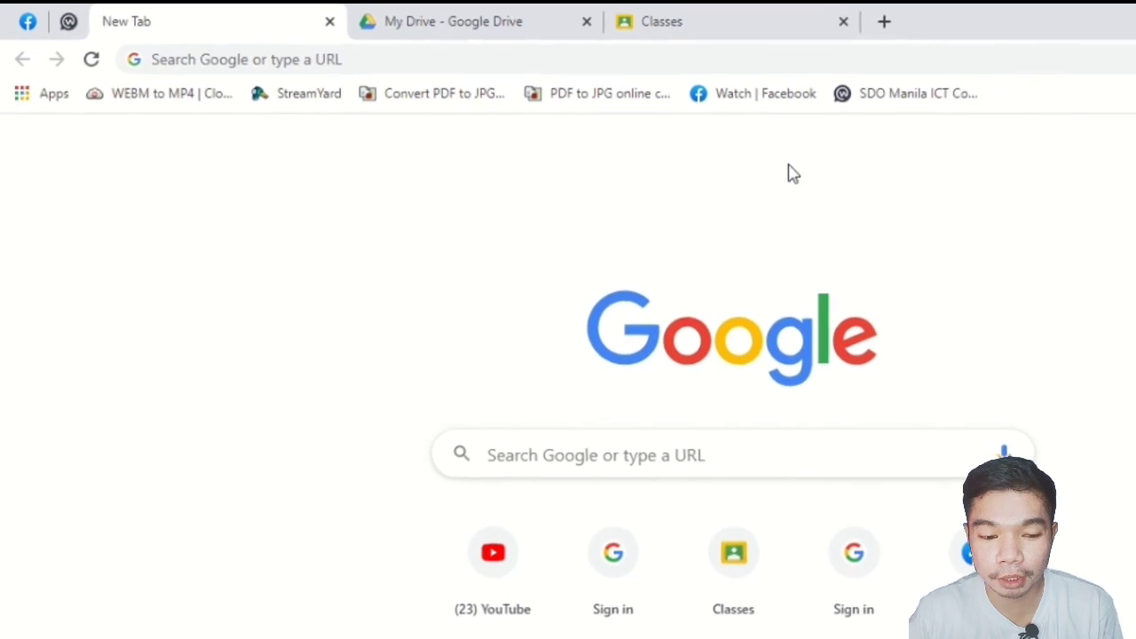
# - Go to forms.google.com and create a blank form, dismissing the form-creation tip
pyautogui.click(609, 62)
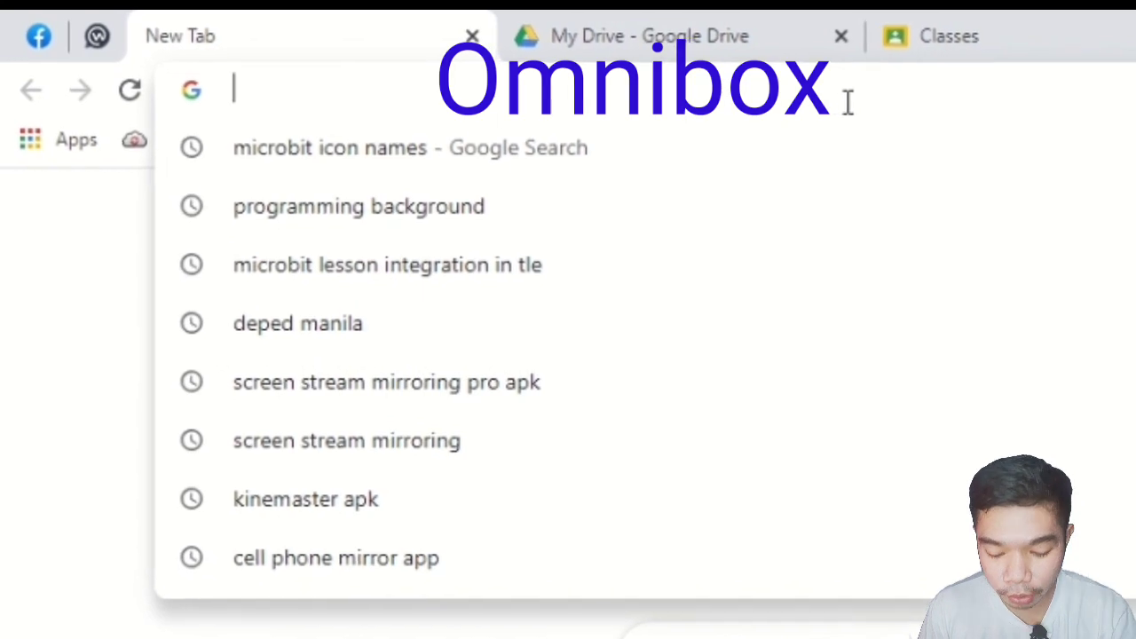
pyautogui.write('forms.google.com')
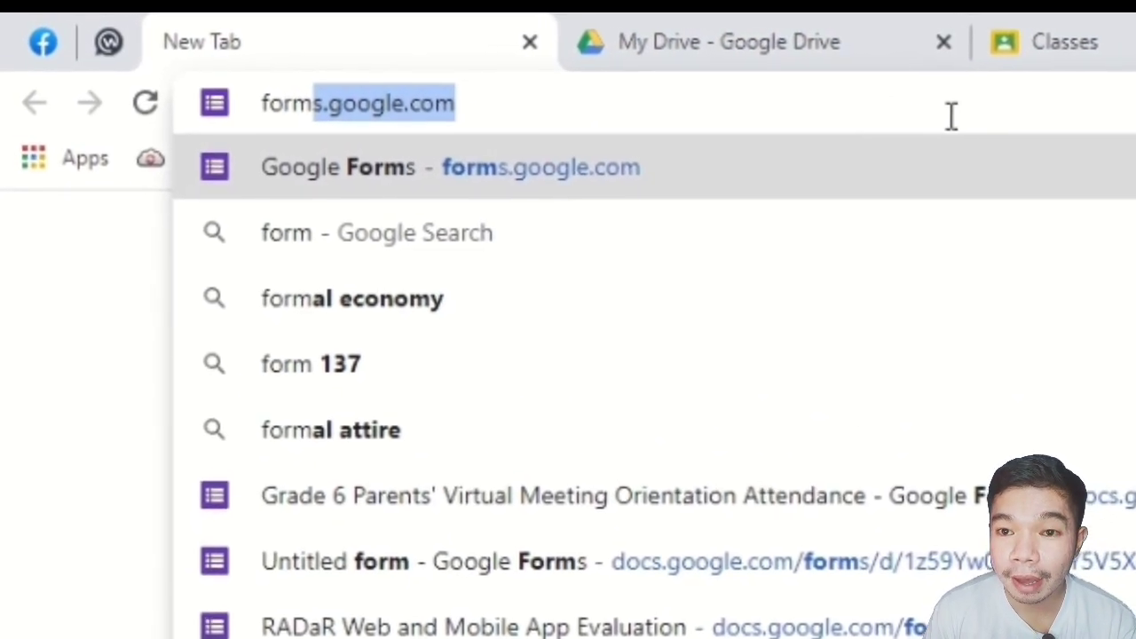
pyautogui.press('Return')
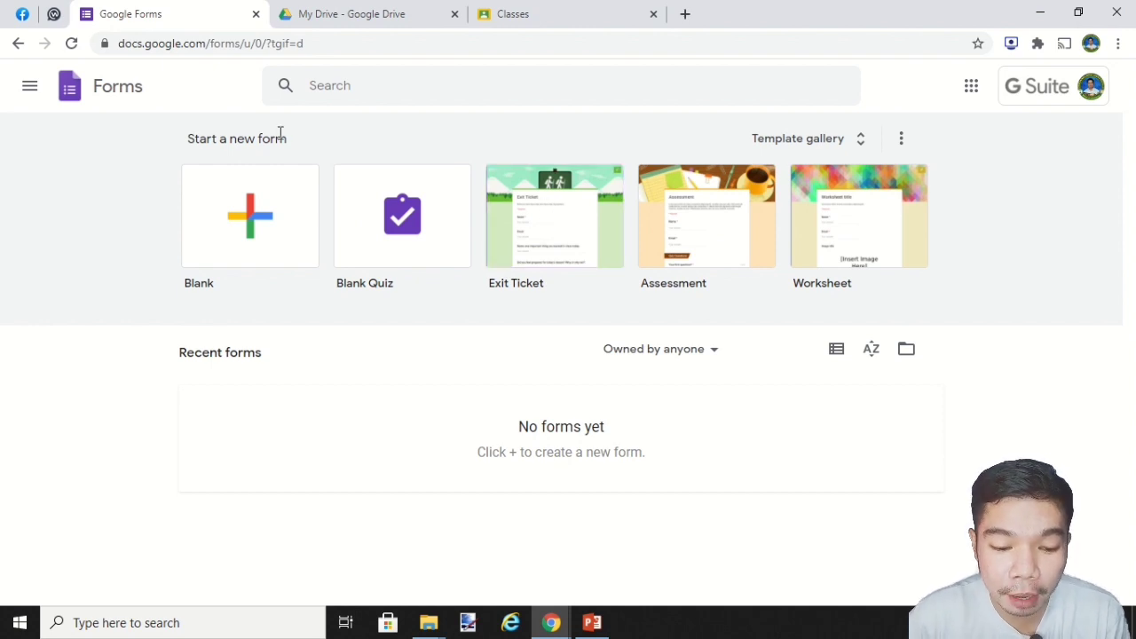
pyautogui.click(248, 218)
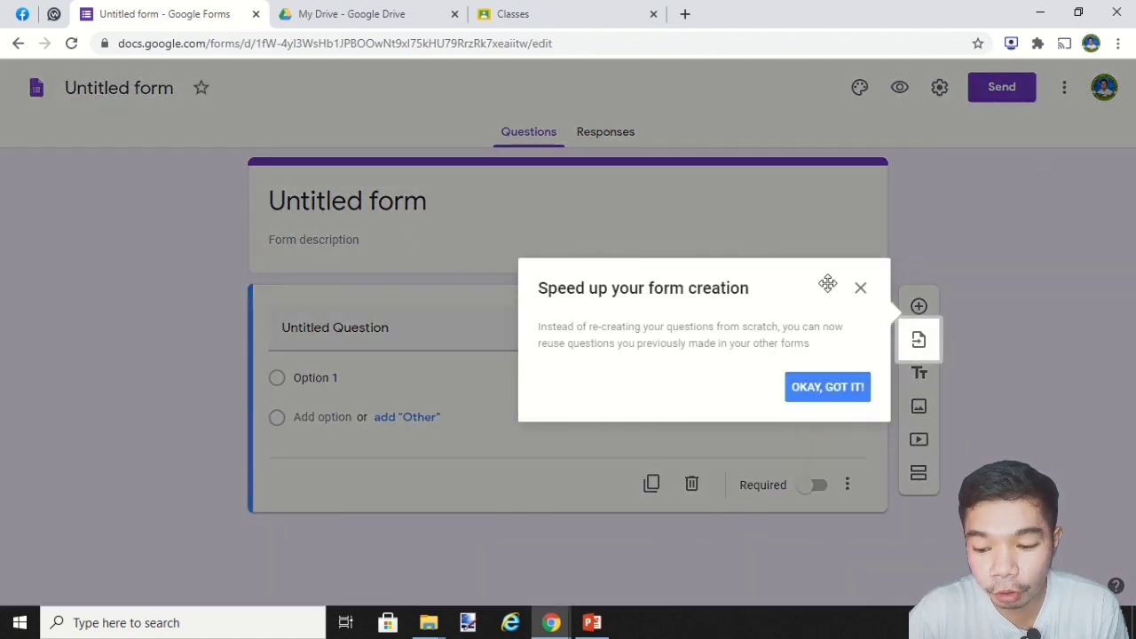
pyautogui.click(859, 288)
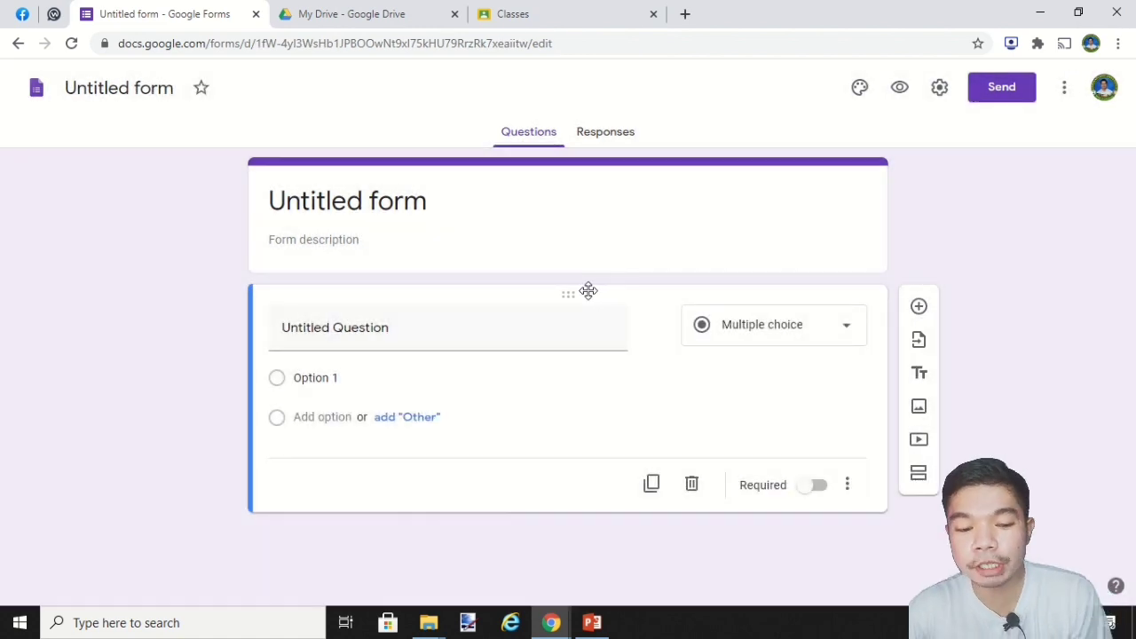
# - Name the form file "Practice Quiz" and apply the same name as the form's title
pyautogui.click(138, 84)
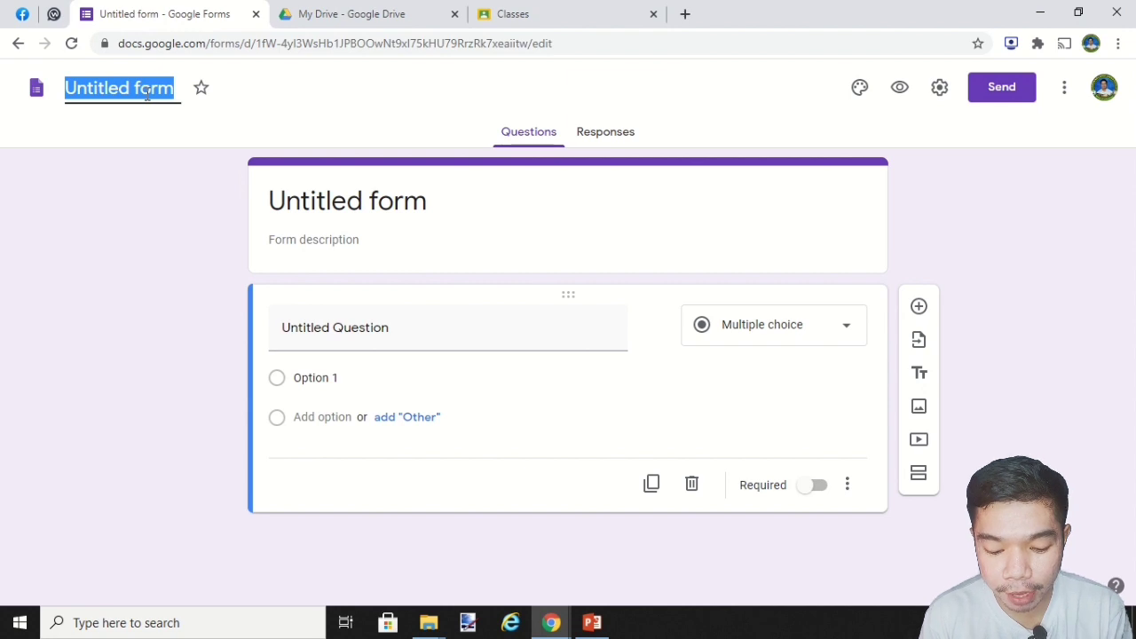
pyautogui.write('Pract')
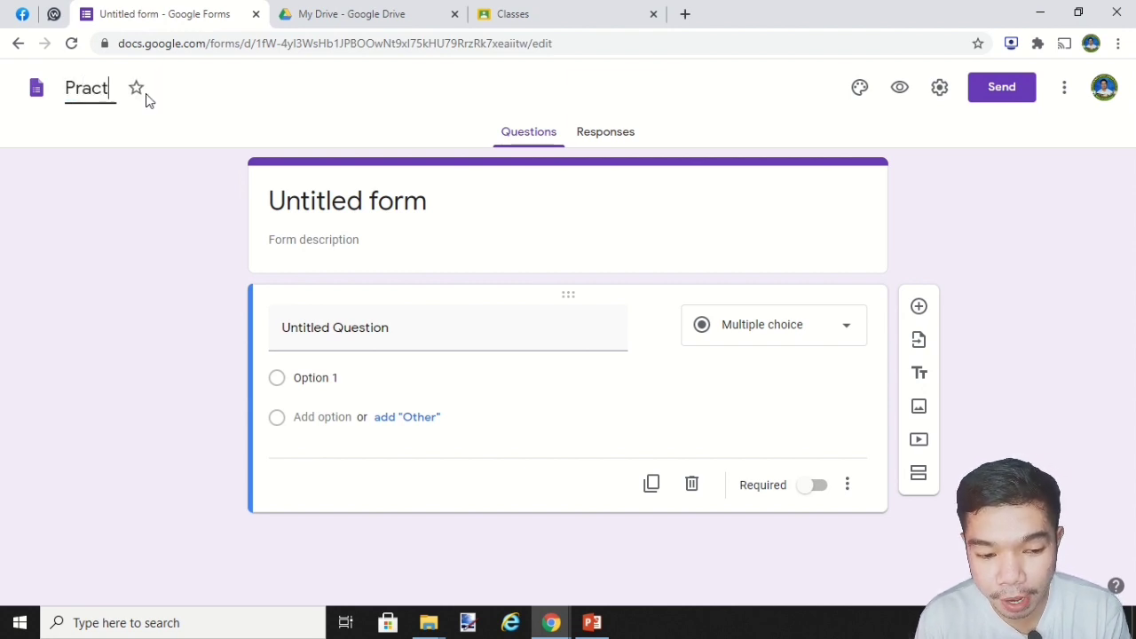
pyautogui.write('ice Qu')
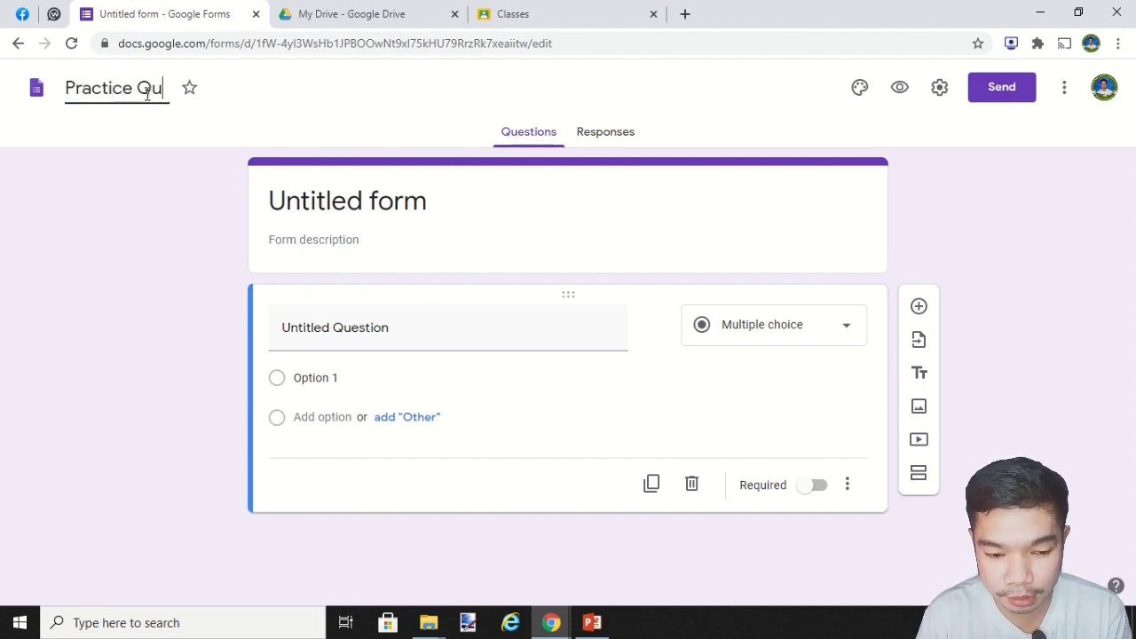
pyautogui.write('iz')
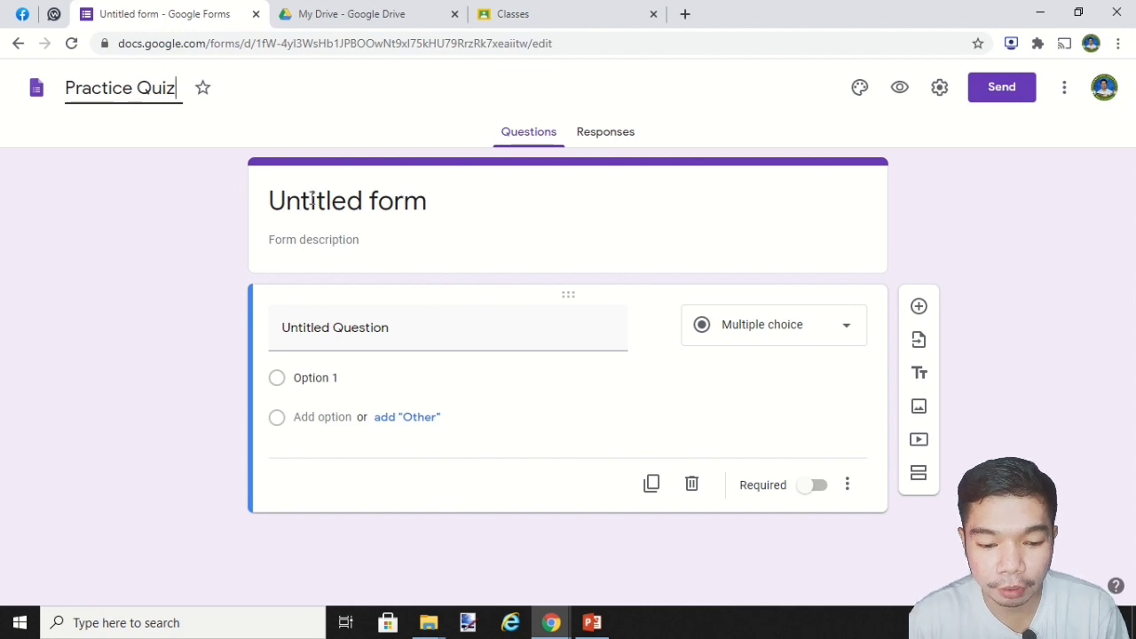
pyautogui.click(356, 202)
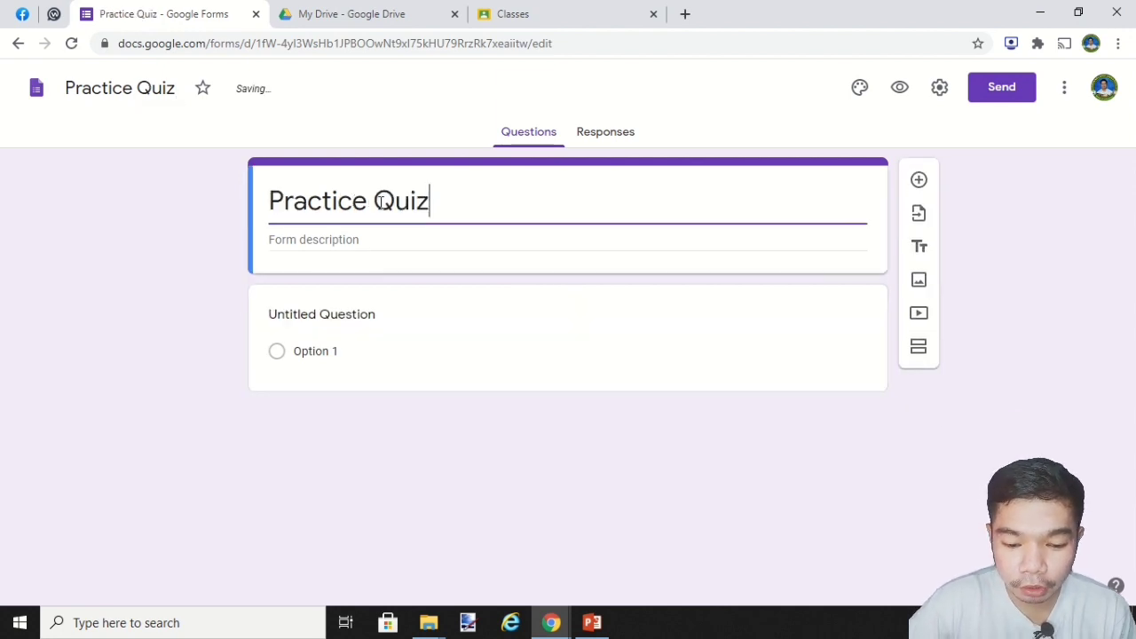
# - Enter "Summative Test in TLE VI" as the first line of the form description
pyautogui.click(374, 245)
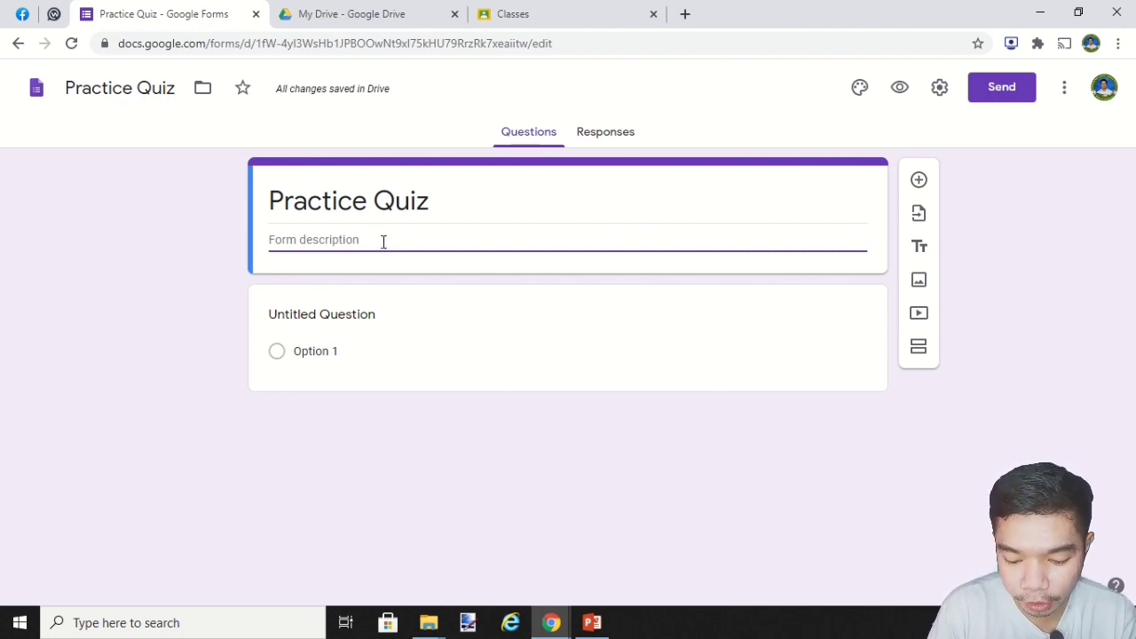
pyautogui.write('Summ')
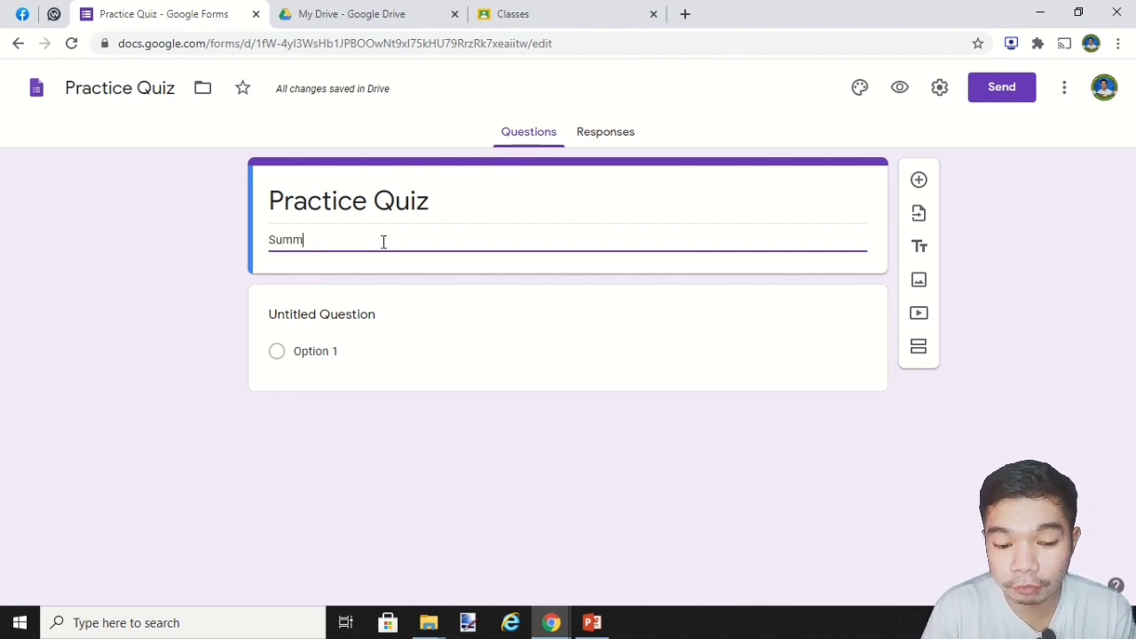
pyautogui.write('ative Tes')
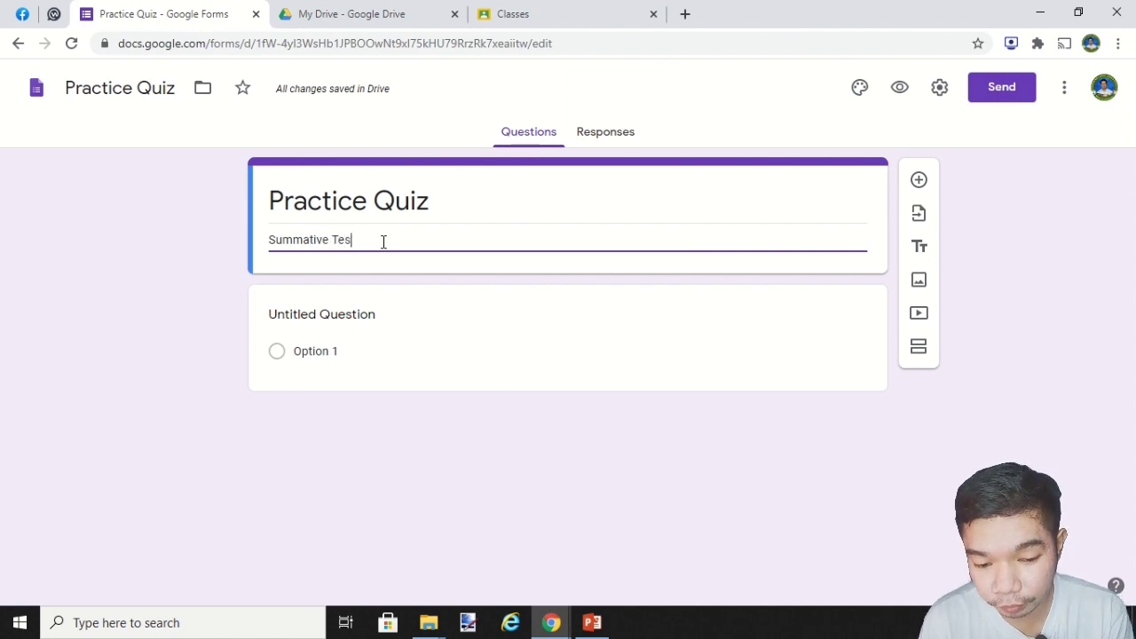
pyautogui.write('t in ')
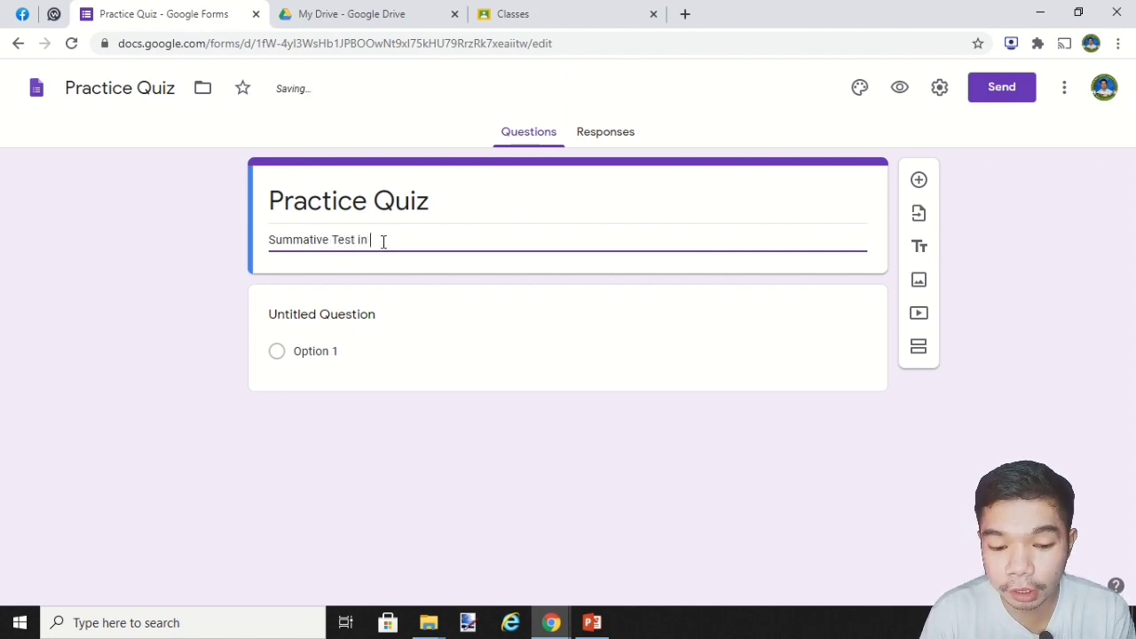
pyautogui.write('TLE VI')
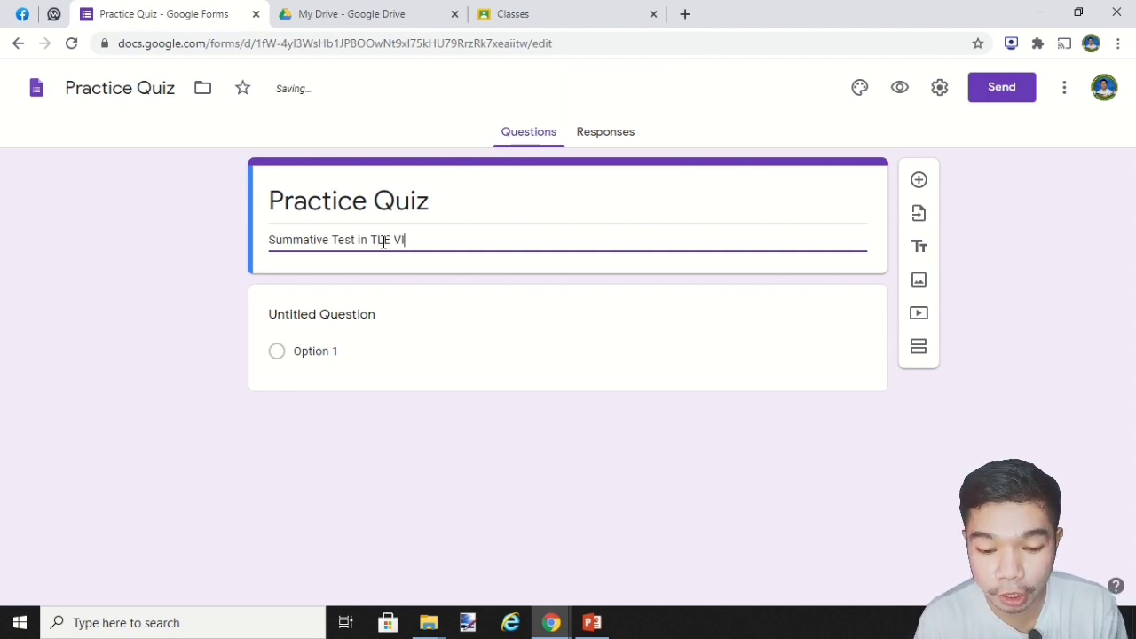
# - Add a second description line reading "Direction: Please answer to the best of your knowledge."
pyautogui.press('Return')
pyautogui.write('D')
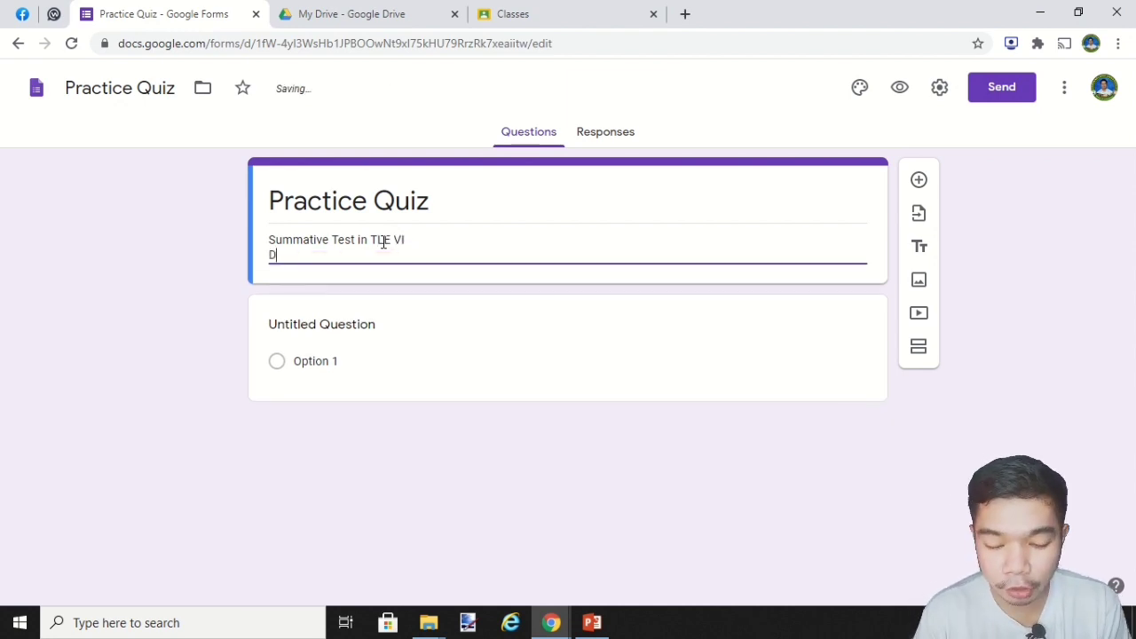
pyautogui.write('irectio')
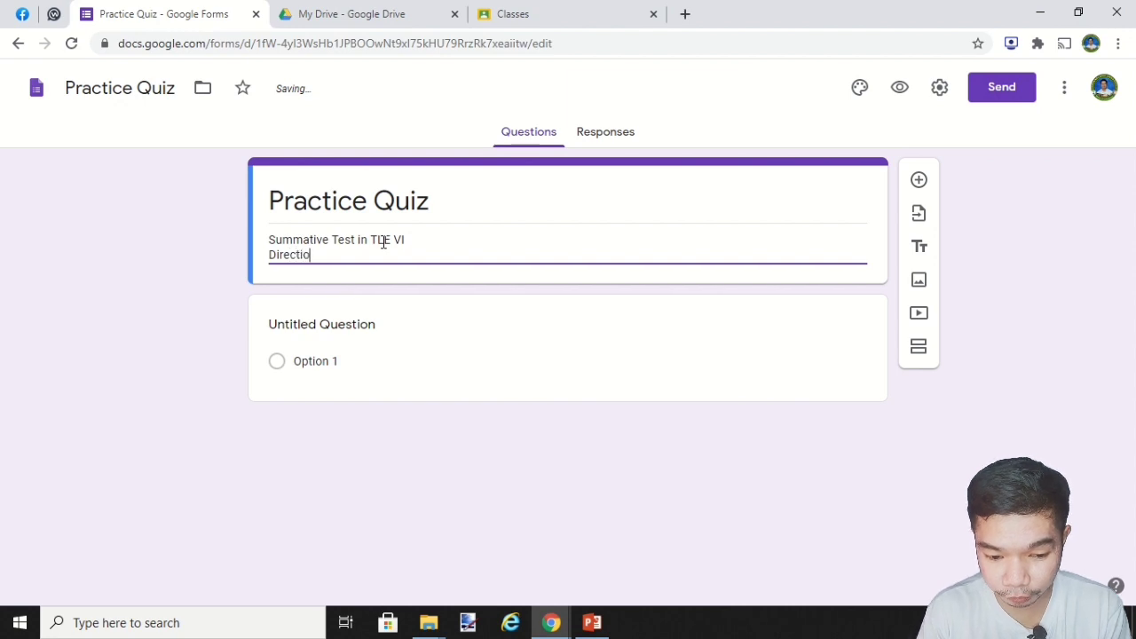
pyautogui.write('n: ple')
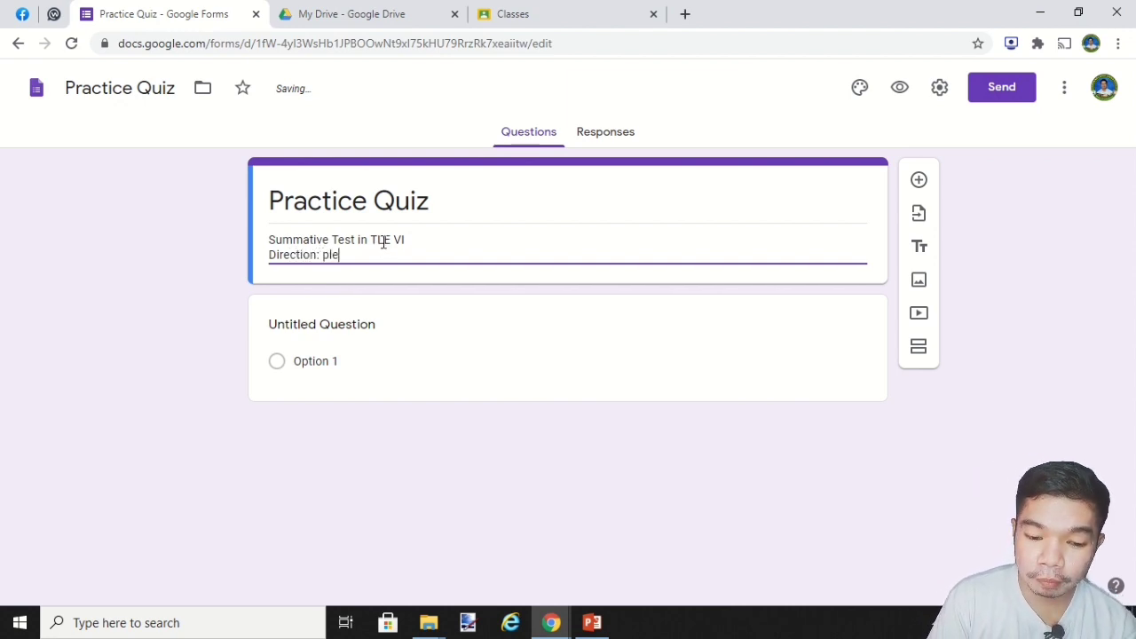
pyautogui.press('BackSpace')
pyautogui.press('BackSpace')
pyautogui.press('BackSpace')
pyautogui.write('Pleas')
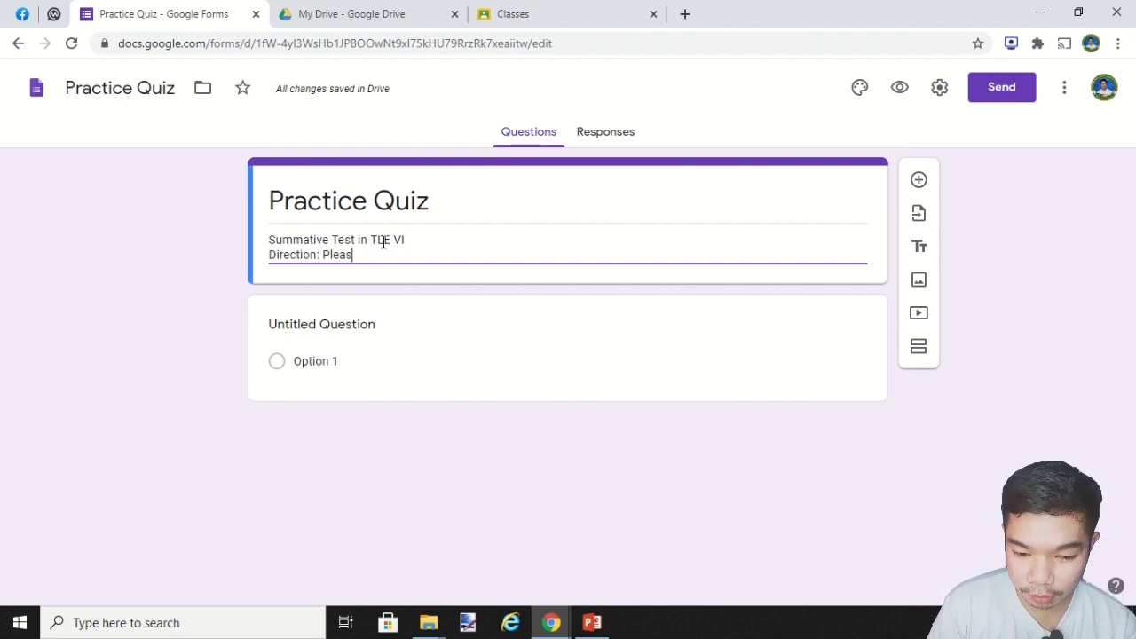
pyautogui.write('e answer to')
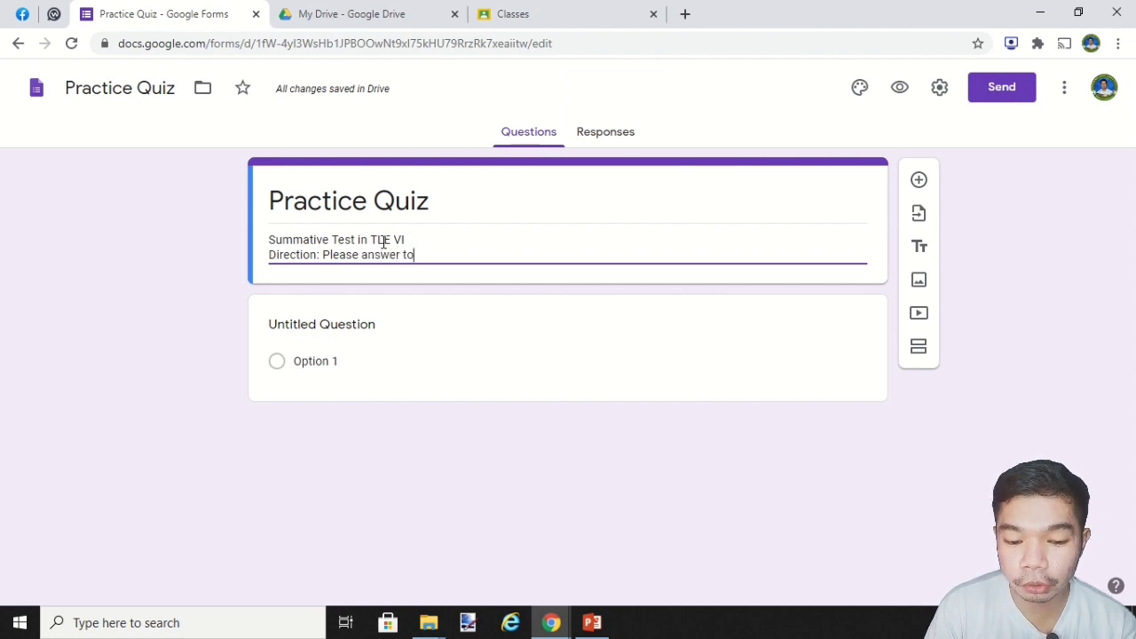
pyautogui.write(' the best of ')
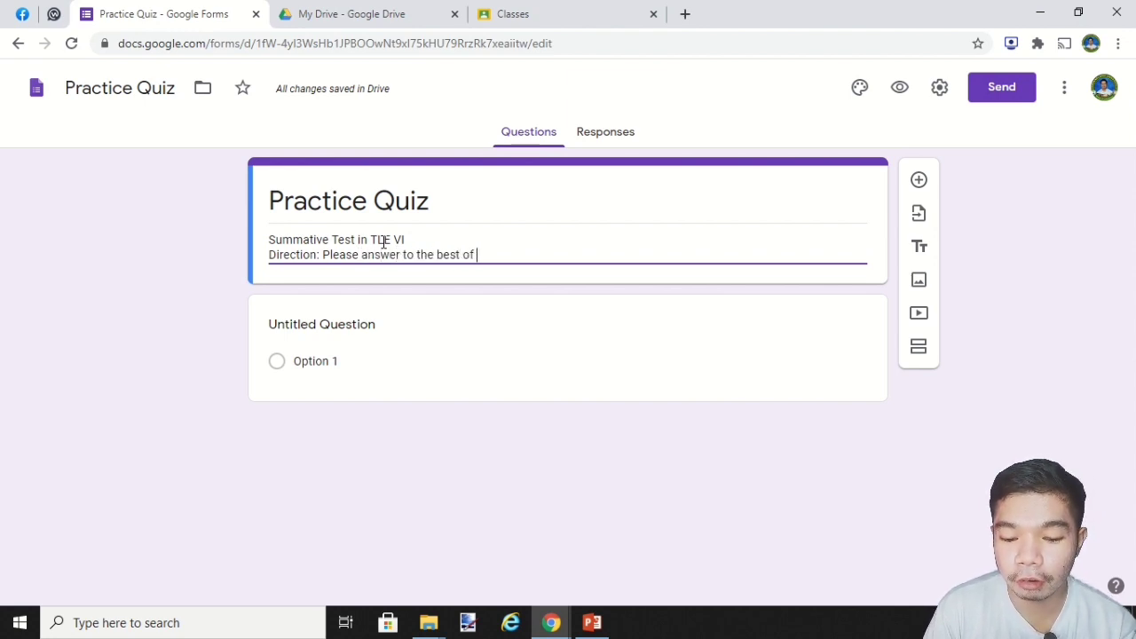
pyautogui.write('your know')
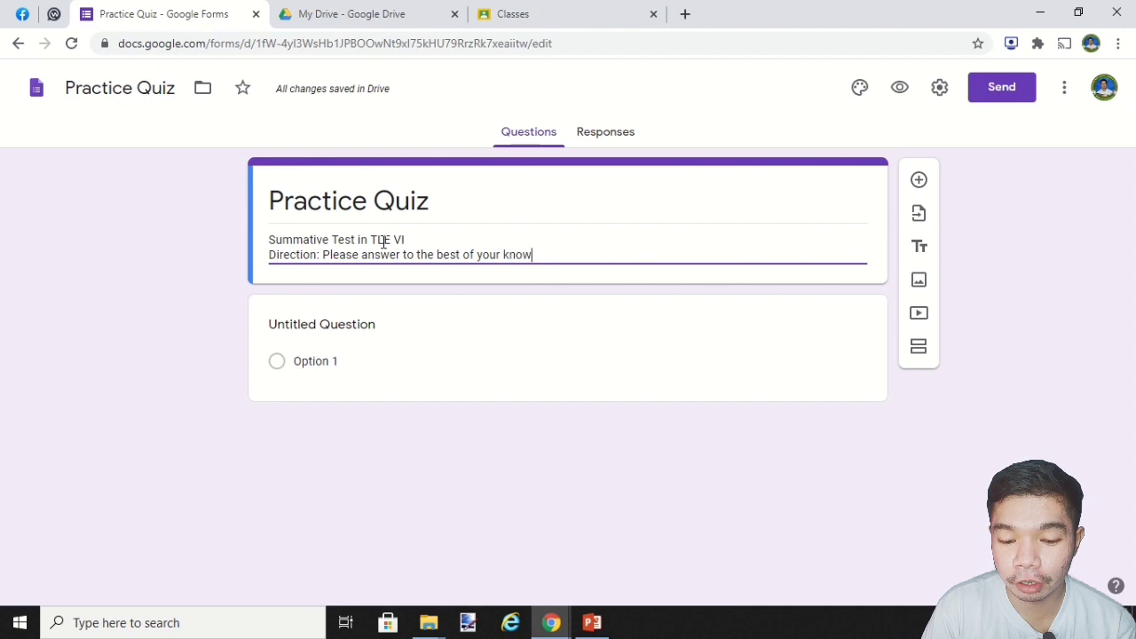
pyautogui.write('ledge.')
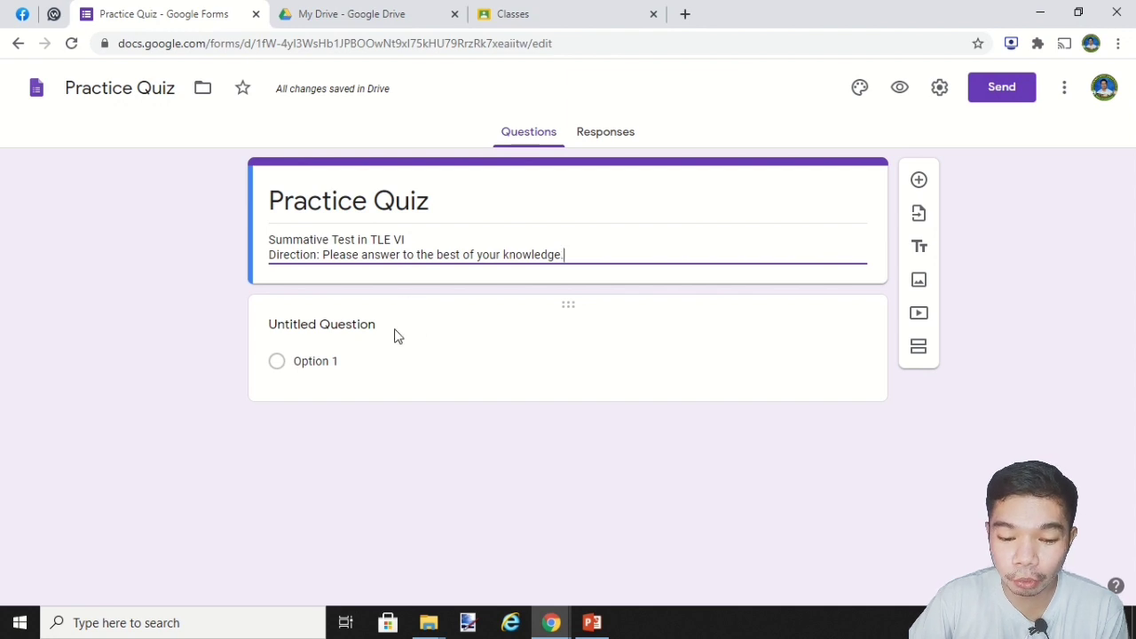
# - Title the first question "Full Name" and make it required
pyautogui.click(398, 324)
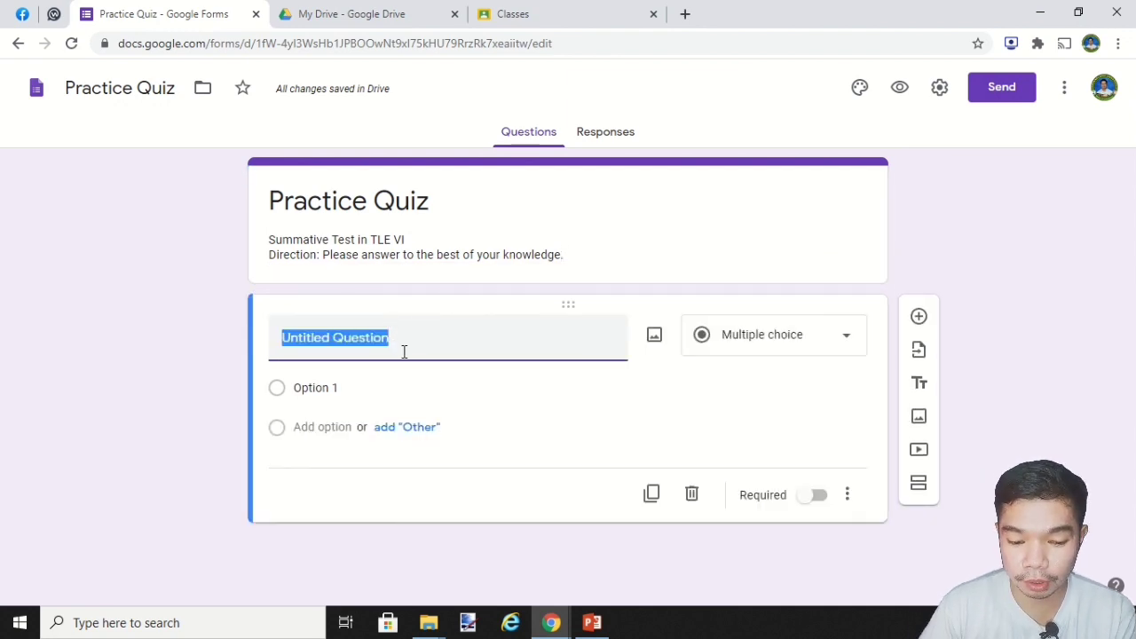
pyautogui.write('Full')
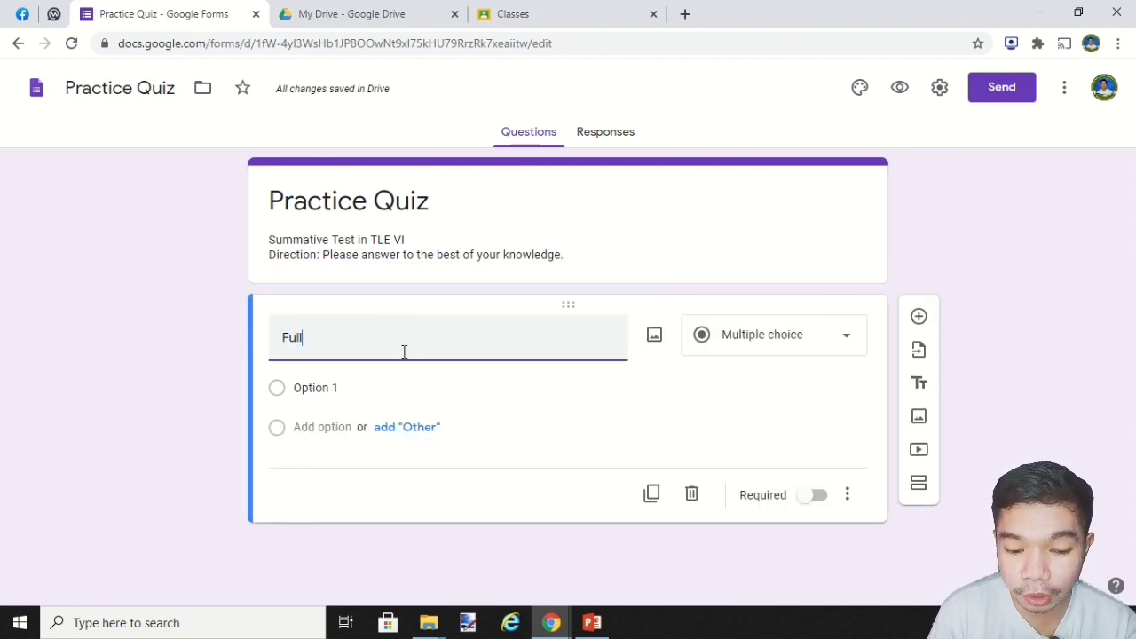
pyautogui.write(' Name')
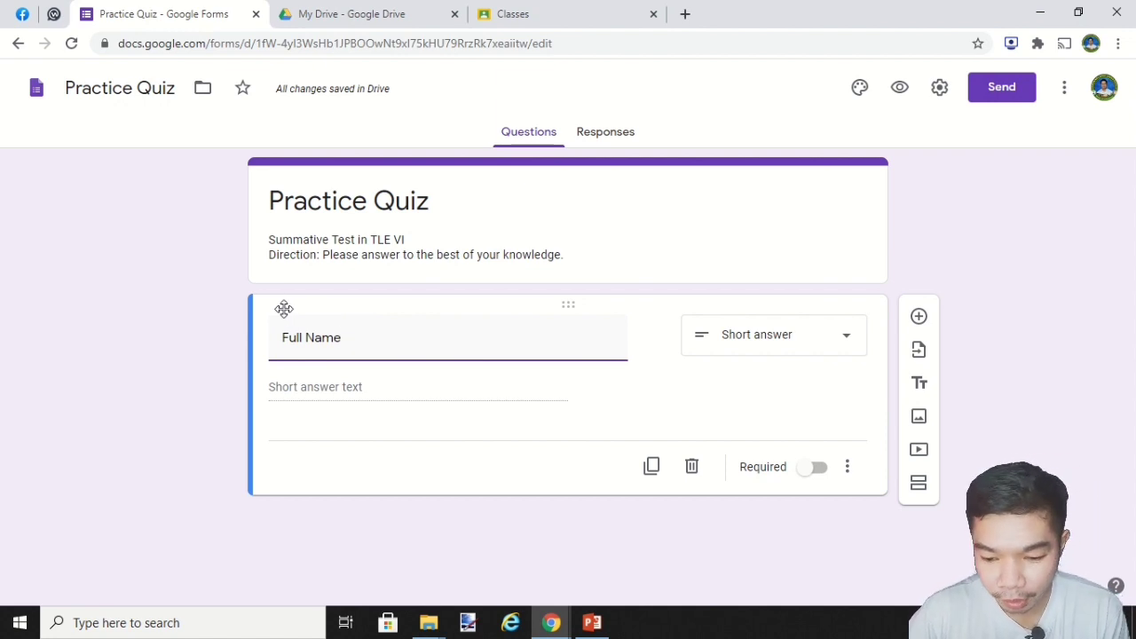
pyautogui.click(812, 478)
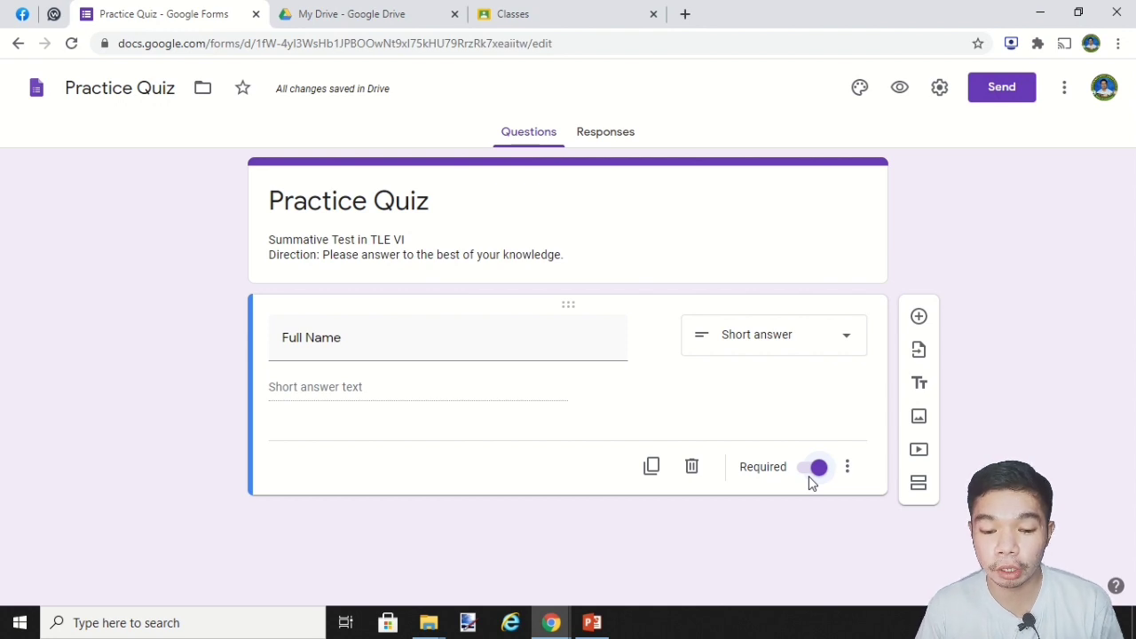
# - Add a new question below Full Name and title it "Grade & Section"
pyautogui.click(919, 321)
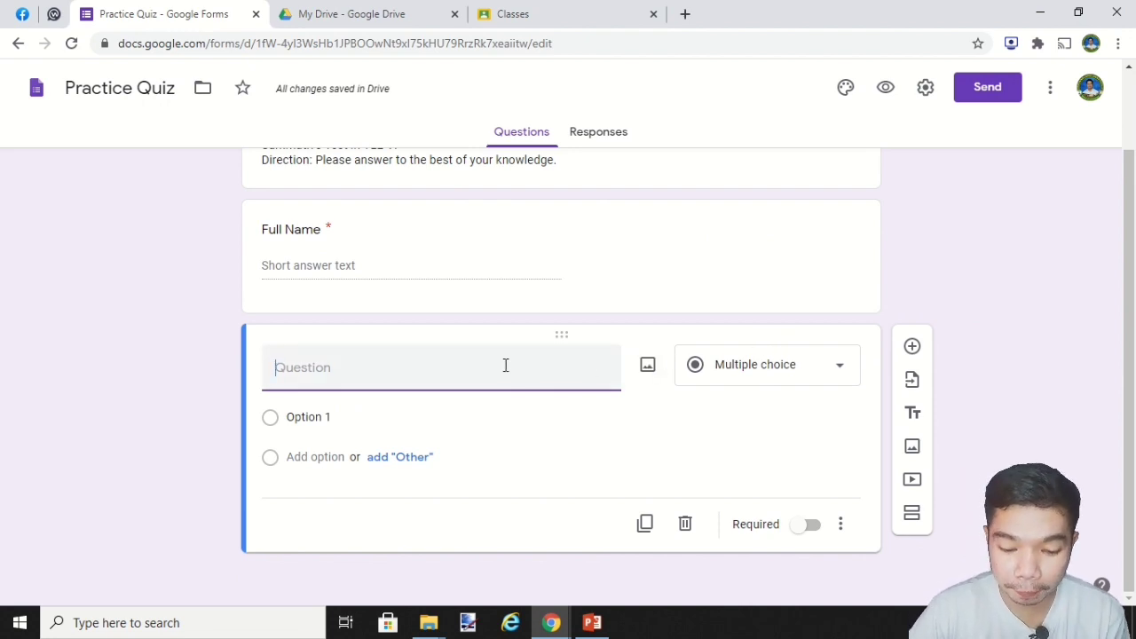
pyautogui.write('Gra')
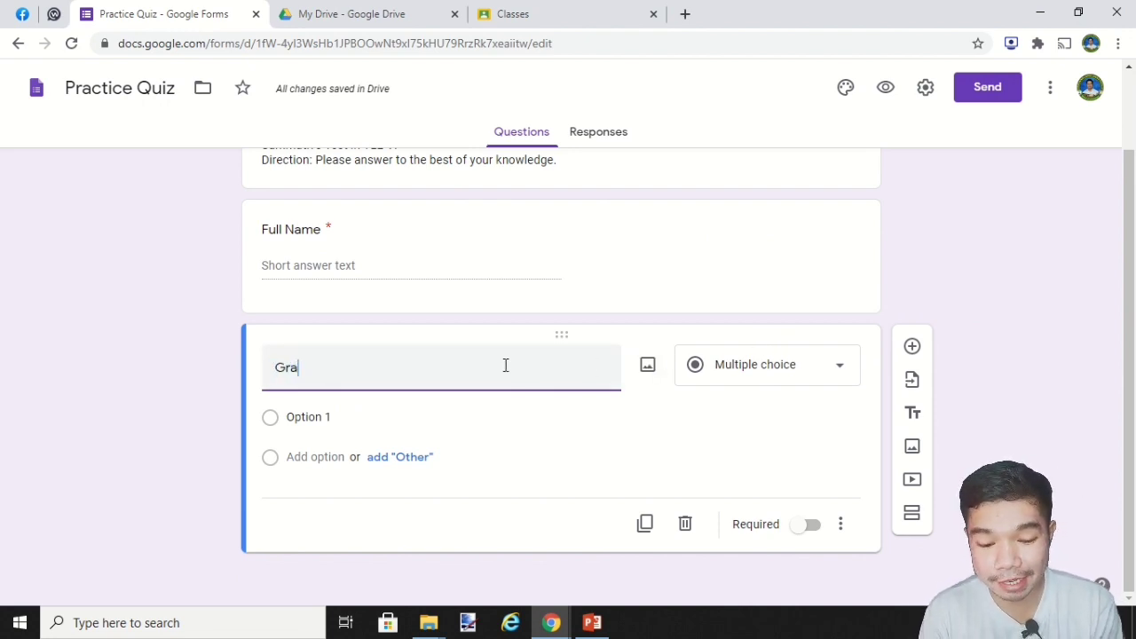
pyautogui.write('de & S')
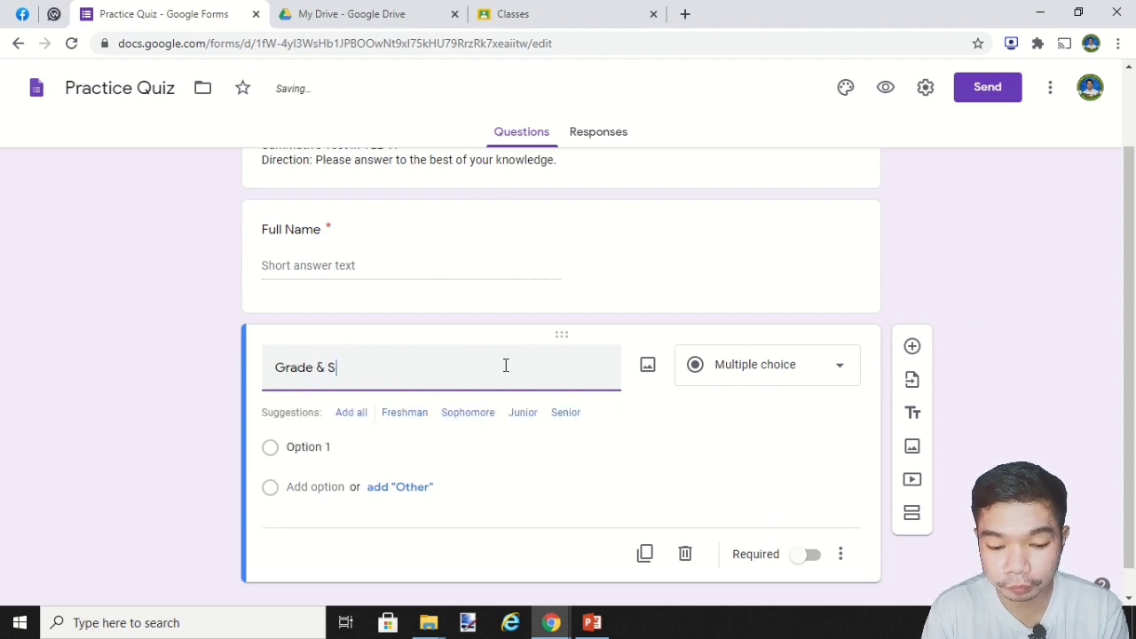
pyautogui.write('ection')
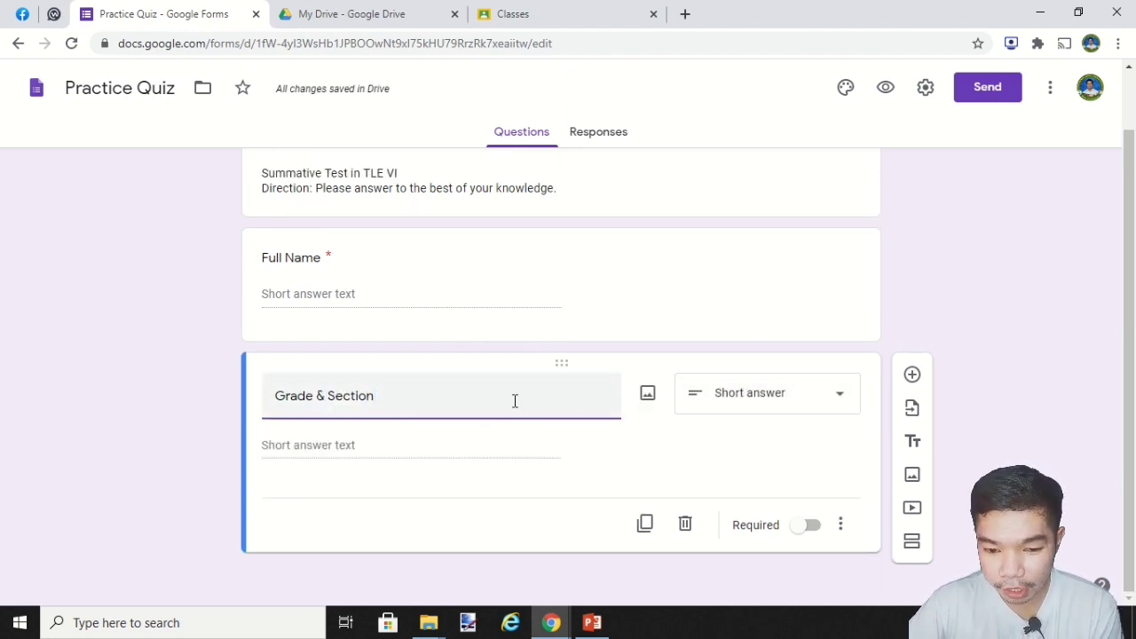
# - Change the Grade & Section question to the Dropdown type and enter "VI - Love" as its first option
pyautogui.click(803, 403)
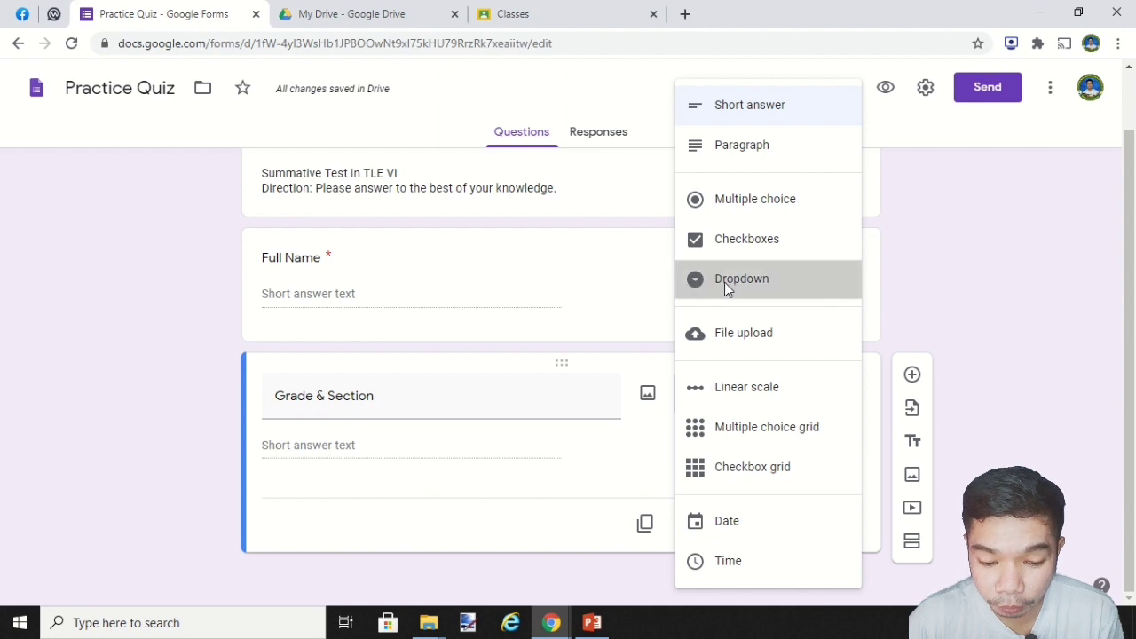
pyautogui.click(724, 282)
pyautogui.click(389, 446)
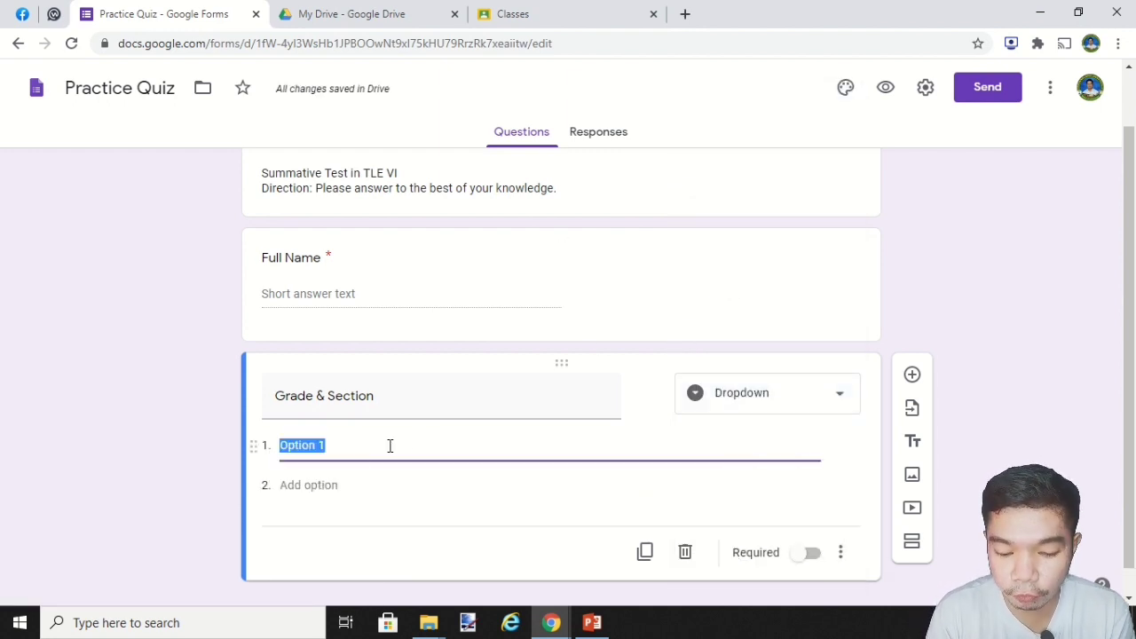
pyautogui.write('VI - Love')
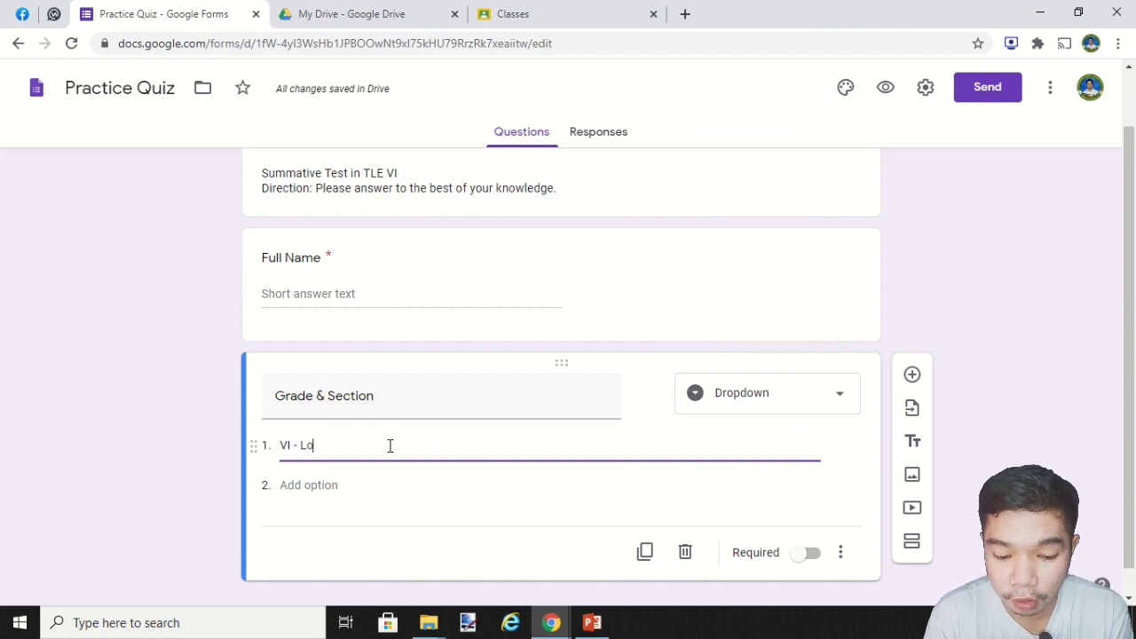
pyautogui.click(399, 491)
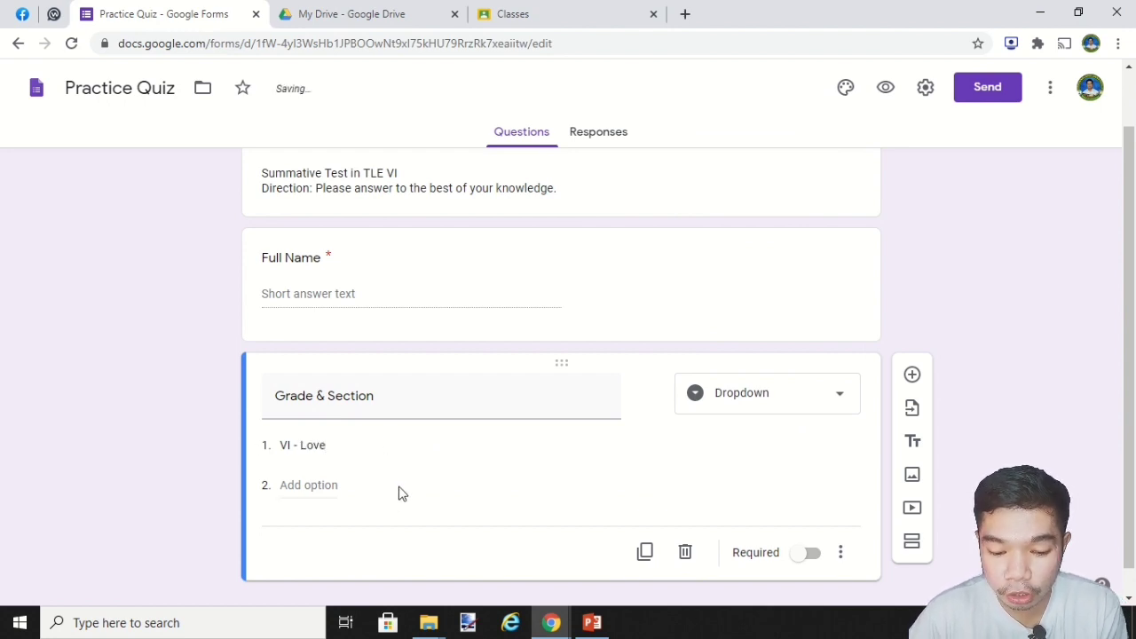
# - Add "VI - Hope" as the second Grade & Section option and make the question required
pyautogui.click(318, 488)
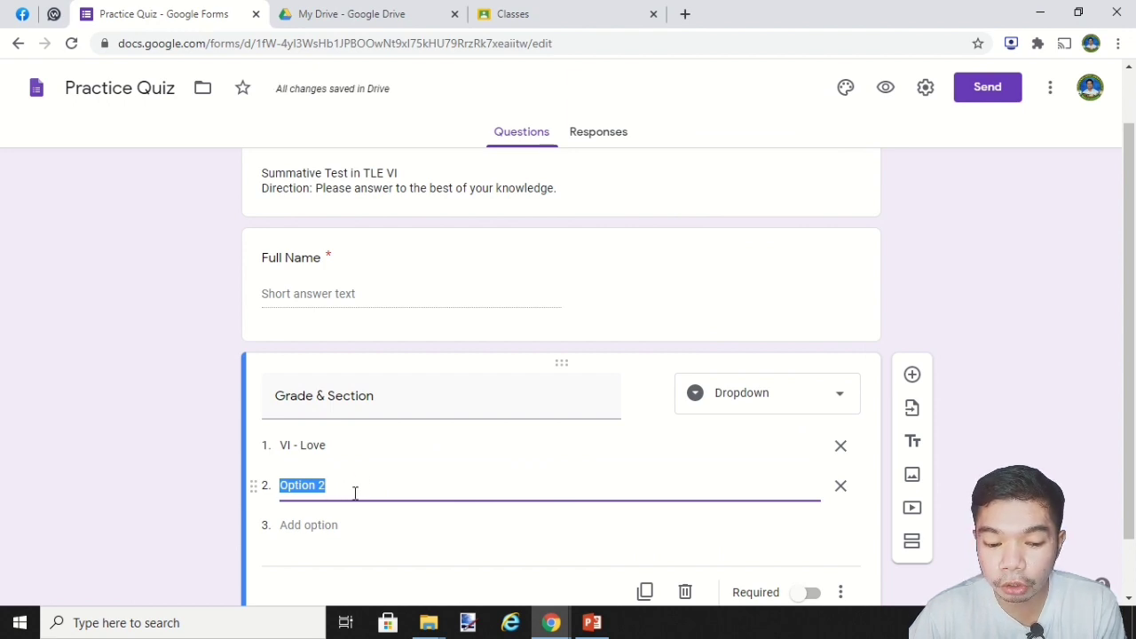
pyautogui.write('VI')
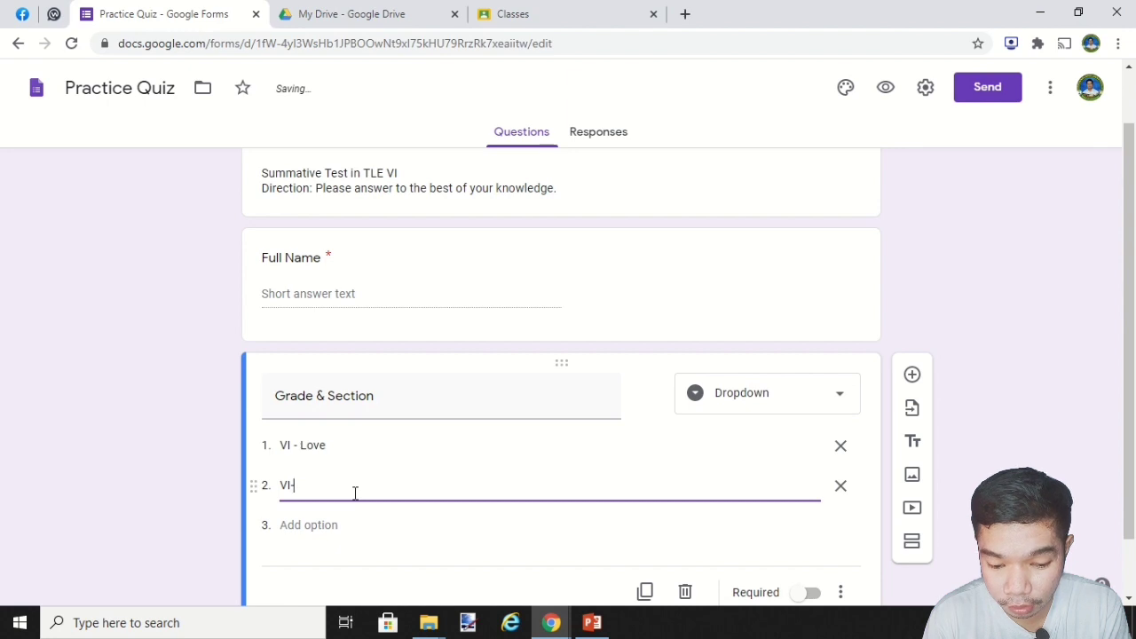
pyautogui.write(' - Hope')
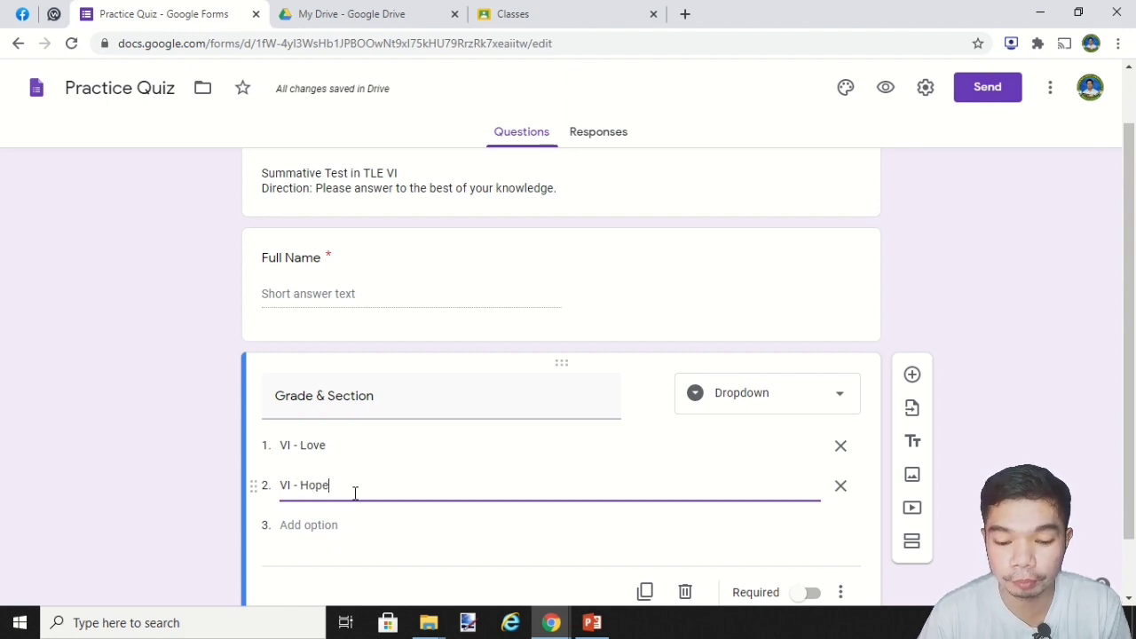
pyautogui.moveTo(593, 393)
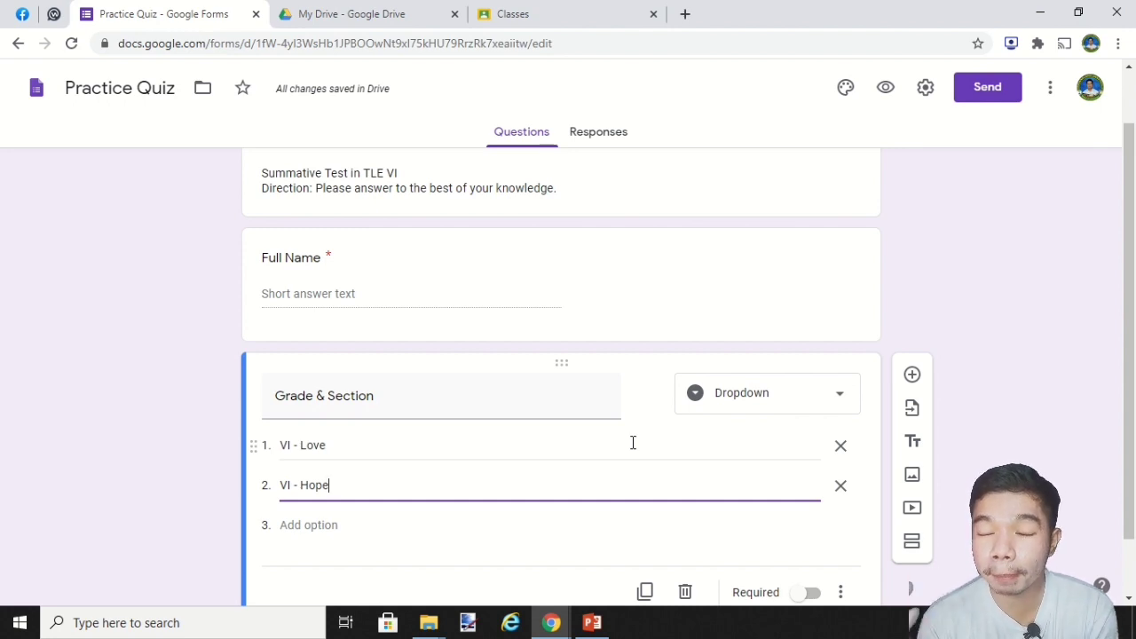
pyautogui.scroll(-2, 633, 442)
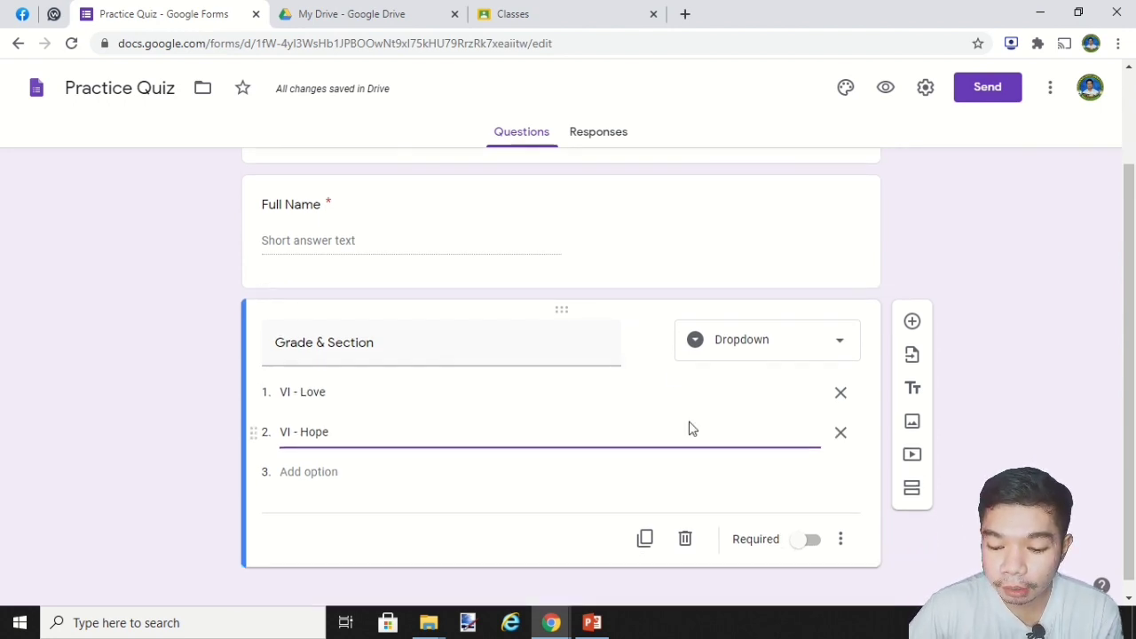
pyautogui.click(810, 527)
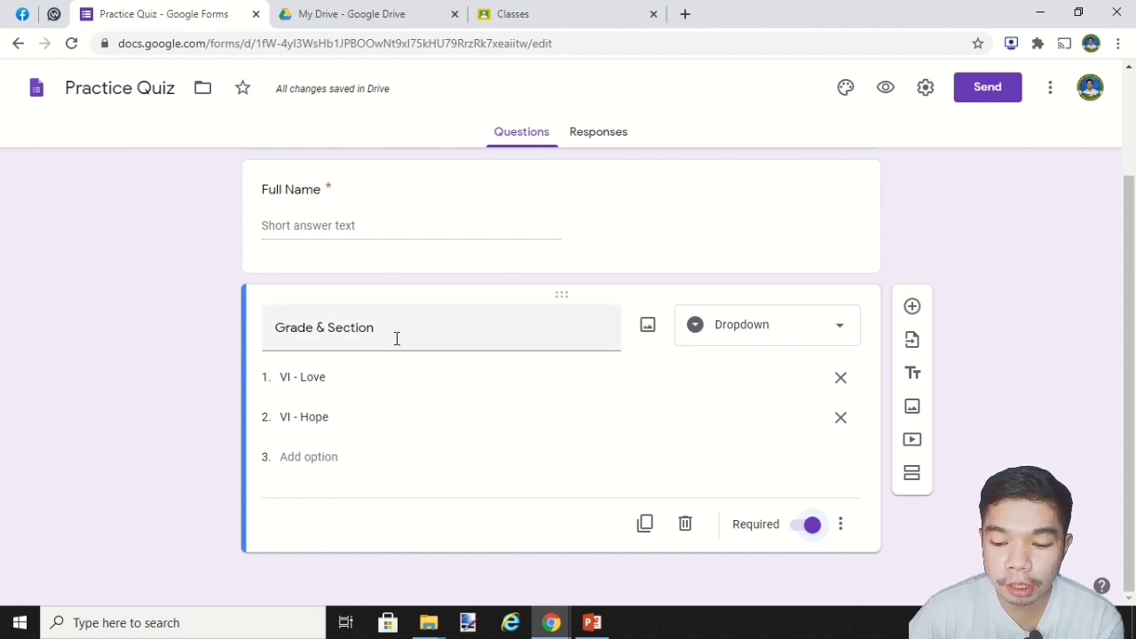
# - Add a new question below Grade & Section
pyautogui.click(912, 307)
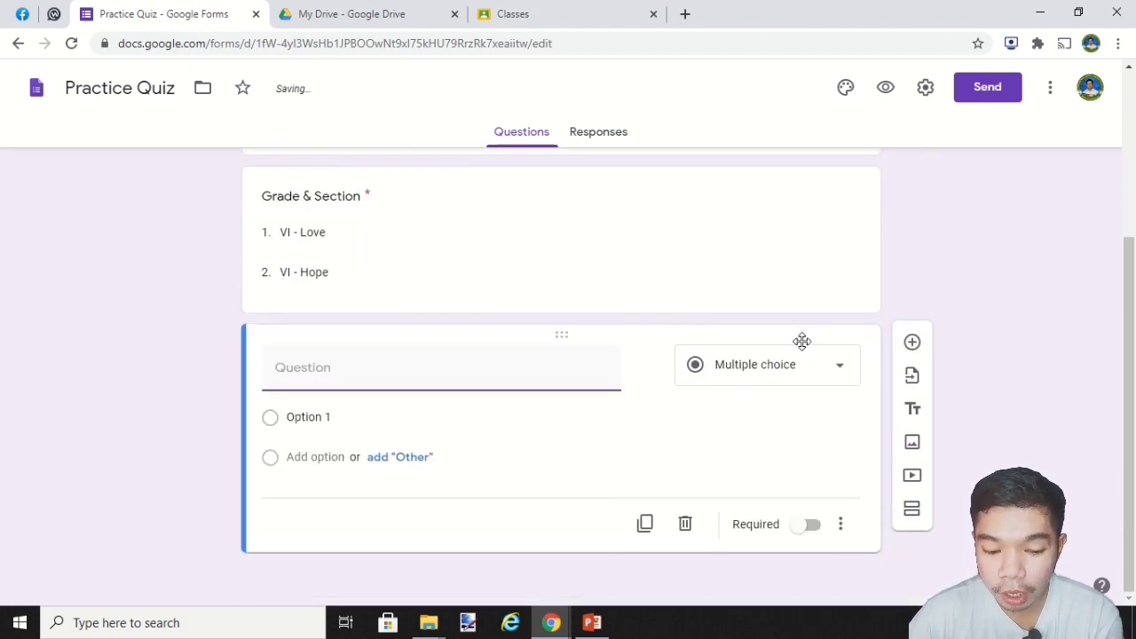
pyautogui.write('1.')
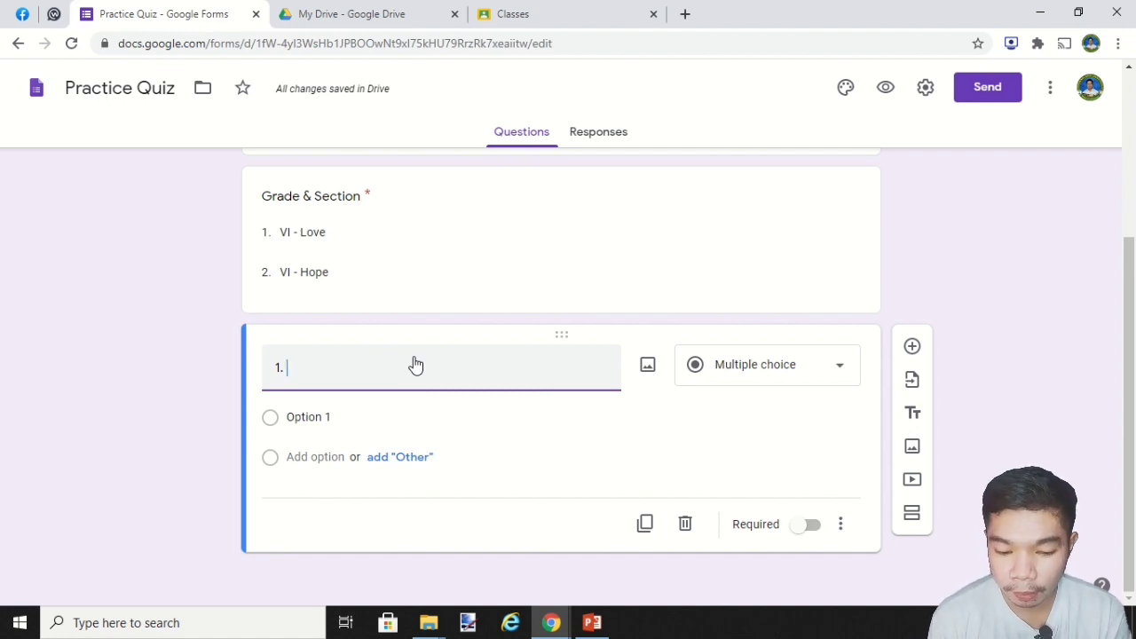
pyautogui.press('BackSpace')
pyautogui.press('BackSpace')
pyautogui.press('BackSpace')
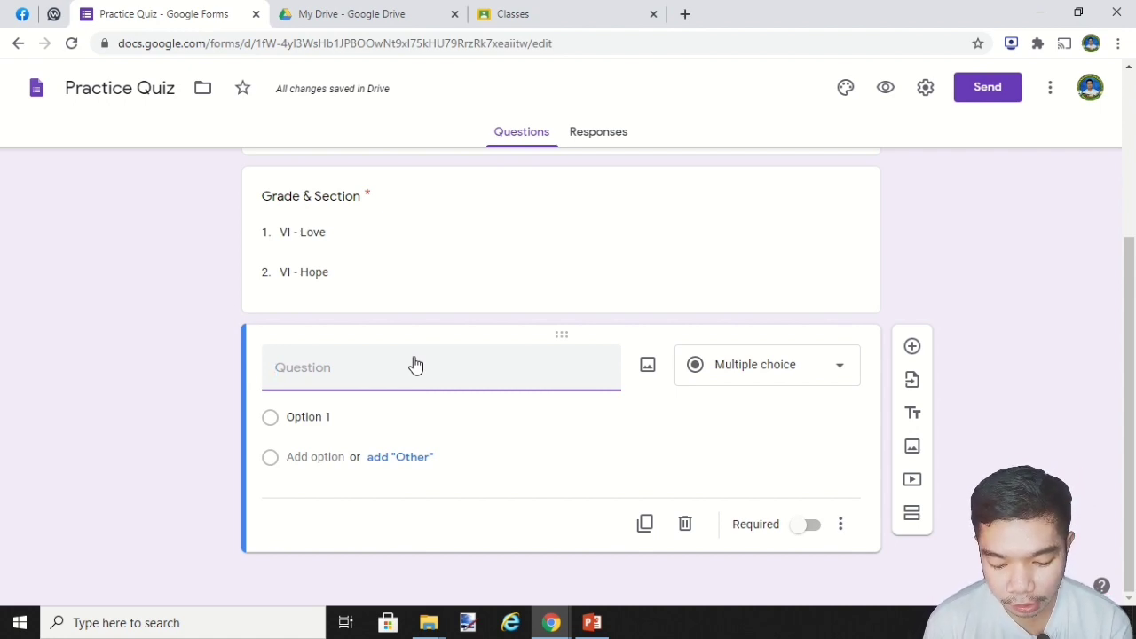
# - Title the new multiple choice question "Who is the father of computer?"
pyautogui.write('Who ')
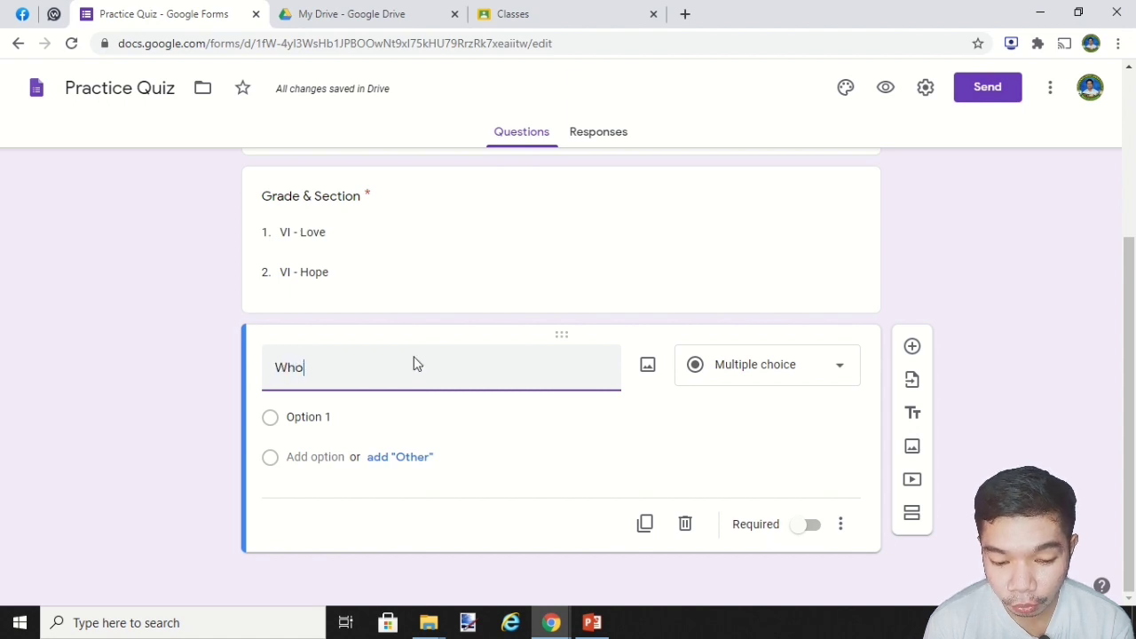
pyautogui.write('is t')
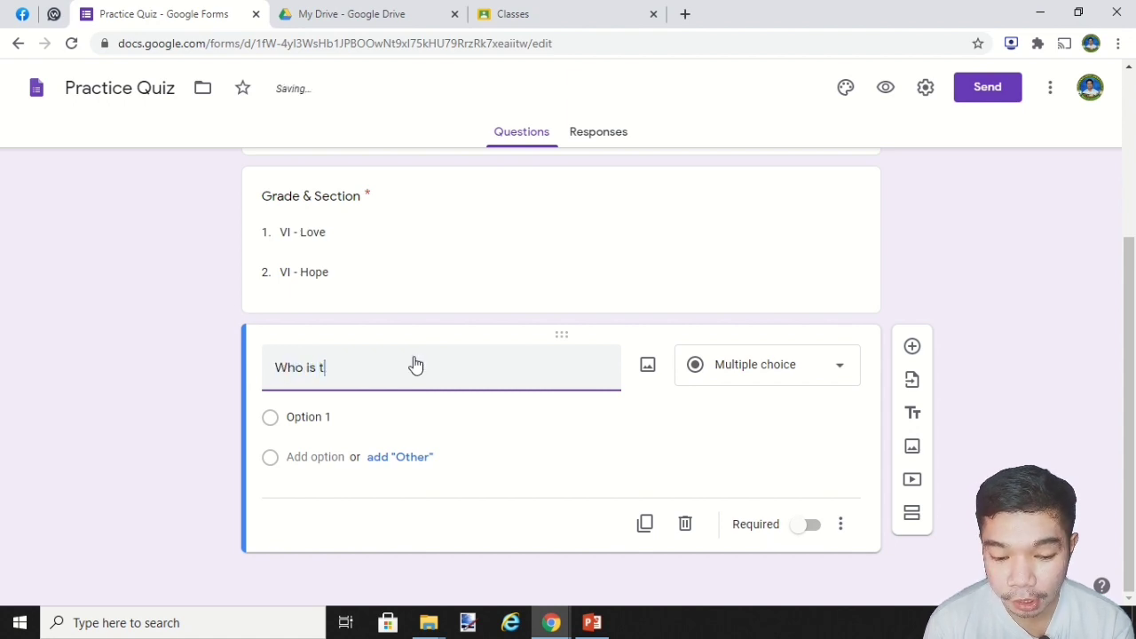
pyautogui.write('he fathe')
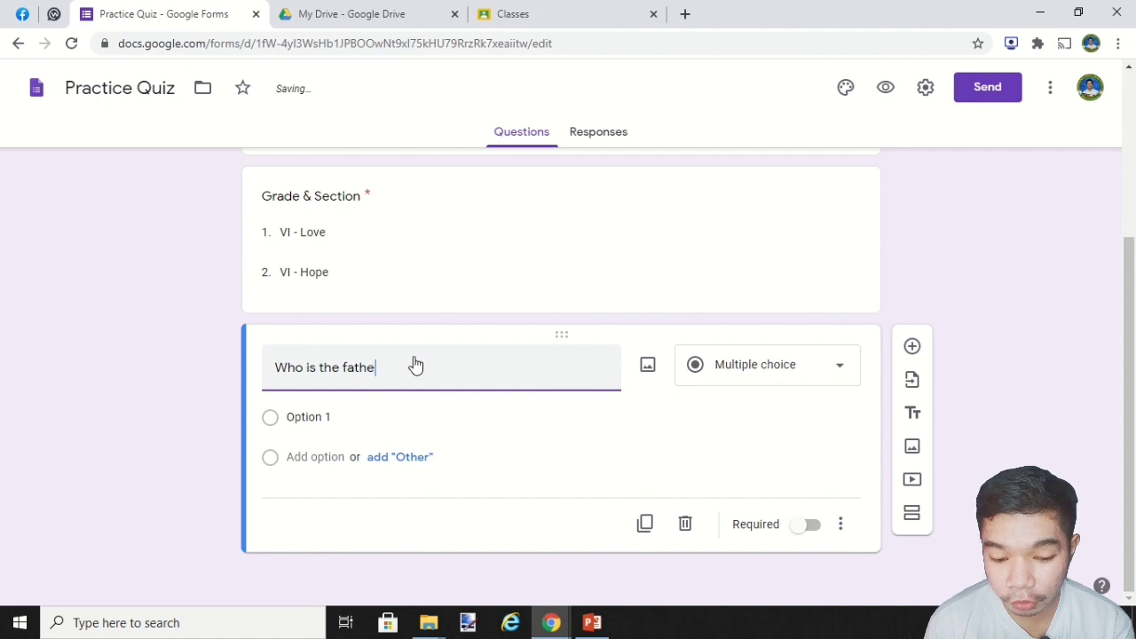
pyautogui.write('r of comp')
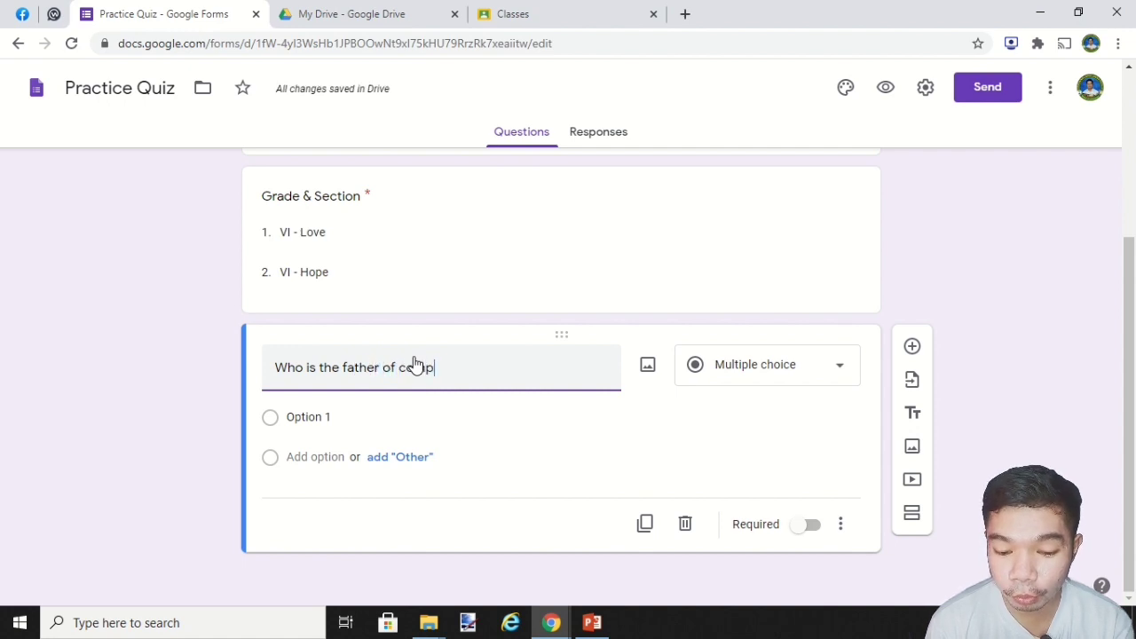
pyautogui.write('uter?')
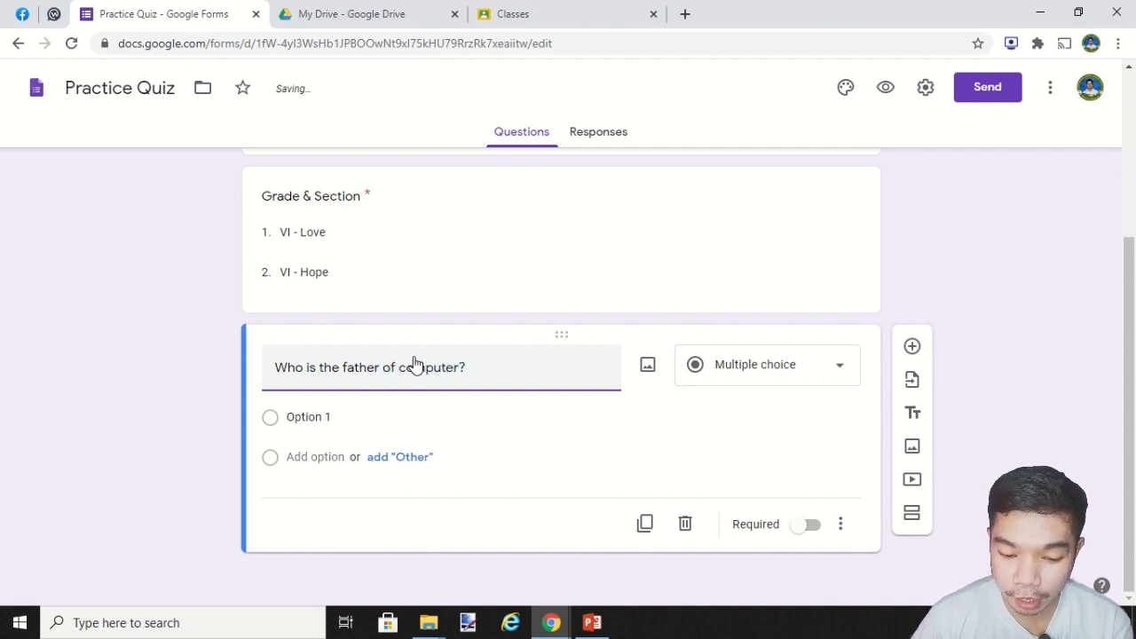
# - Enter "A. Charles Darwin" and "B. Bill Gates" as the first two answer options of the father of computer question
pyautogui.click(384, 416)
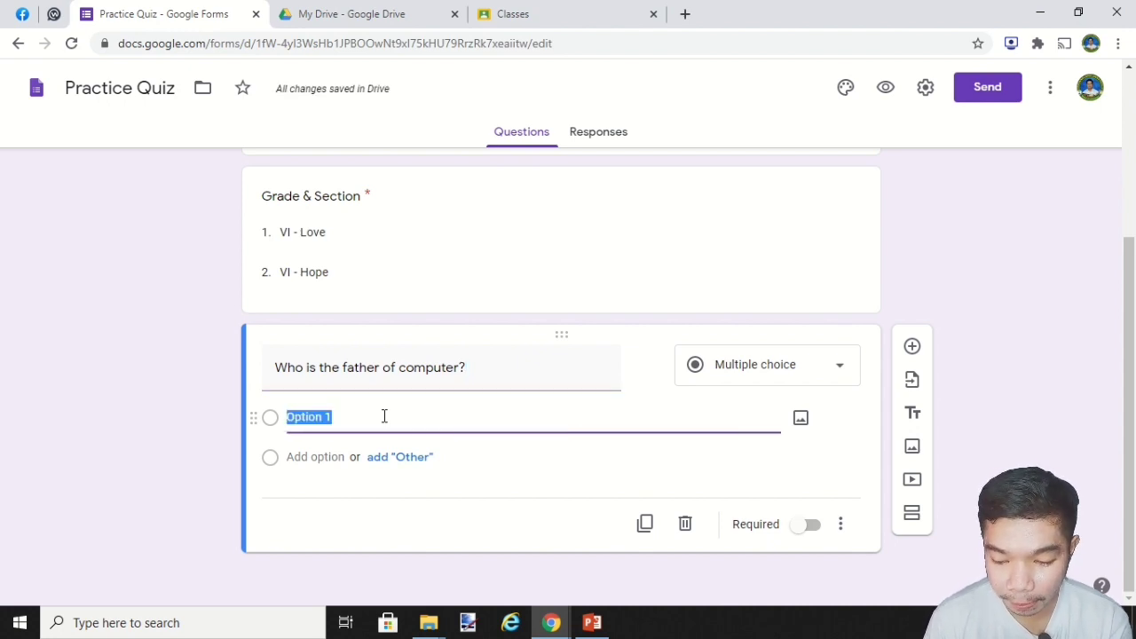
pyautogui.write('A.')
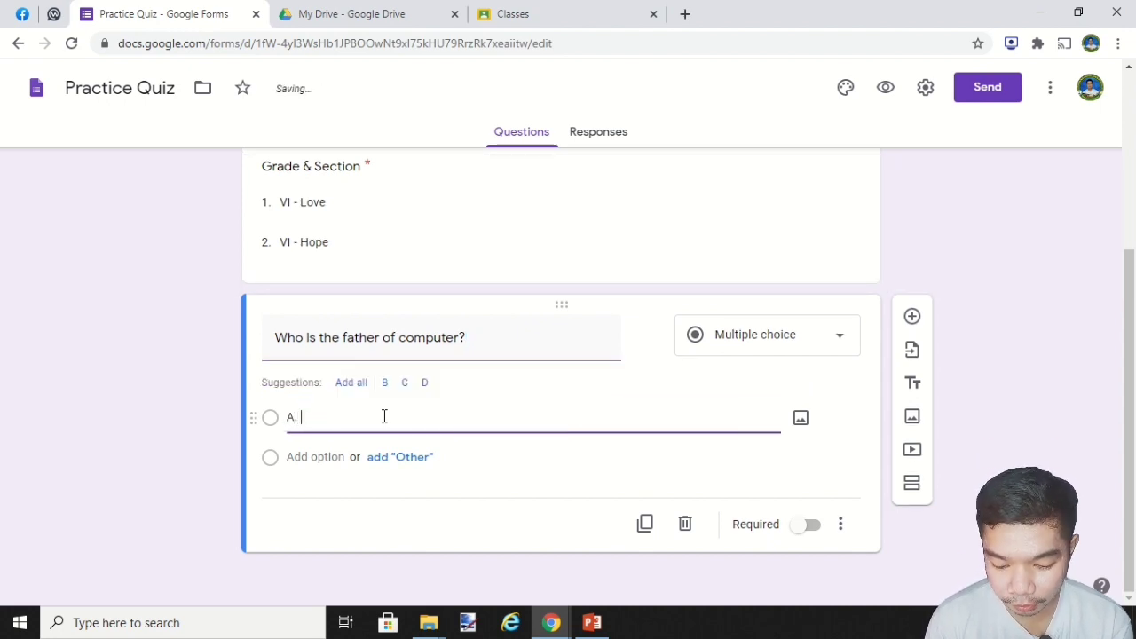
pyautogui.write(' Charles ')
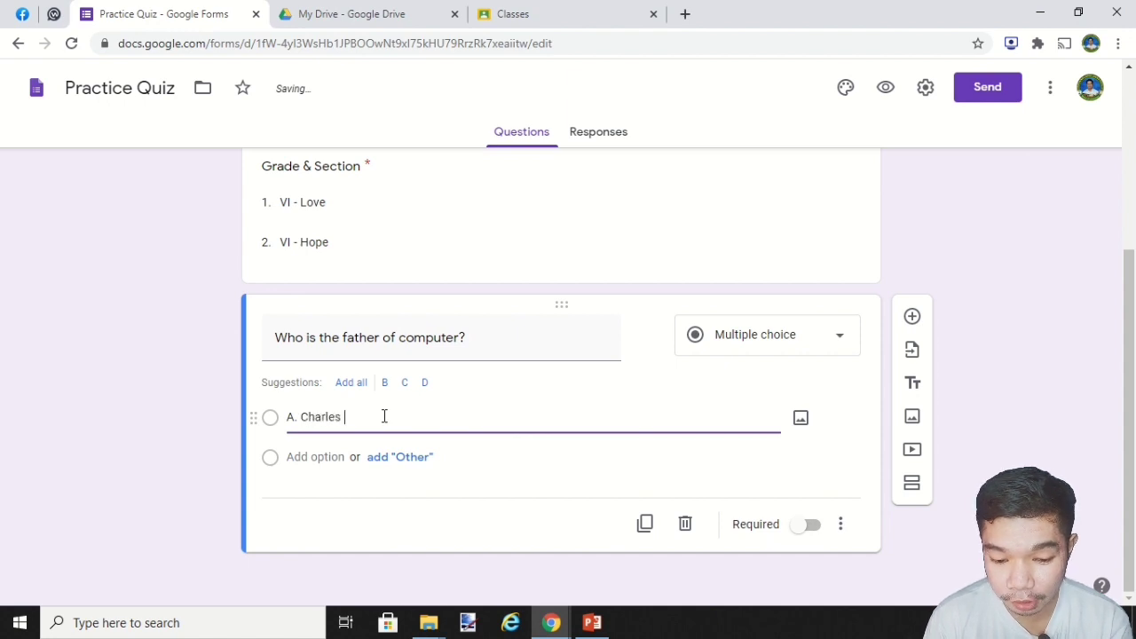
pyautogui.write('Darwin')
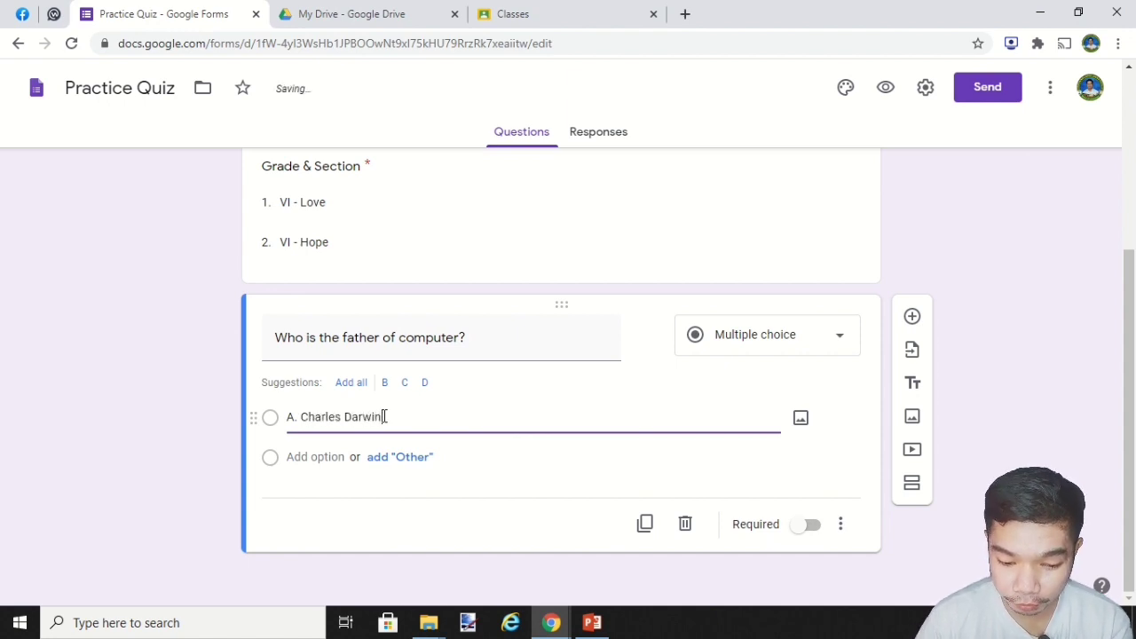
pyautogui.click(329, 456)
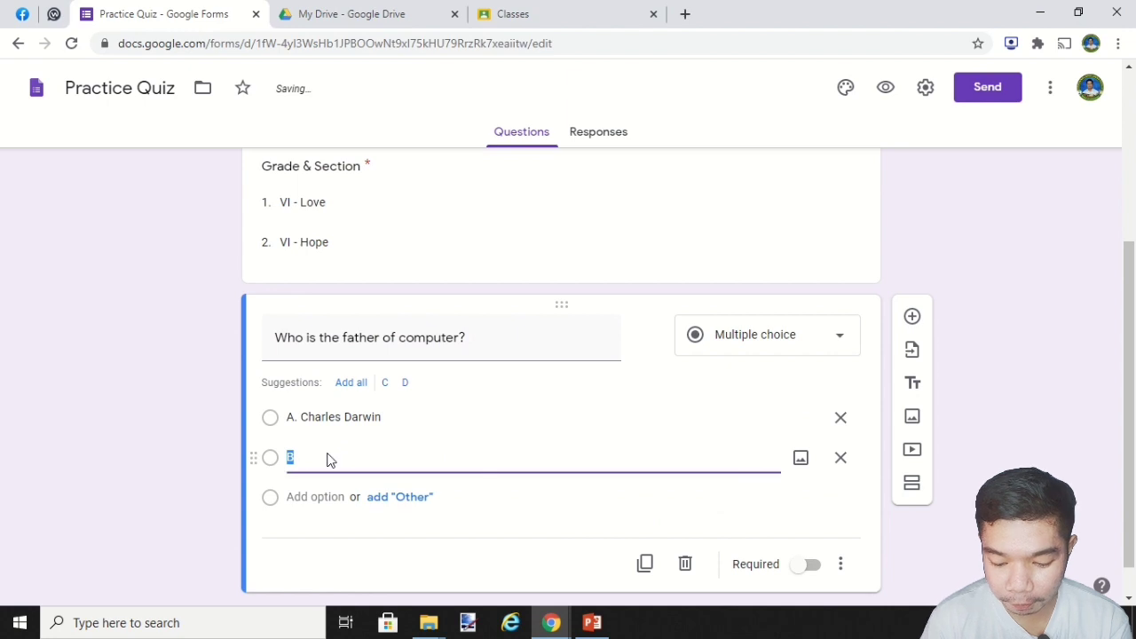
pyautogui.write('B. ')
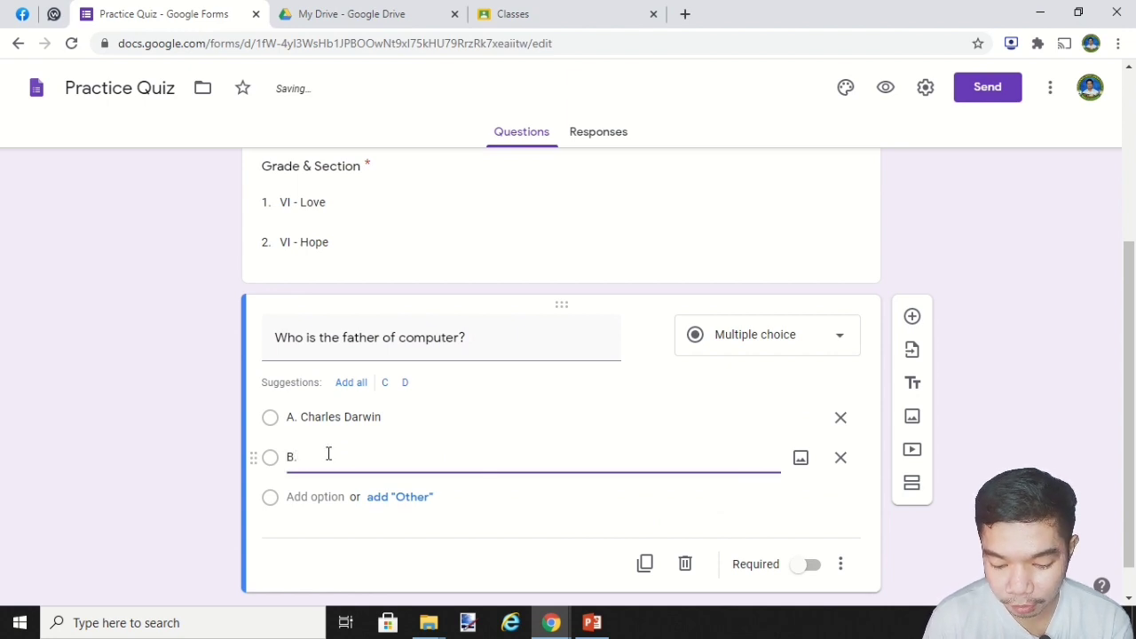
pyautogui.write('Bill Gates')
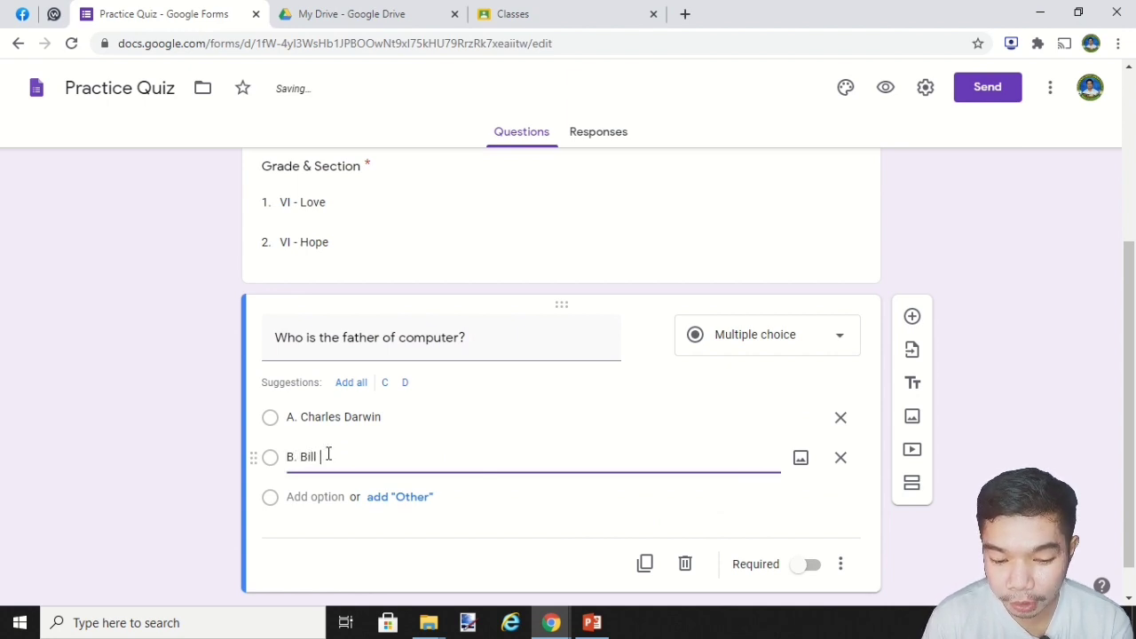
# - Add the answer options "C. Charles Babbage" and "D. Steve Jobs", and make the father of computer question required
pyautogui.click(304, 497)
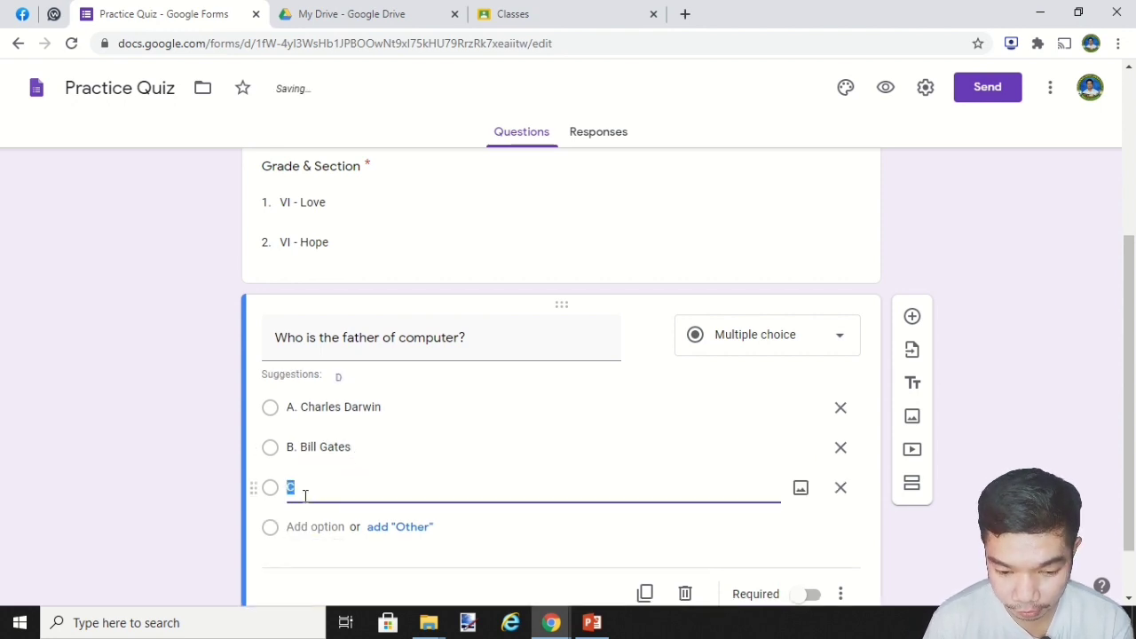
pyautogui.write('C.')
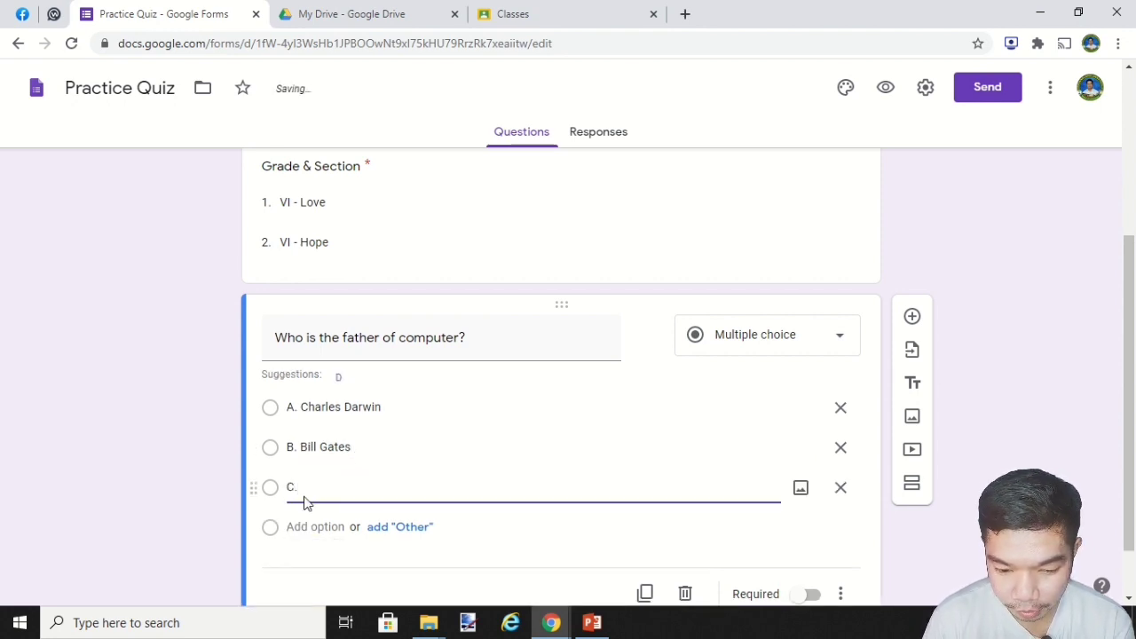
pyautogui.write(' Charles Ba')
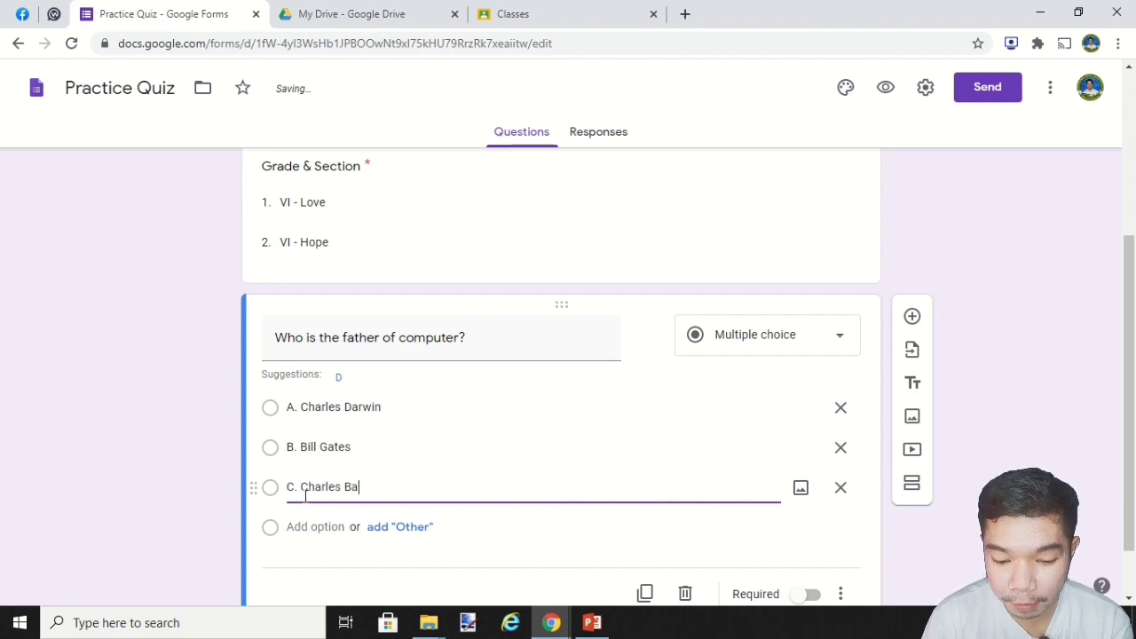
pyautogui.write('bbage')
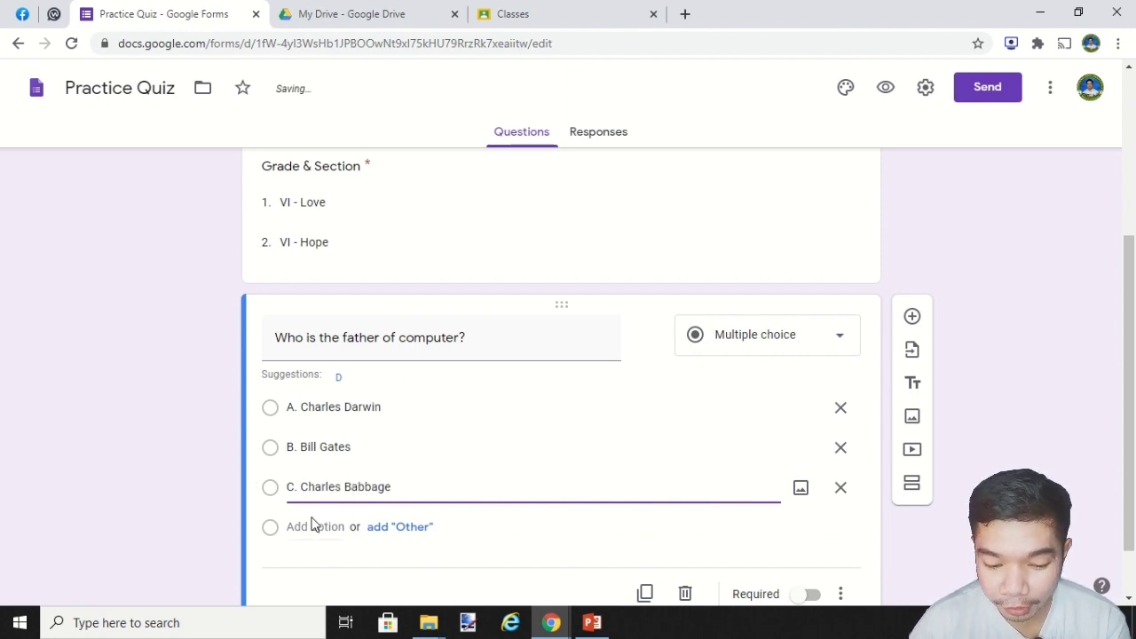
pyautogui.click(310, 525)
pyautogui.write('D')
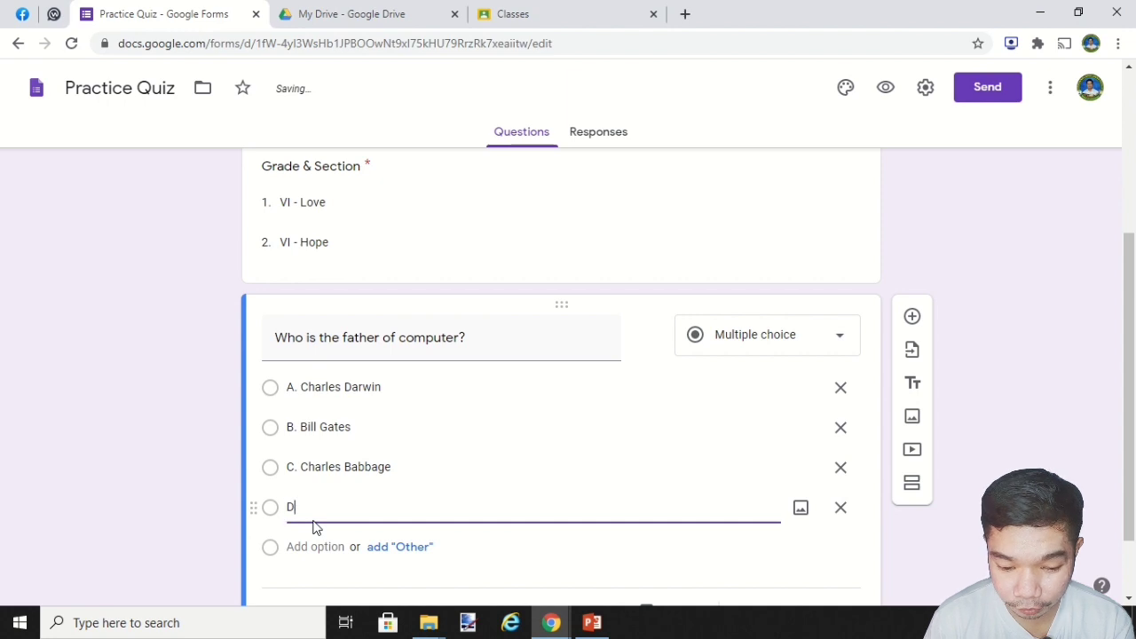
pyautogui.write('. Ste')
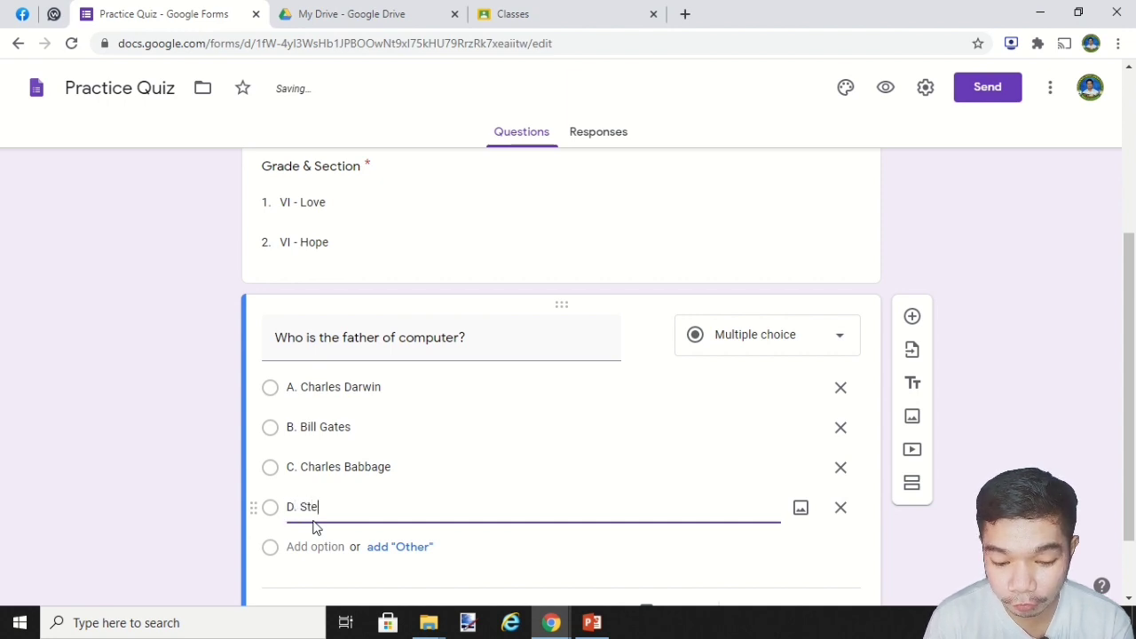
pyautogui.write('ve Jobs')
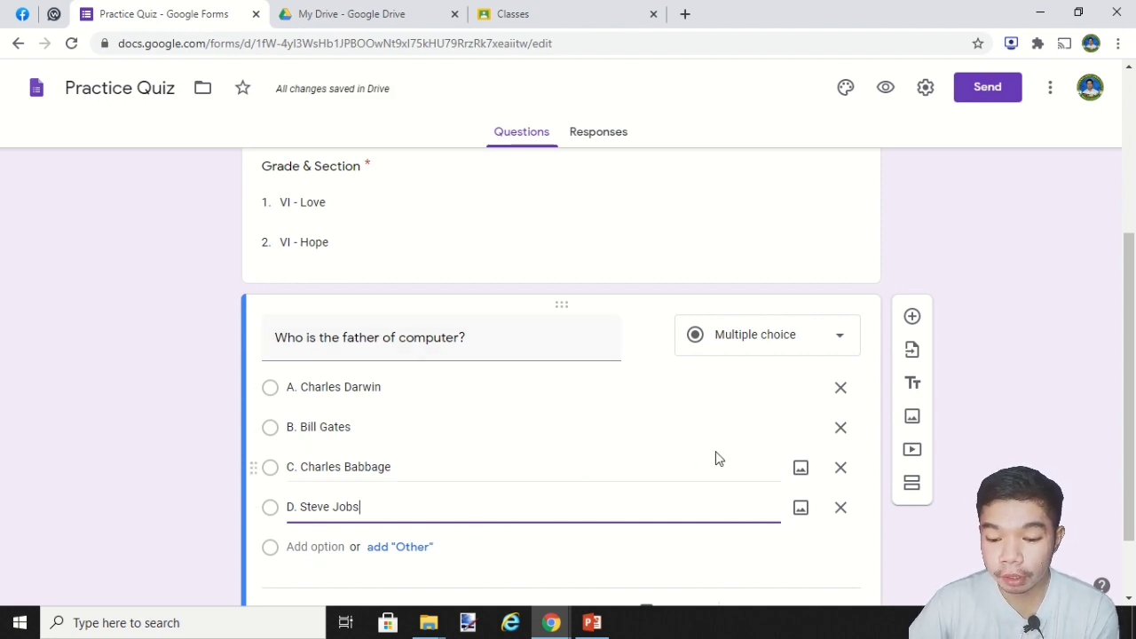
pyautogui.scroll(-1, 715, 458)
pyautogui.click(813, 527)
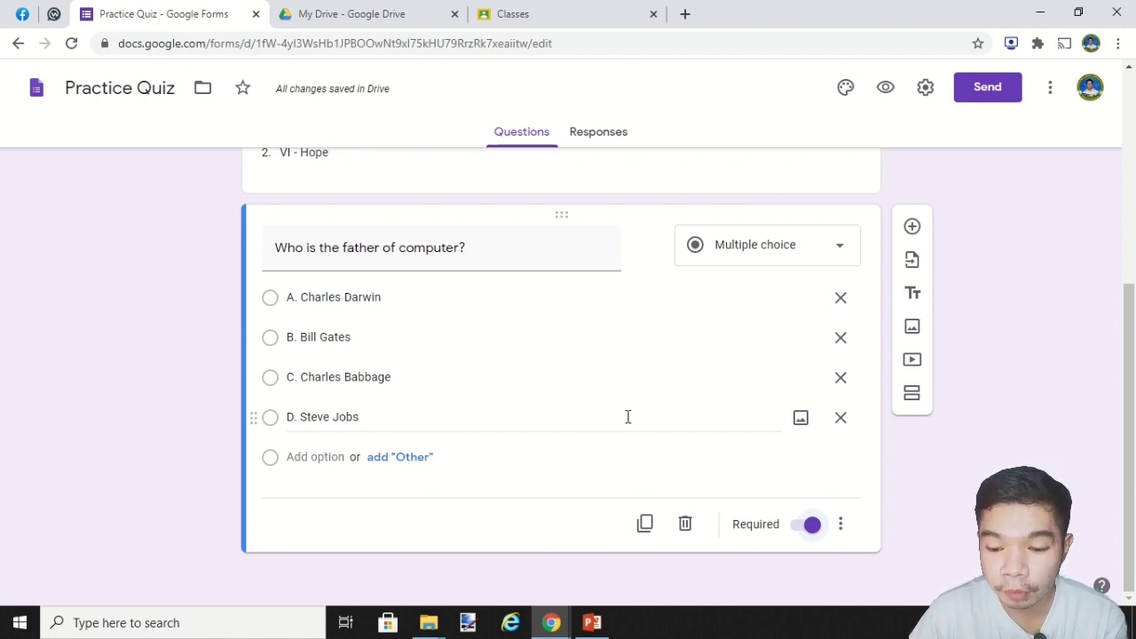
# - Add another multiple choice question below it, titled "What is the brain of the computer?"
pyautogui.click(912, 227)
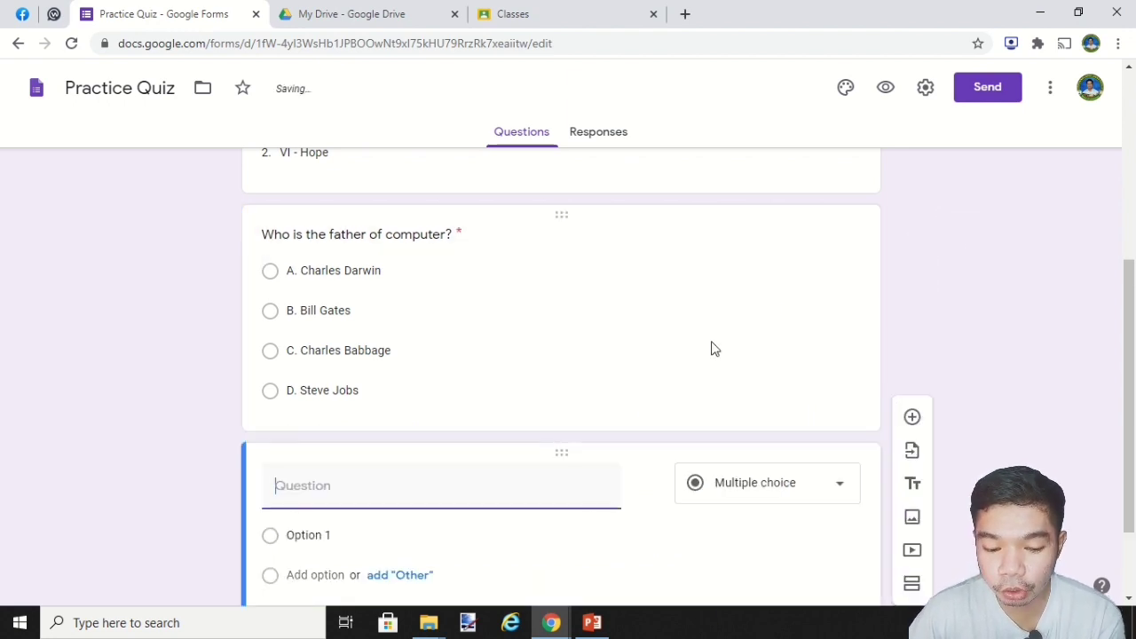
pyautogui.write('What is')
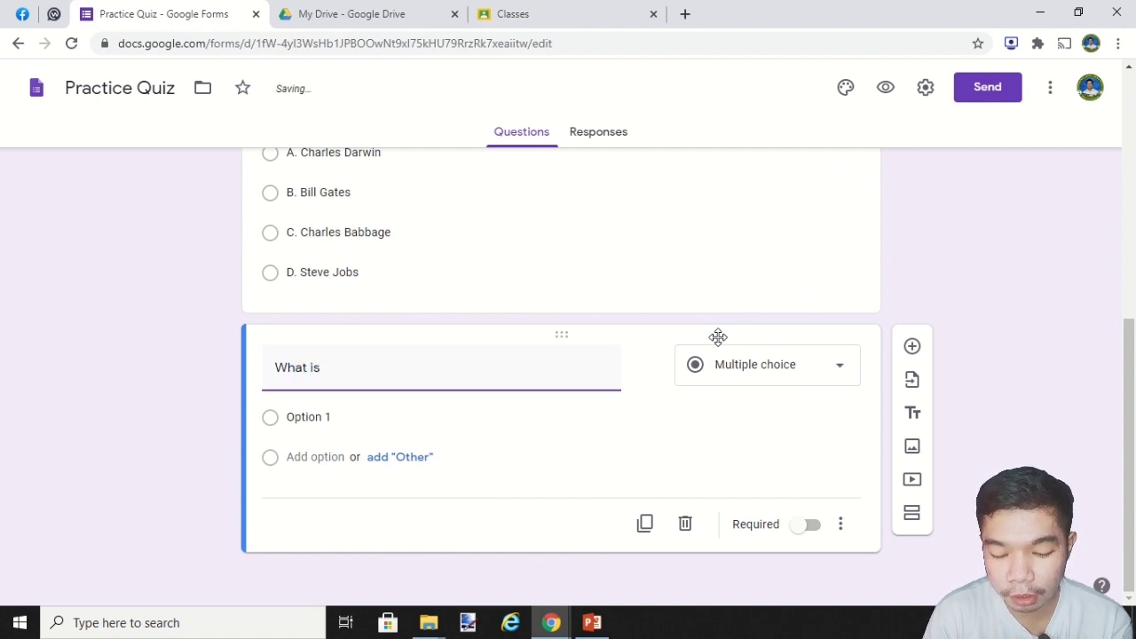
pyautogui.write(' the ')
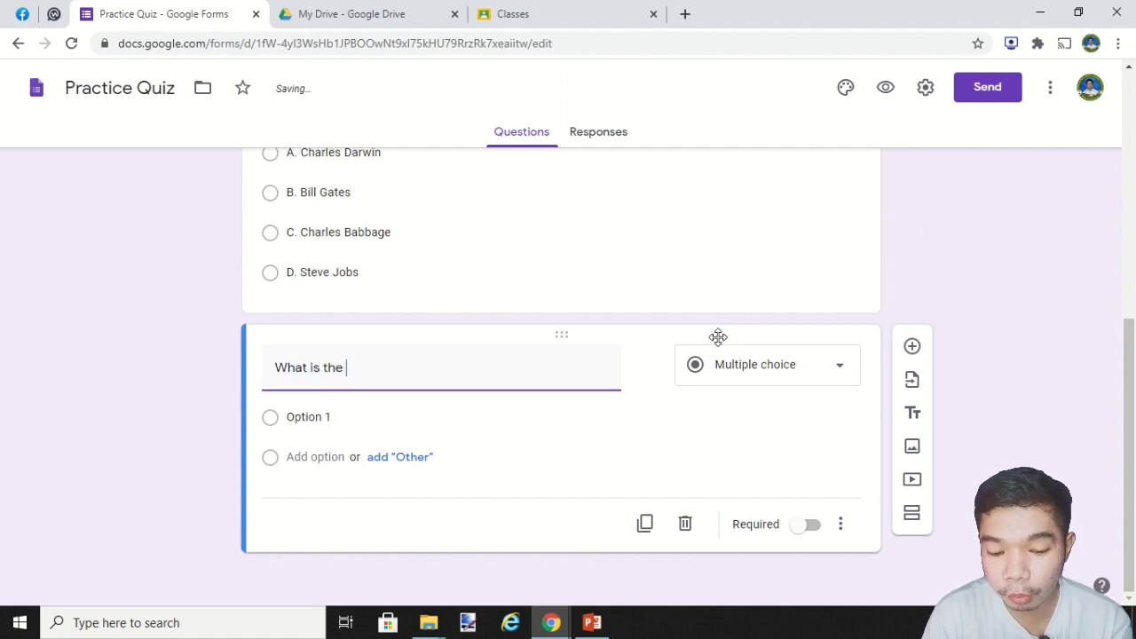
pyautogui.write('brain of the co')
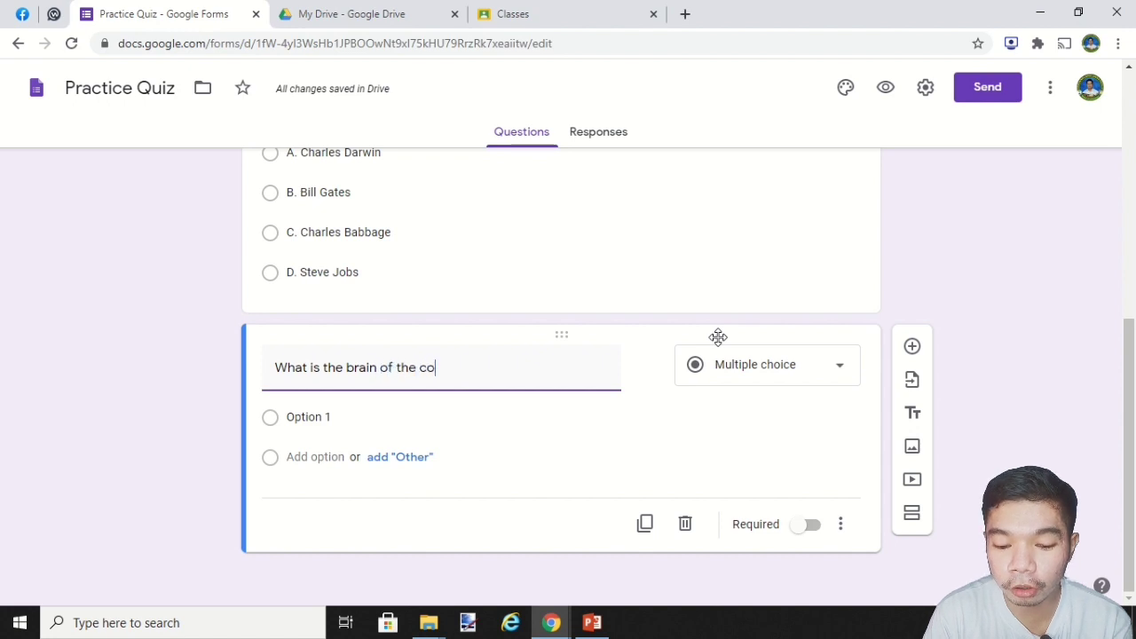
pyautogui.write('mputer>')
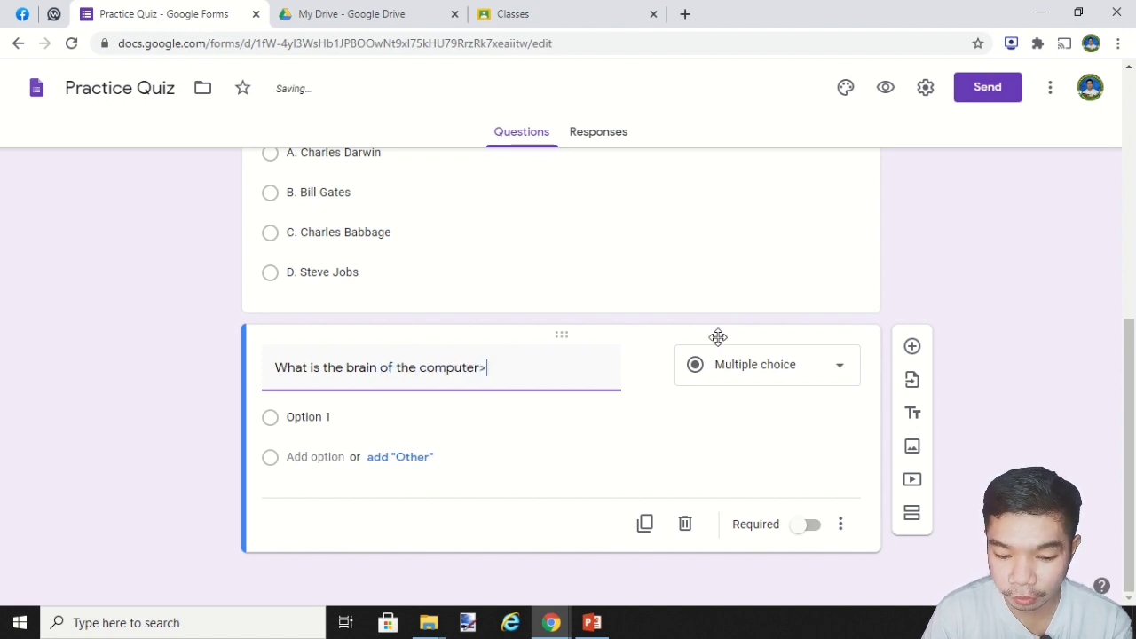
pyautogui.write('?')
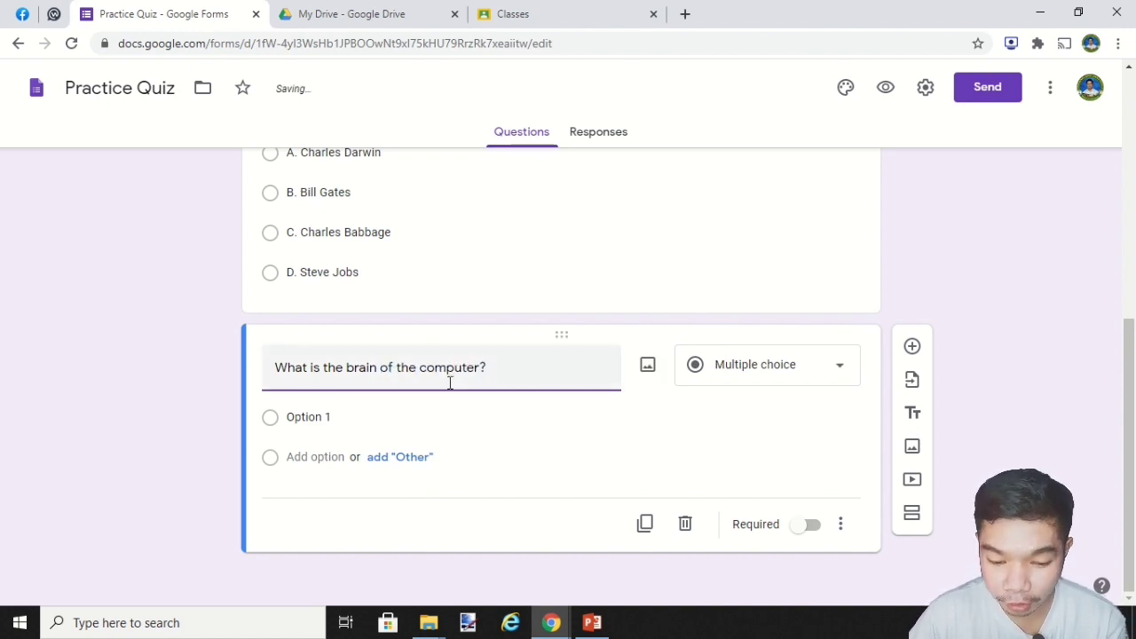
# - Enter "A. Monitor" and "B. Keyboard" as the first two answer options of the brain of the computer question
pyautogui.click(413, 416)
pyautogui.write('A. ')
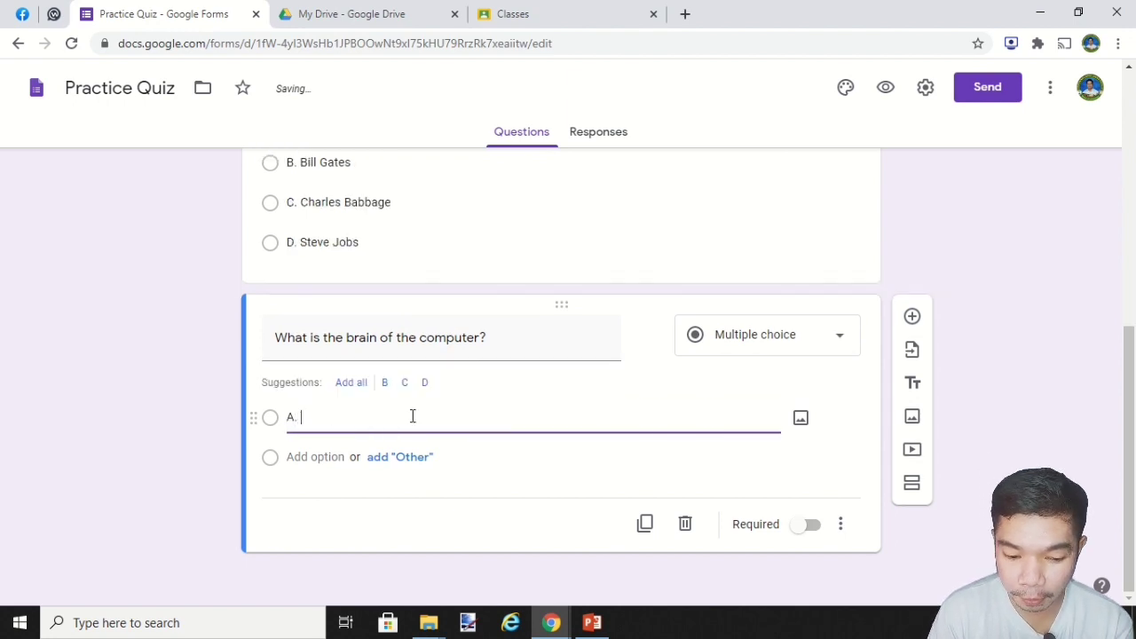
pyautogui.write('Monitor')
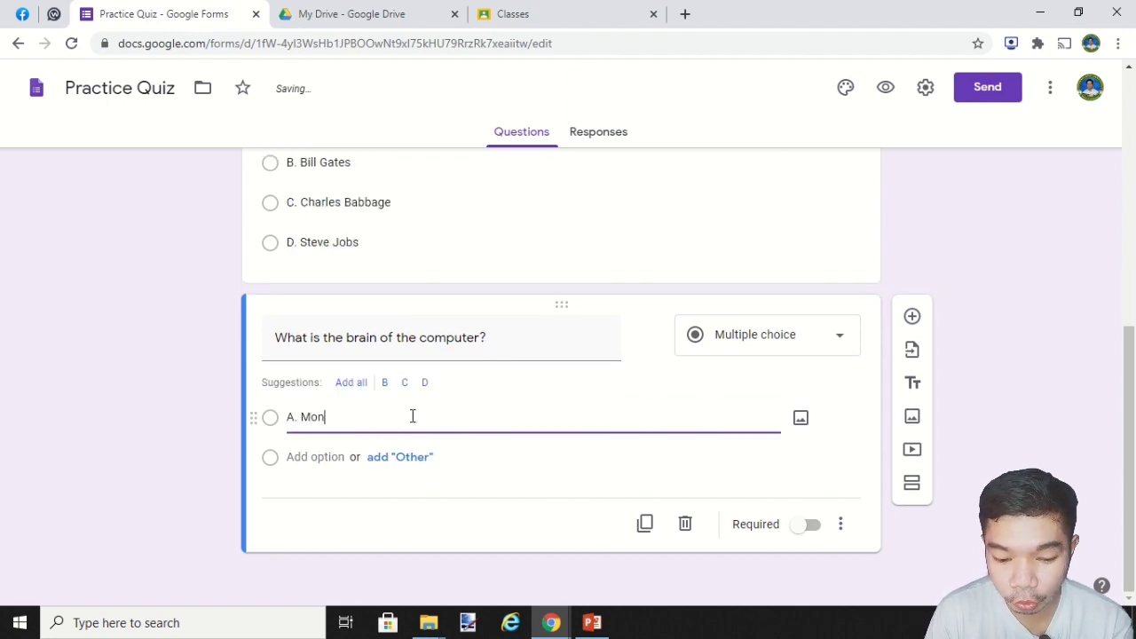
pyautogui.click(315, 456)
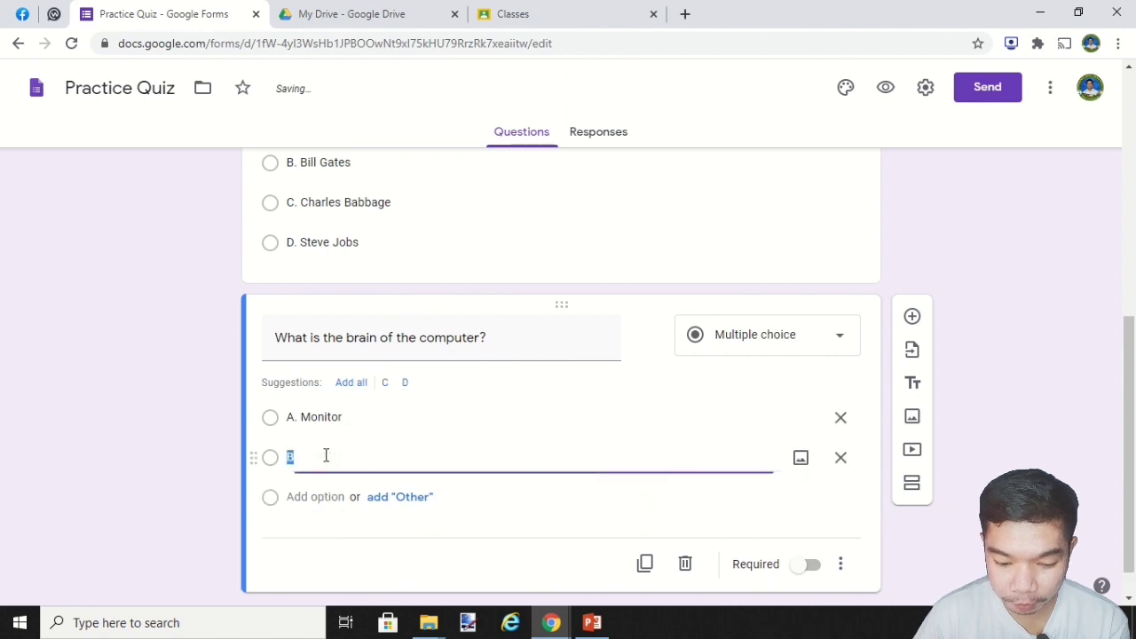
pyautogui.write('B. Ke')
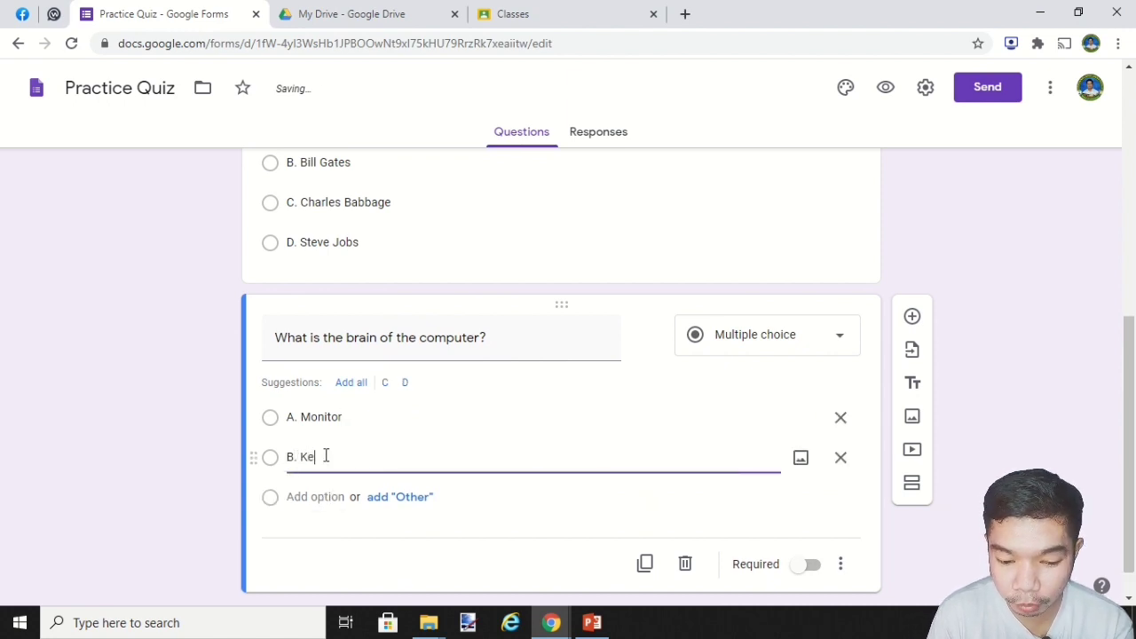
pyautogui.write('yboard')
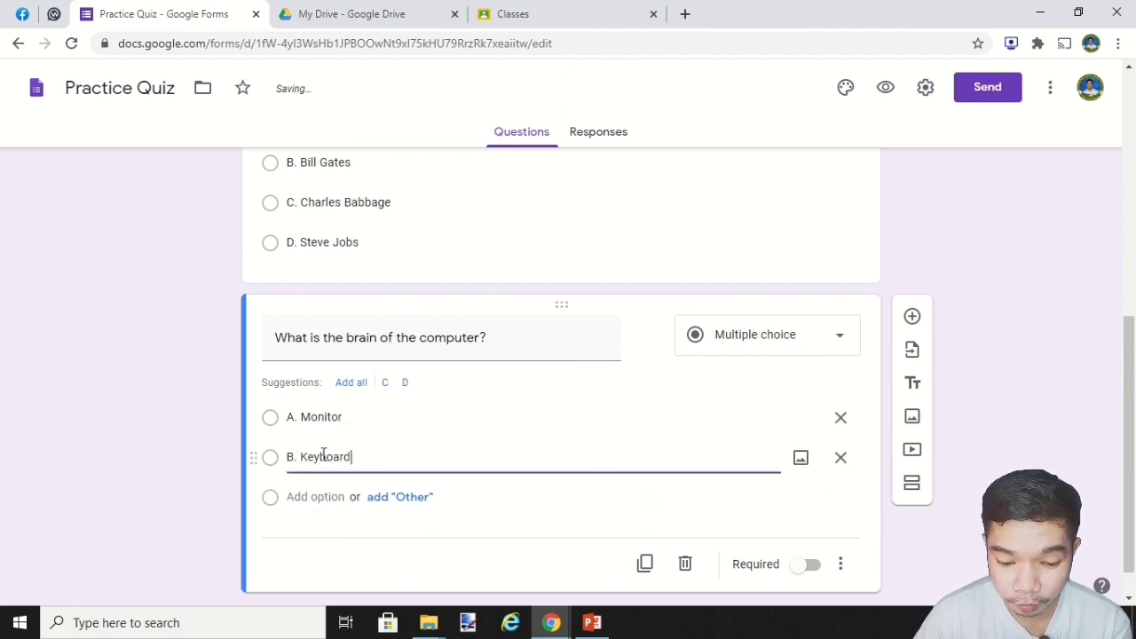
# - Add the answer options "C. Mouse" and "D. CPU", and make the brain of the computer question required
pyautogui.click(322, 494)
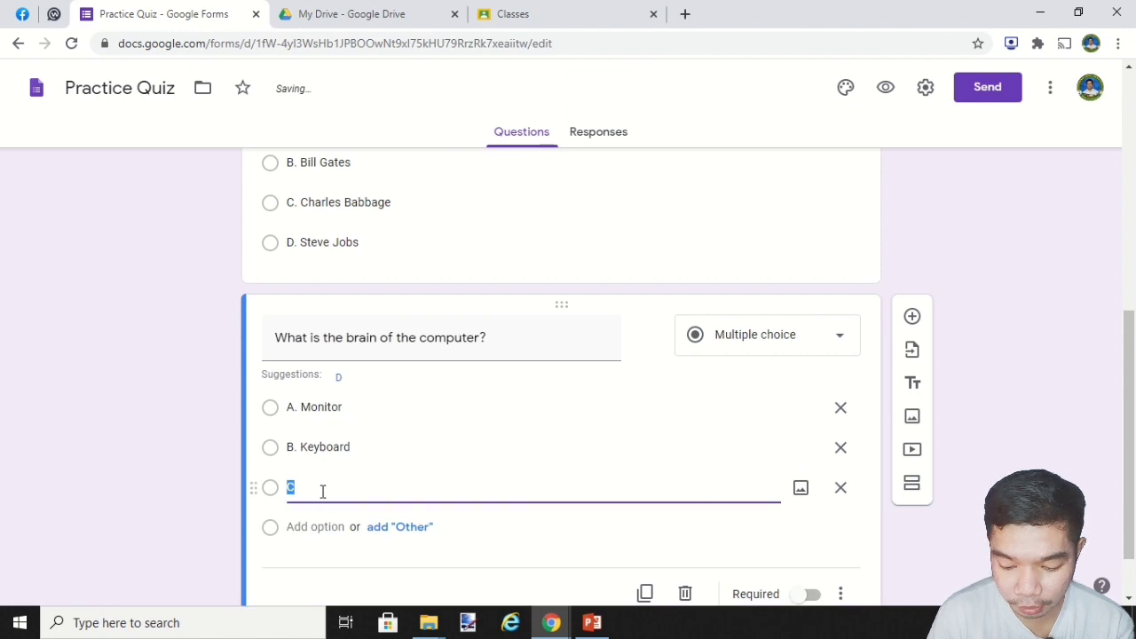
pyautogui.write('C. Mous')
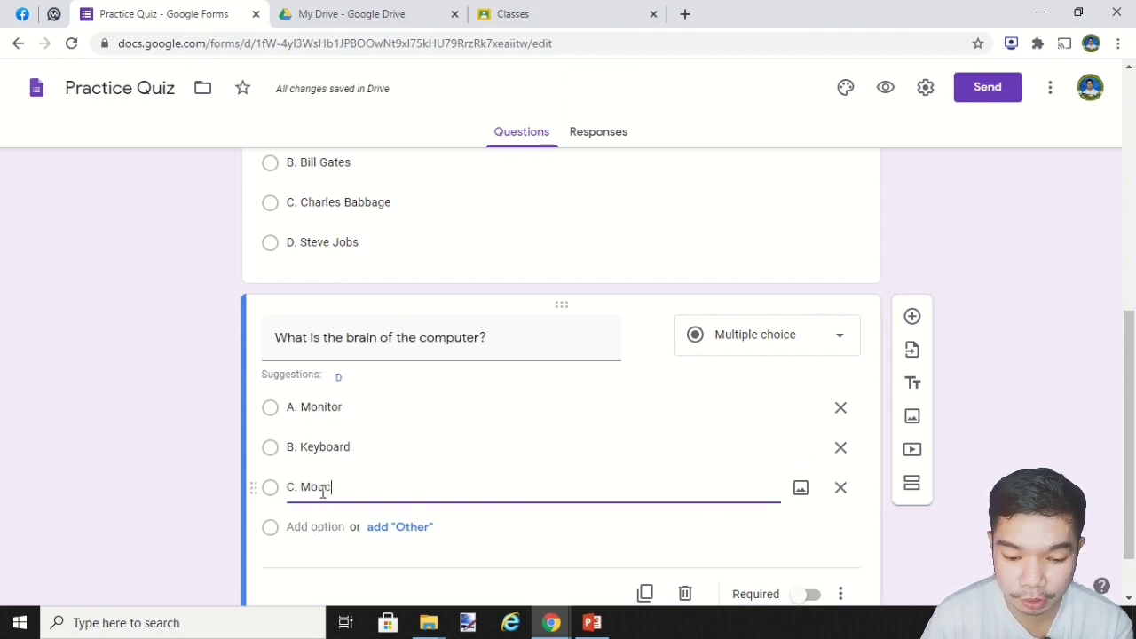
pyautogui.write('e')
pyautogui.click(329, 529)
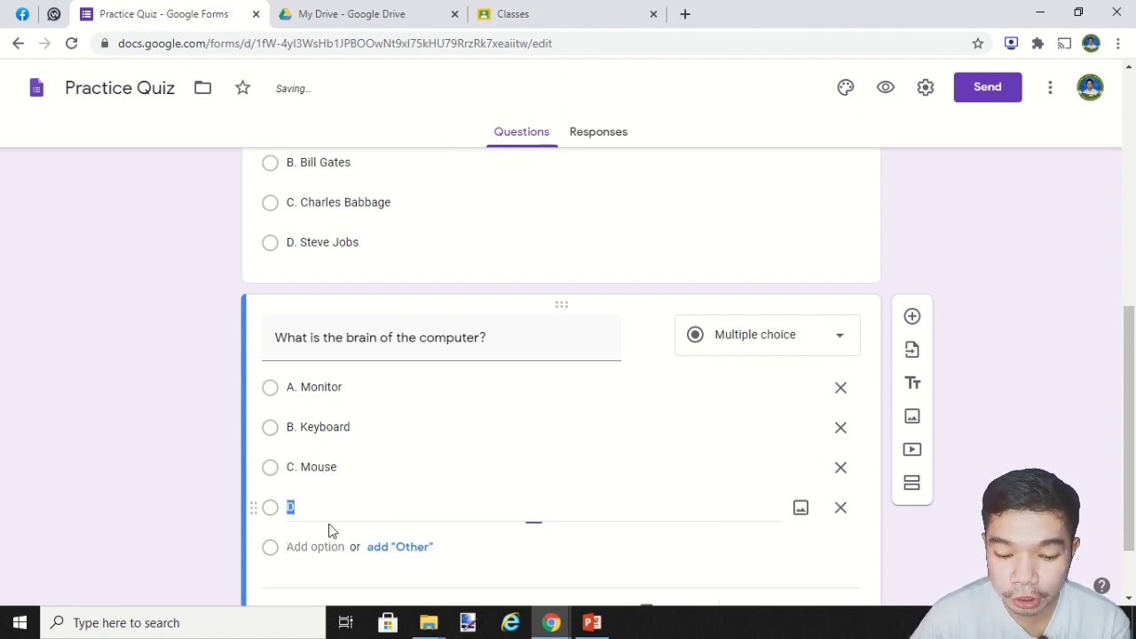
pyautogui.write('D.')
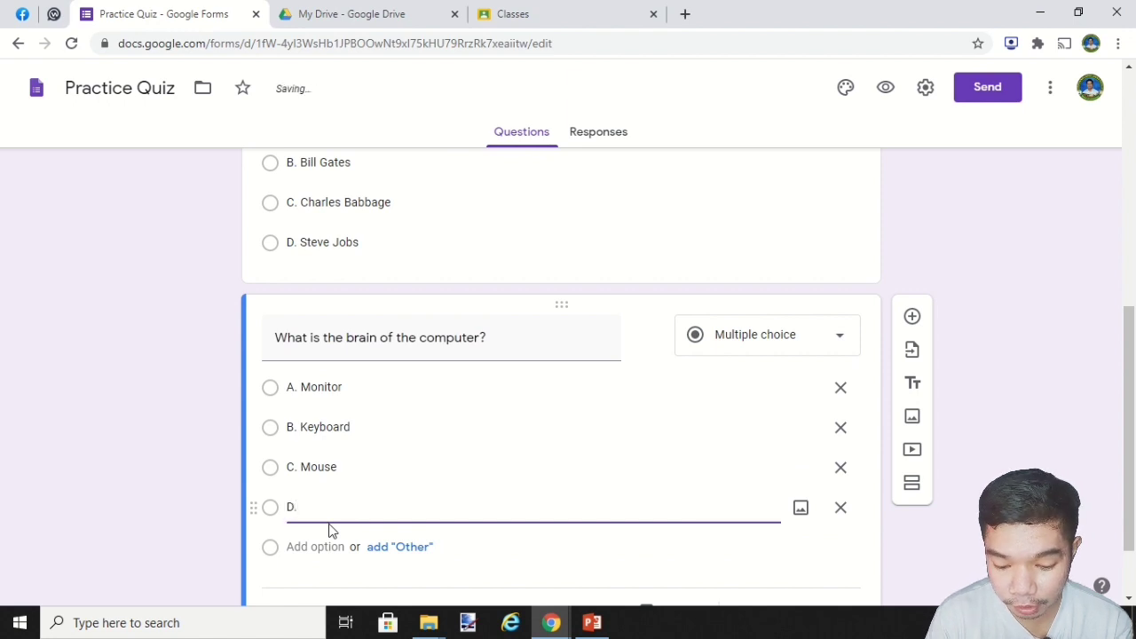
pyautogui.write(' CPU')
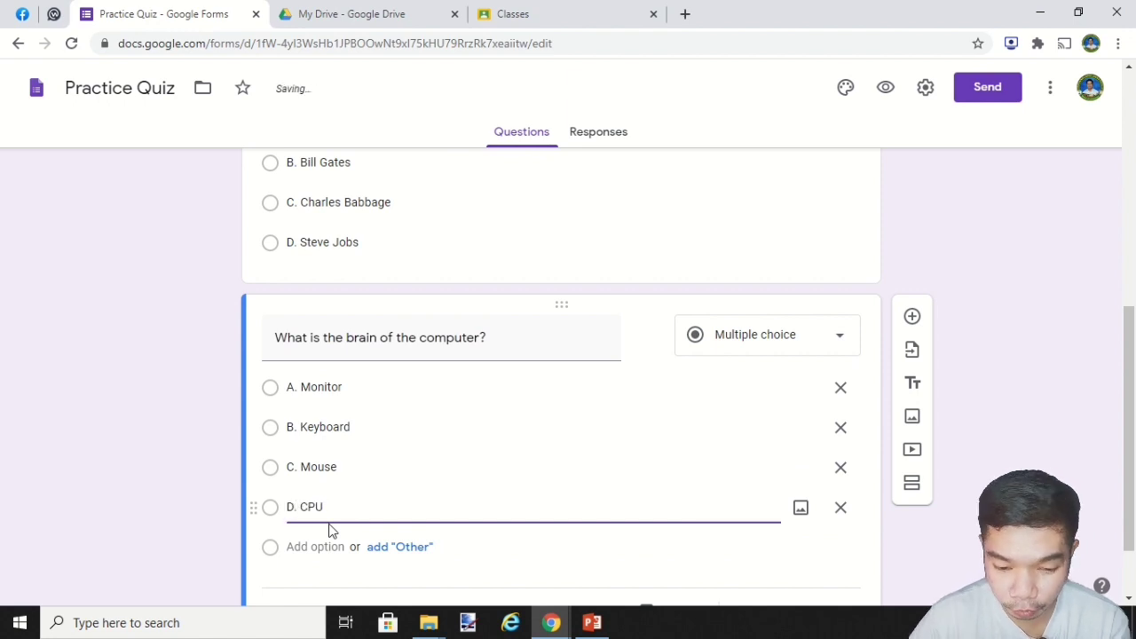
pyautogui.scroll(-1, 532, 506)
pyautogui.click(806, 529)
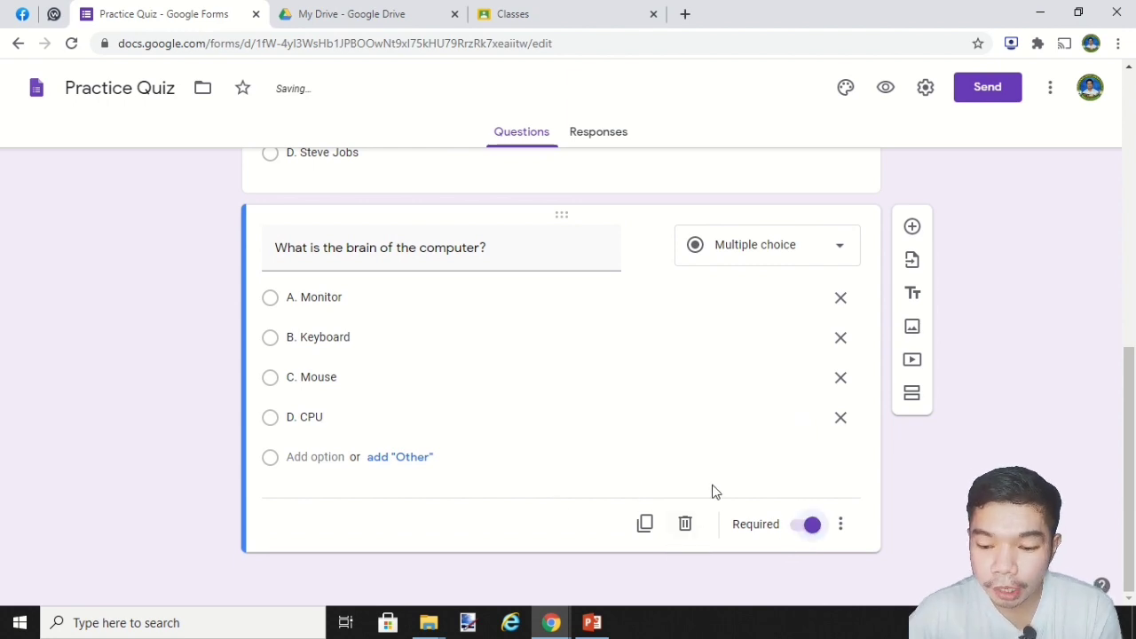
# - Add another multiple choice question below it, titled "Among the following, which is an input device?"
pyautogui.click(913, 228)
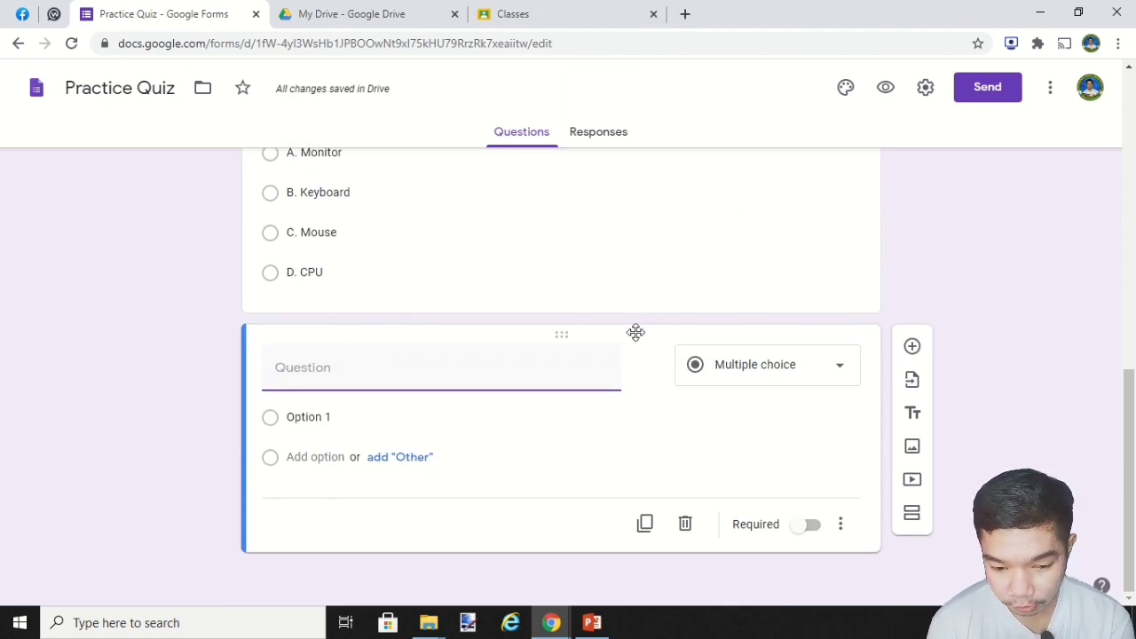
pyautogui.write('Wha')
pyautogui.press('BackSpace')
pyautogui.press('BackSpace')
pyautogui.press('BackSpace')
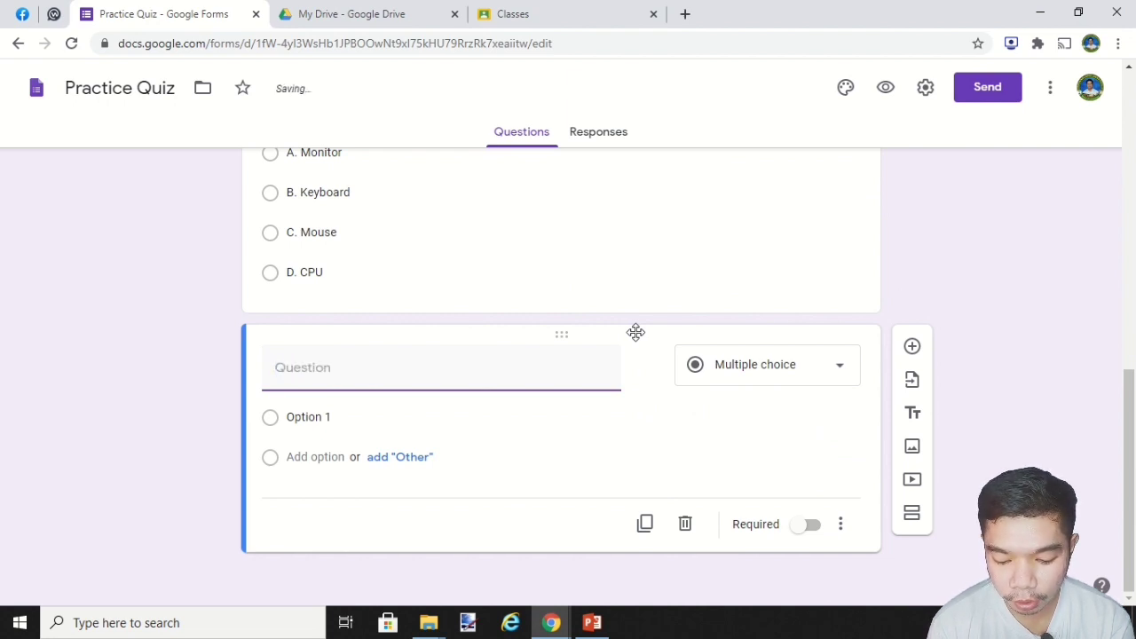
pyautogui.write('Amo')
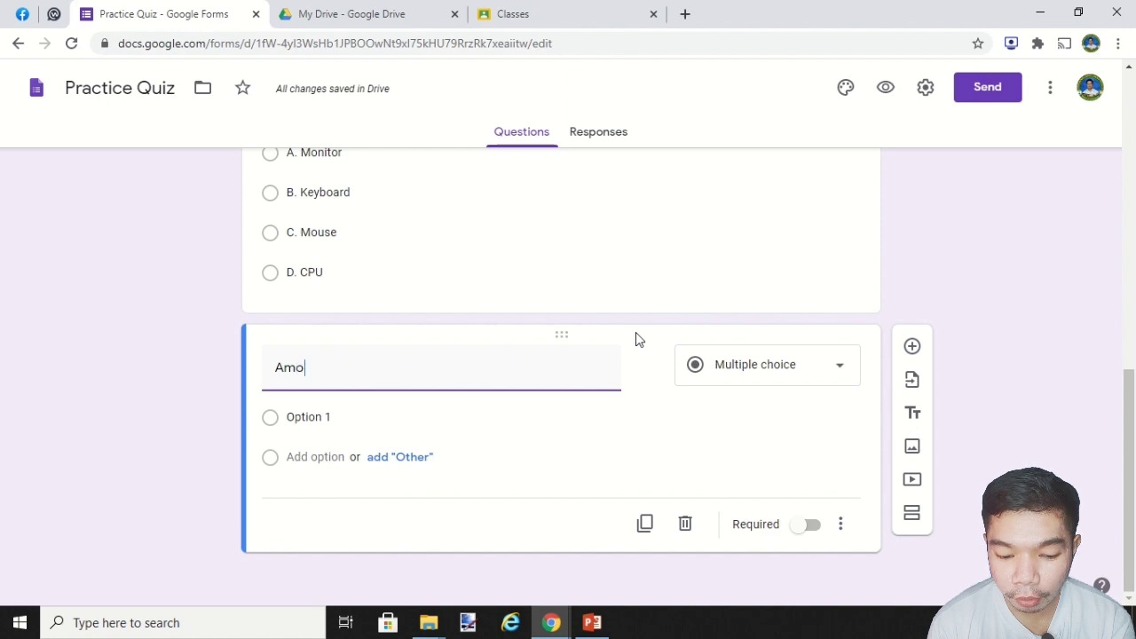
pyautogui.write('ng the fo')
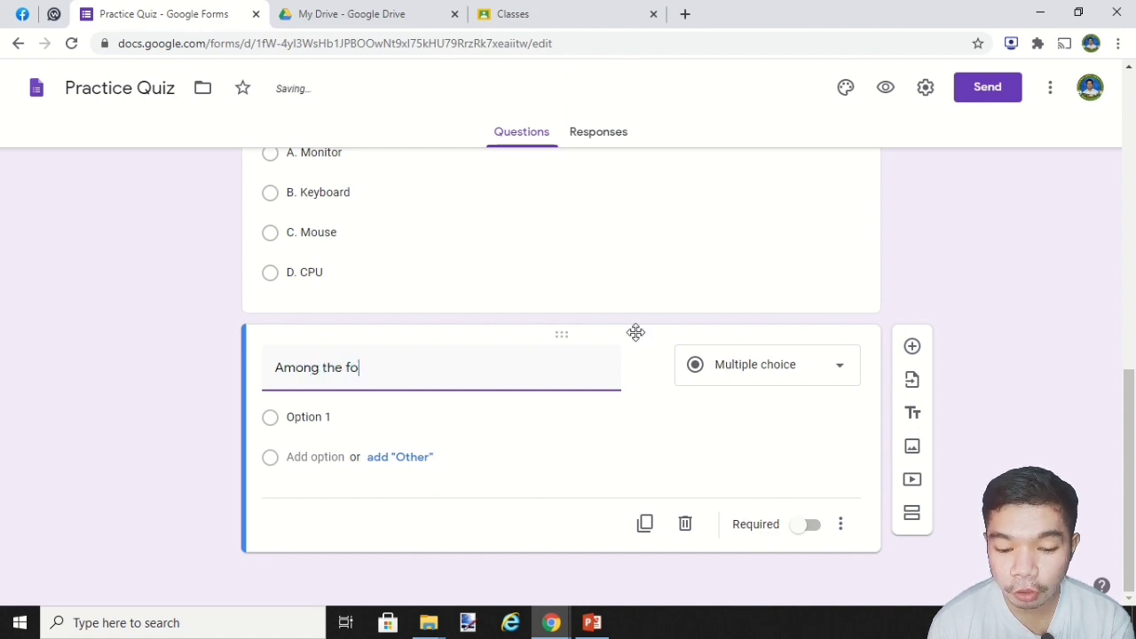
pyautogui.write('llowing,')
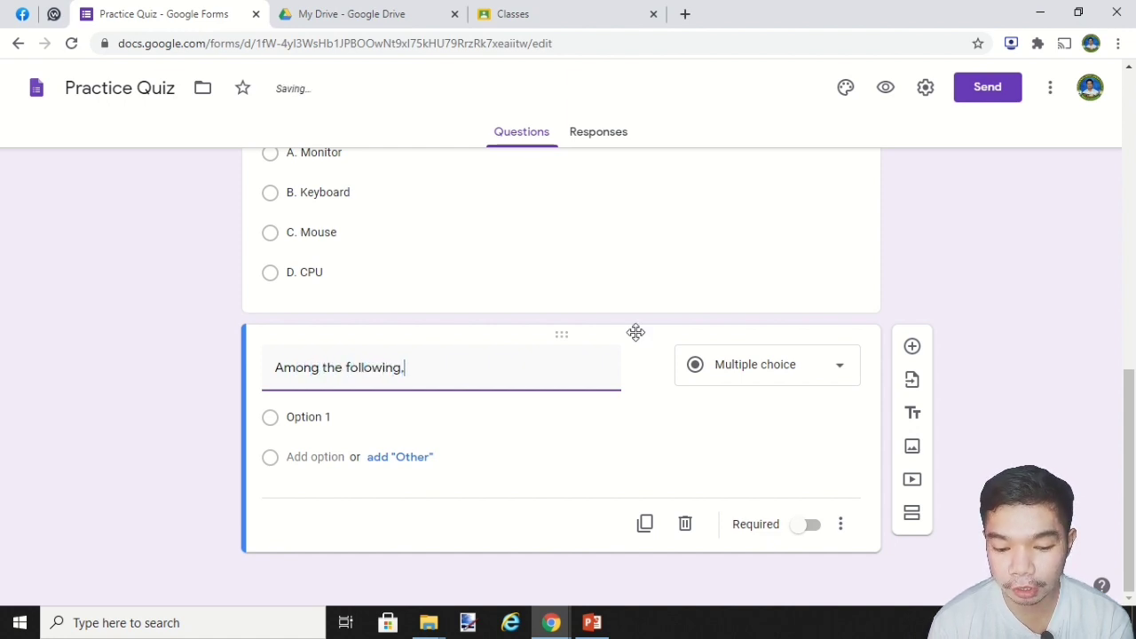
pyautogui.write(' which i')
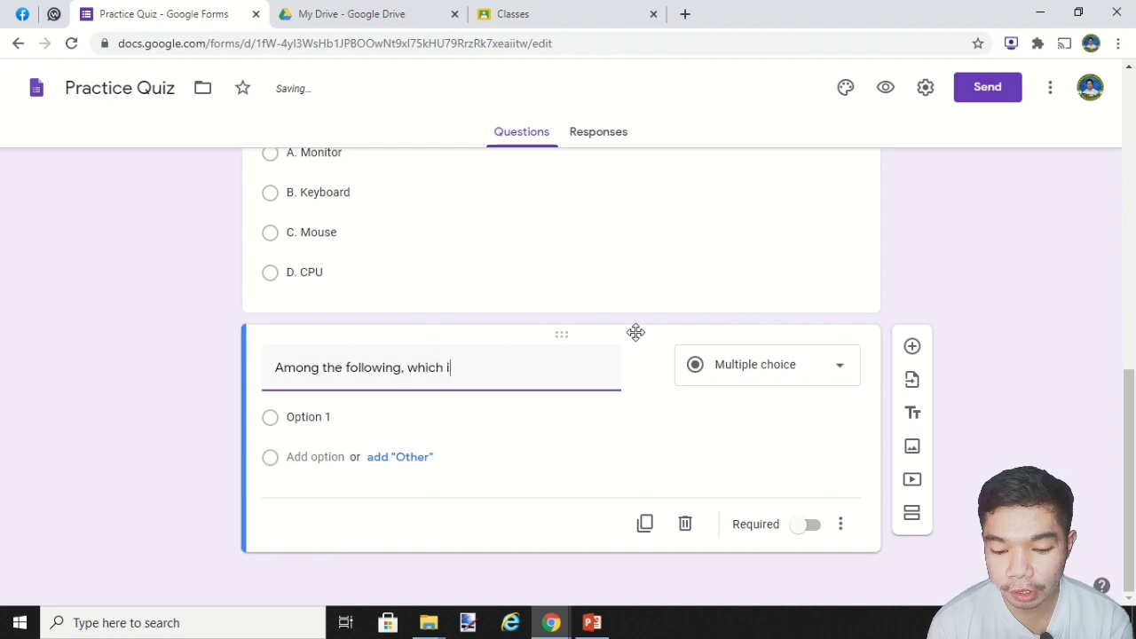
pyautogui.write('s an ')
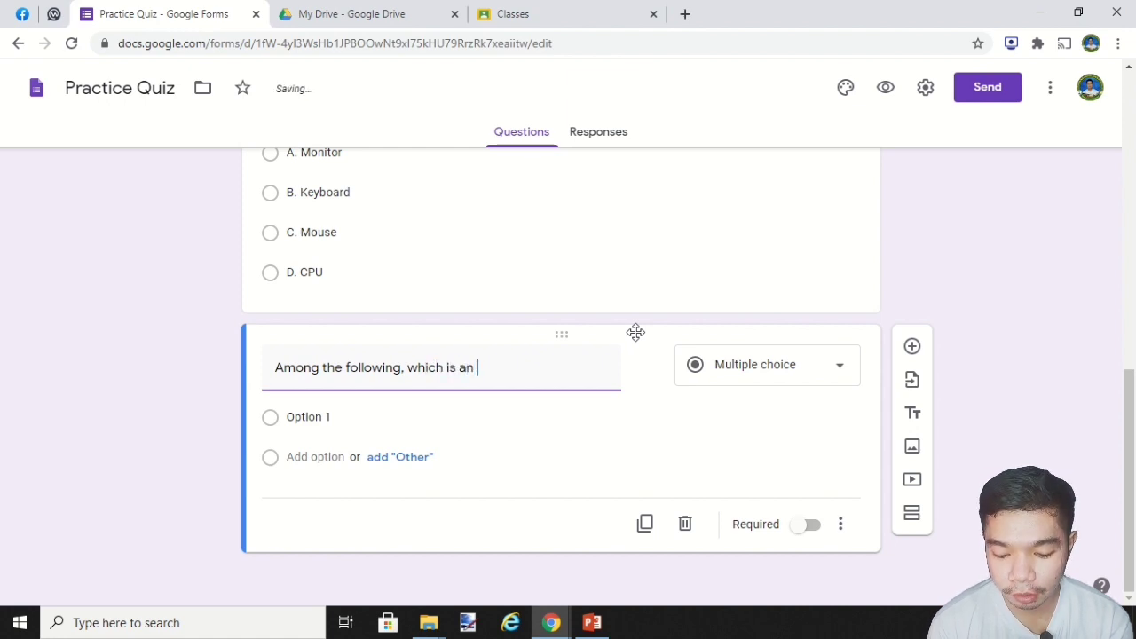
pyautogui.write('input de')
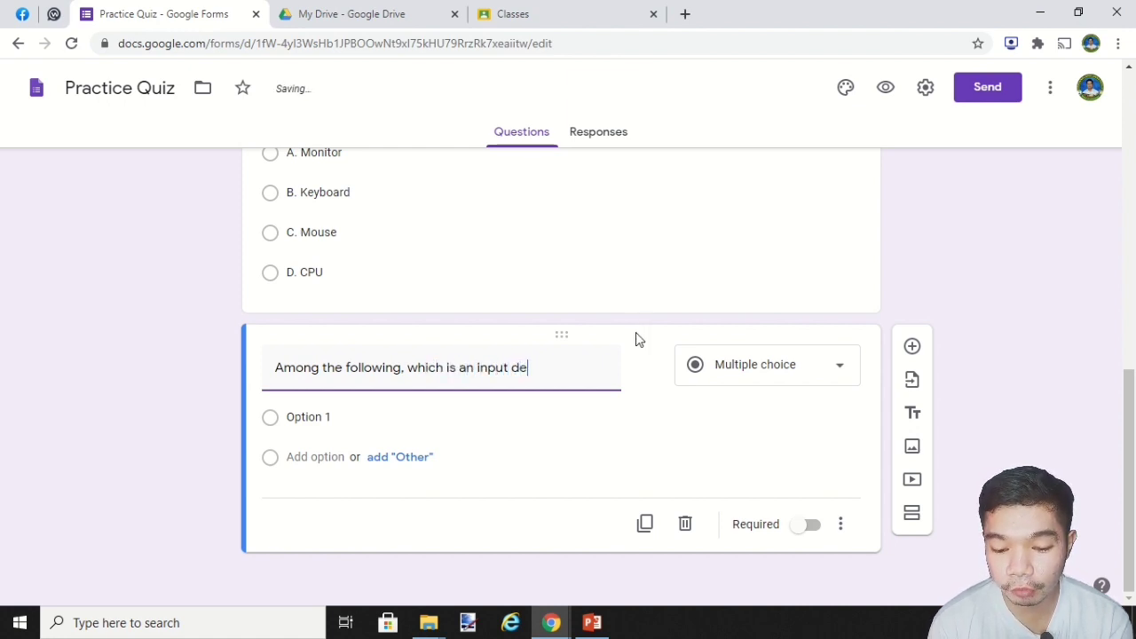
pyautogui.write('vice?')
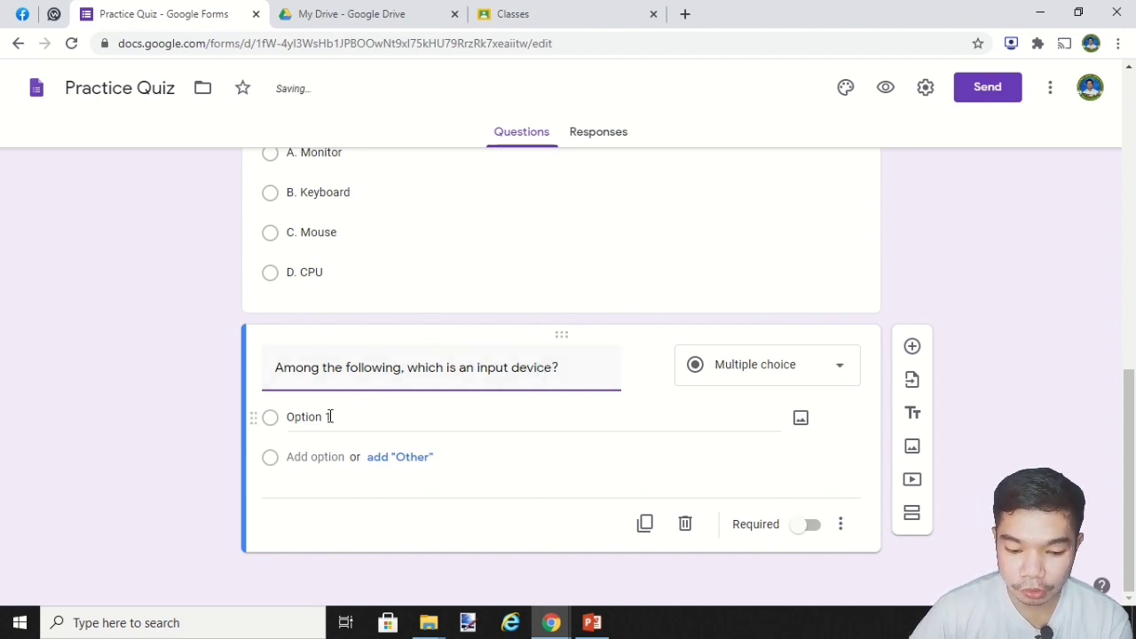
# - Enter "A. Keyboard" as the first answer option of the input device question
pyautogui.click(379, 416)
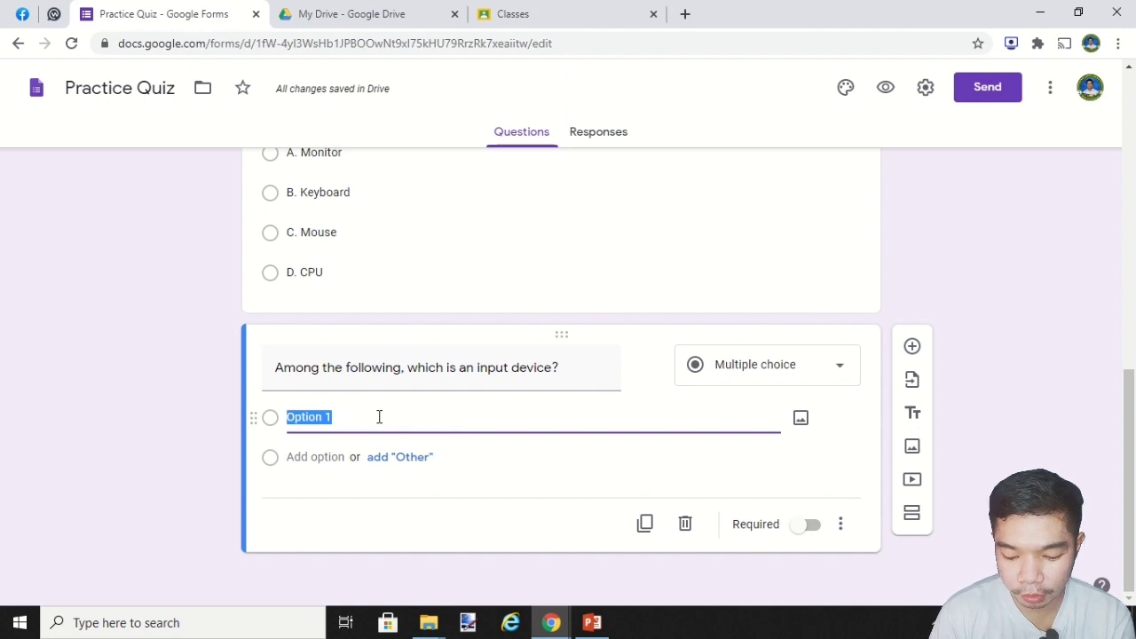
pyautogui.write('Key')
pyautogui.press('BackSpace')
pyautogui.press('BackSpace')
pyautogui.press('BackSpace')
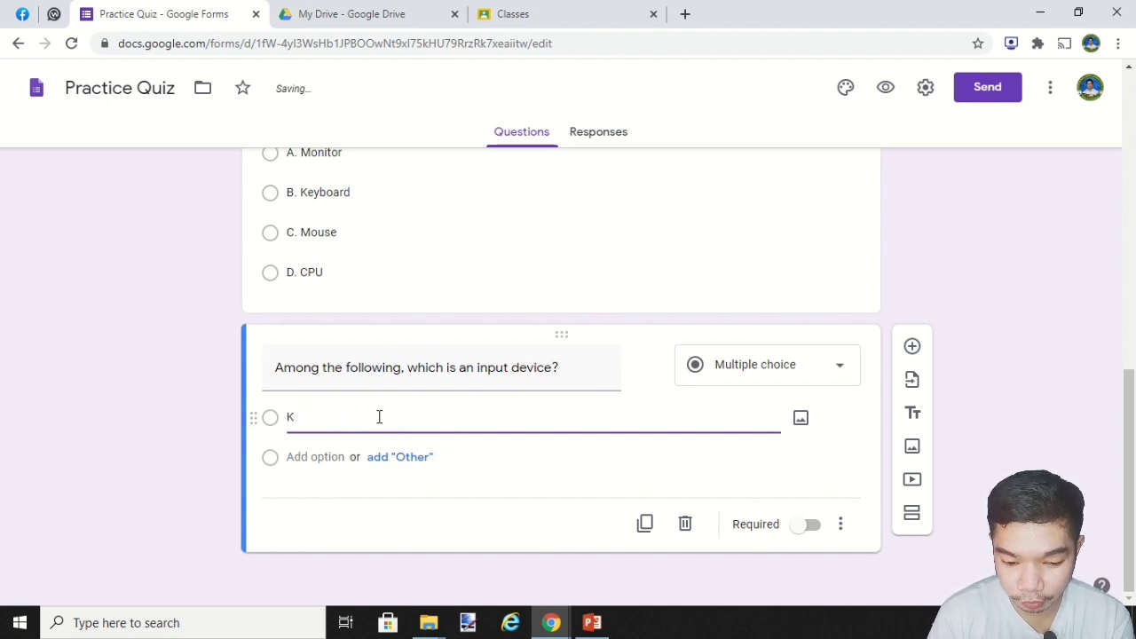
pyautogui.write('A. Keyb')
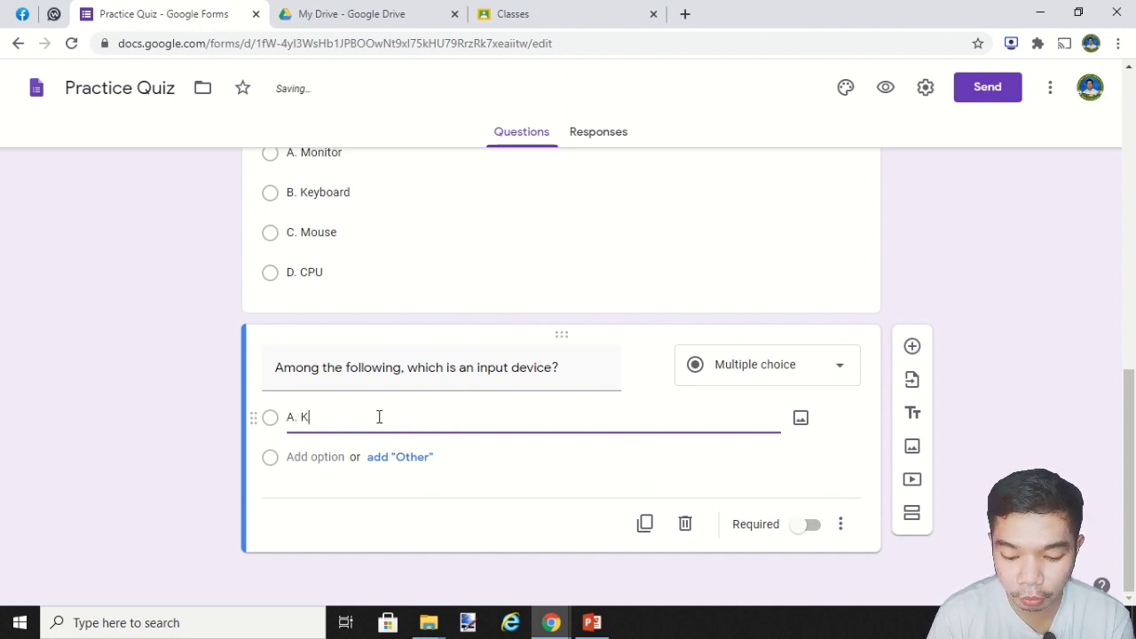
pyautogui.write('oard')
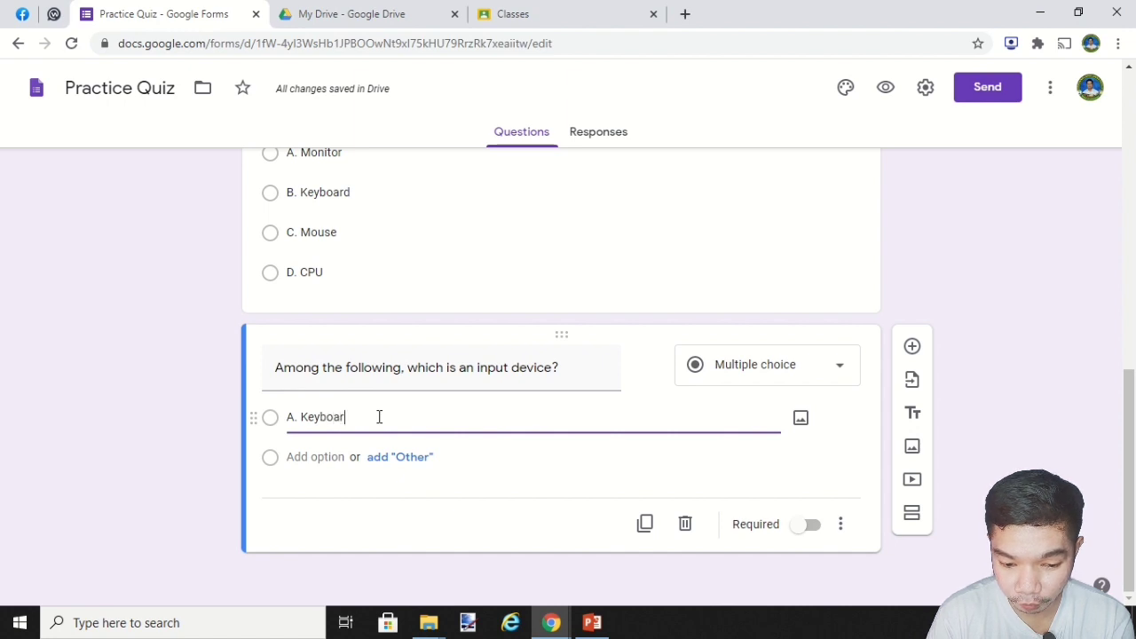
# - Add "B. Printer" as the second answer option of the input device question
pyautogui.click(315, 456)
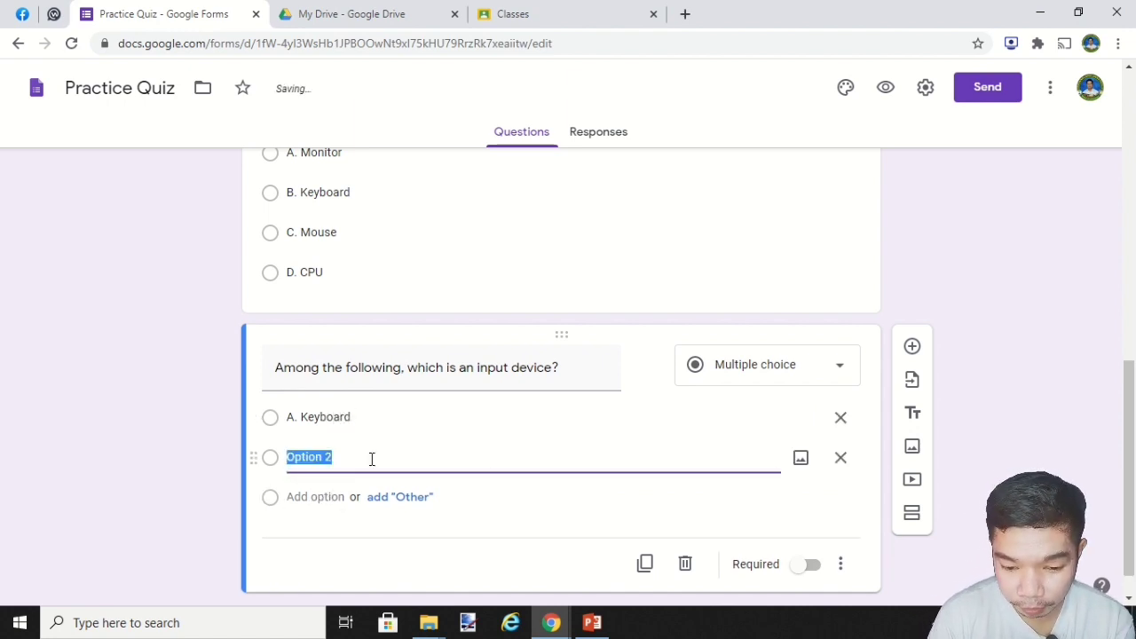
pyautogui.write('Proje')
pyautogui.press('BackSpace')
pyautogui.press('BackSpace')
pyautogui.press('BackSpace')
pyautogui.press('BackSpace')
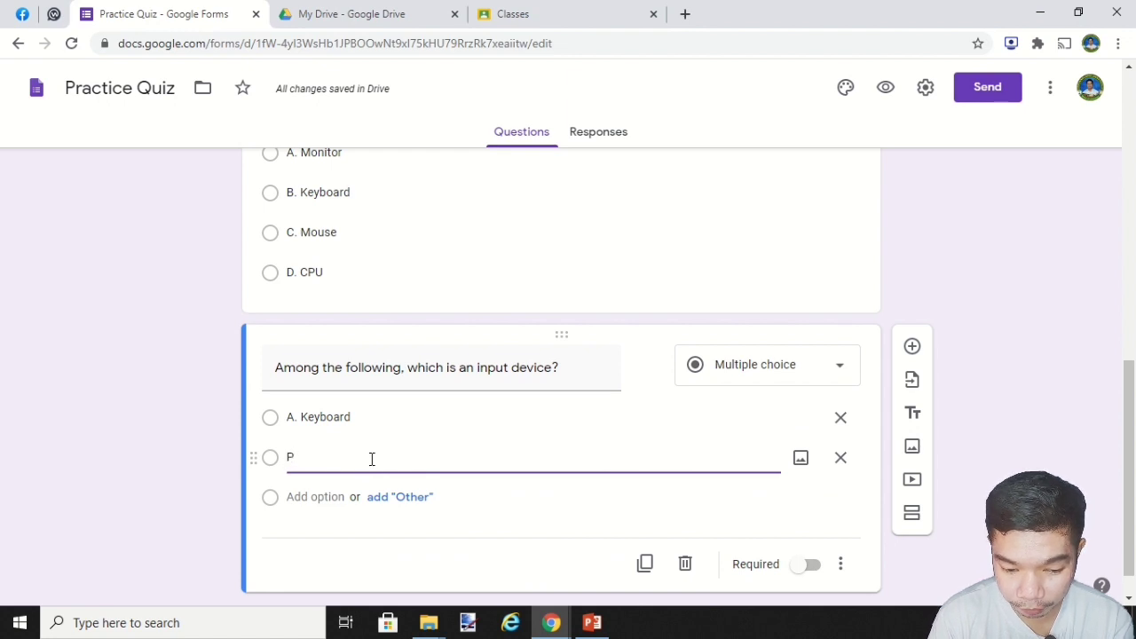
pyautogui.write('B. Pr')
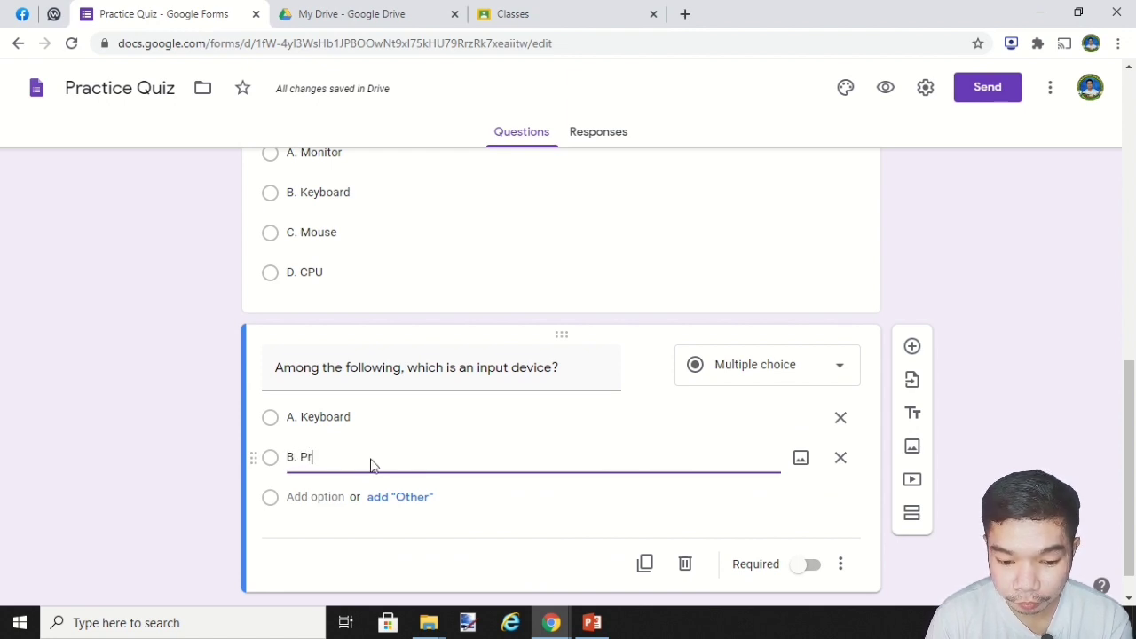
pyautogui.write('inter')
# - Add the answer options "C. Monitor" and "D. Projector", and make the input device question required
pyautogui.click(304, 497)
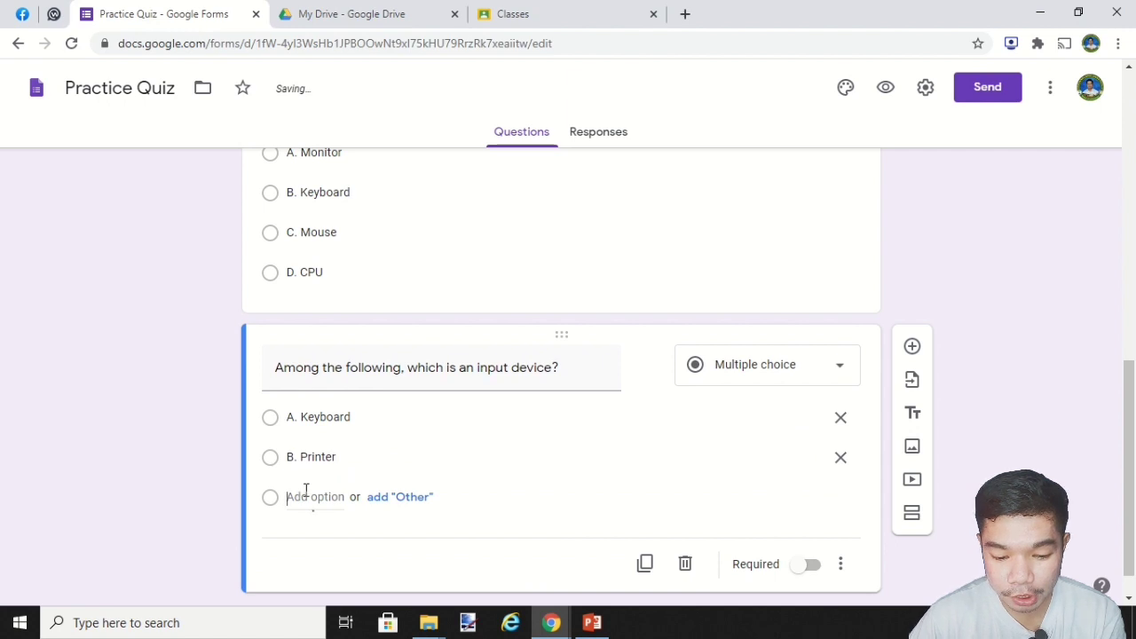
pyautogui.write('C.')
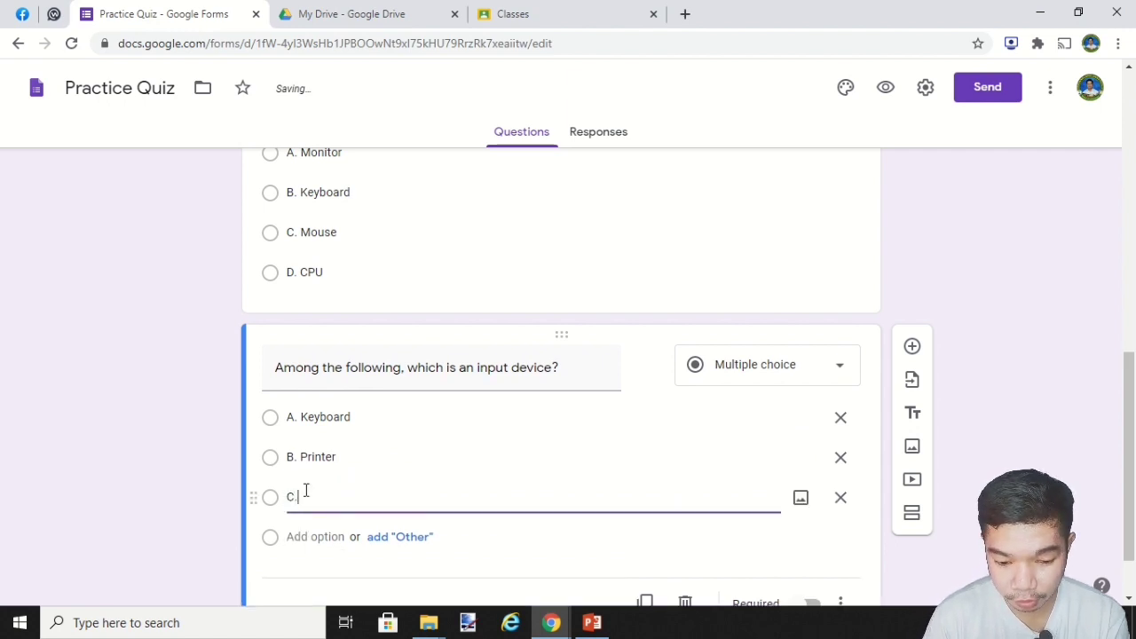
pyautogui.write(' Monito')
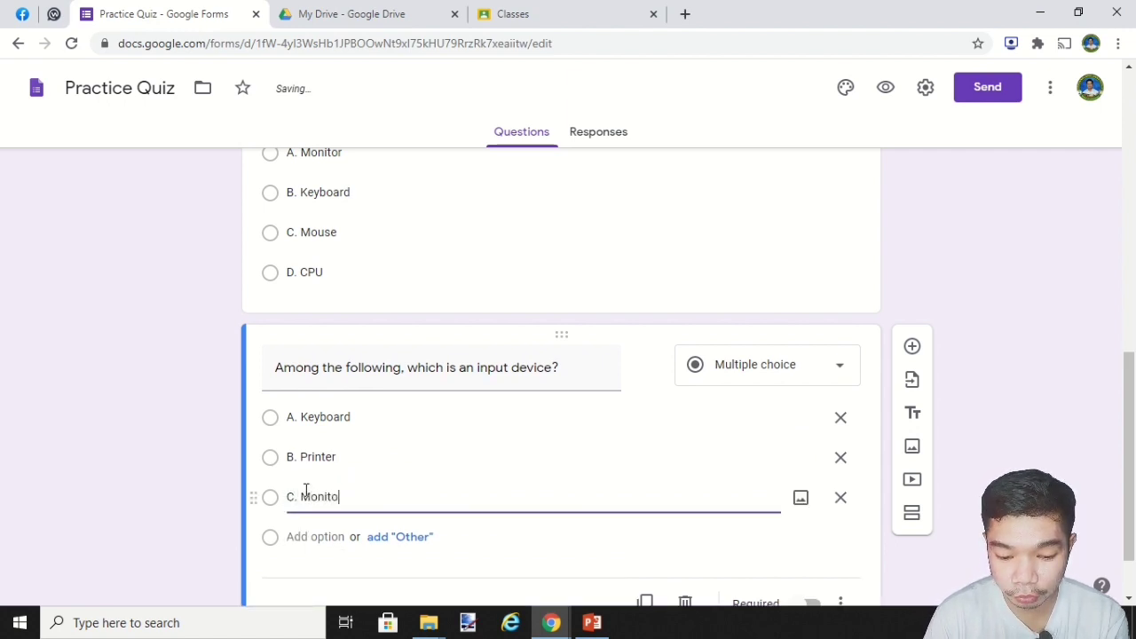
pyautogui.write('r')
pyautogui.scroll(-1, 306, 499)
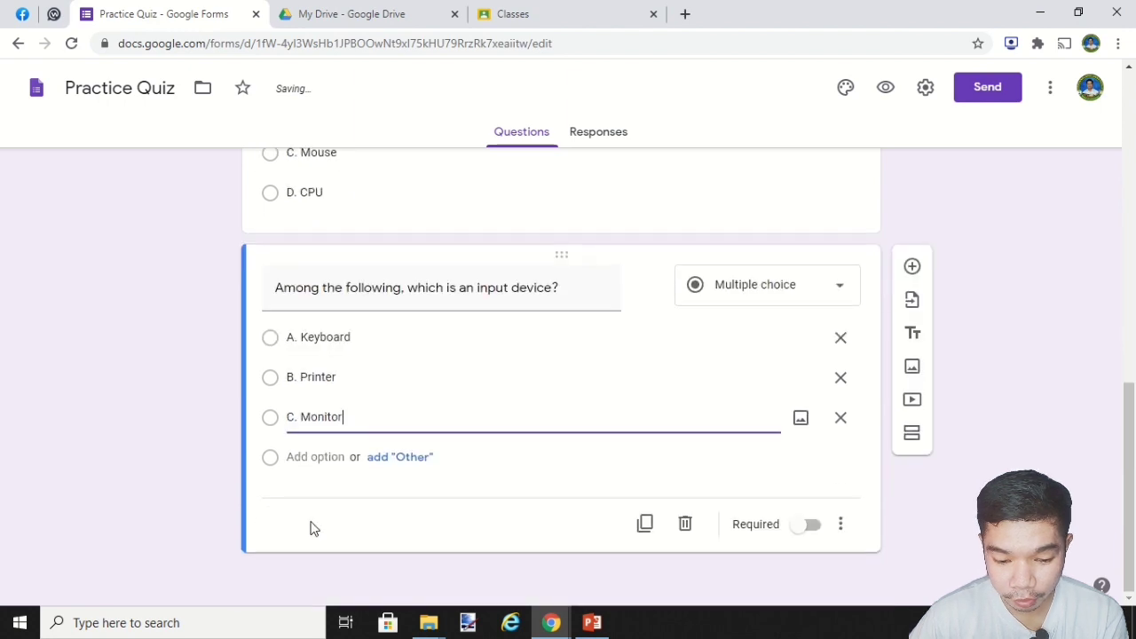
pyautogui.click(314, 456)
pyautogui.write('D. ')
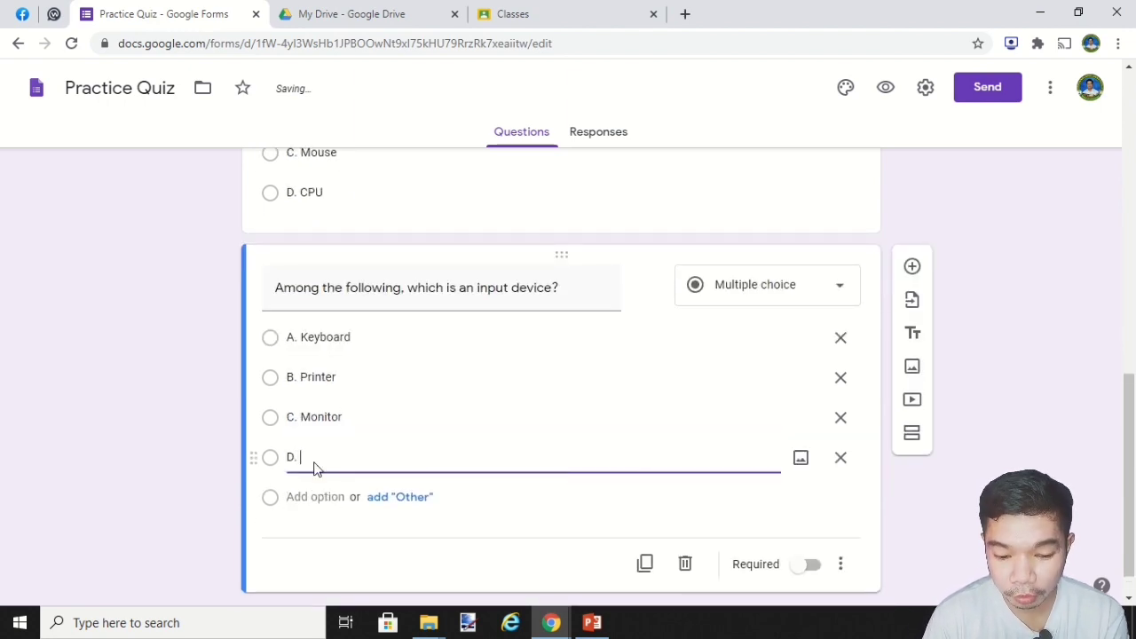
pyautogui.write('Projector')
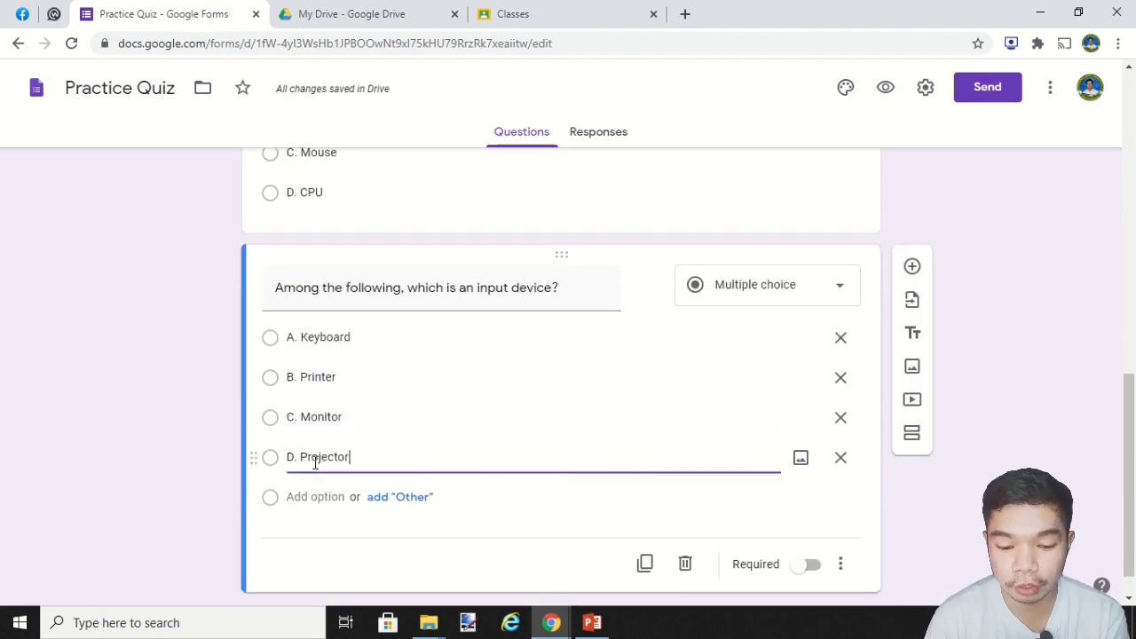
pyautogui.click(801, 573)
pyautogui.scroll(4, 685, 497)
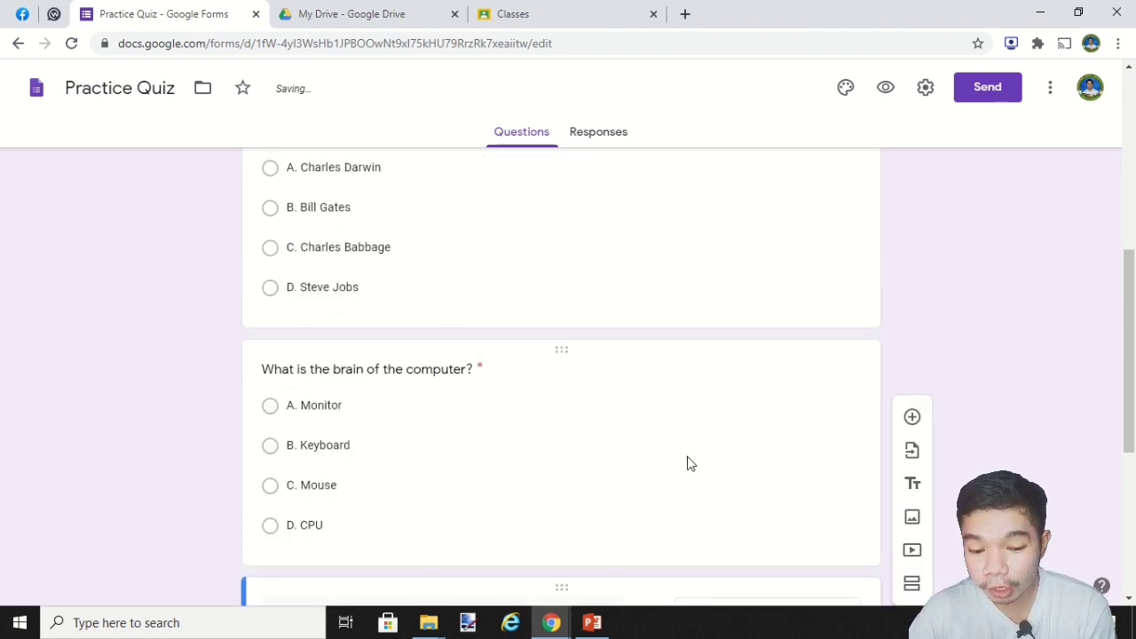
pyautogui.scroll(-4, 692, 463)
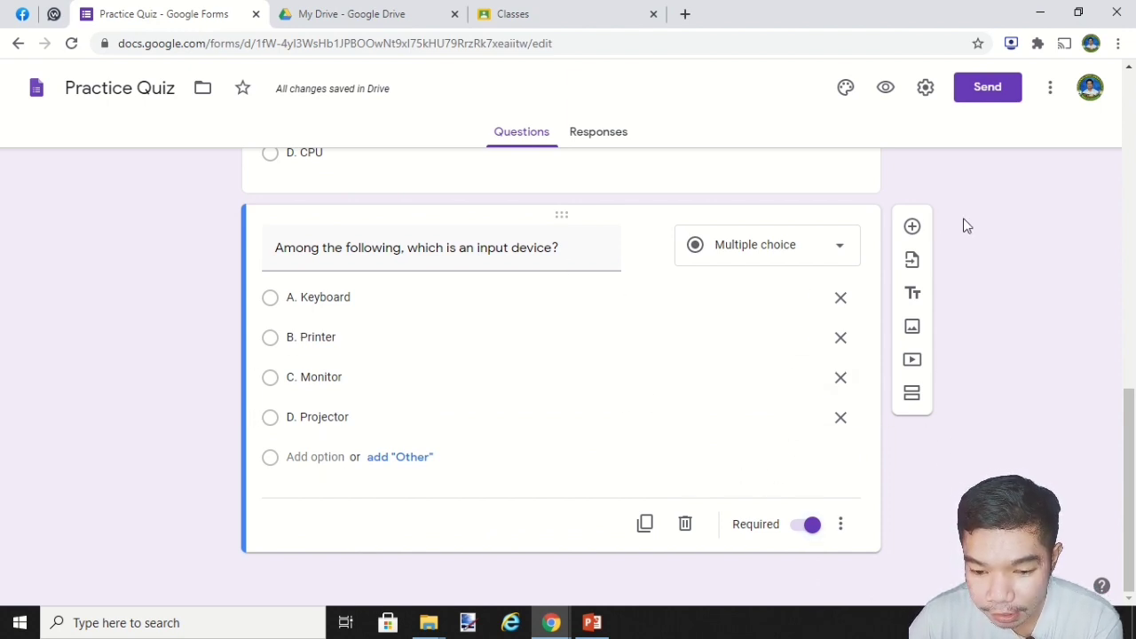
# - Review the whole form, from the title and student information questions to the input device question
pyautogui.scroll(4, 556, 292)
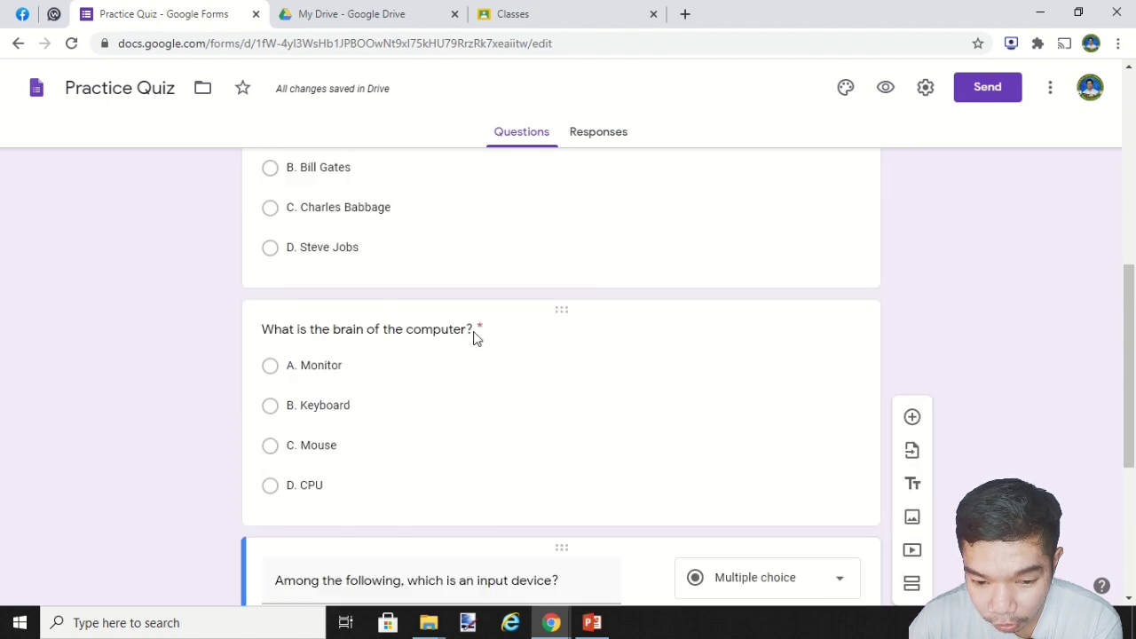
pyautogui.click(511, 362)
pyautogui.scroll(-3, 517, 385)
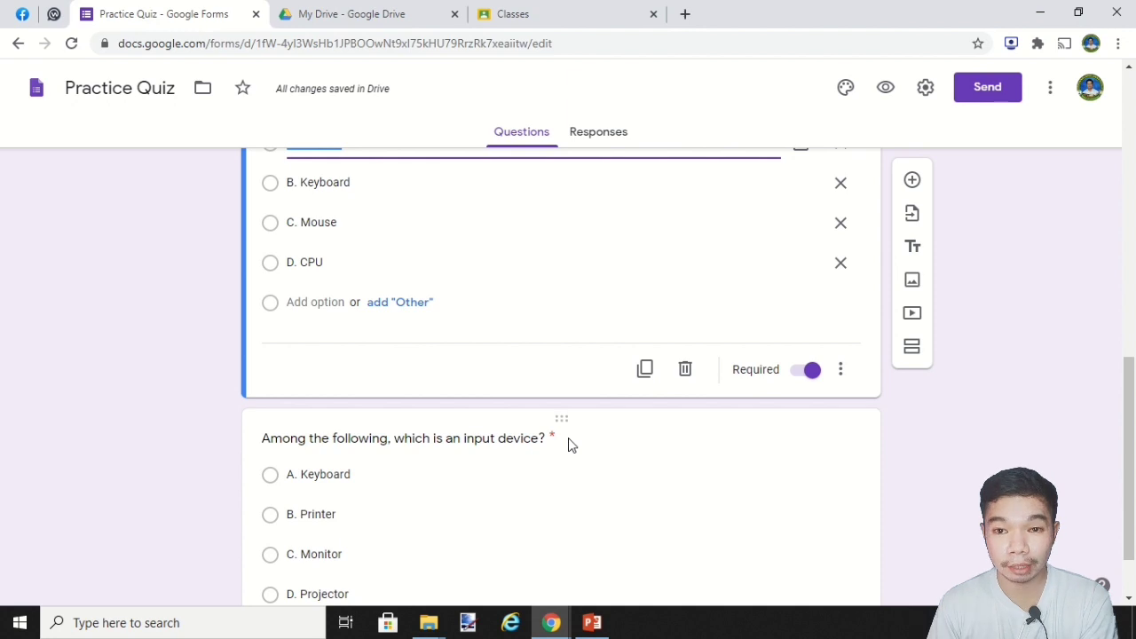
pyautogui.scroll(-2, 568, 411)
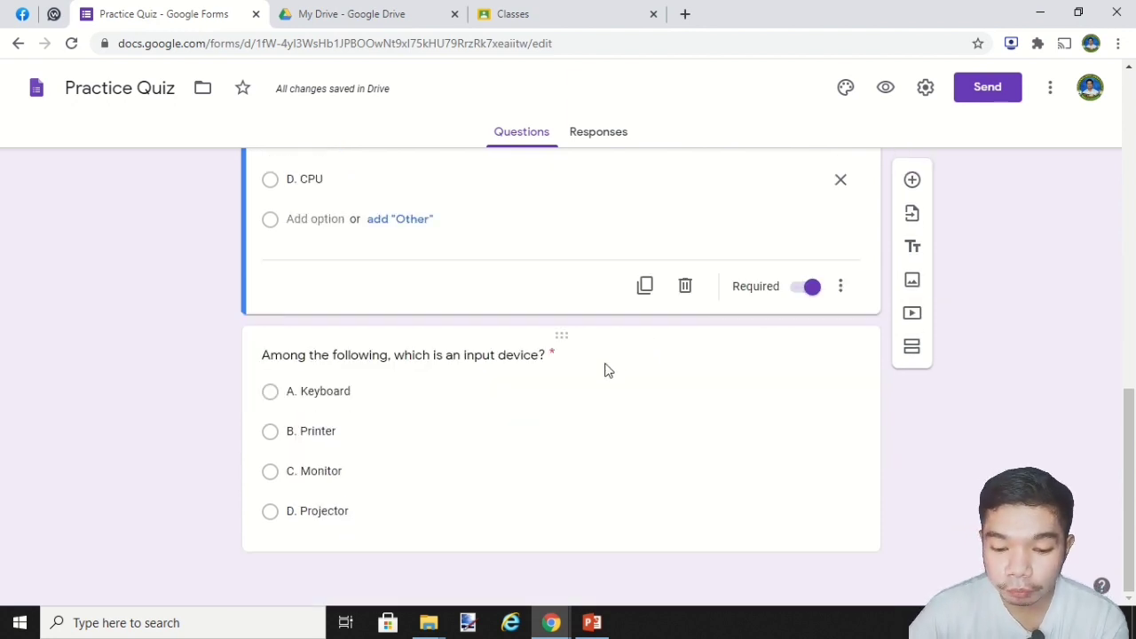
pyautogui.scroll(15, 545, 340)
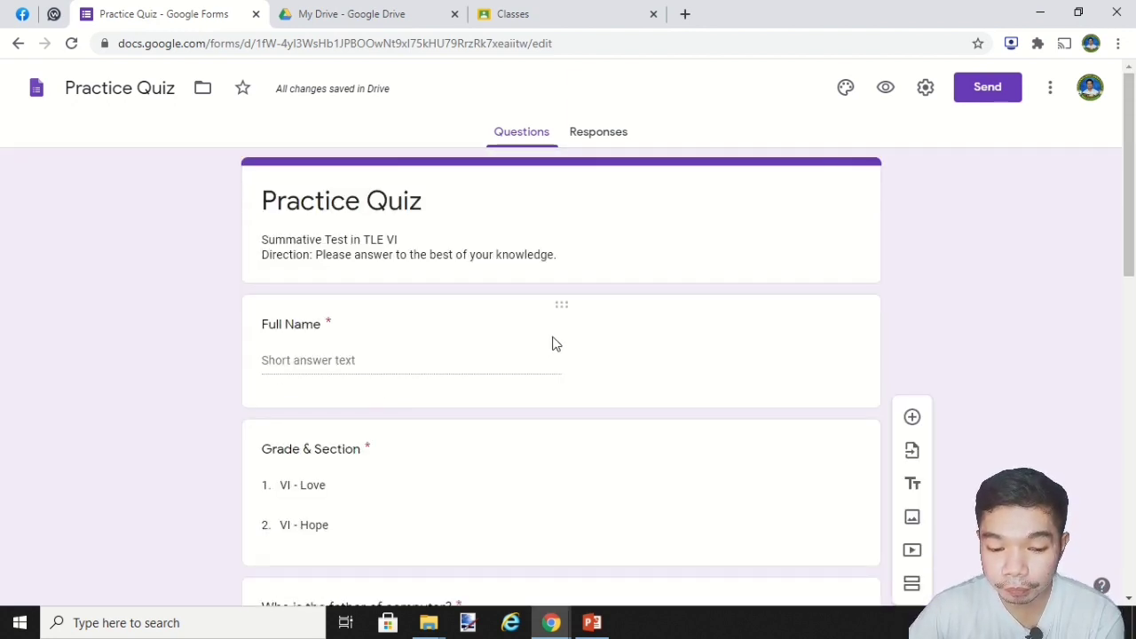
pyautogui.scroll(-2, 444, 319)
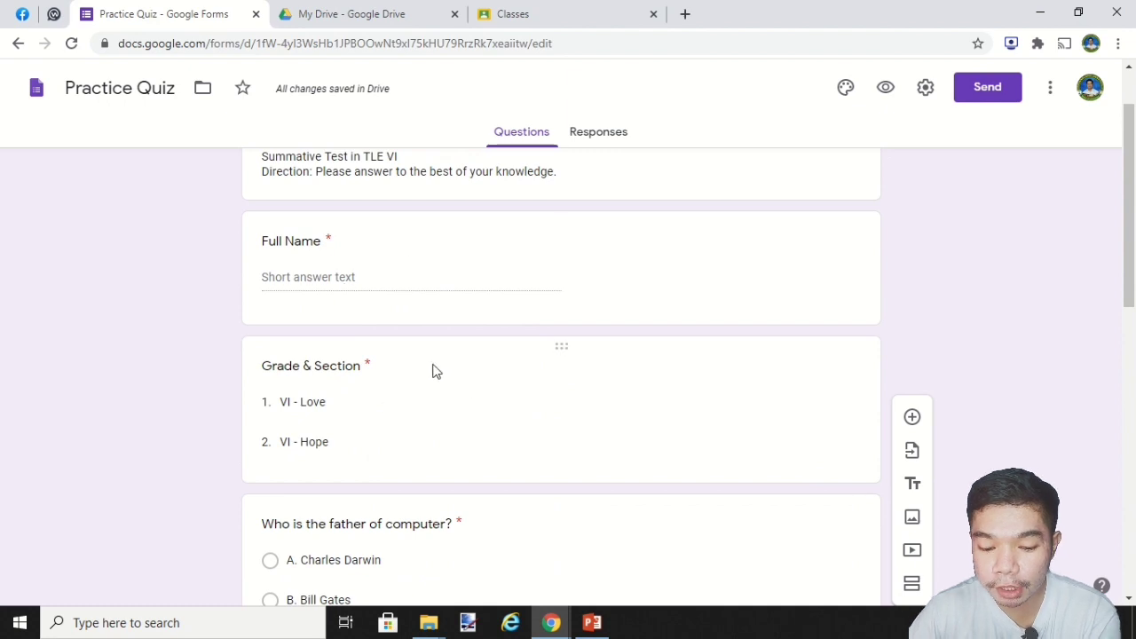
pyautogui.scroll(-12, 533, 382)
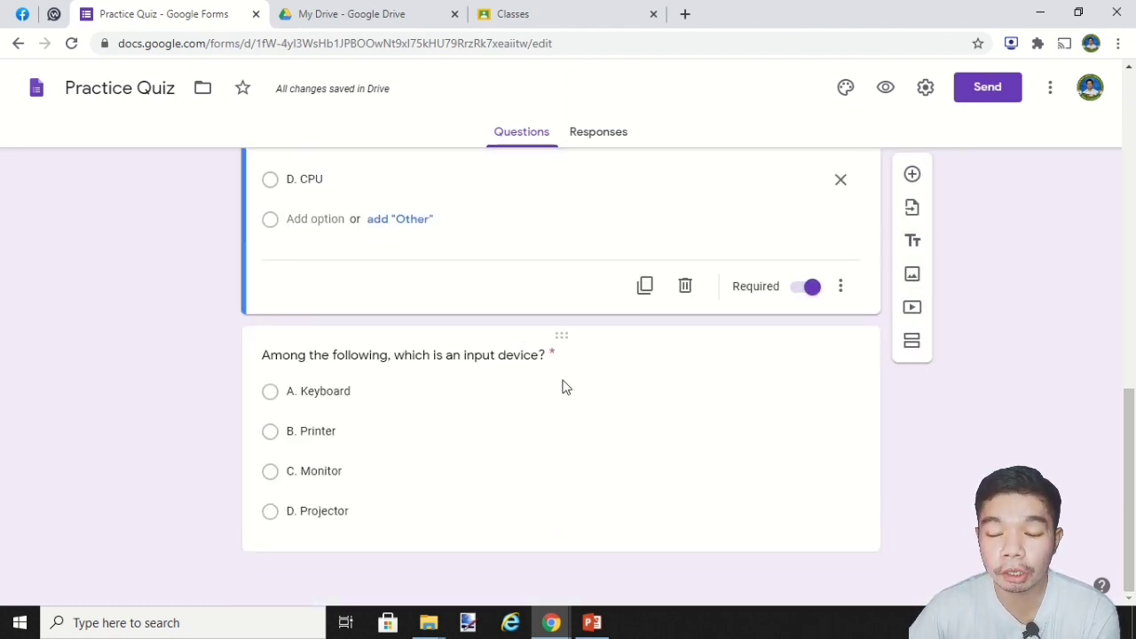
pyautogui.scroll(4, 563, 385)
pyautogui.scroll(10, 564, 380)
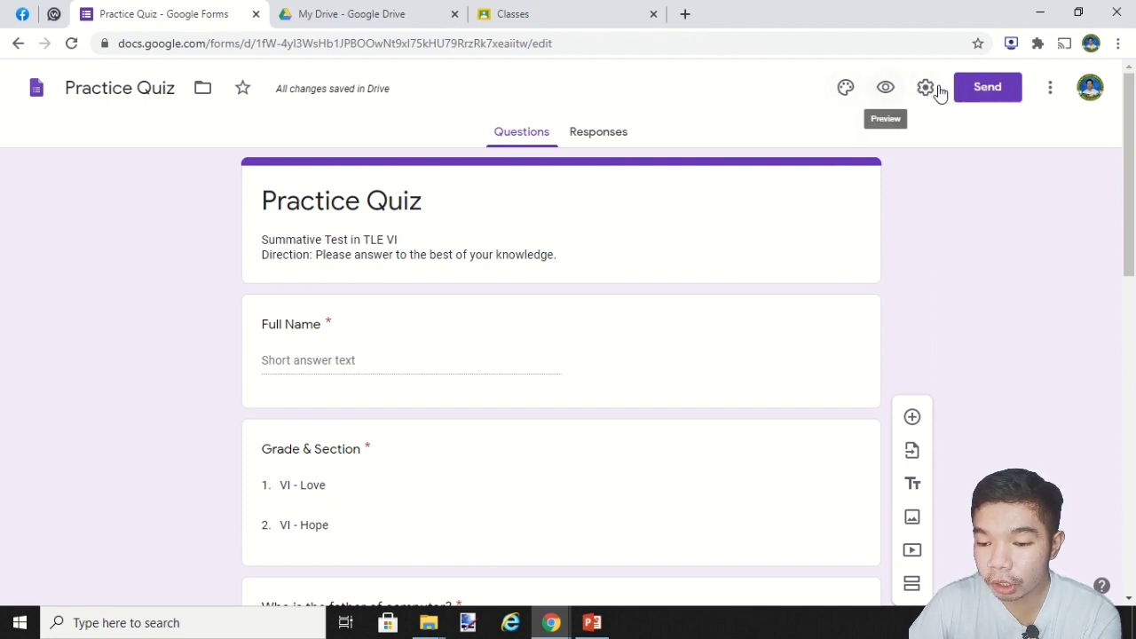
# - Set the form's theme color to Blue #4285f4 and its background color to the darkest blue shade
pyautogui.click(845, 89)
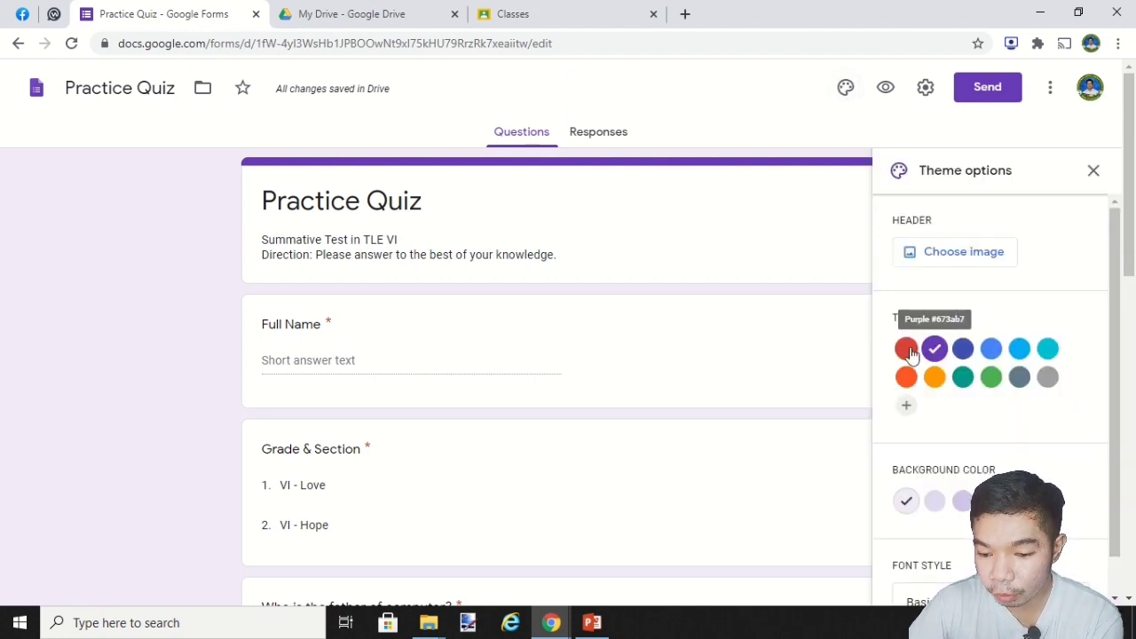
pyautogui.click(906, 349)
pyautogui.click(934, 349)
pyautogui.click(991, 351)
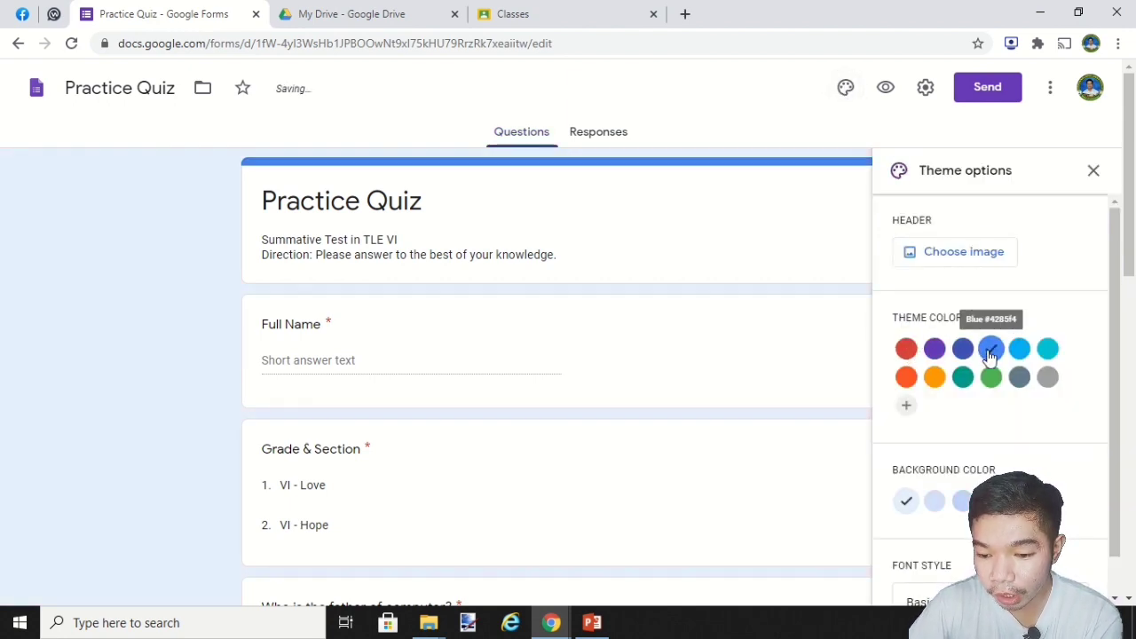
pyautogui.scroll(-1, 992, 355)
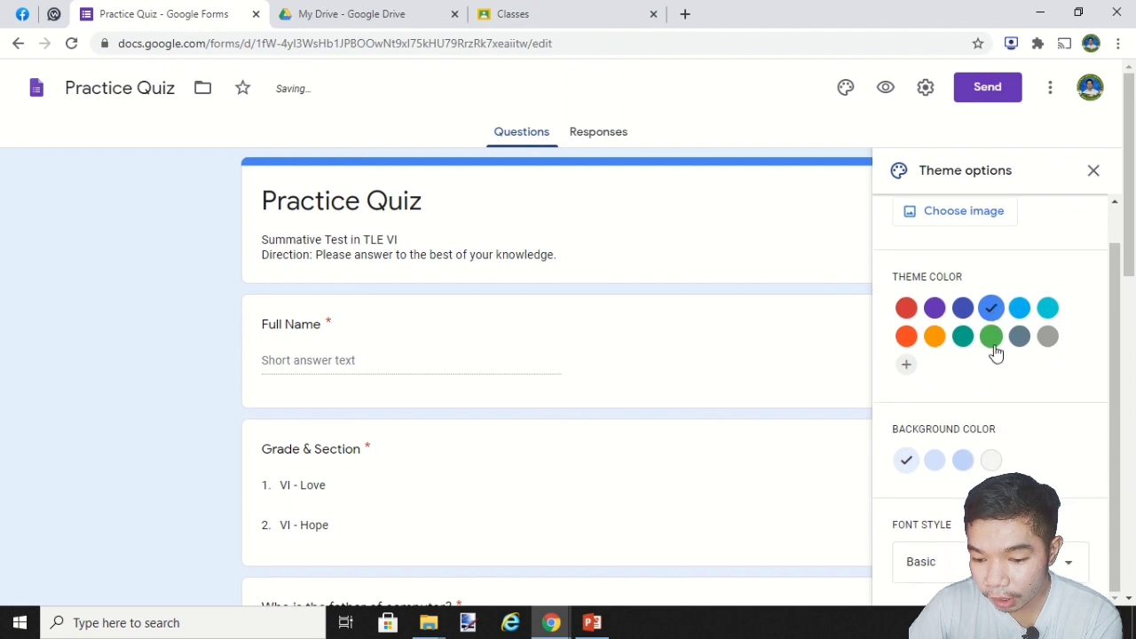
pyautogui.click(963, 460)
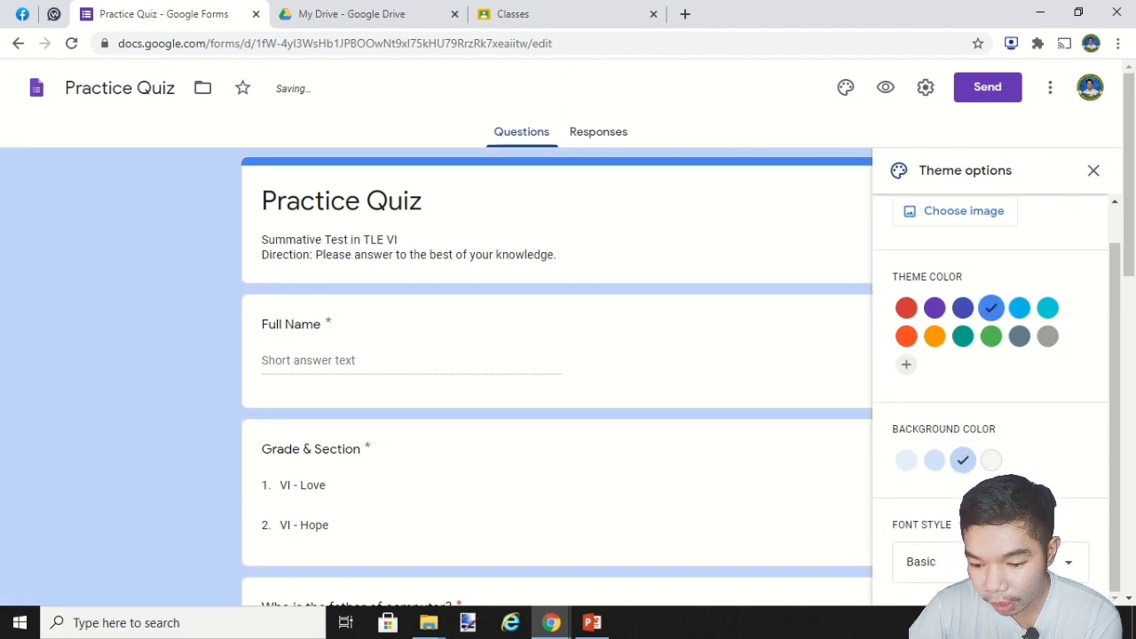
# - Try the Decorative, Formal and Playful font styles on the form, and return the font style to Basic
pyautogui.click(927, 561)
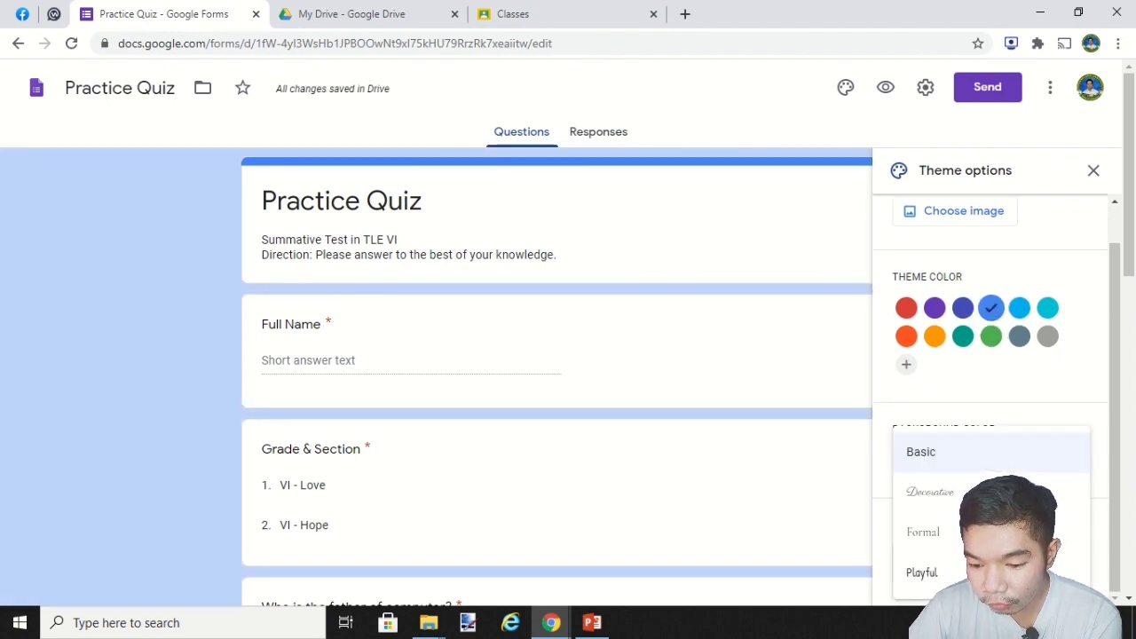
pyautogui.click(946, 503)
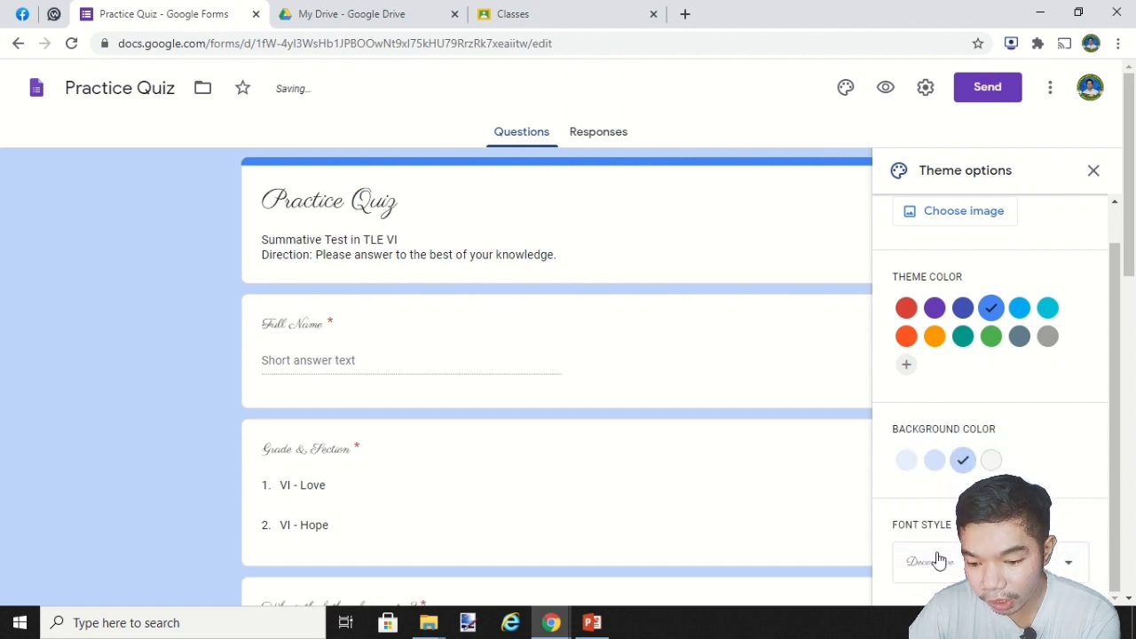
pyautogui.click(938, 561)
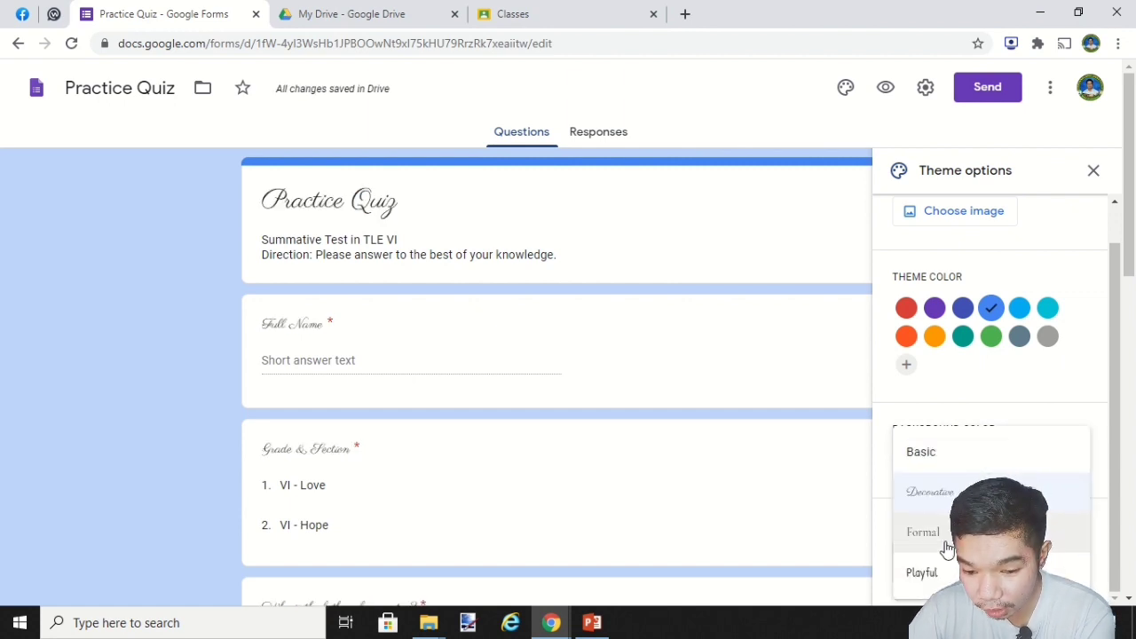
pyautogui.click(947, 540)
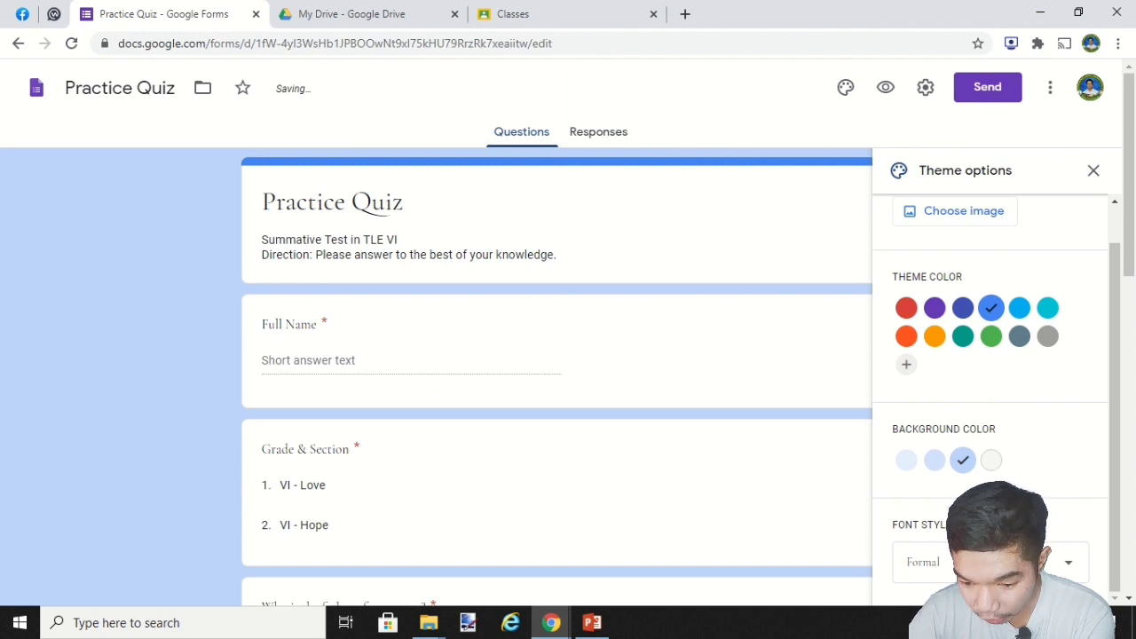
pyautogui.click(938, 560)
pyautogui.click(923, 573)
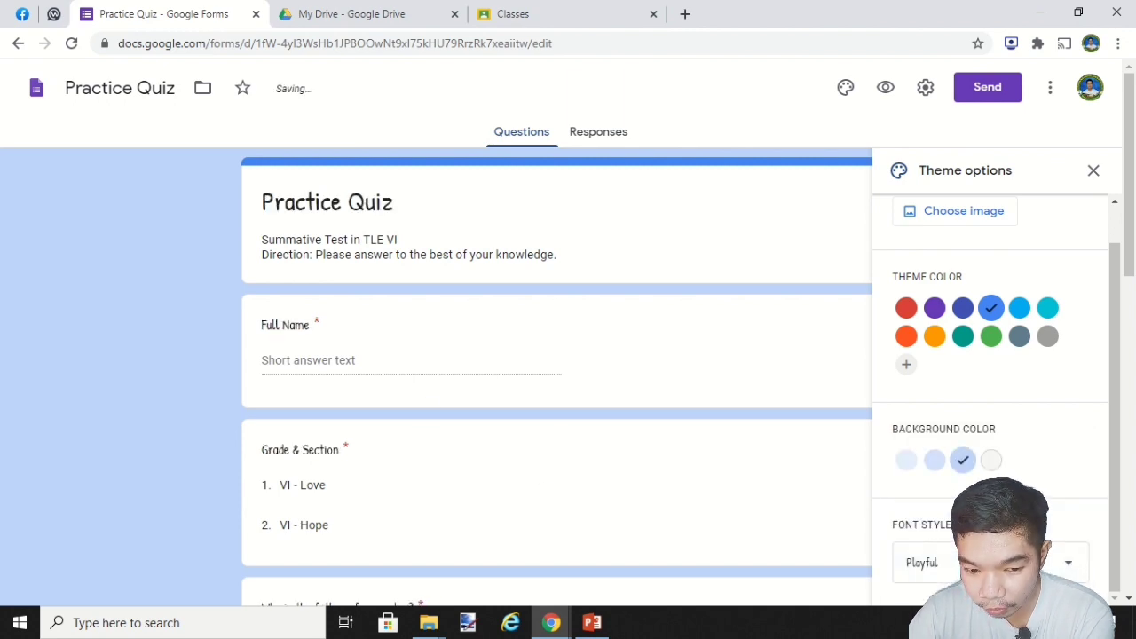
pyautogui.scroll(-2, 556, 373)
pyautogui.click(938, 561)
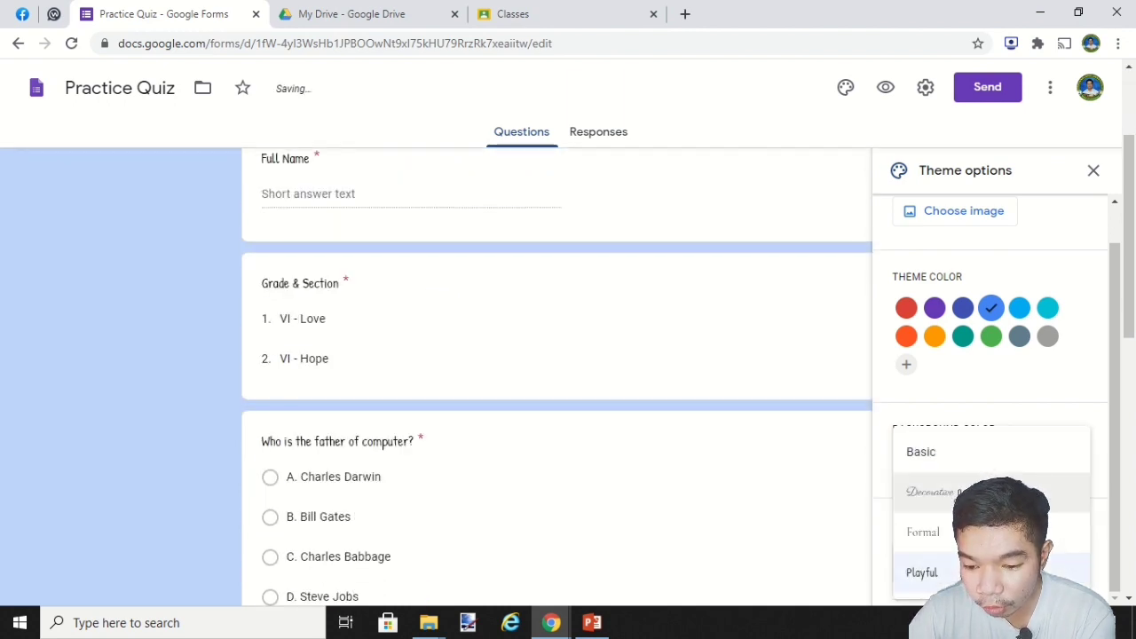
pyautogui.click(954, 467)
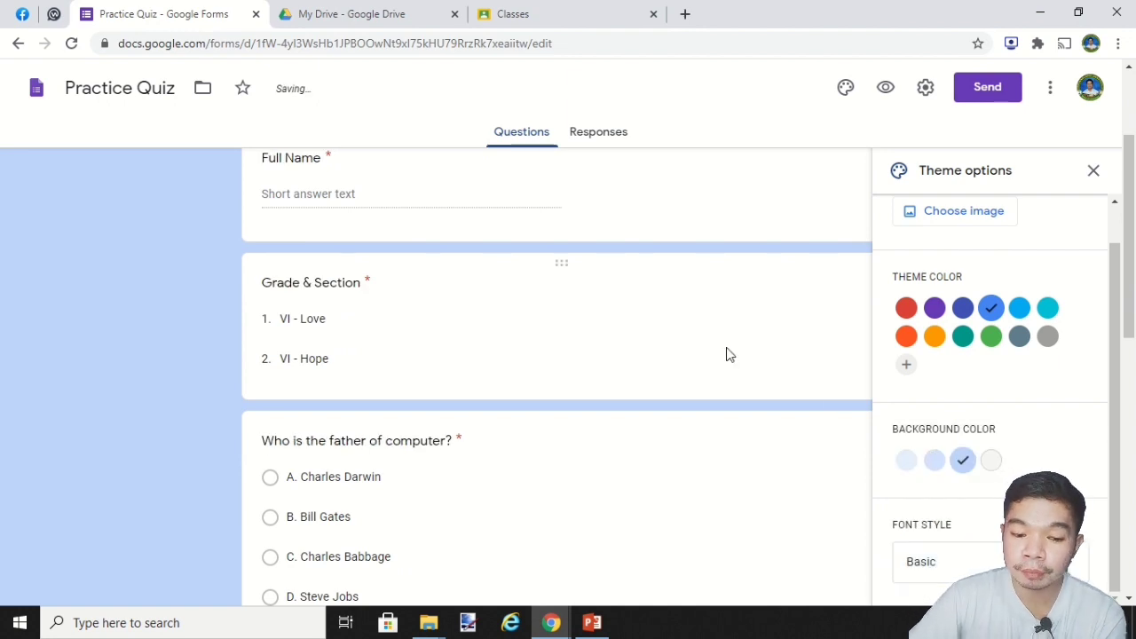
# - Close the theme options, and set the form to collect email addresses and always send response receipts
pyautogui.scroll(1, 725, 354)
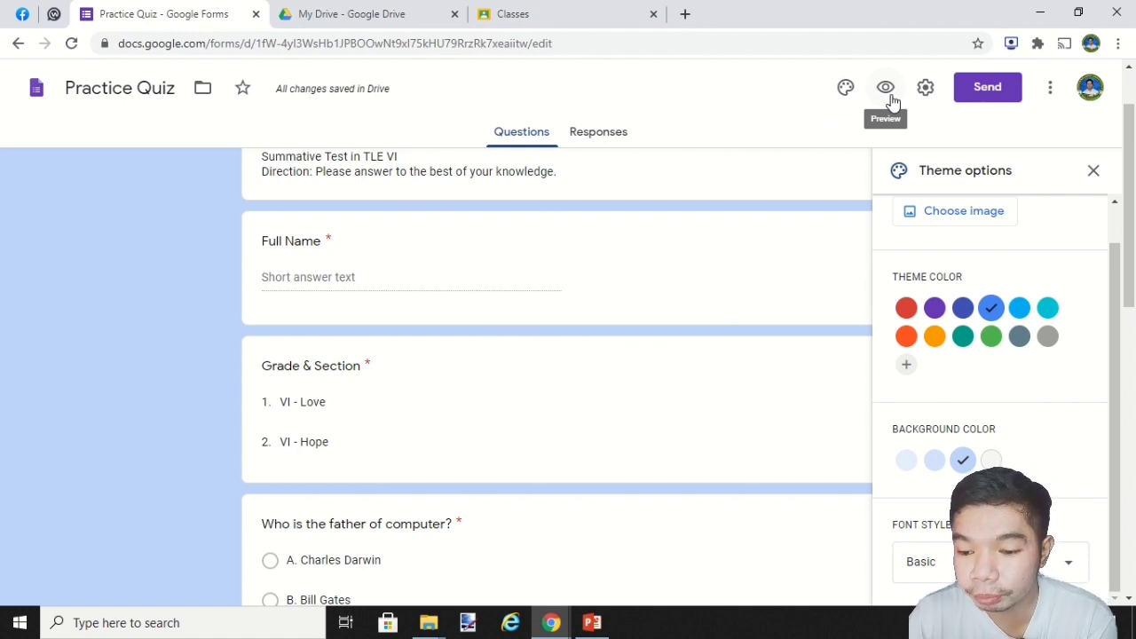
pyautogui.click(1092, 171)
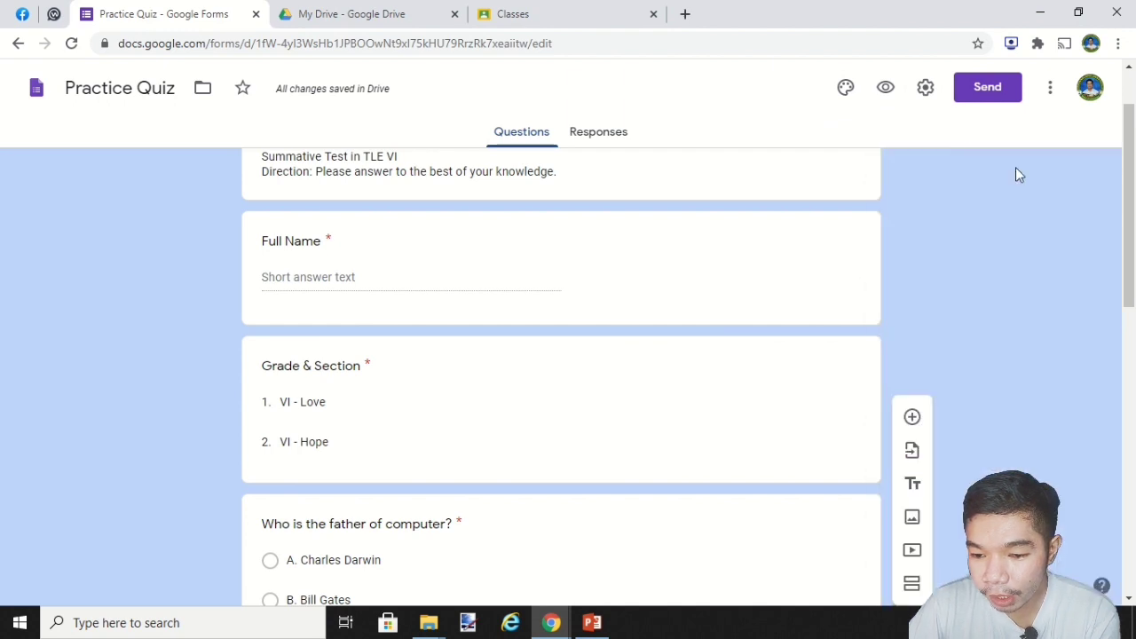
pyautogui.click(926, 89)
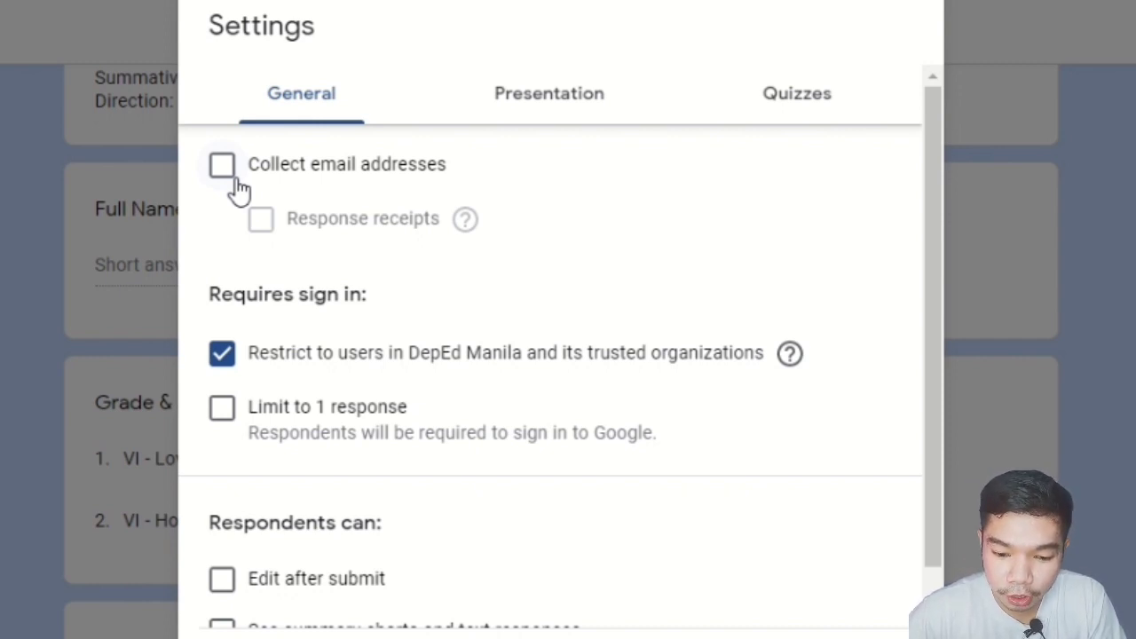
pyautogui.click(223, 167)
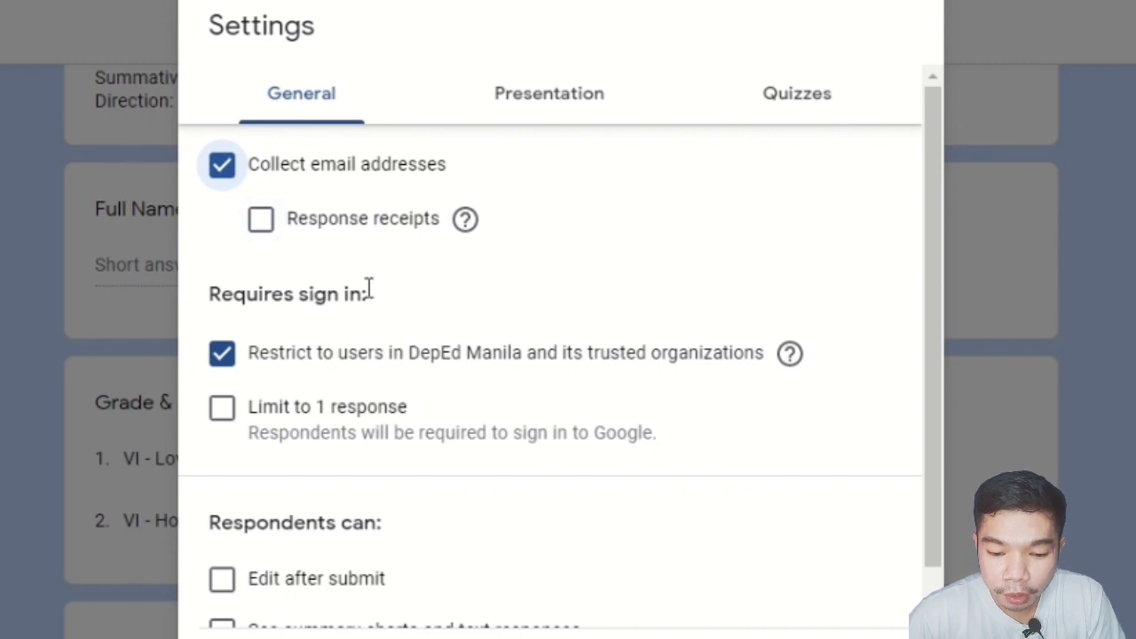
pyautogui.moveTo(461, 228)
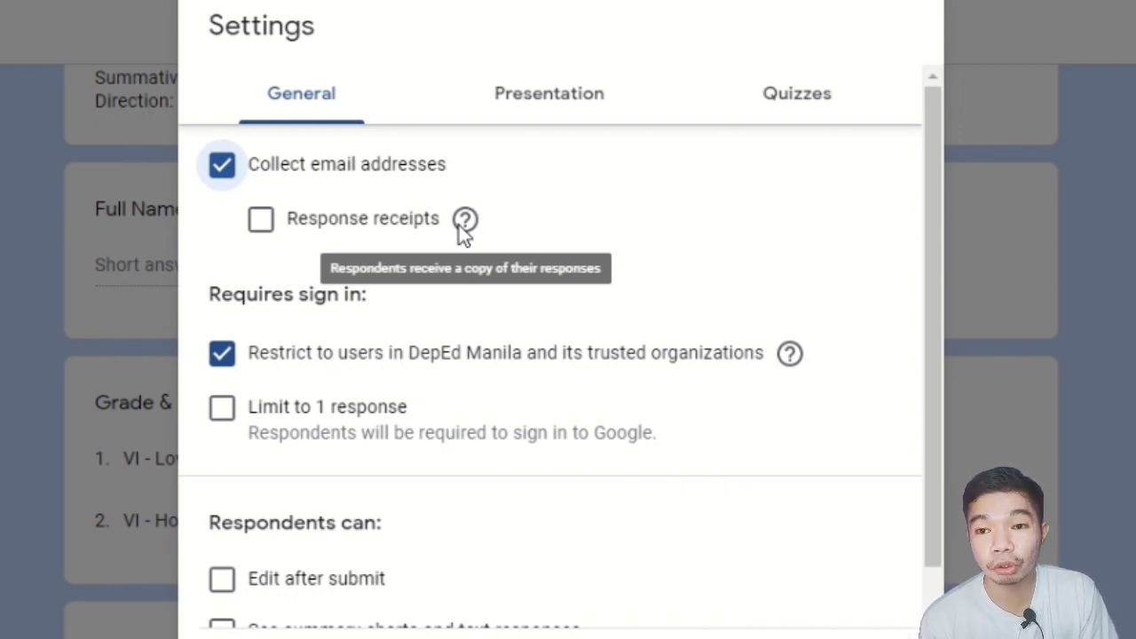
pyautogui.click(263, 222)
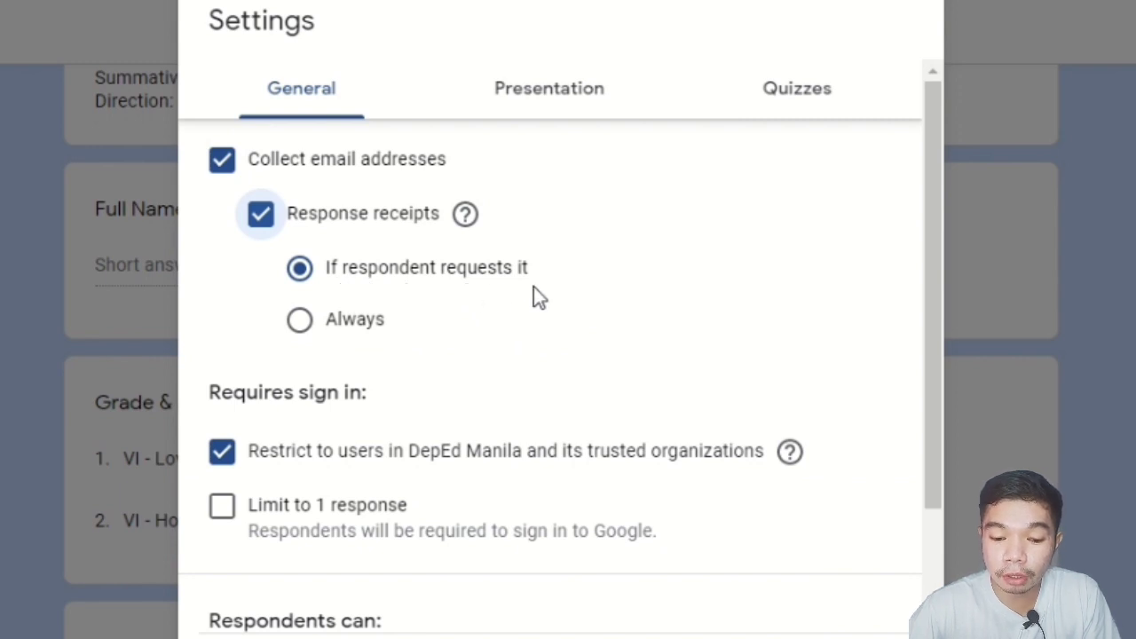
pyautogui.click(300, 325)
# - Limit respondents to 1 response in the general form settings and review the remaining options
pyautogui.scroll(-2, 414, 352)
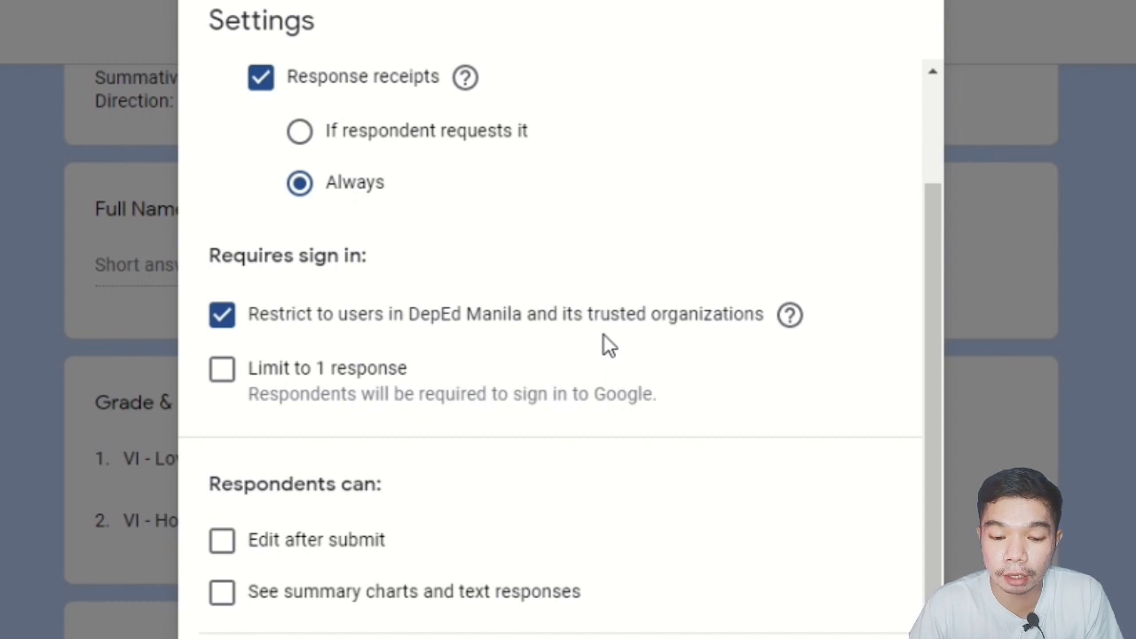
pyautogui.click(239, 387)
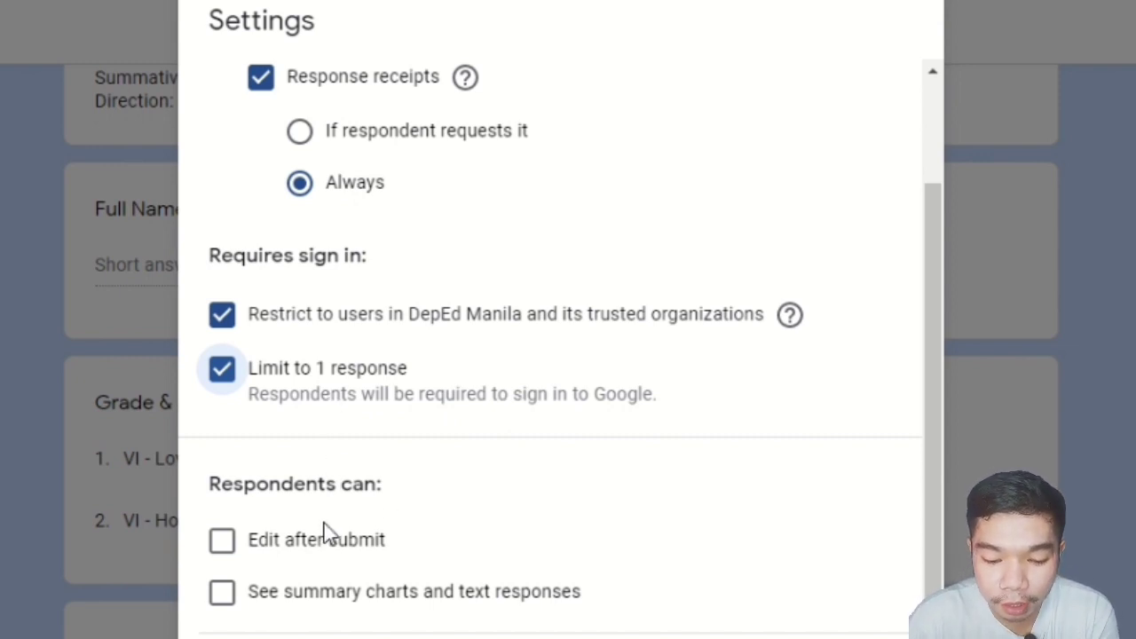
pyautogui.scroll(-2, 301, 577)
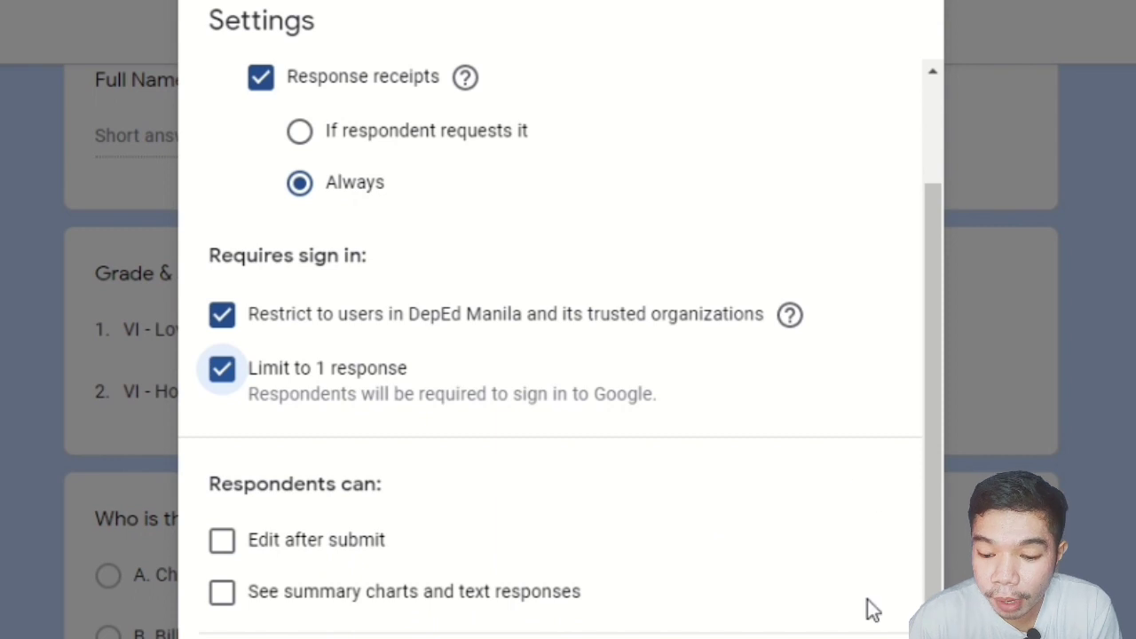
pyautogui.scroll(3, 665, 537)
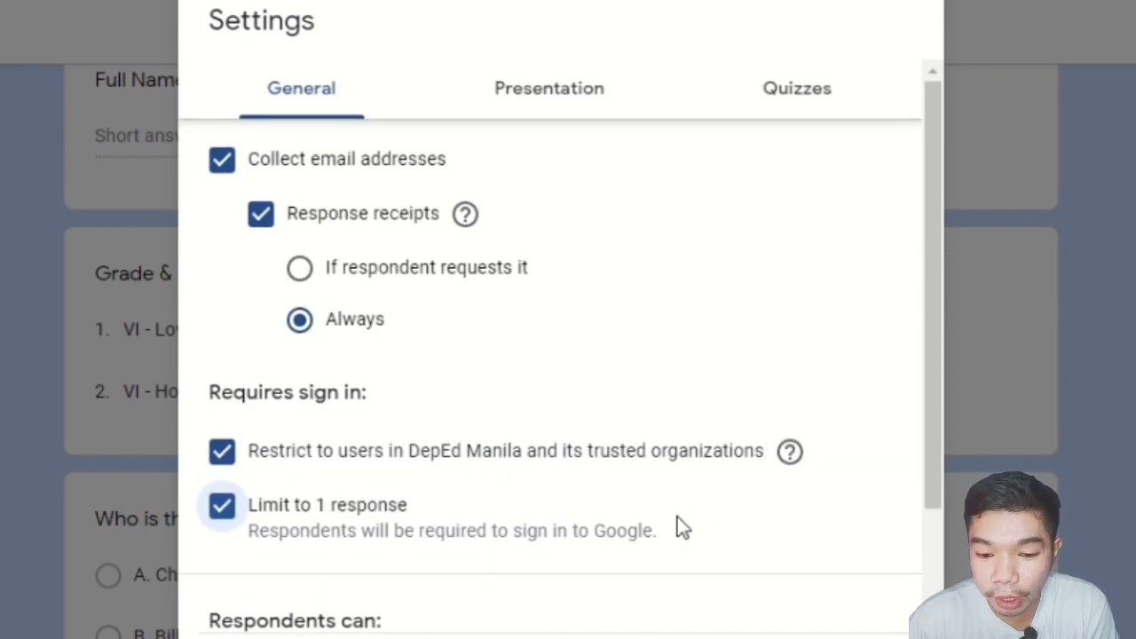
# - Open the confirmation message for editing in the form's presentation settings
pyautogui.click(546, 103)
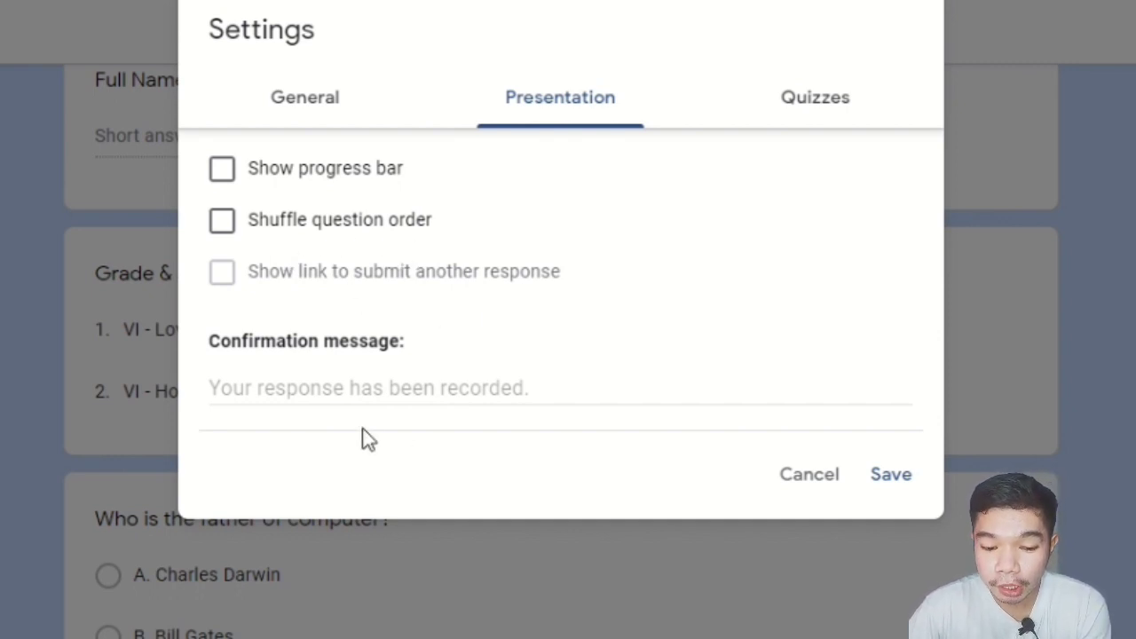
pyautogui.click(331, 388)
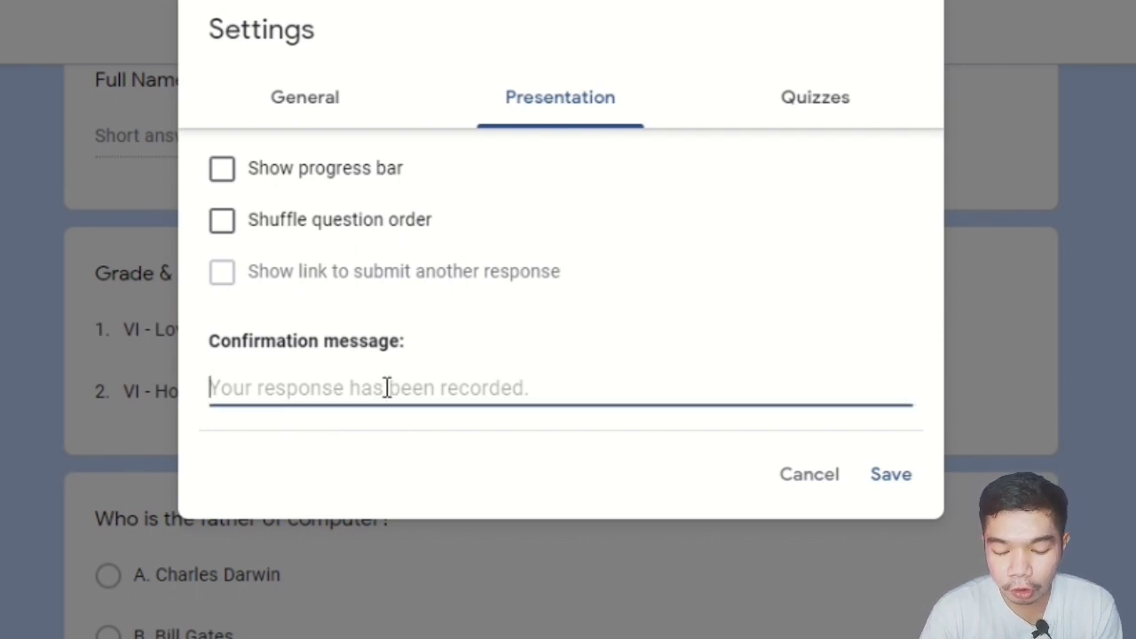
pyautogui.write('Congrati')
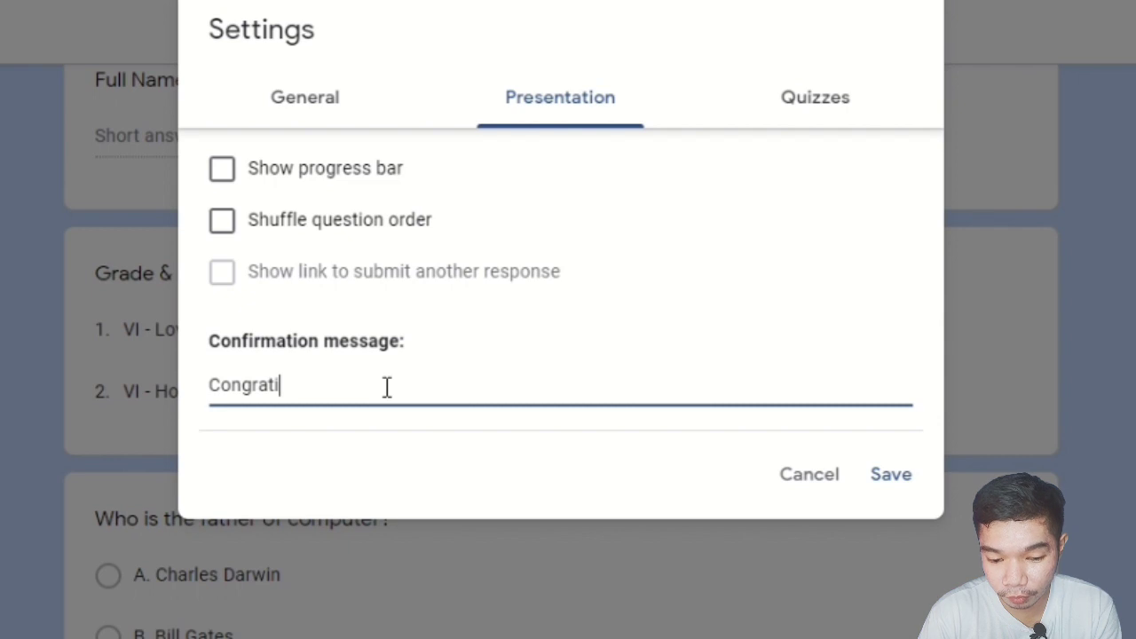
pyautogui.press('BackSpace')
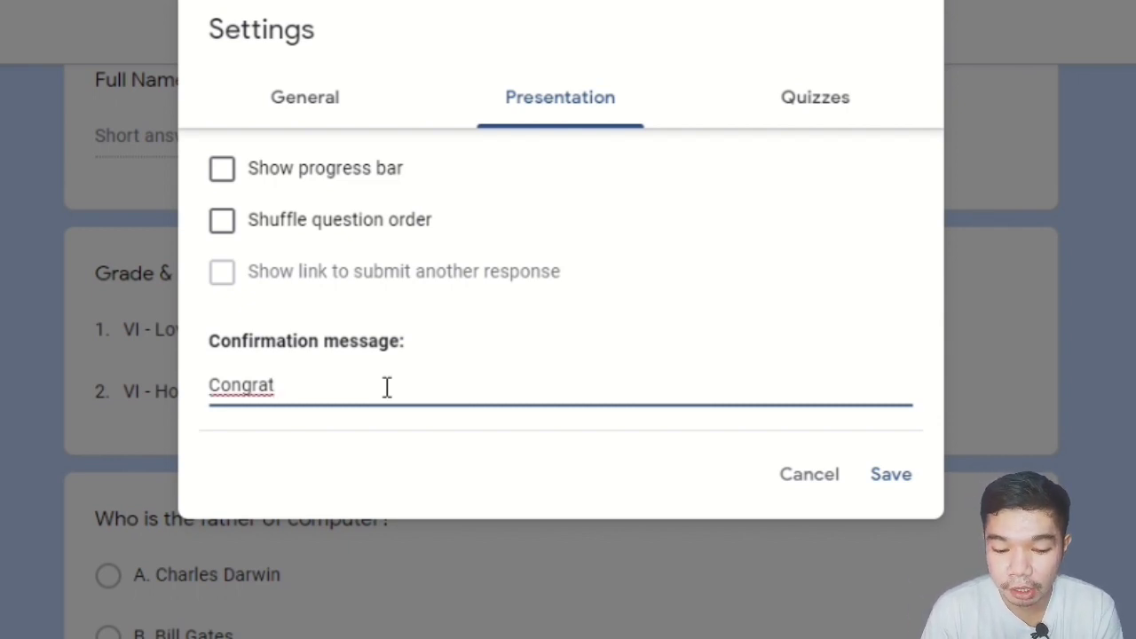
pyautogui.press('BackSpace')
pyautogui.press('BackSpace')
pyautogui.press('BackSpace')
pyautogui.press('BackSpace')
pyautogui.press('BackSpace')
pyautogui.press('BackSpace')
pyautogui.press('BackSpace')
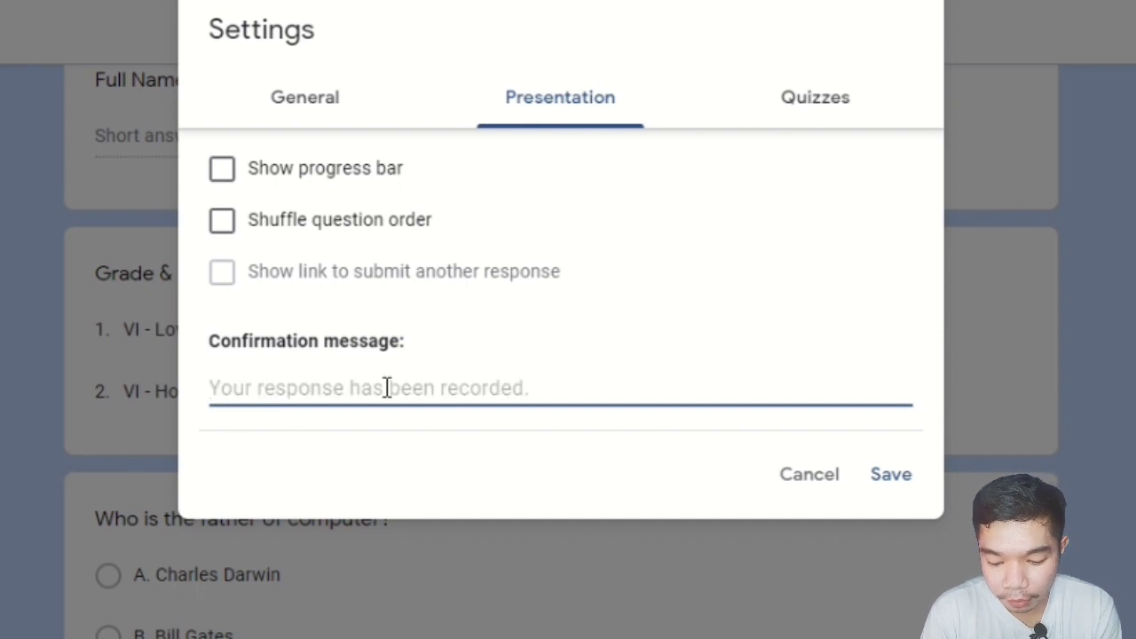
# - Set the confirmation message to "Your quiz has been submitted! Please check your email for the result!"
pyautogui.write('Yo')
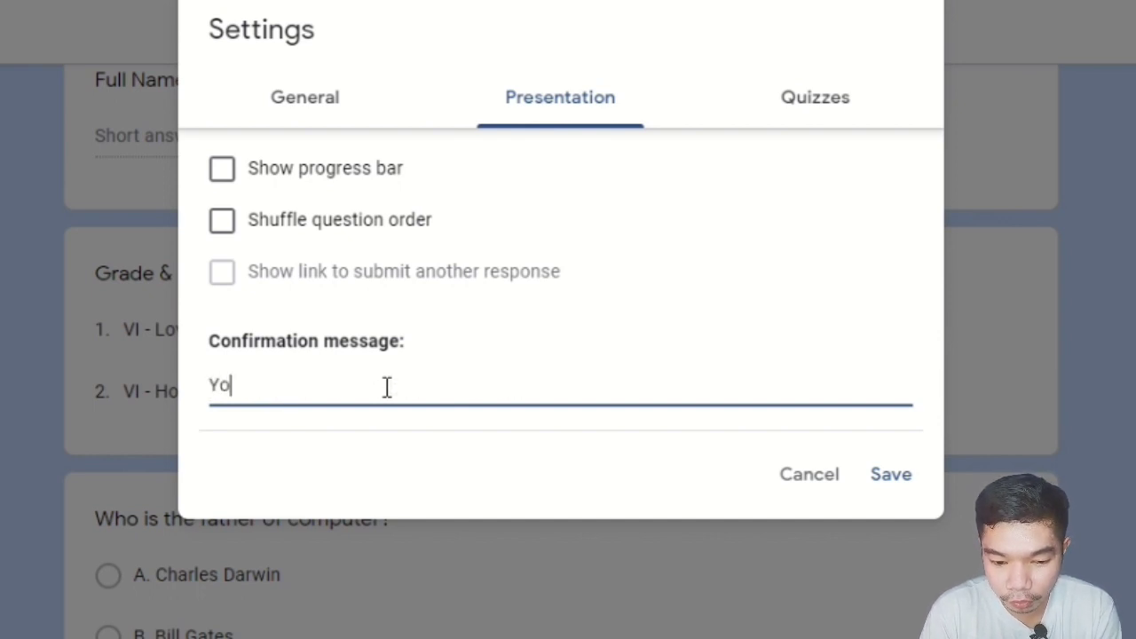
pyautogui.write('ur que')
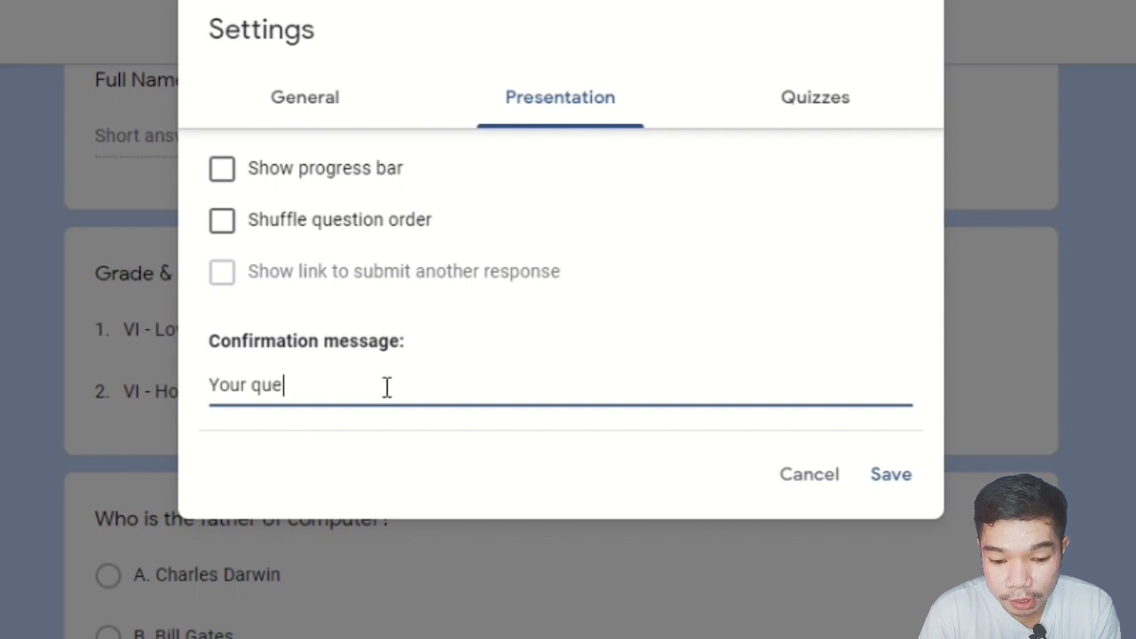
pyautogui.press('BackSpace')
pyautogui.write('iz has be')
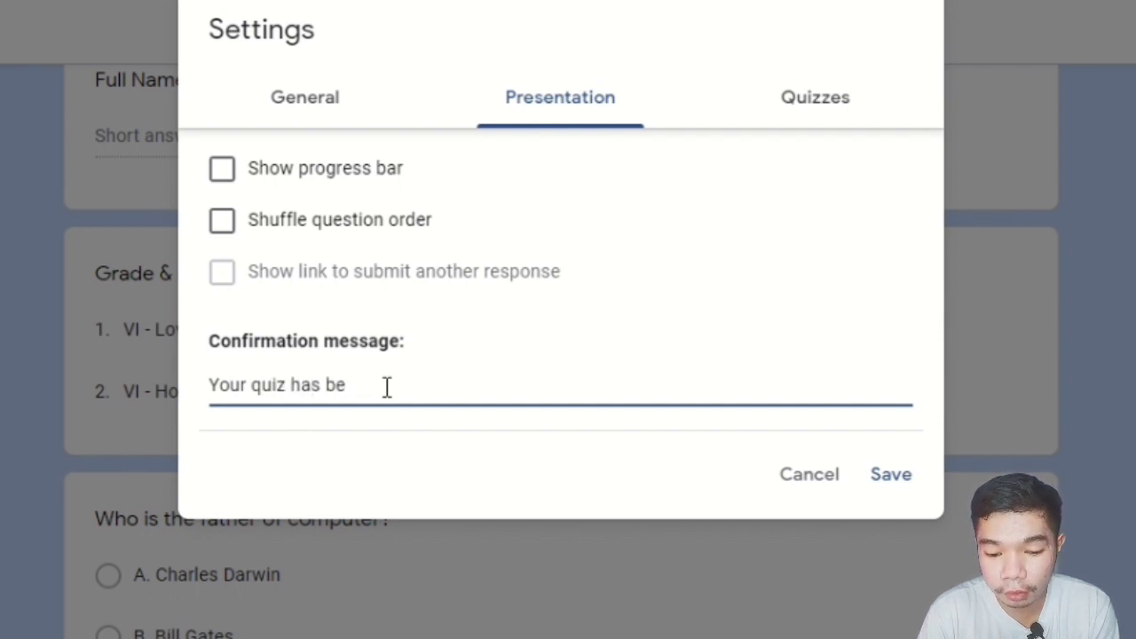
pyautogui.write('en submitt')
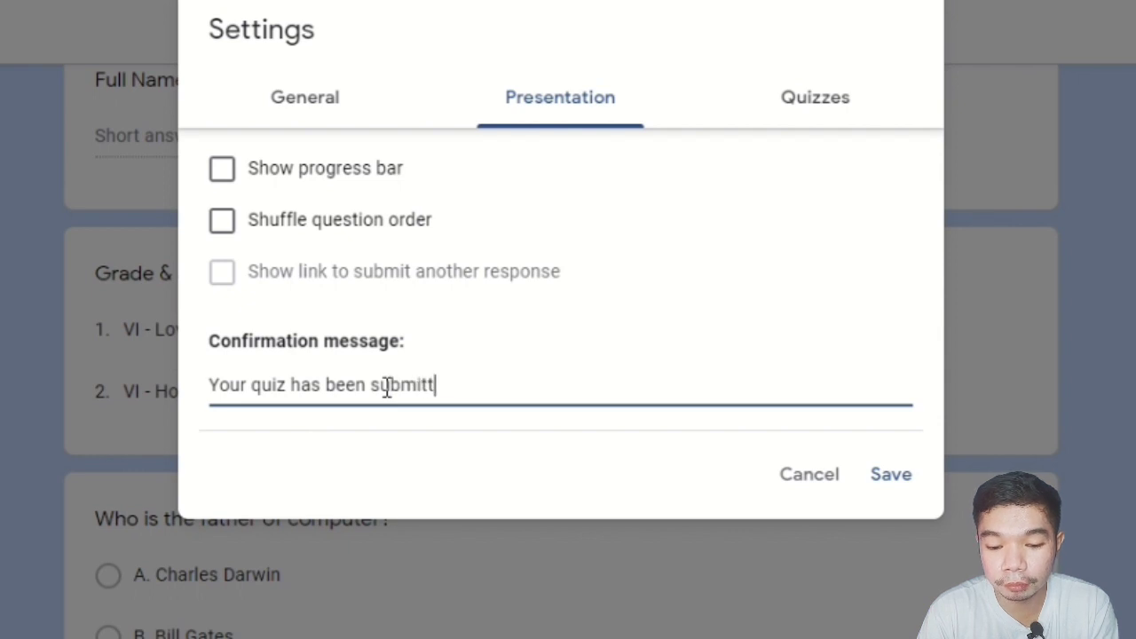
pyautogui.write('ed! Please ')
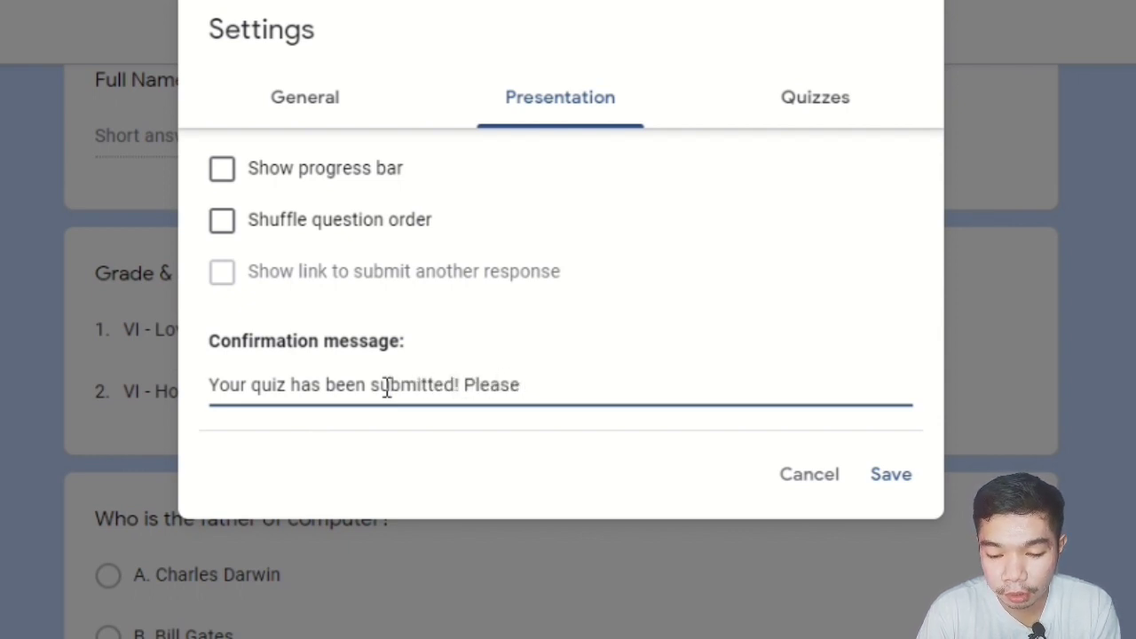
pyautogui.write('wait f')
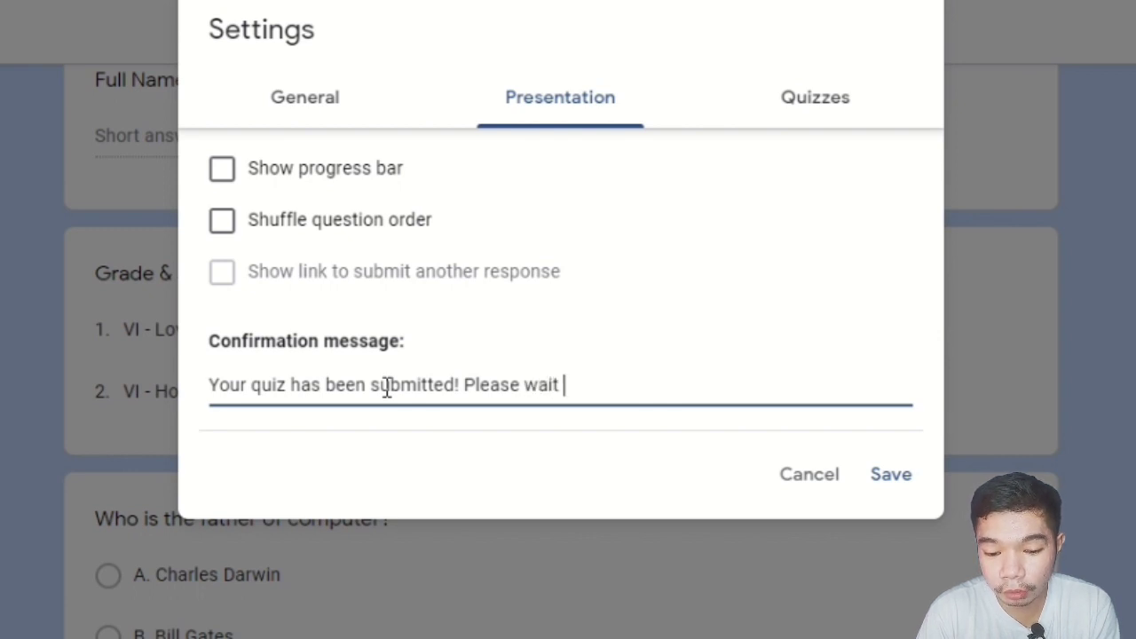
pyautogui.press('BackSpace')
pyautogui.press('BackSpace')
pyautogui.press('BackSpace')
pyautogui.press('BackSpace')
pyautogui.press('BackSpace')
pyautogui.press('BackSpace')
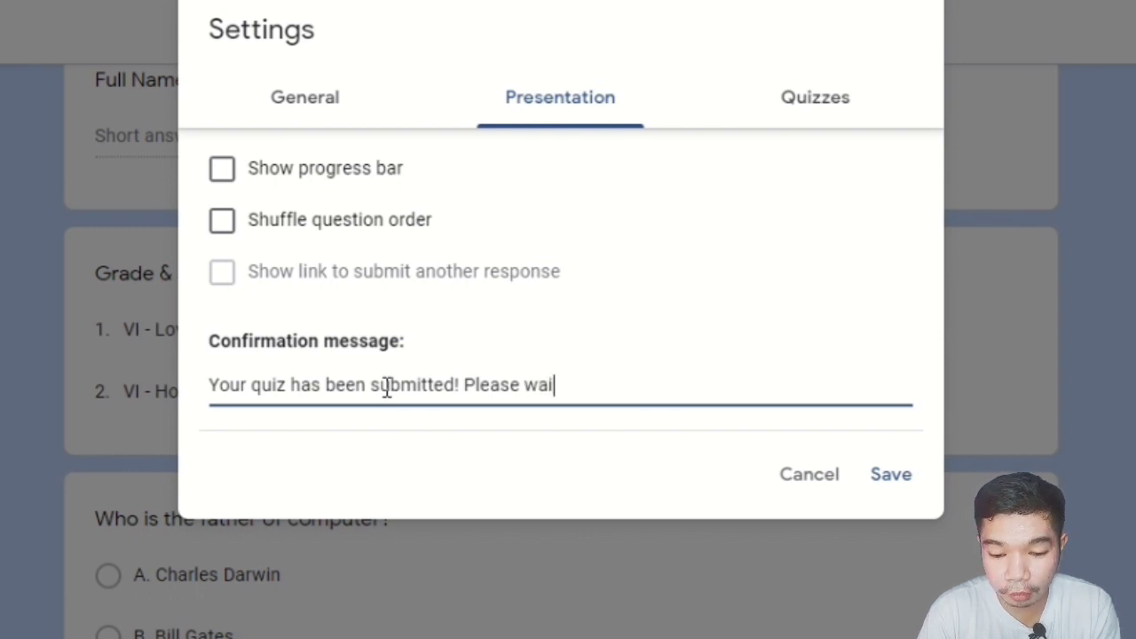
pyautogui.write('check ')
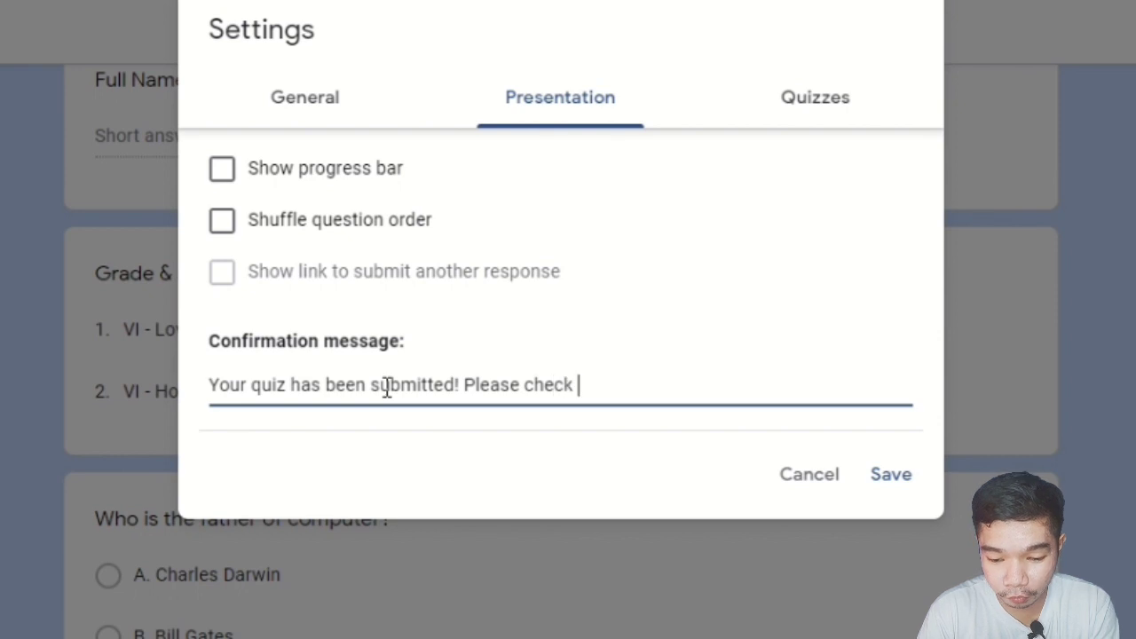
pyautogui.write('your email')
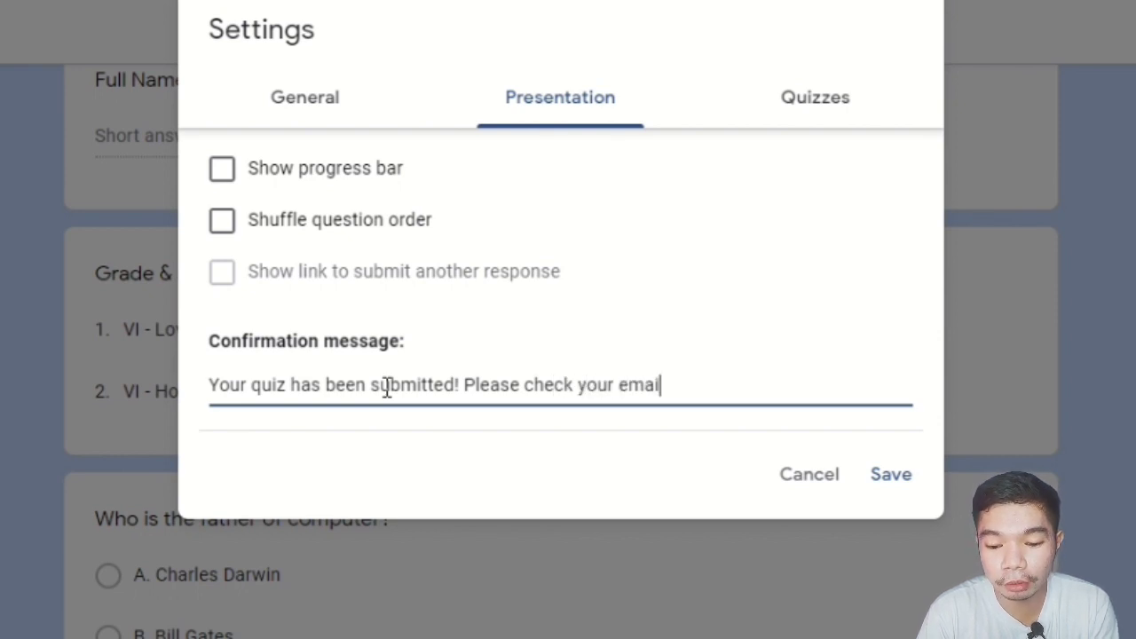
pyautogui.write(' for the')
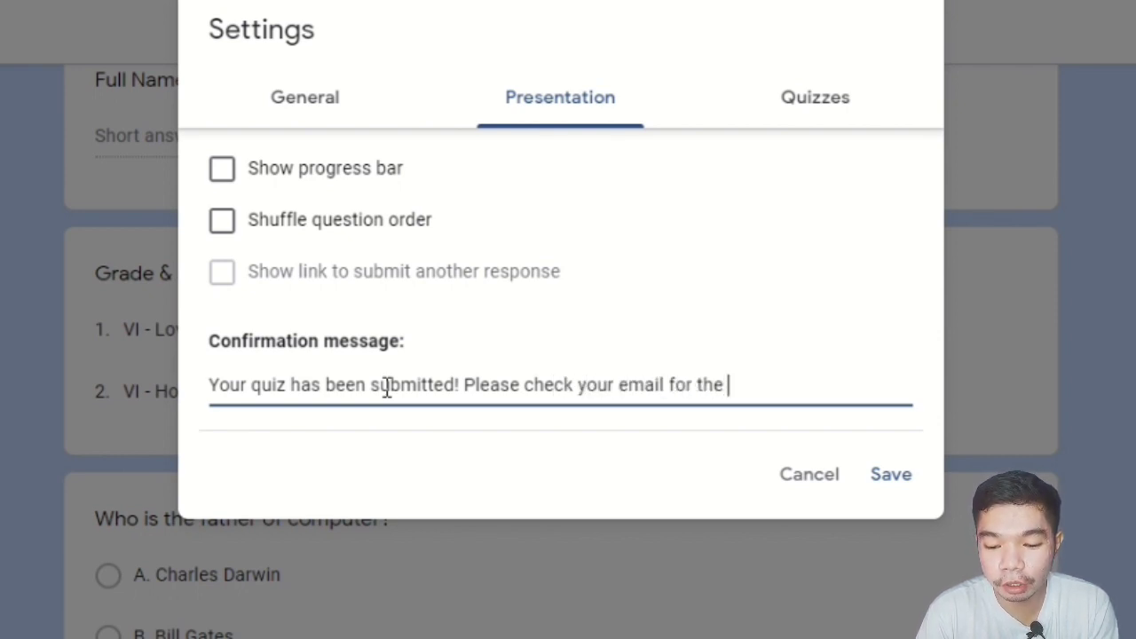
pyautogui.write(' result')
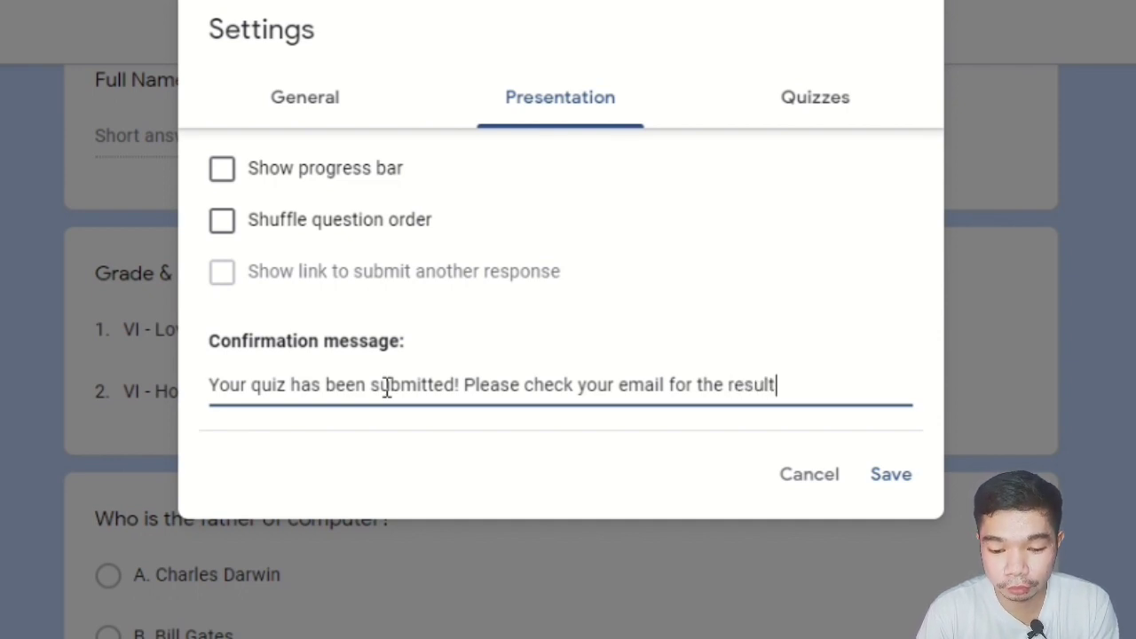
pyautogui.write('!')
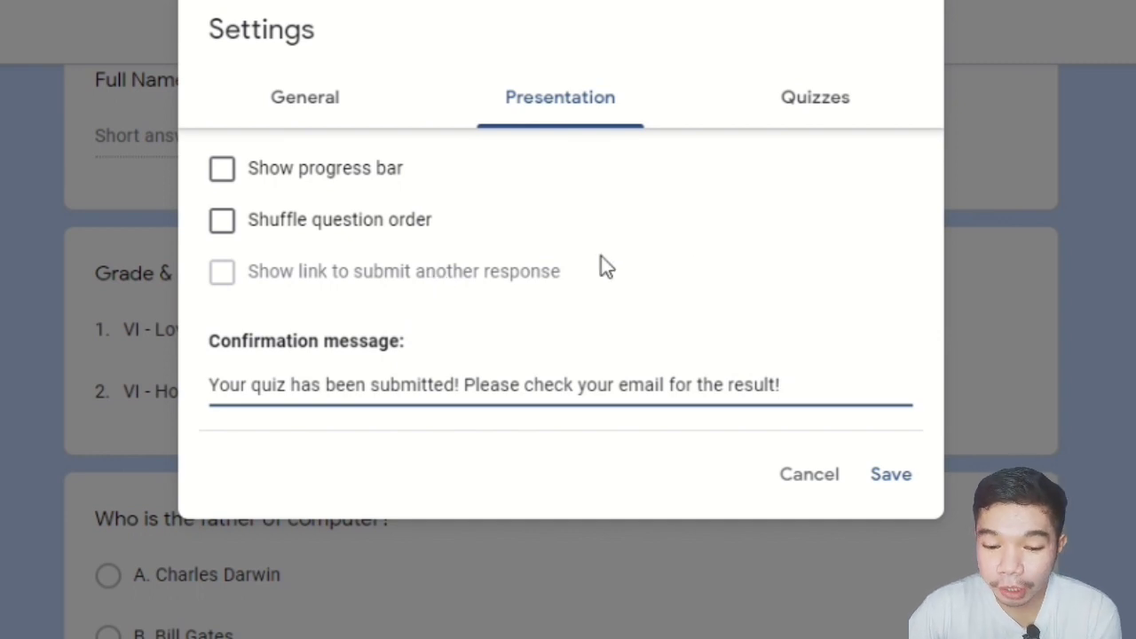
# - Make the form a quiz with point values and auto-grading in the quiz settings
pyautogui.scroll(3, 599, 257)
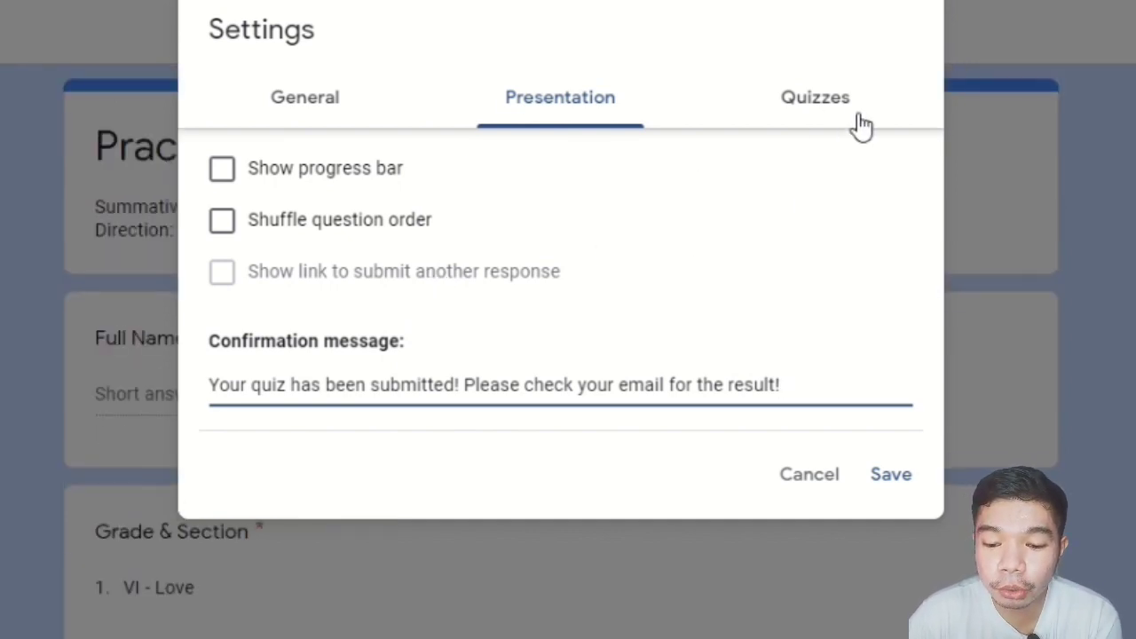
pyautogui.click(823, 104)
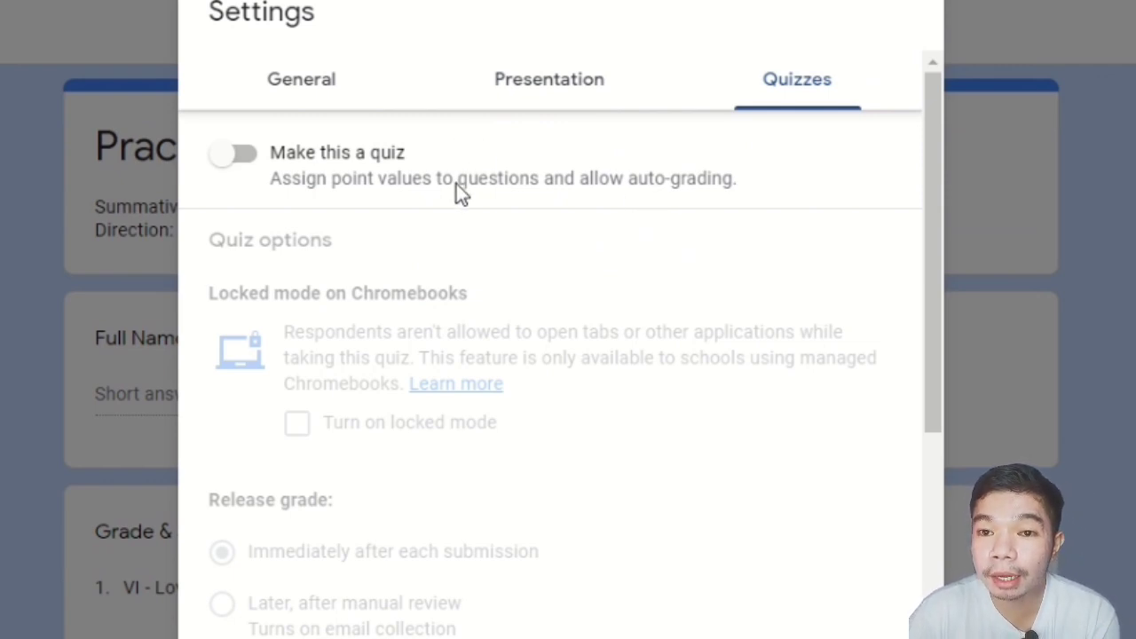
pyautogui.click(248, 167)
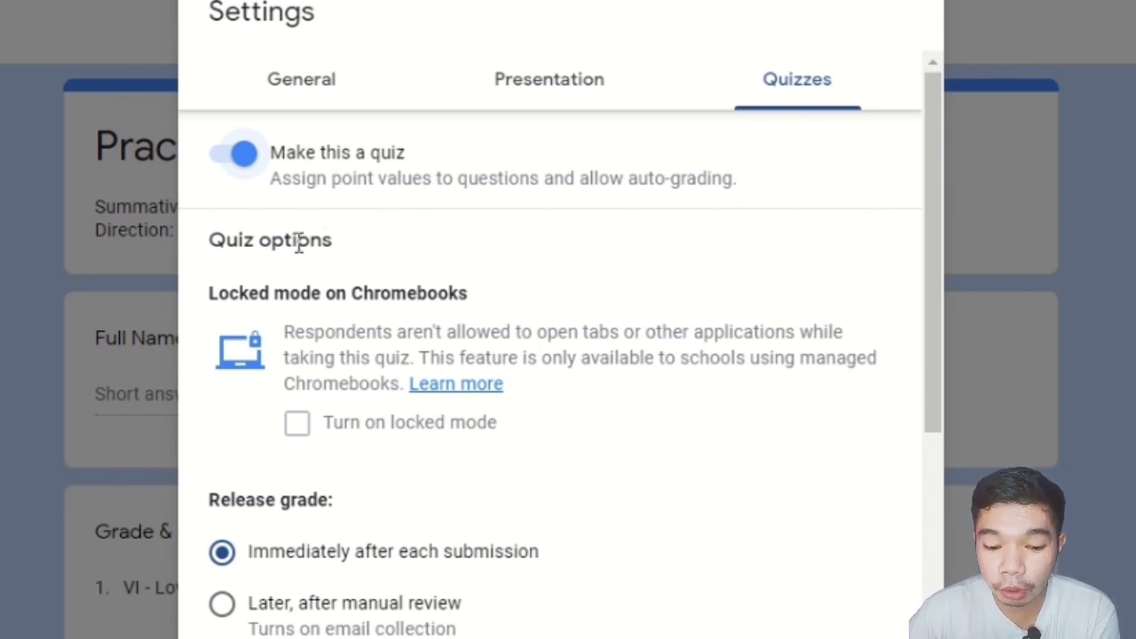
# - Read the description of the locked mode on Chromebooks in the quiz options
pyautogui.moveTo(229, 295); pyautogui.dragTo(351, 295)
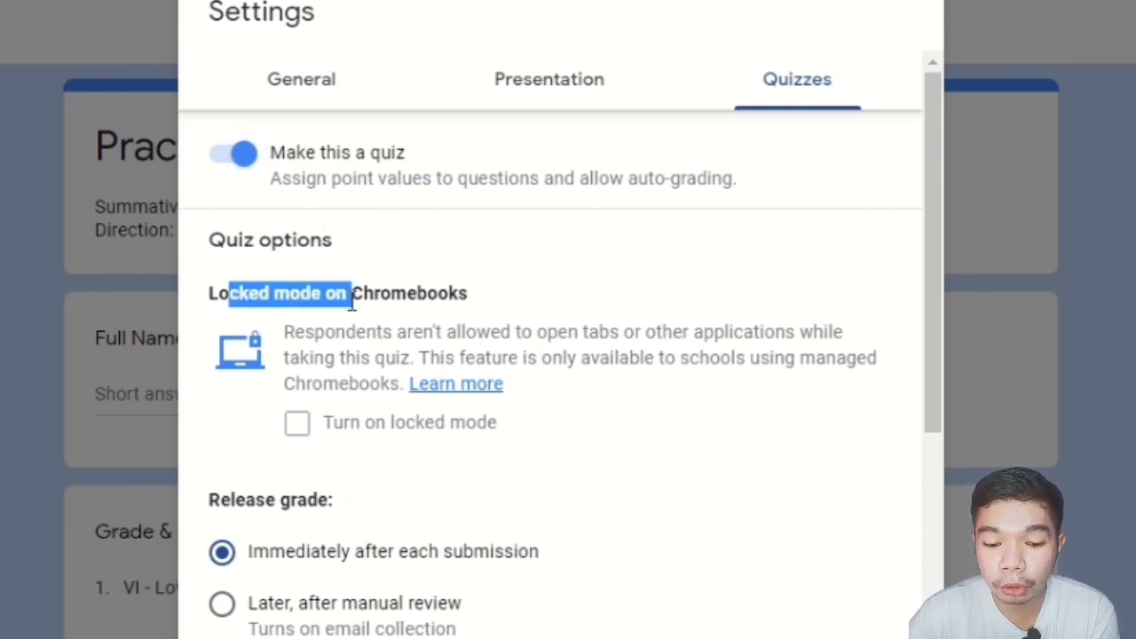
pyautogui.moveTo(469, 297); pyautogui.dragTo(353, 295)
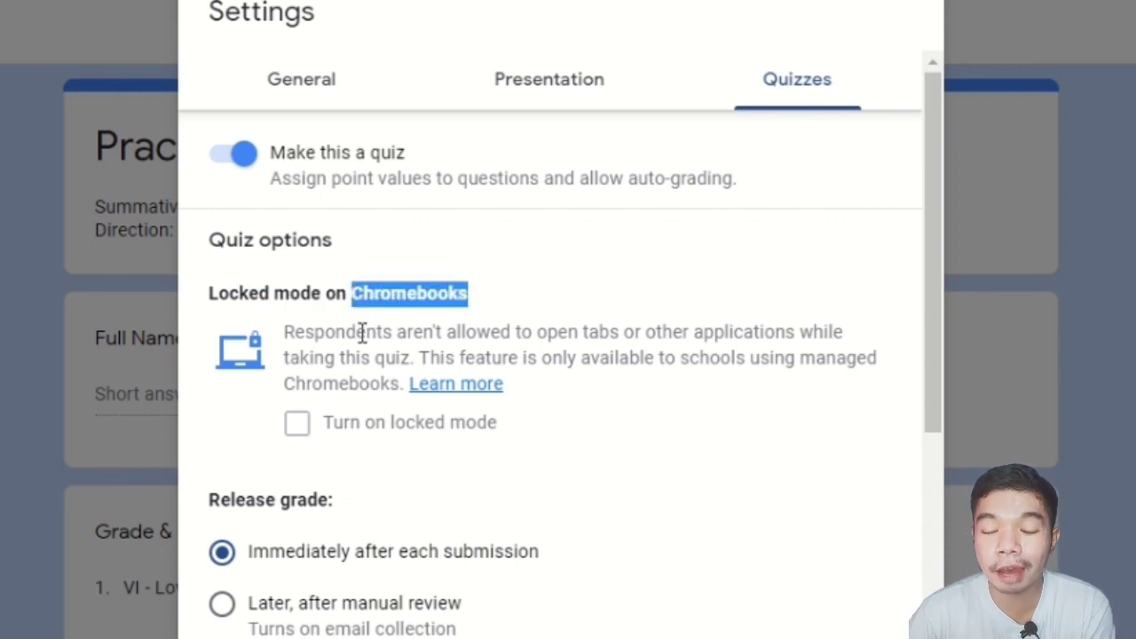
pyautogui.click(553, 334)
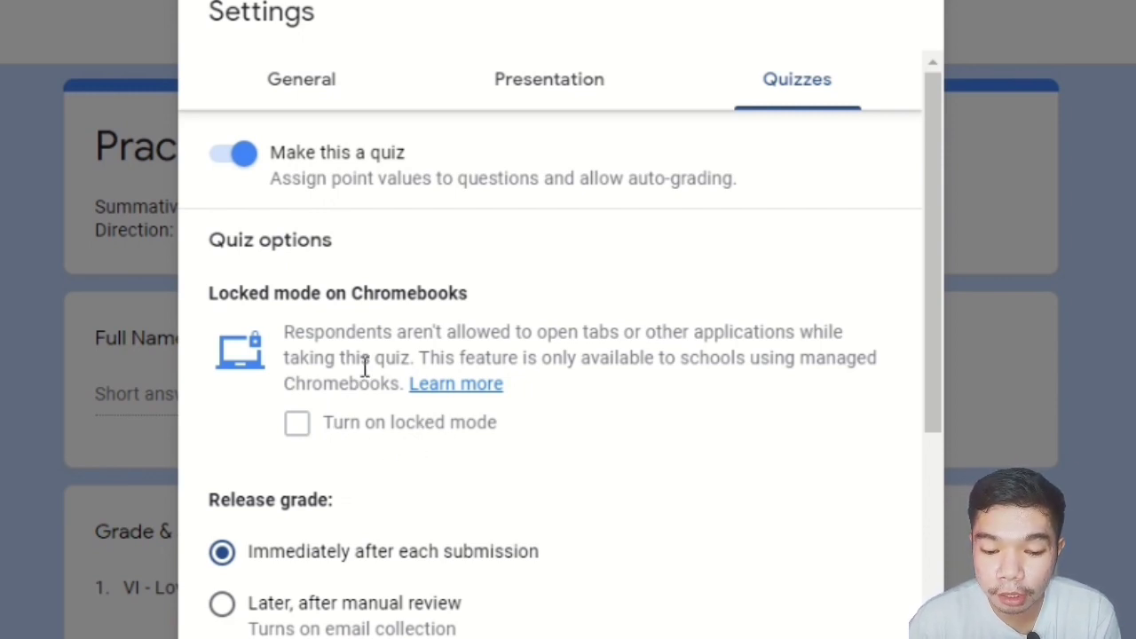
pyautogui.moveTo(373, 355); pyautogui.dragTo(447, 339)
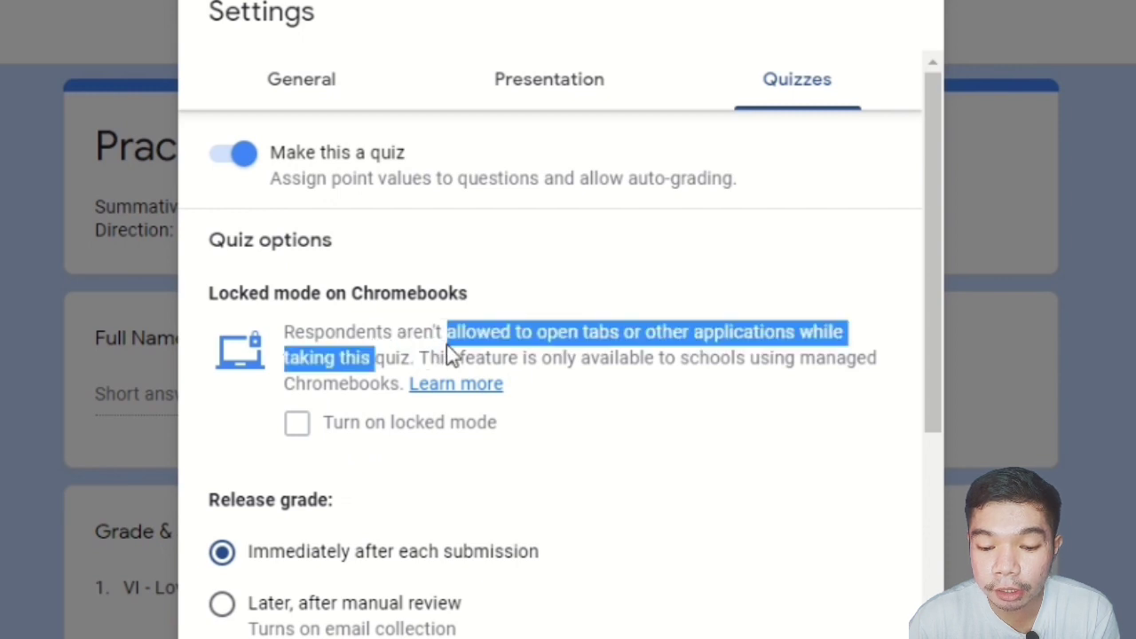
pyautogui.click(588, 353)
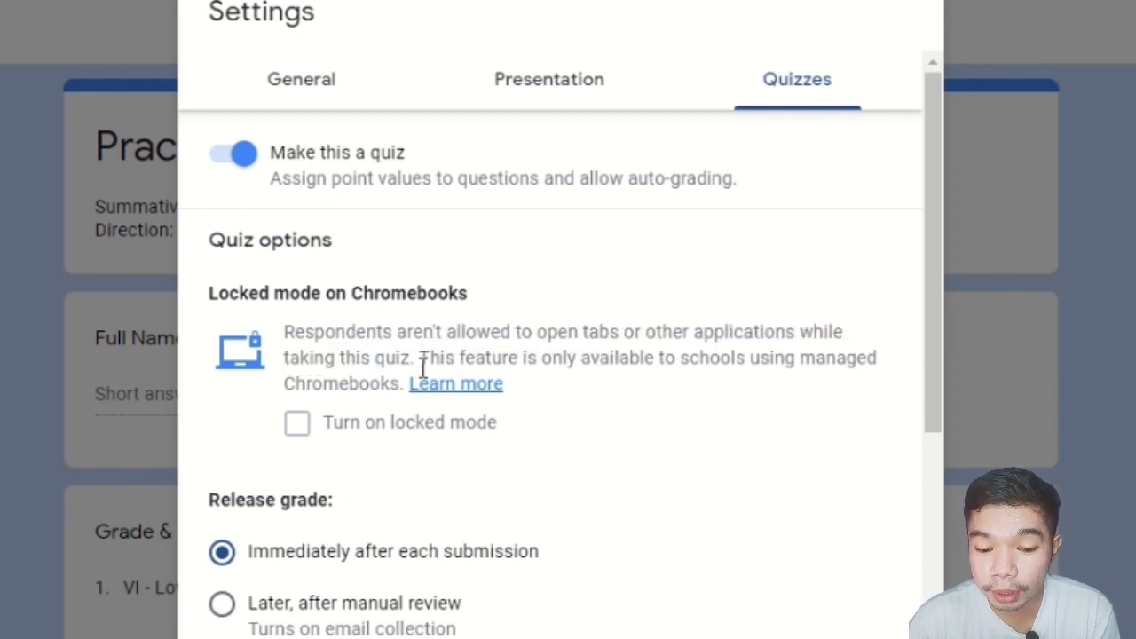
pyautogui.moveTo(441, 363); pyautogui.dragTo(739, 357)
pyautogui.click(657, 358)
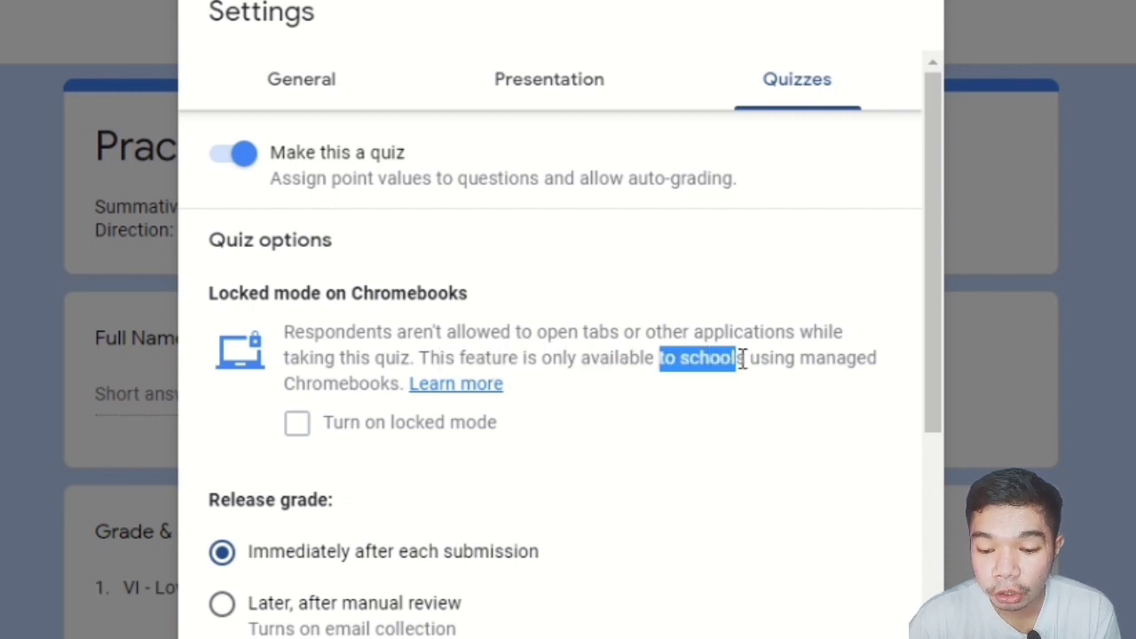
pyautogui.click(717, 397)
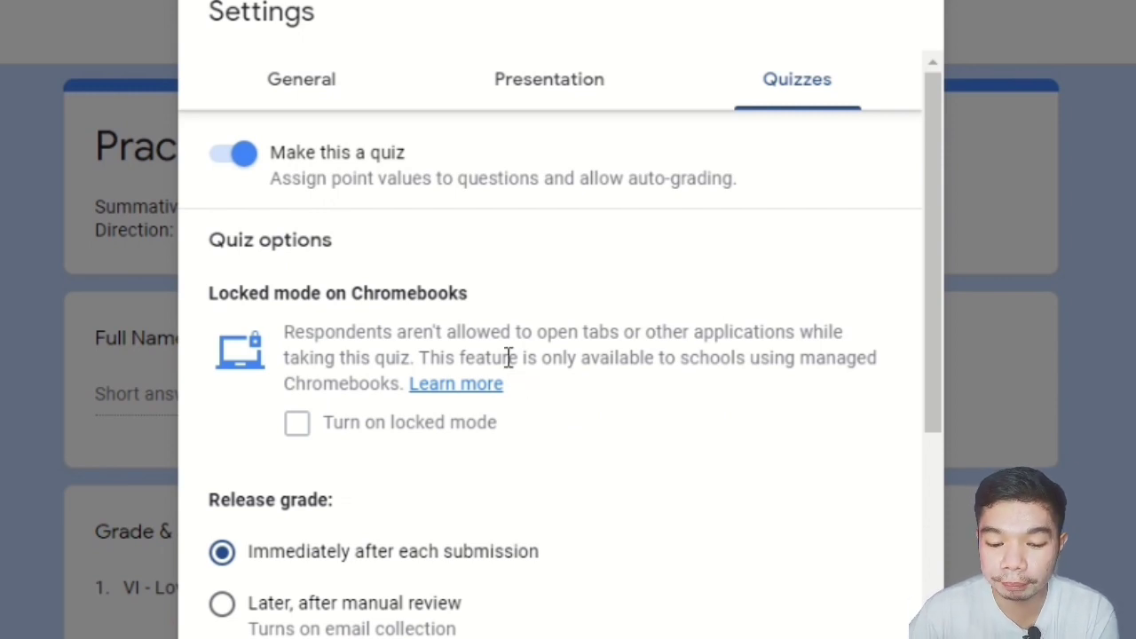
# - Set grades to be released later, after manual review, and save the form settings
pyautogui.scroll(-3, 356, 474)
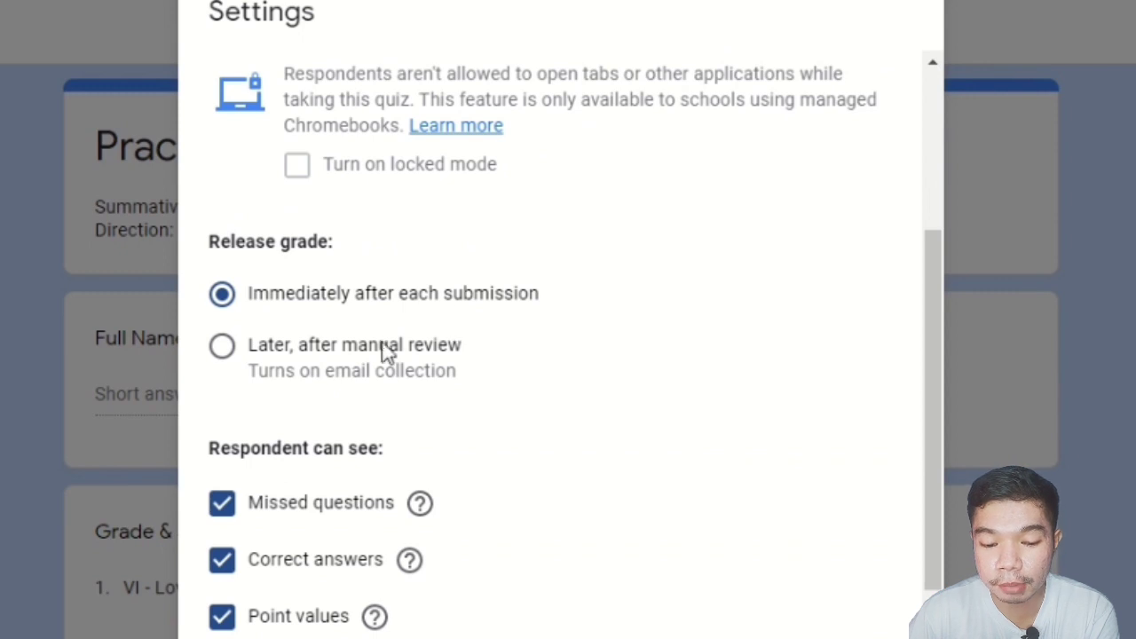
pyautogui.click(223, 348)
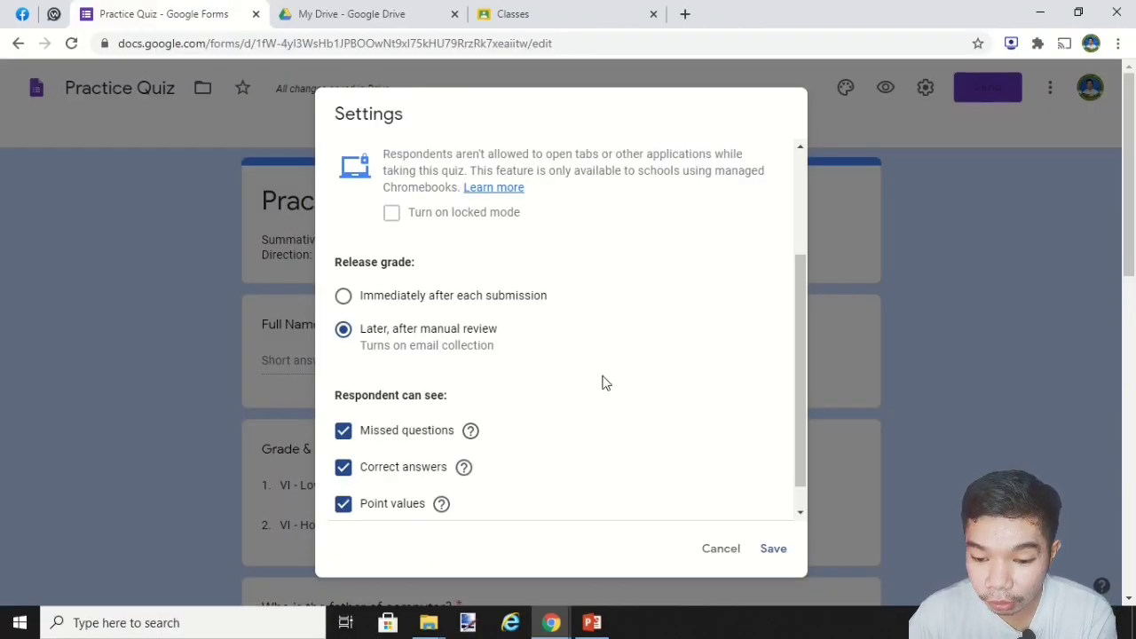
pyautogui.scroll(2, 607, 382)
pyautogui.scroll(-3, 608, 382)
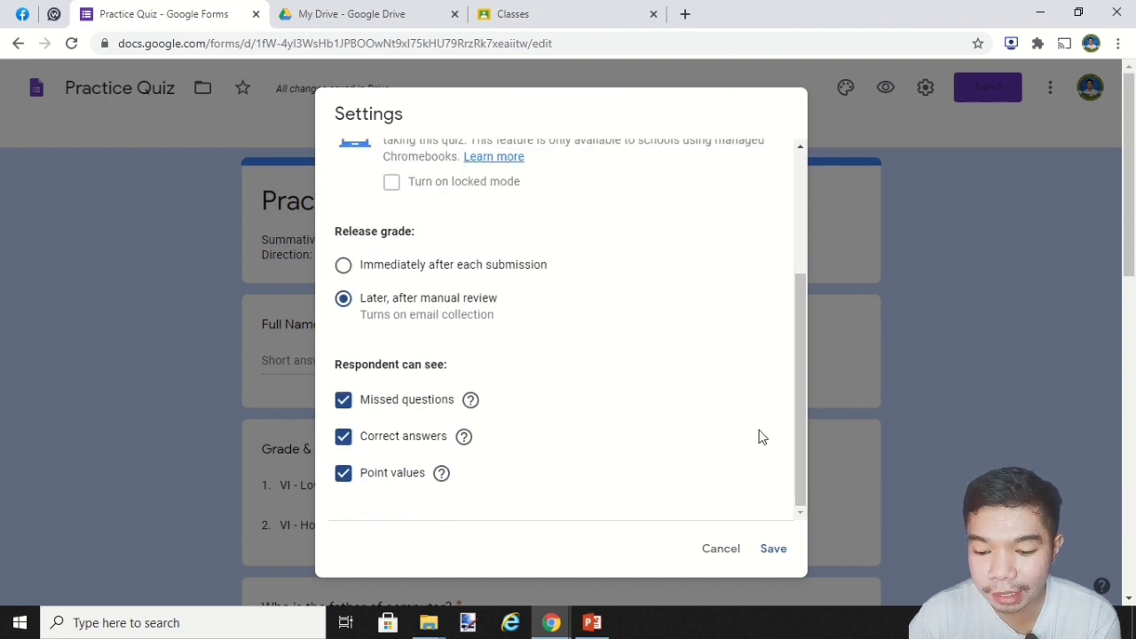
pyautogui.click(769, 550)
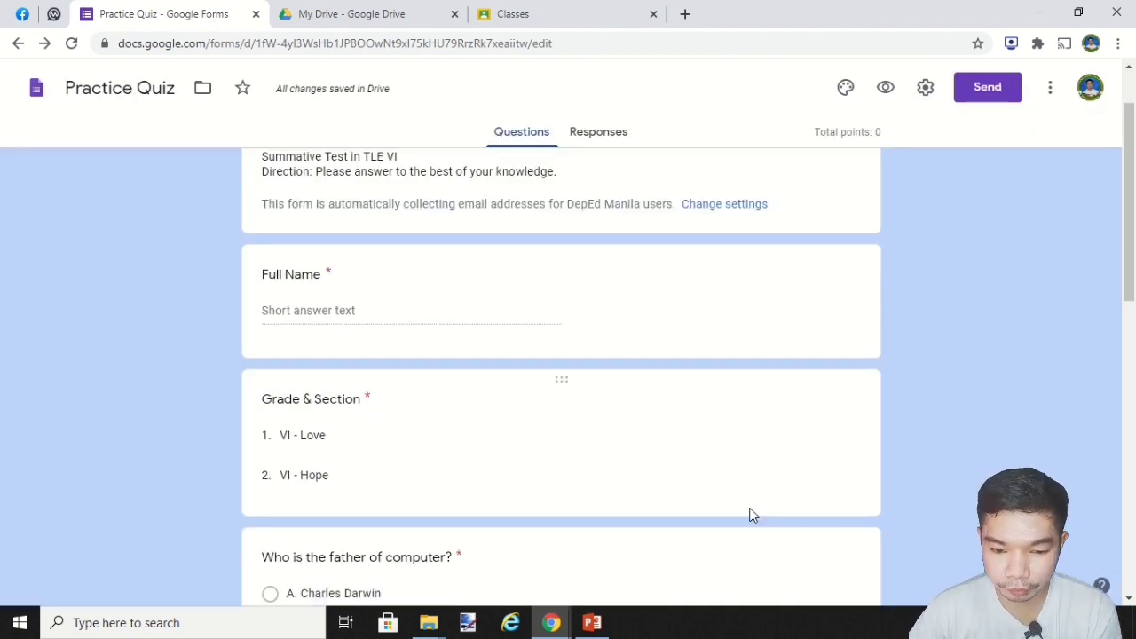
# - Look over the form's header and questions and check the quiz's total points
pyautogui.scroll(1, 671, 428)
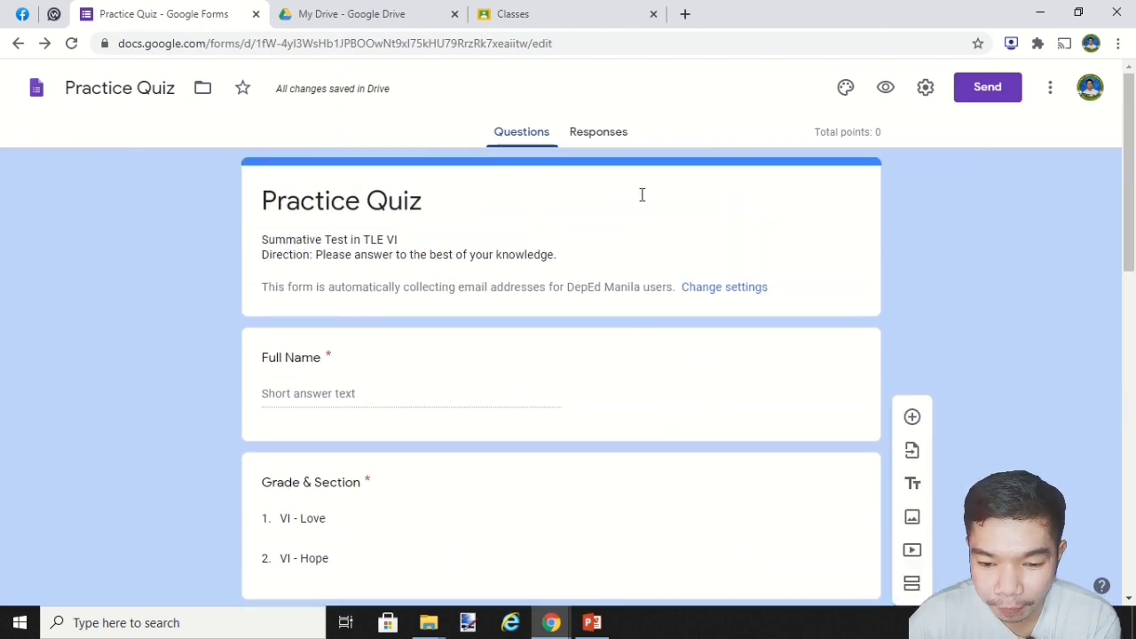
pyautogui.scroll(-1, 757, 205)
pyautogui.scroll(-2, 756, 206)
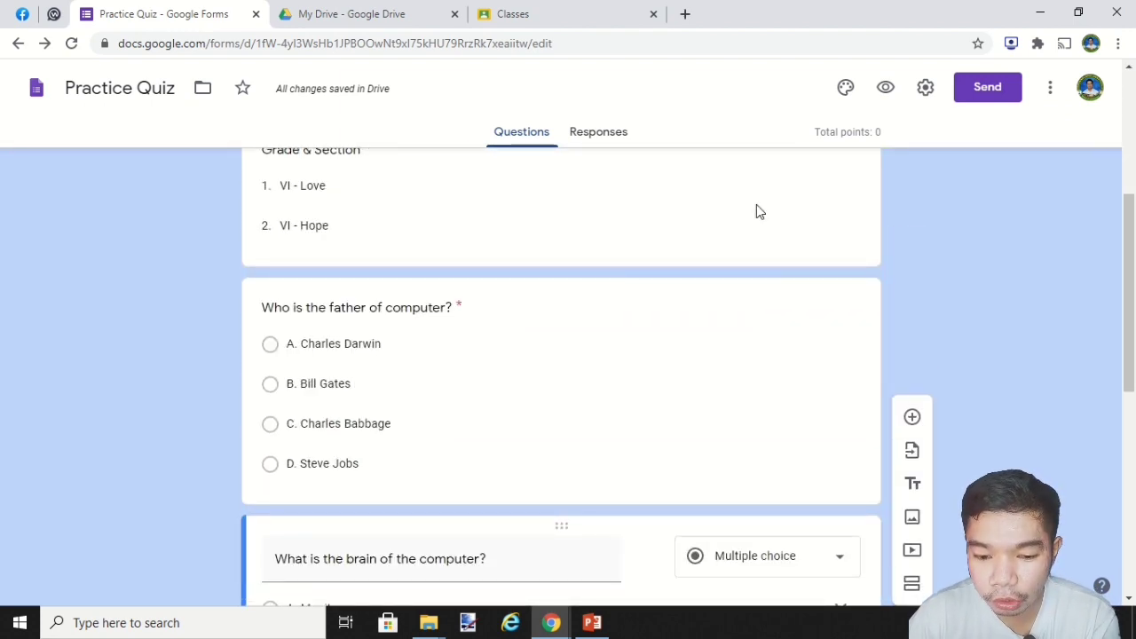
pyautogui.scroll(3, 756, 209)
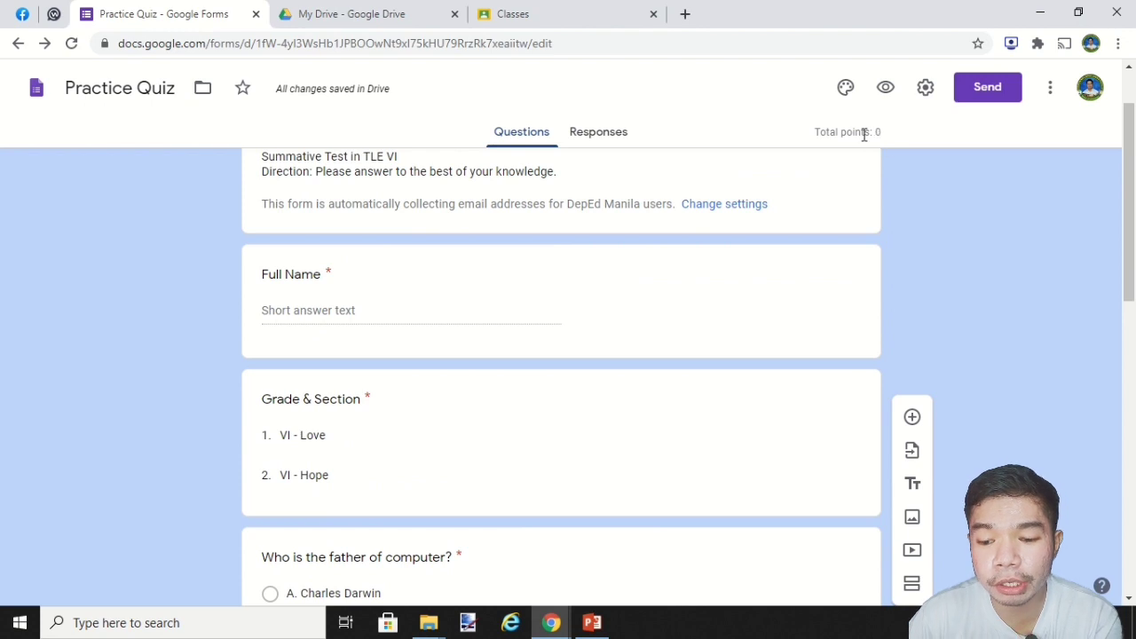
pyautogui.moveTo(816, 132); pyautogui.dragTo(878, 133)
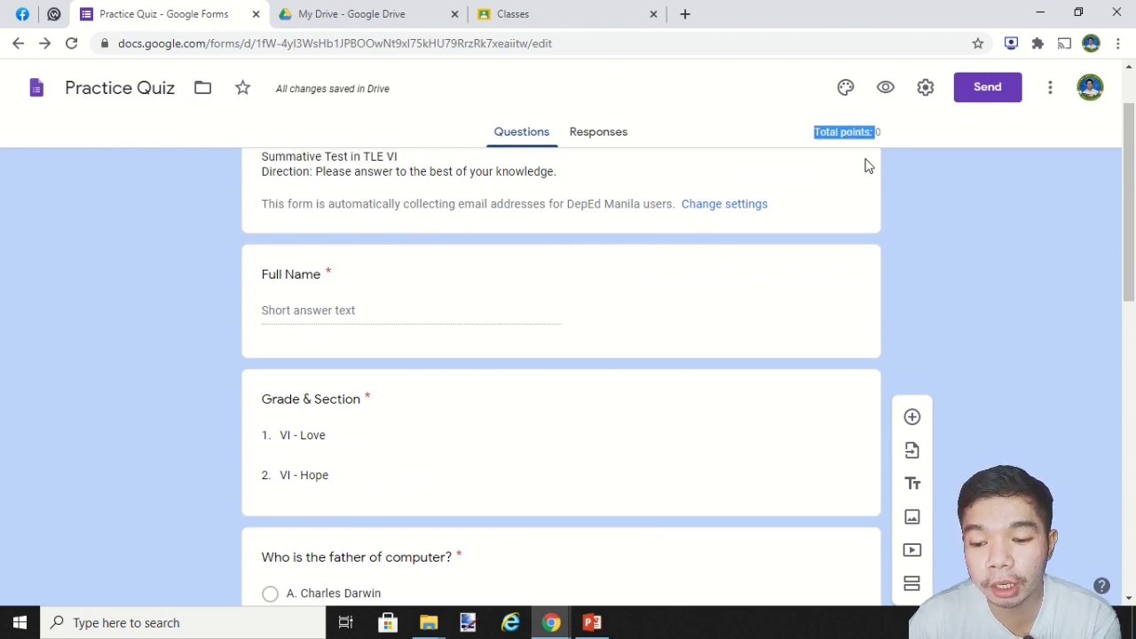
pyautogui.tripleClick(866, 165)
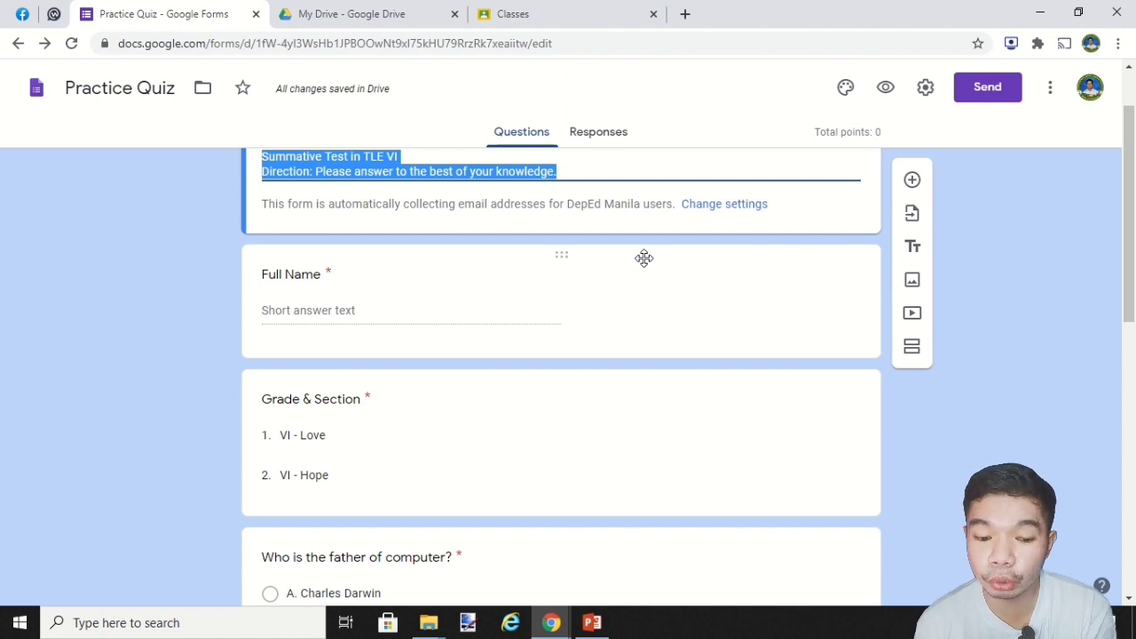
# - Open the question "Who is the father of computer?" for editing
pyautogui.scroll(-2, 576, 264)
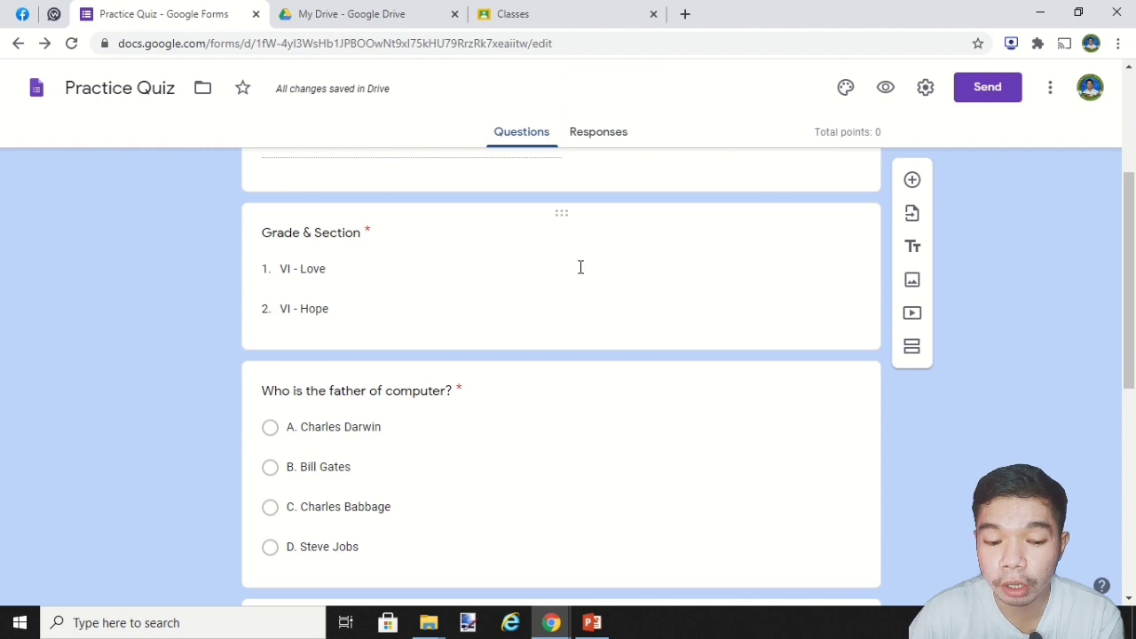
pyautogui.scroll(1, 479, 271)
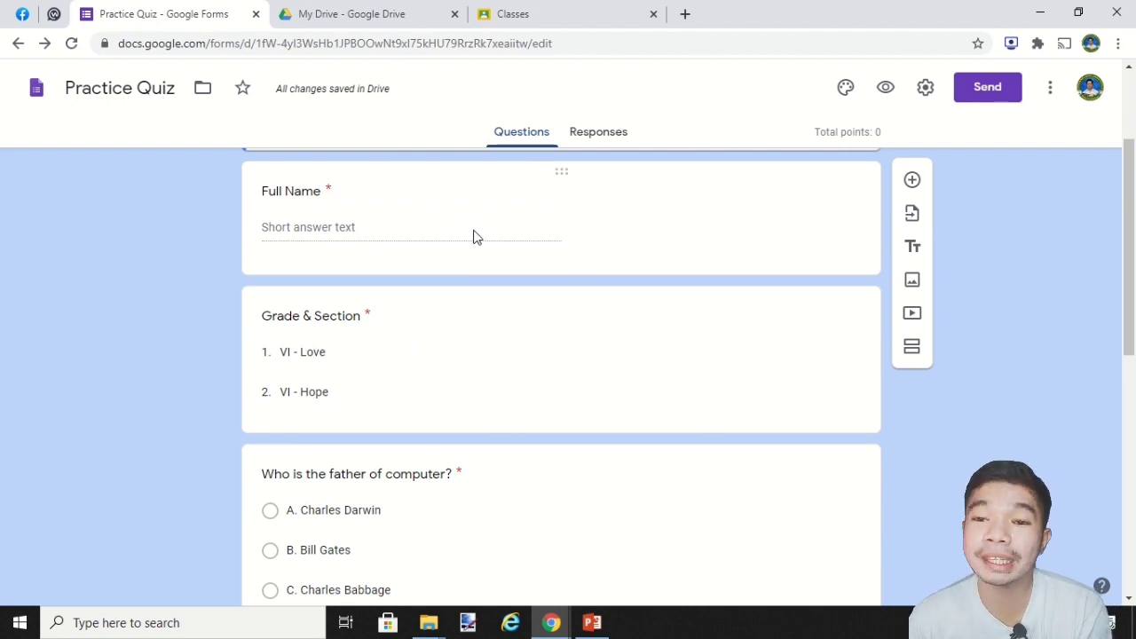
pyautogui.scroll(-3, 473, 237)
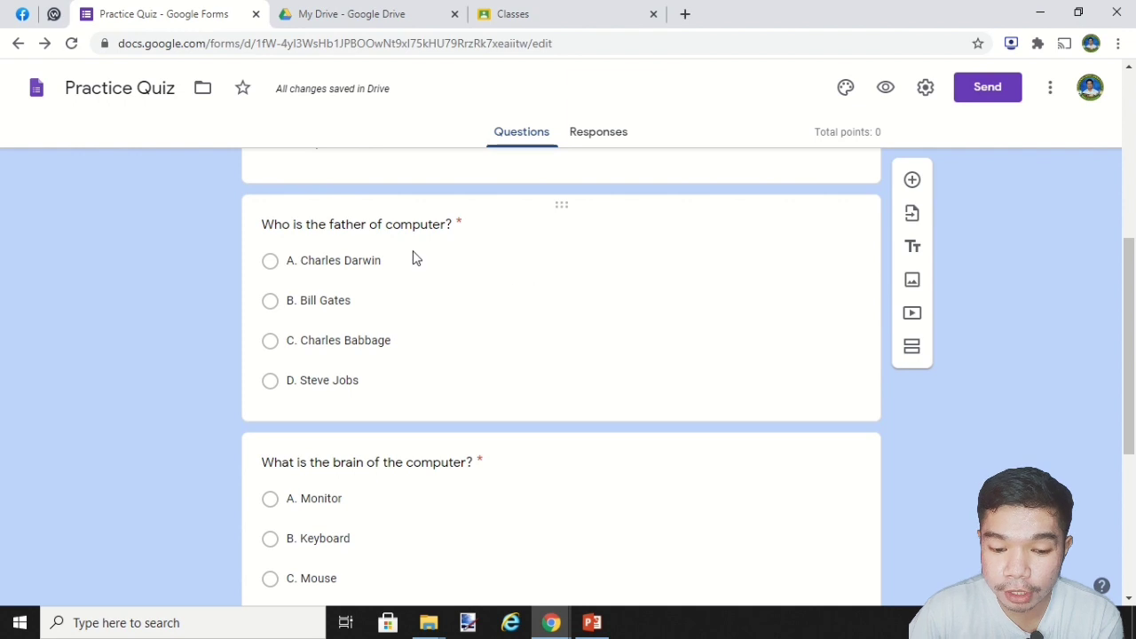
pyautogui.click(566, 255)
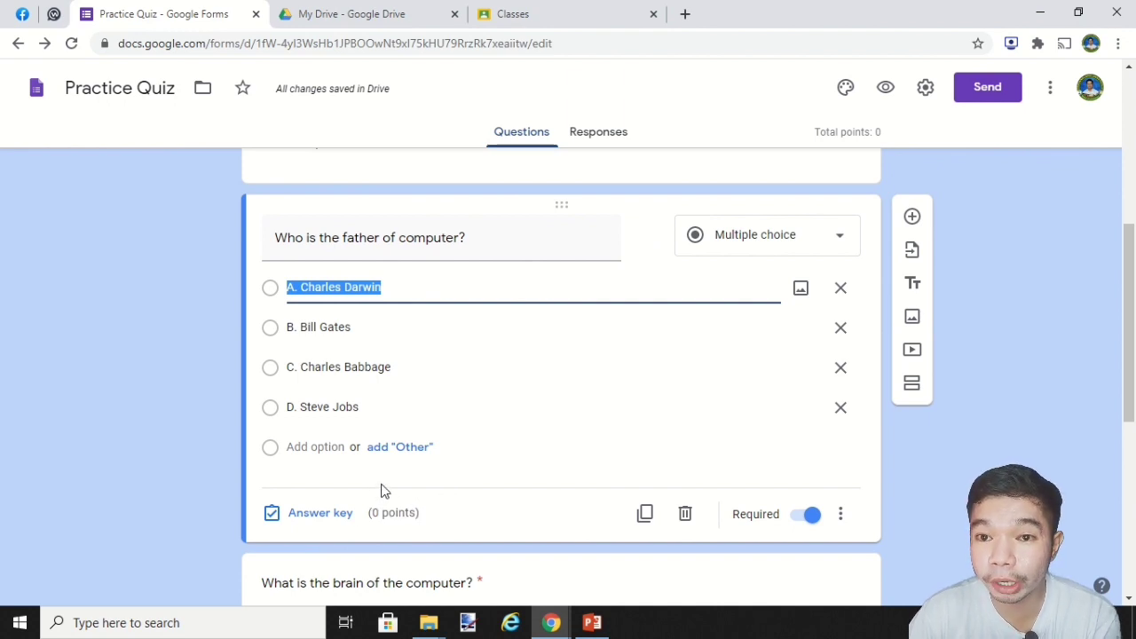
# - Set the question "Who is the father of computer?" to 1 point in its answer key and finish the entry
pyautogui.click(297, 514)
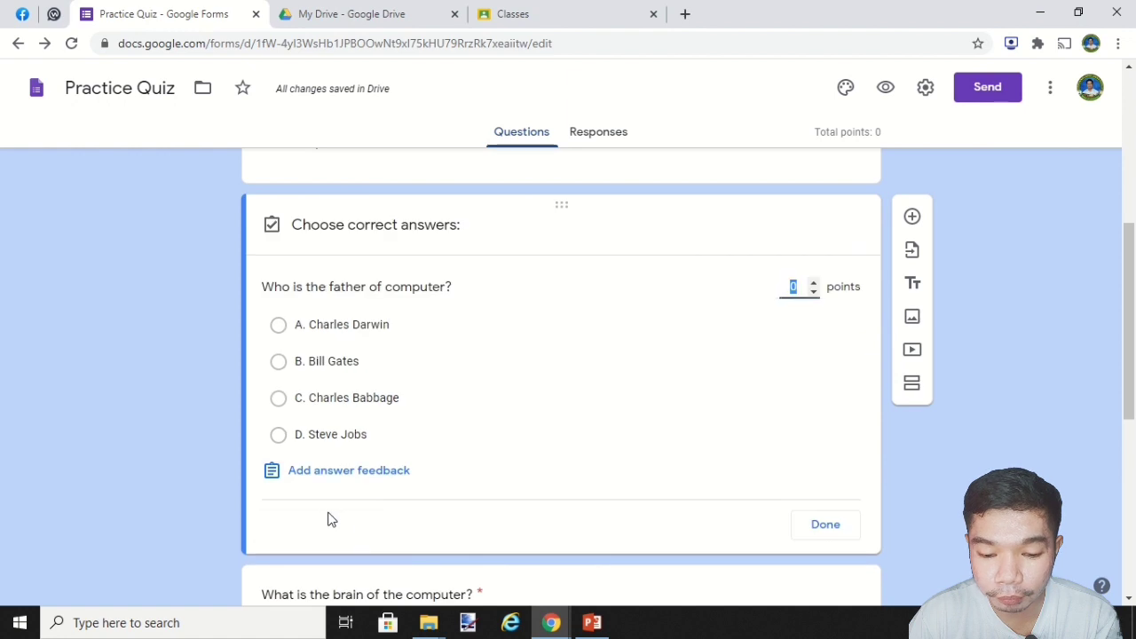
pyautogui.click(814, 282)
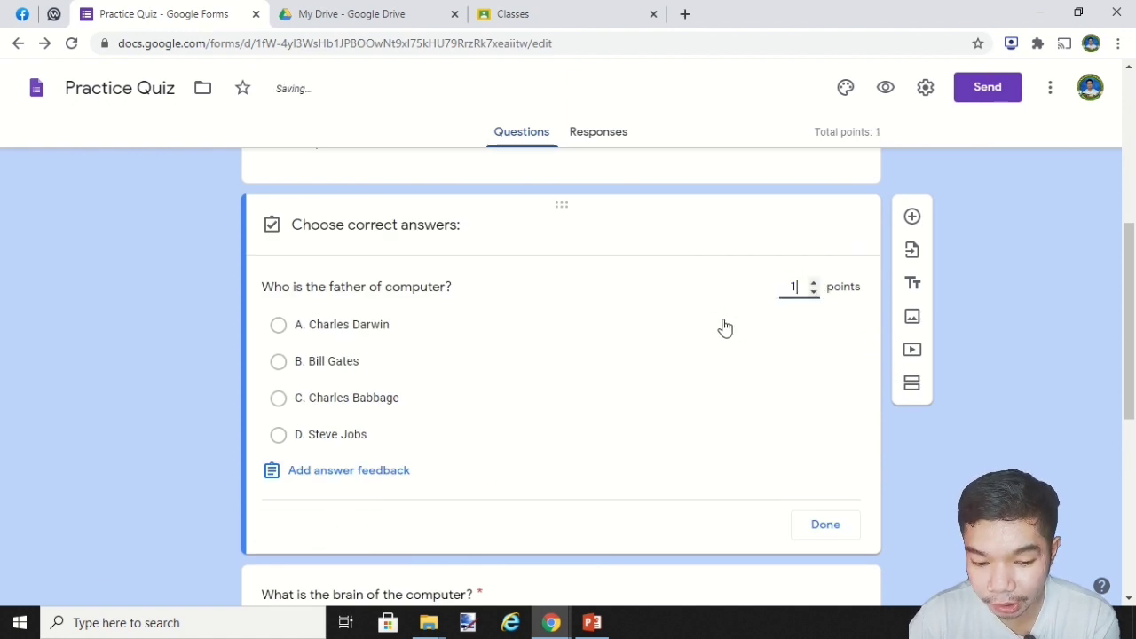
pyautogui.click(815, 533)
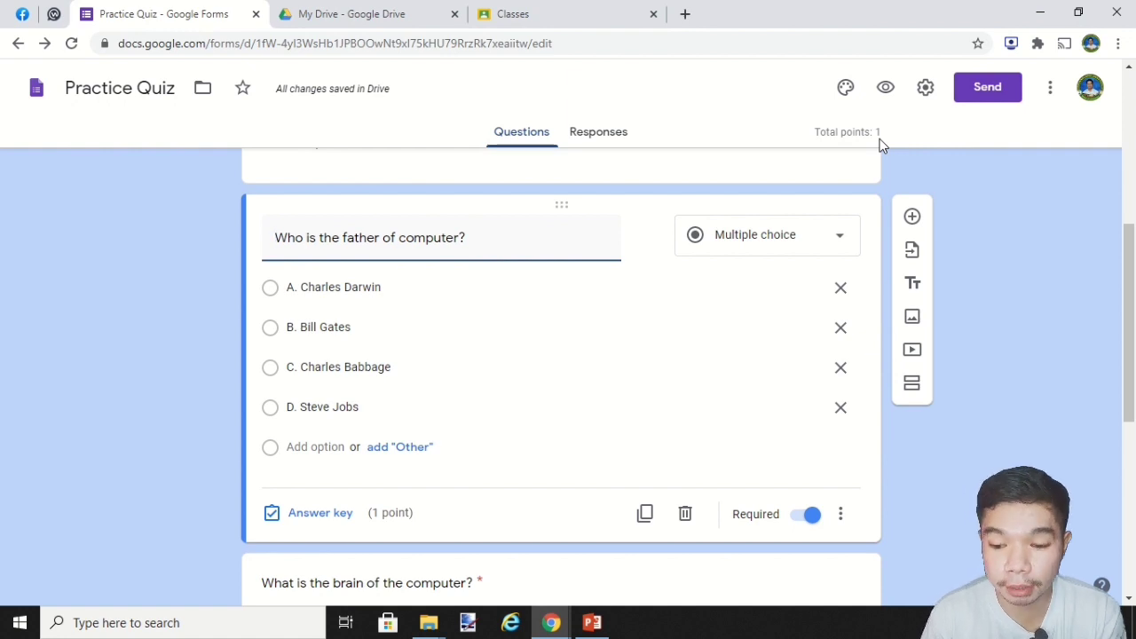
# - Reopen the answer key of "Who is the father of computer?" and mark "C. Charles Babbage" as the correct answer
pyautogui.scroll(-3, 728, 207)
pyautogui.scroll(-1, 574, 317)
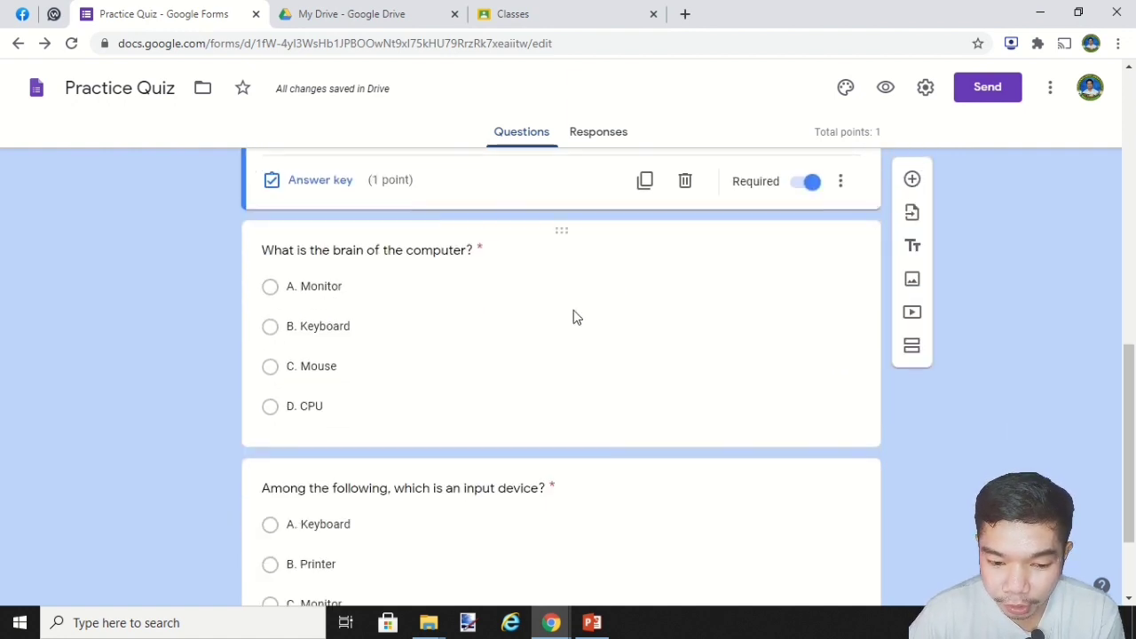
pyautogui.scroll(3, 563, 316)
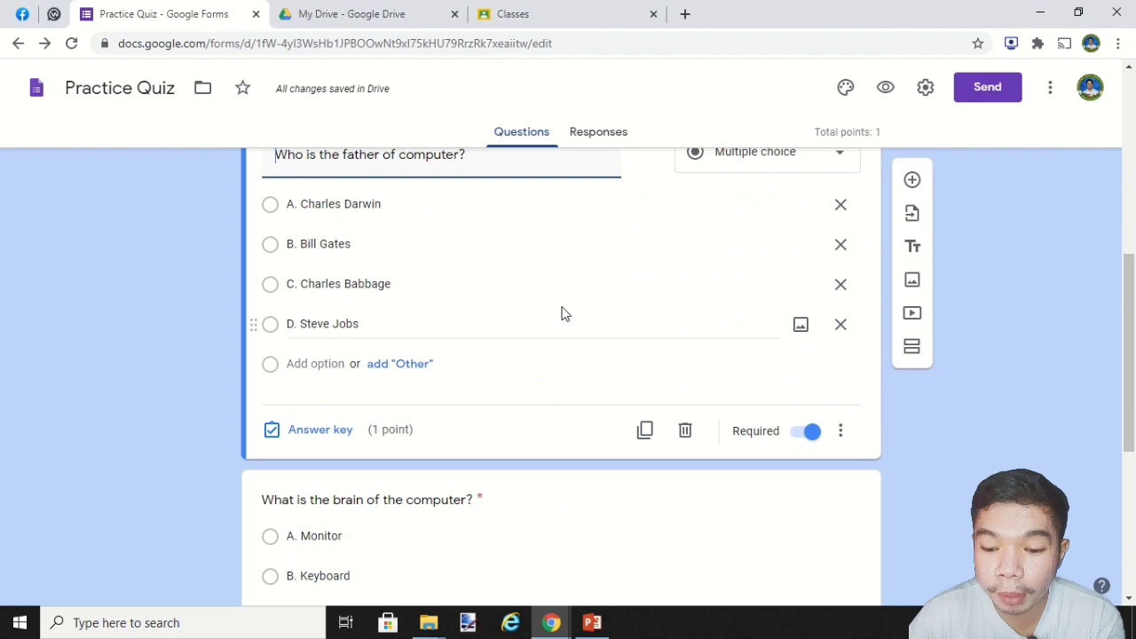
pyautogui.scroll(1, 612, 352)
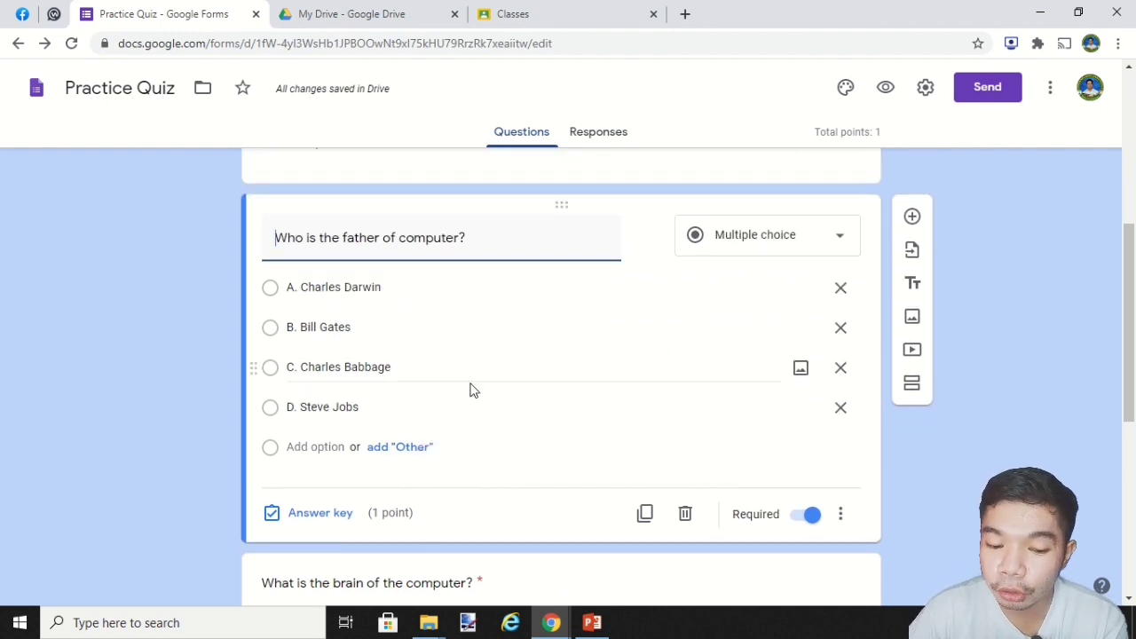
pyautogui.click(319, 513)
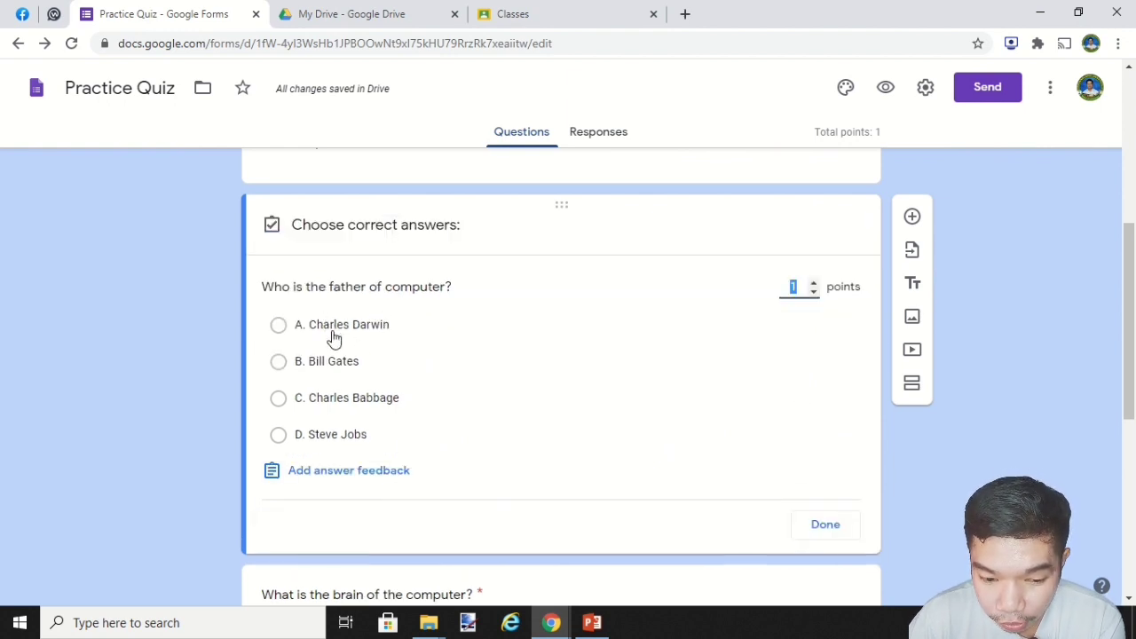
pyautogui.click(293, 406)
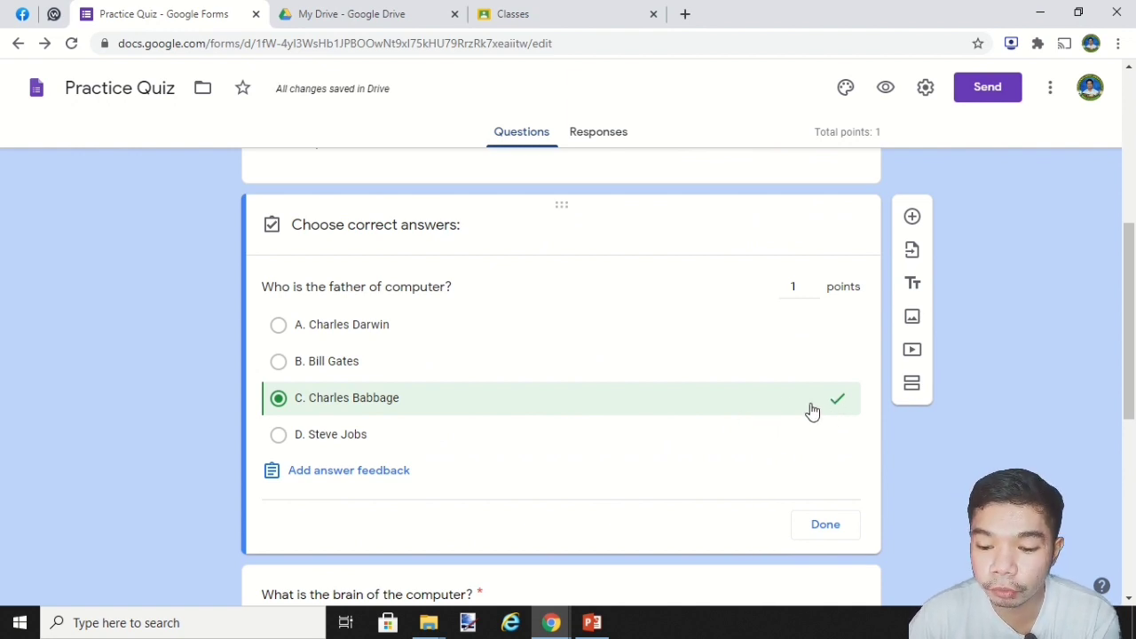
# - Try marking "B. Bill Gates" as a correct answer together with and instead of "C. Charles Babbage"
pyautogui.click(336, 359)
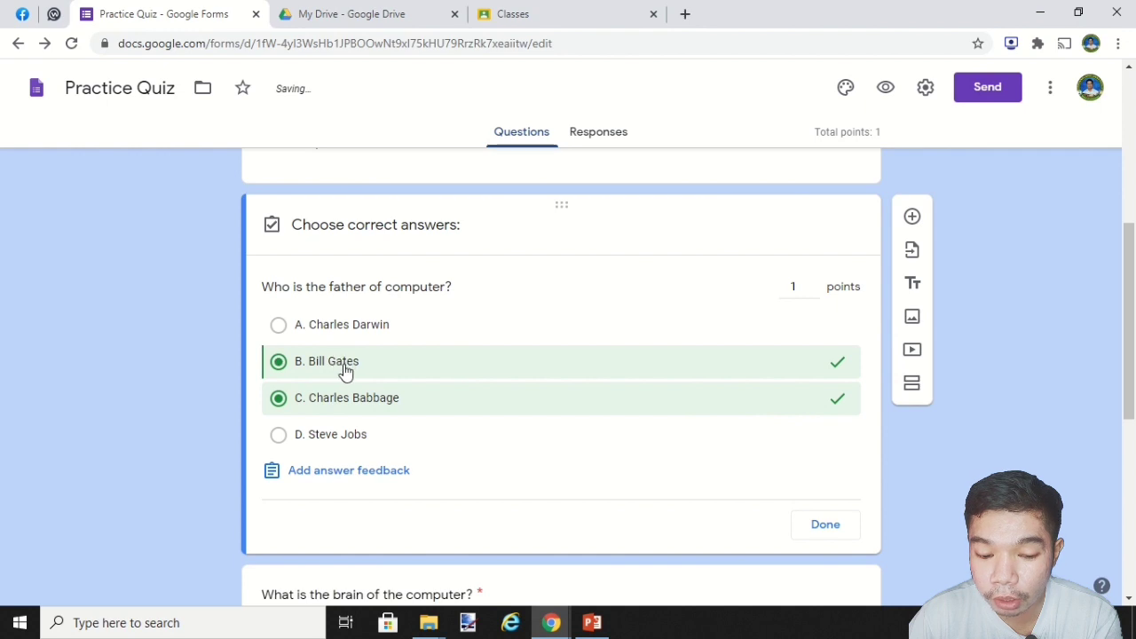
pyautogui.click(327, 404)
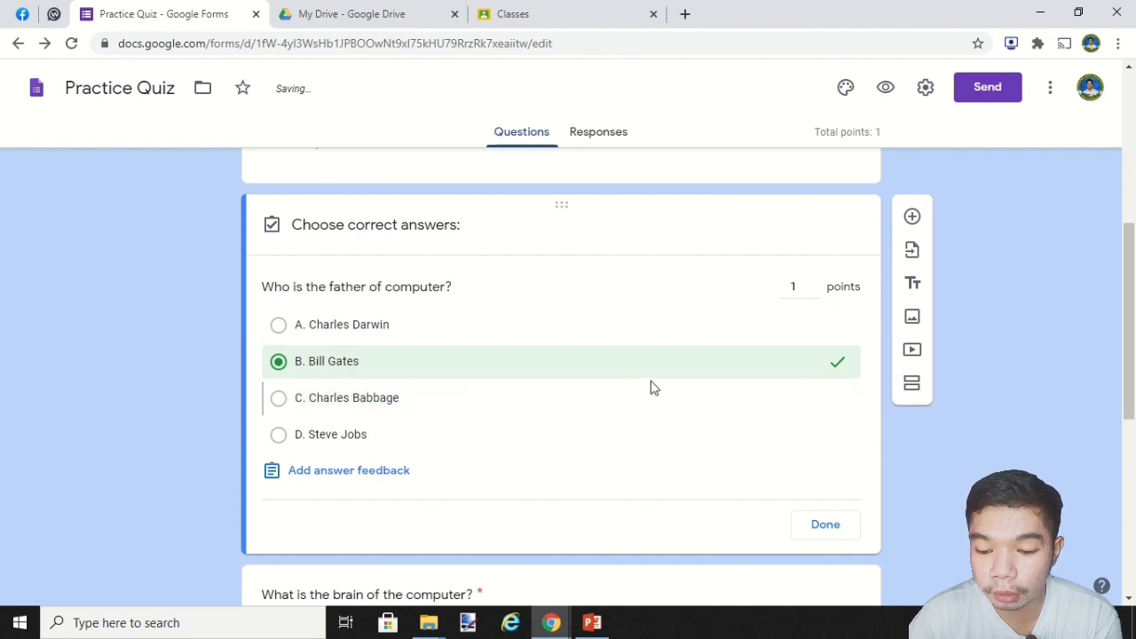
pyautogui.click(391, 409)
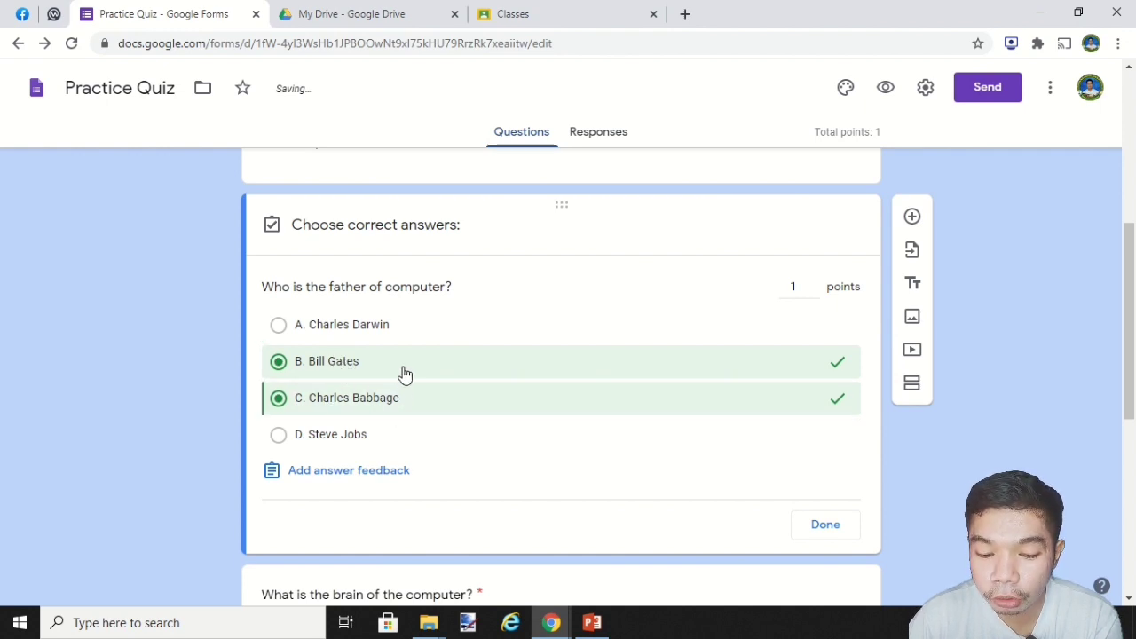
pyautogui.click(403, 371)
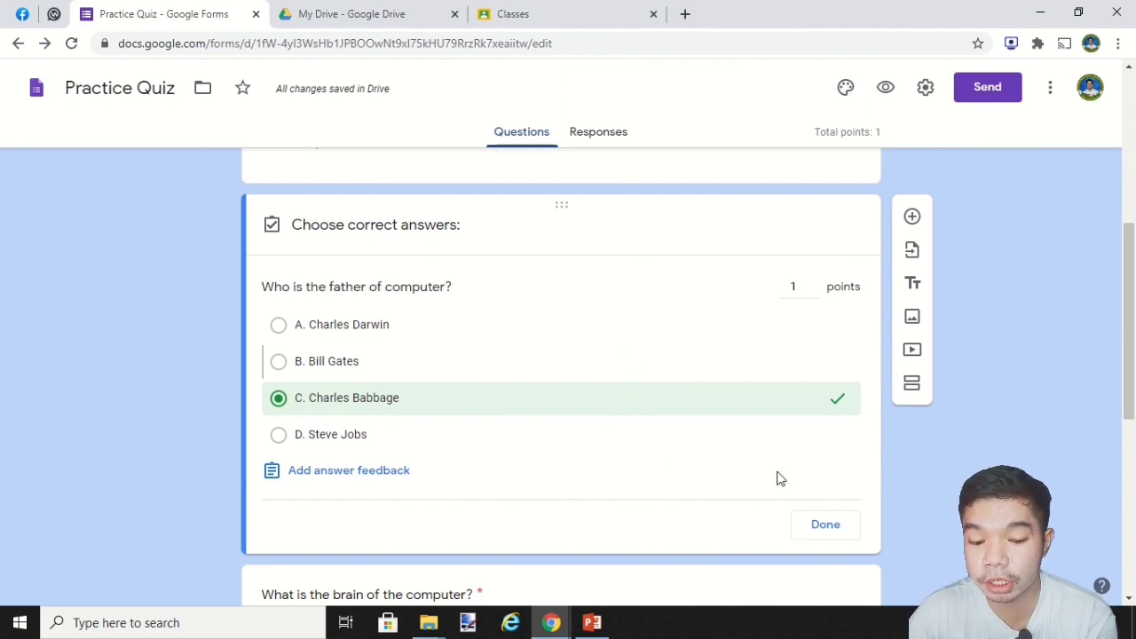
# - Finish the first question's answer key and mark "D. CPU" as the correct answer to "What is the brain of the computer?"
pyautogui.click(826, 526)
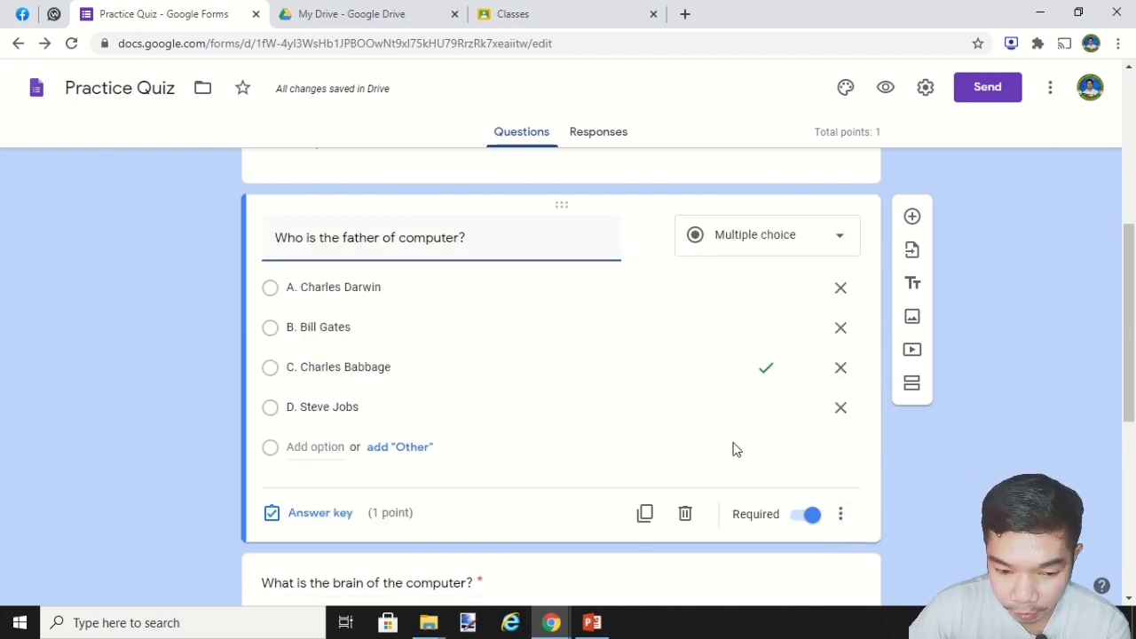
pyautogui.scroll(-4, 733, 449)
pyautogui.click(459, 387)
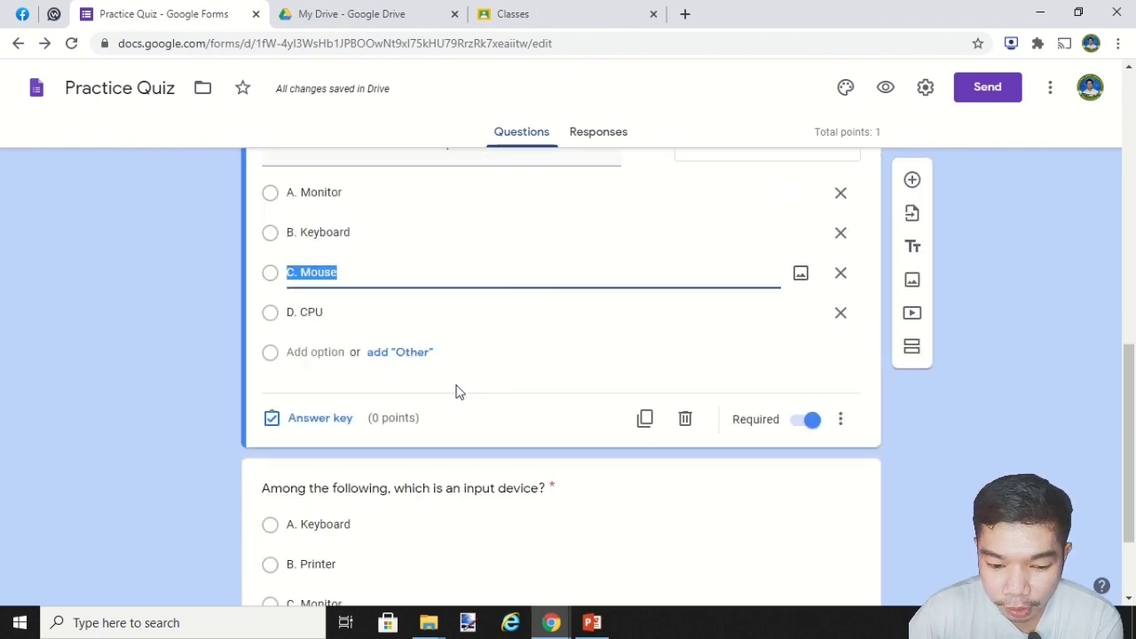
pyautogui.click(320, 418)
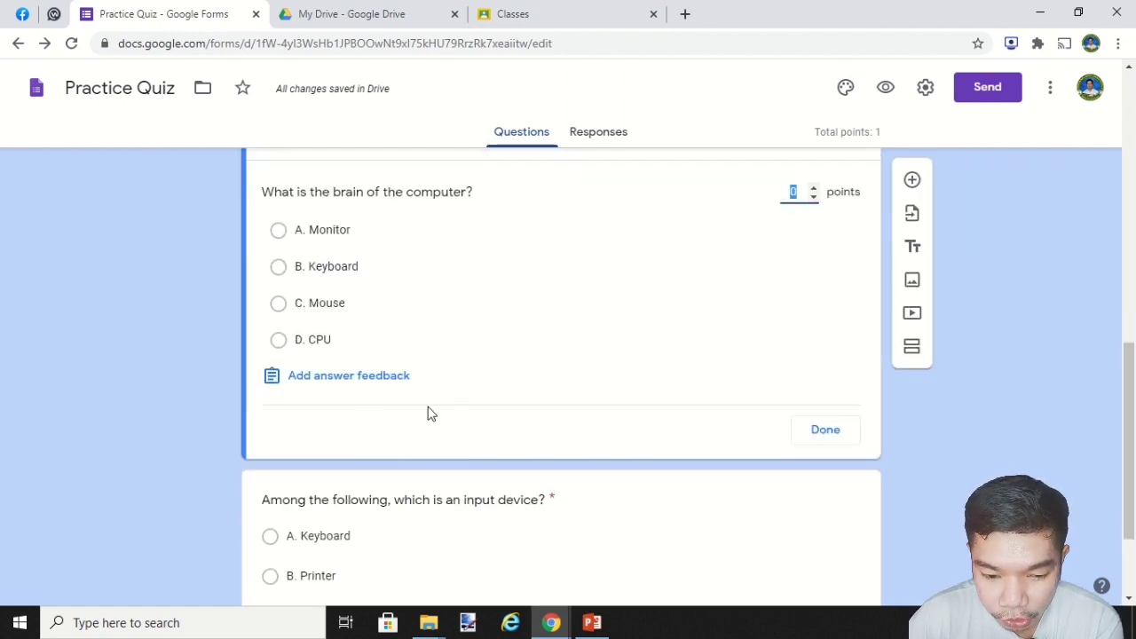
pyautogui.click(306, 351)
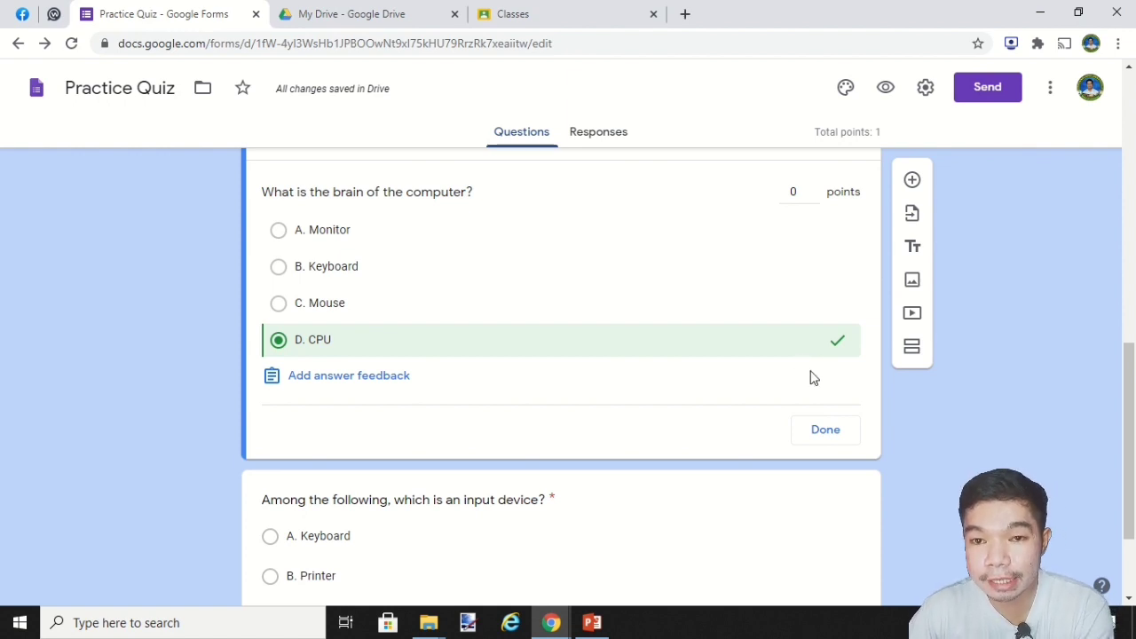
pyautogui.click(821, 431)
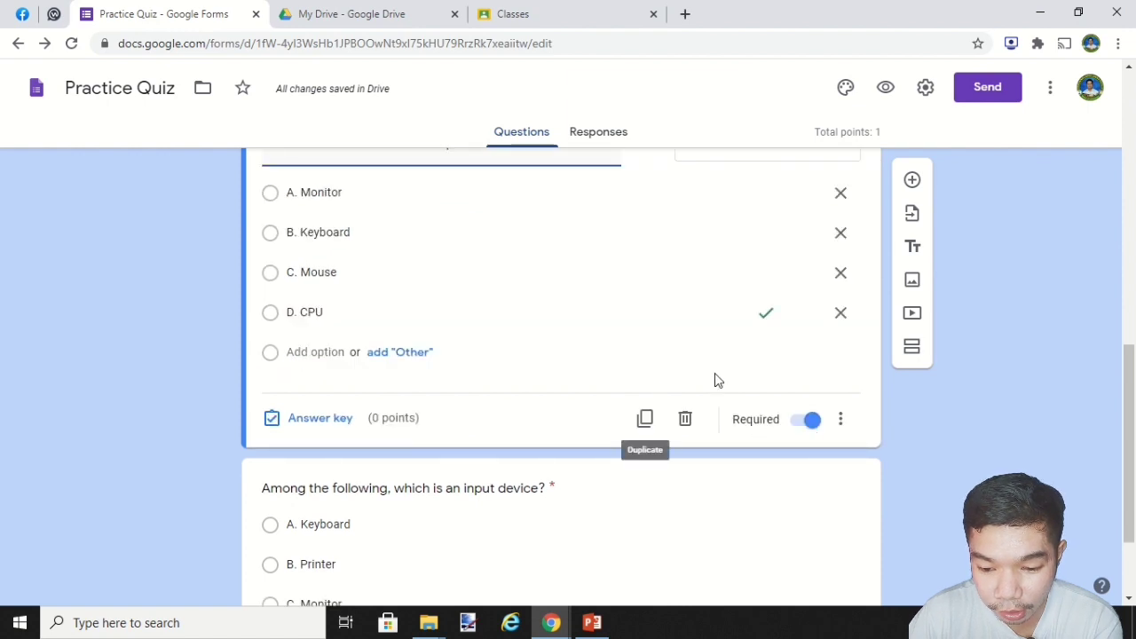
# - Mark "A. Keyboard" as the correct answer to "Among the following, which is an input device?" and set it to 1 point
pyautogui.scroll(-2, 652, 395)
pyautogui.click(449, 431)
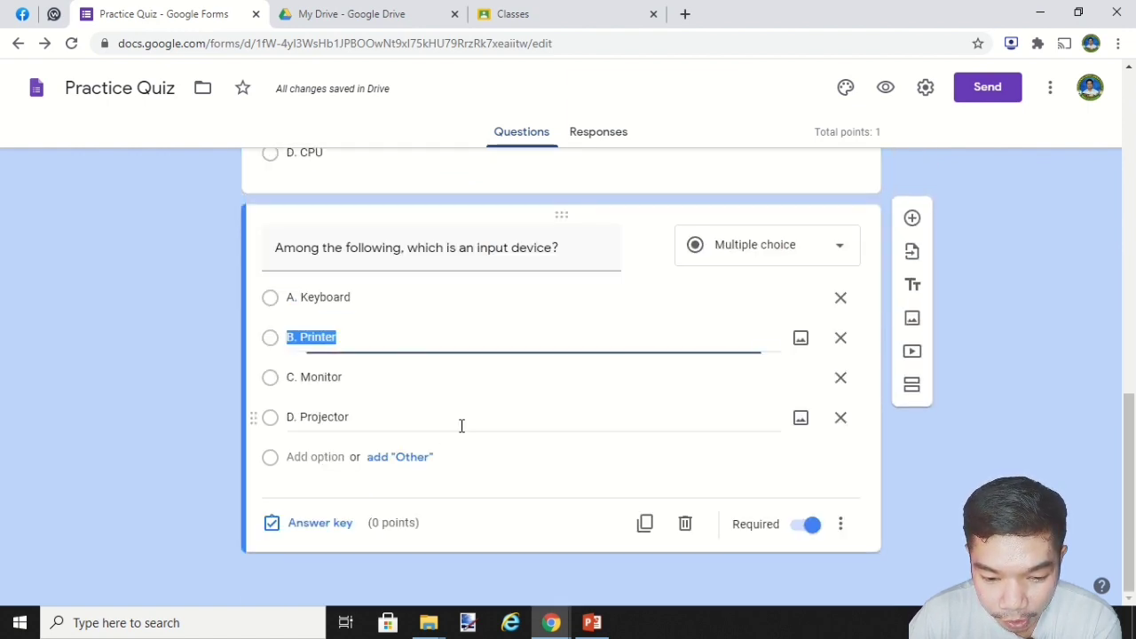
pyautogui.click(306, 529)
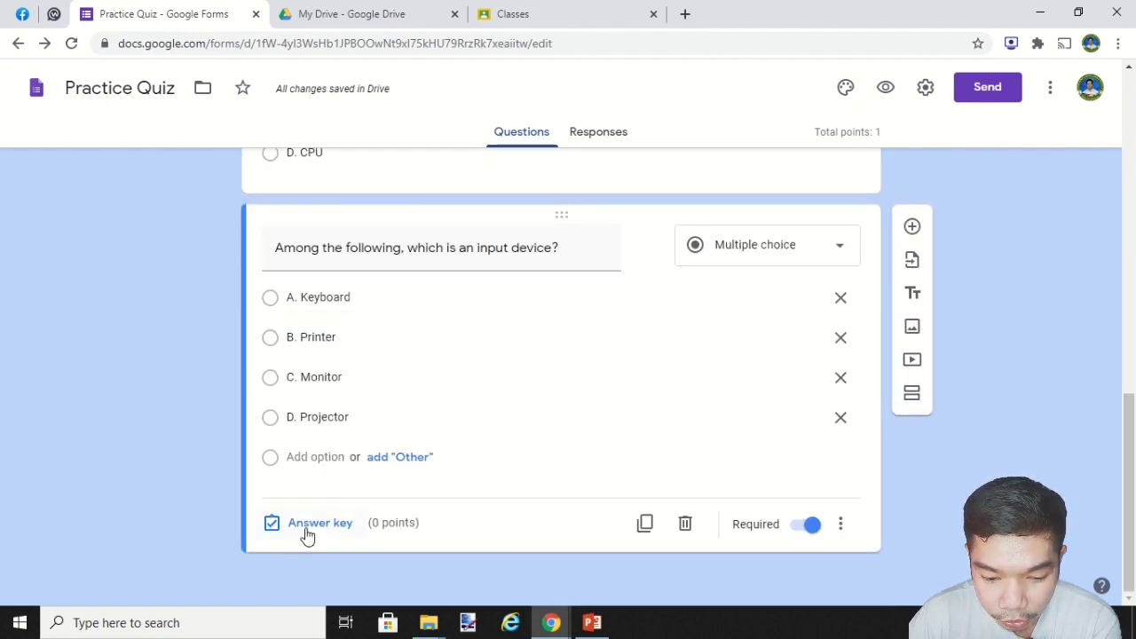
pyautogui.click(292, 341)
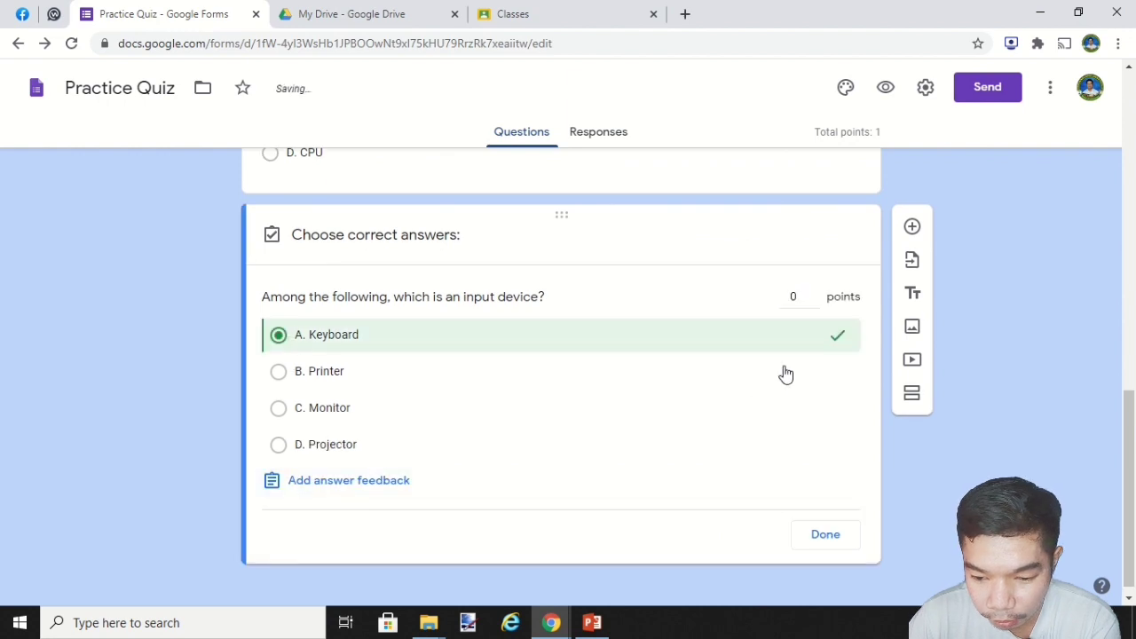
pyautogui.click(814, 293)
pyautogui.click(824, 533)
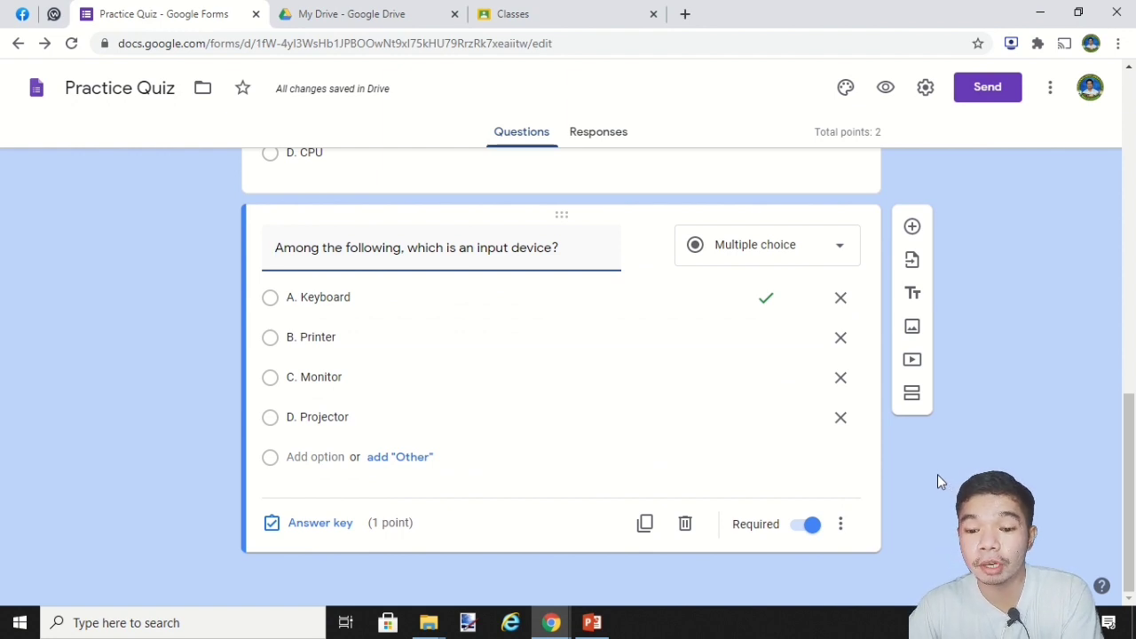
# - Set the question "What is the brain of the computer?" to 1 point in its answer key and finish the entry
pyautogui.scroll(1, 937, 474)
pyautogui.scroll(5, 937, 474)
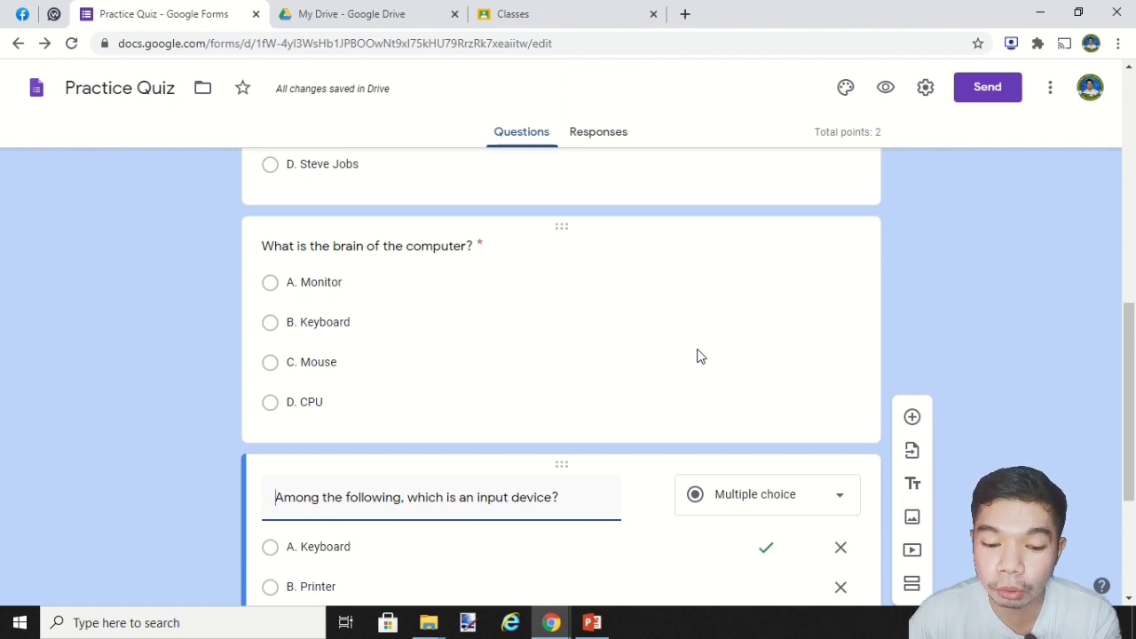
pyautogui.click(701, 358)
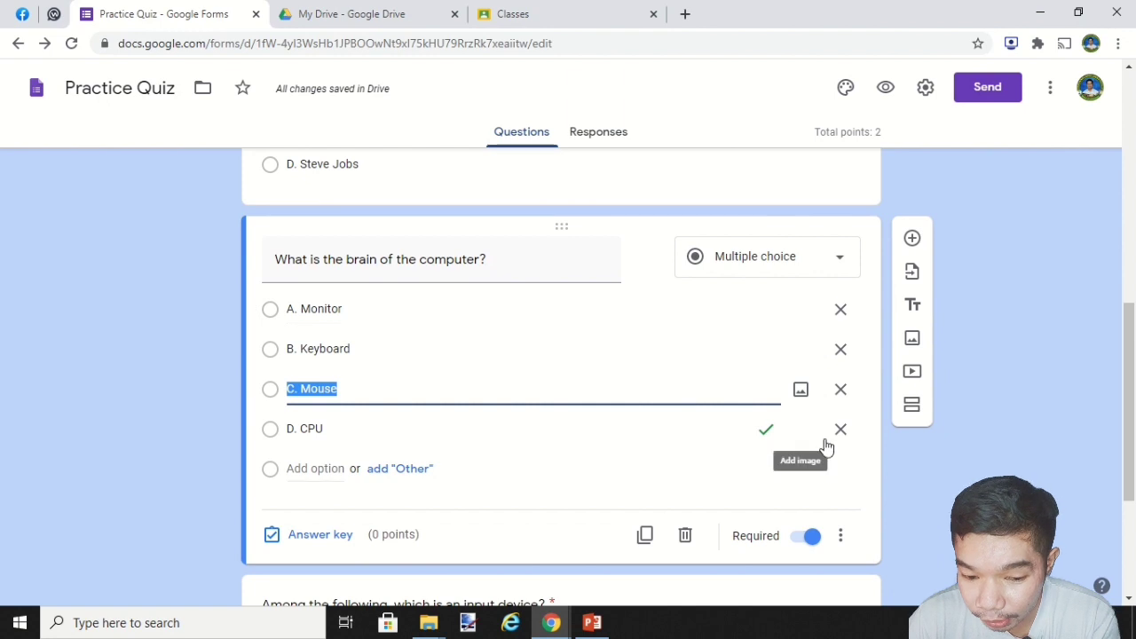
pyautogui.click(336, 534)
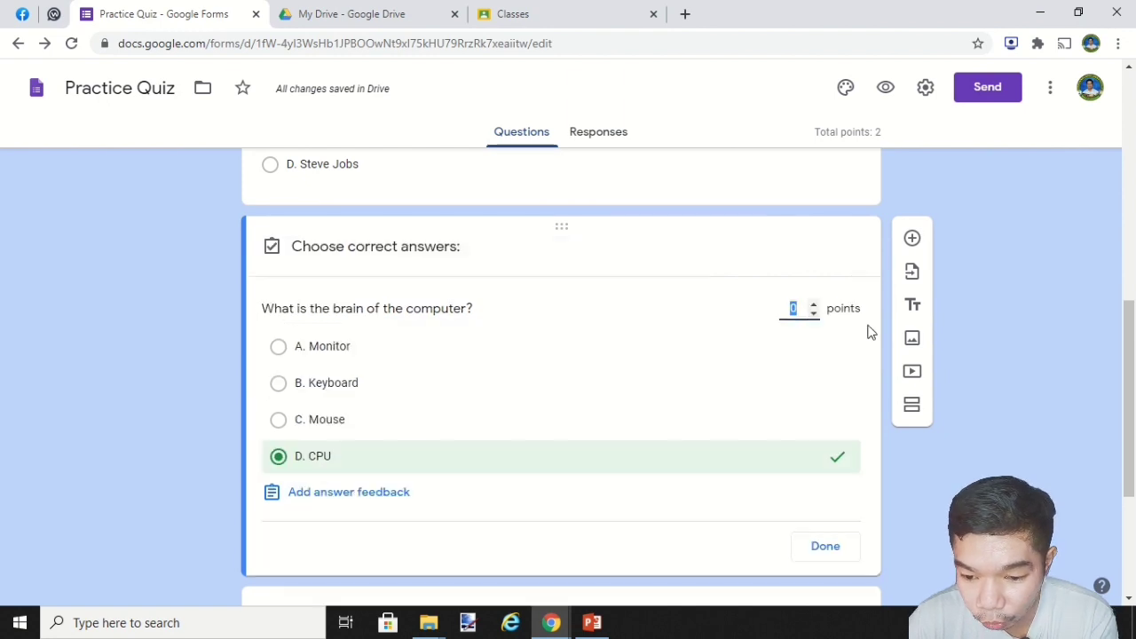
pyautogui.click(813, 304)
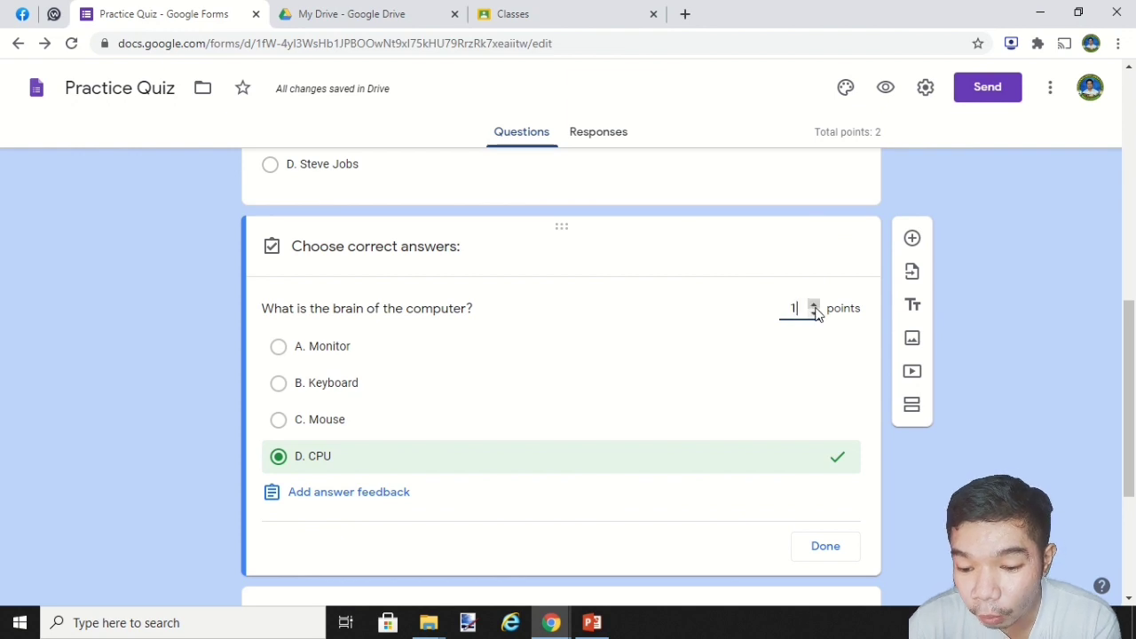
pyautogui.click(825, 547)
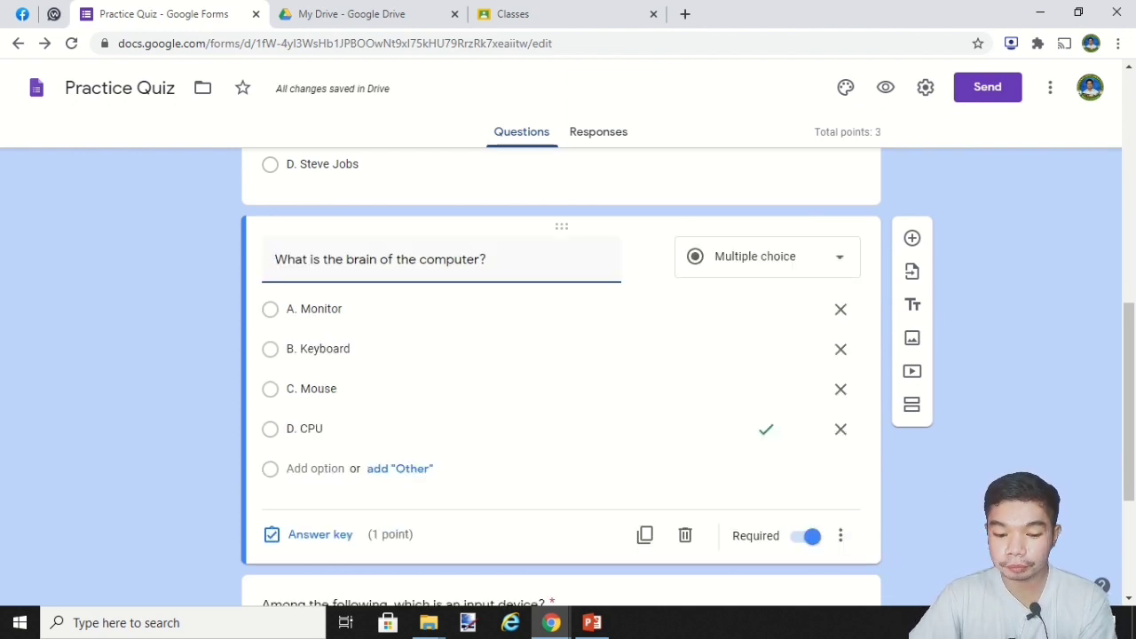
# - Look over the form, open its preview, and examine the quiz header, questions and points as respondents see them
pyautogui.scroll(-3, 988, 491)
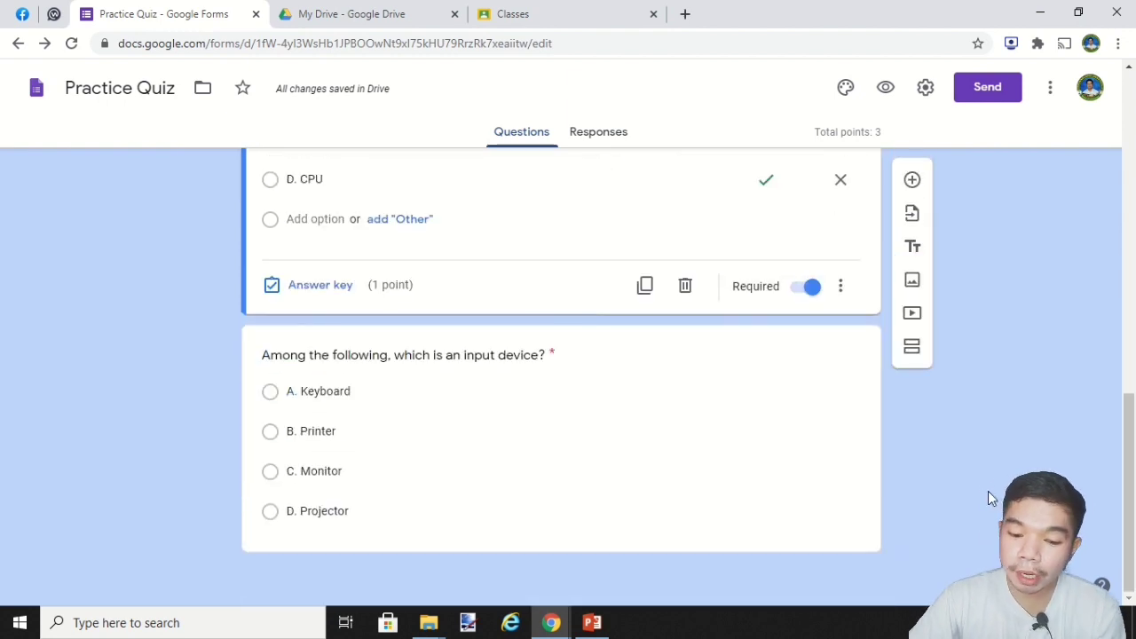
pyautogui.scroll(15, 937, 452)
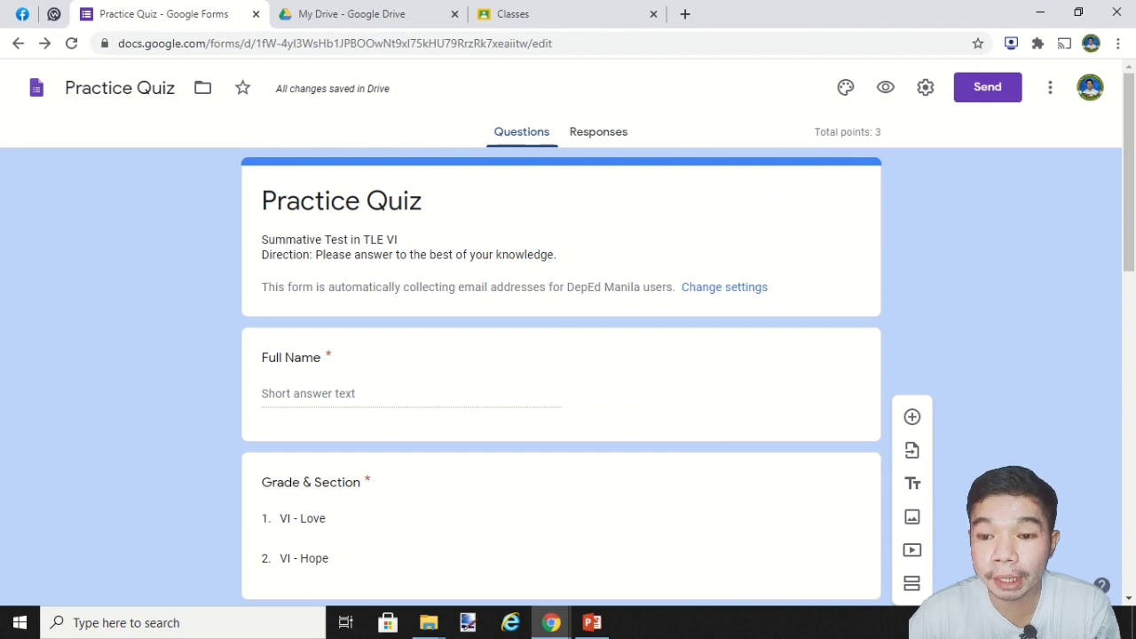
pyautogui.click(886, 88)
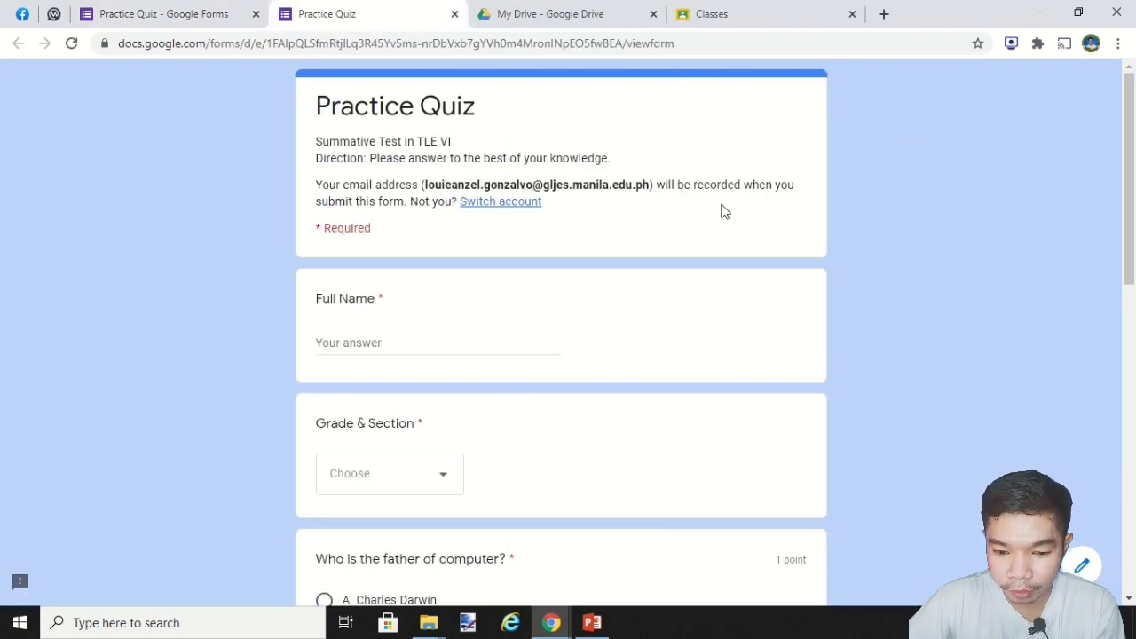
pyautogui.scroll(-1, 545, 270)
pyautogui.scroll(-8, 545, 271)
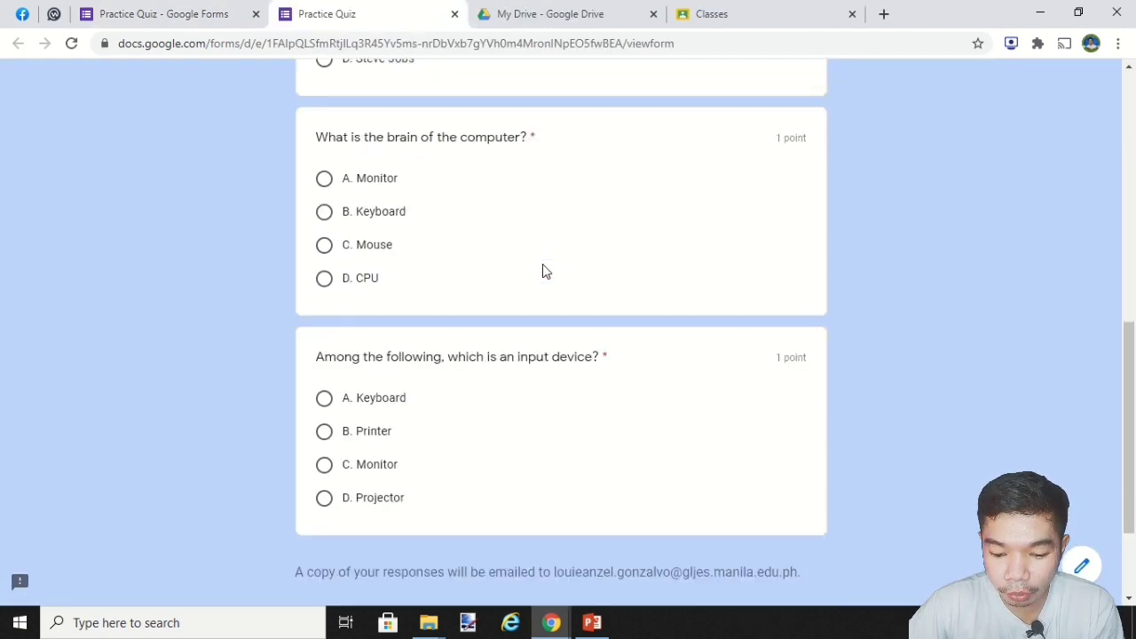
pyautogui.scroll(4, 545, 271)
pyautogui.scroll(5, 545, 271)
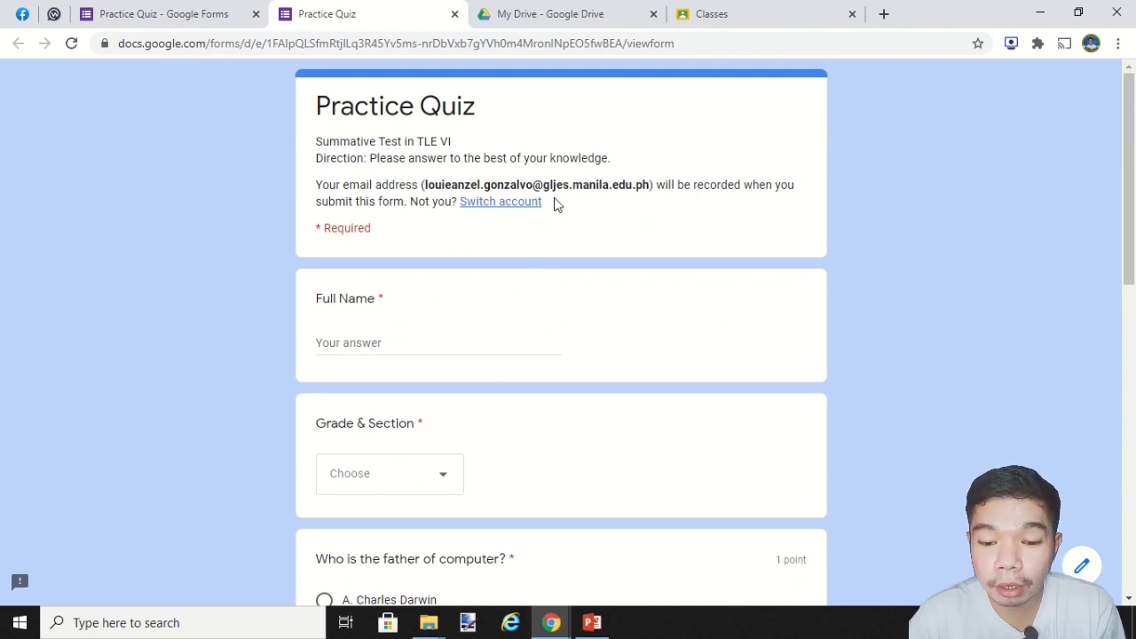
# - Copy the web address of the quiz preview and compare it with the address of the form's editing page
pyautogui.click(677, 44)
pyautogui.rightClick(627, 44)
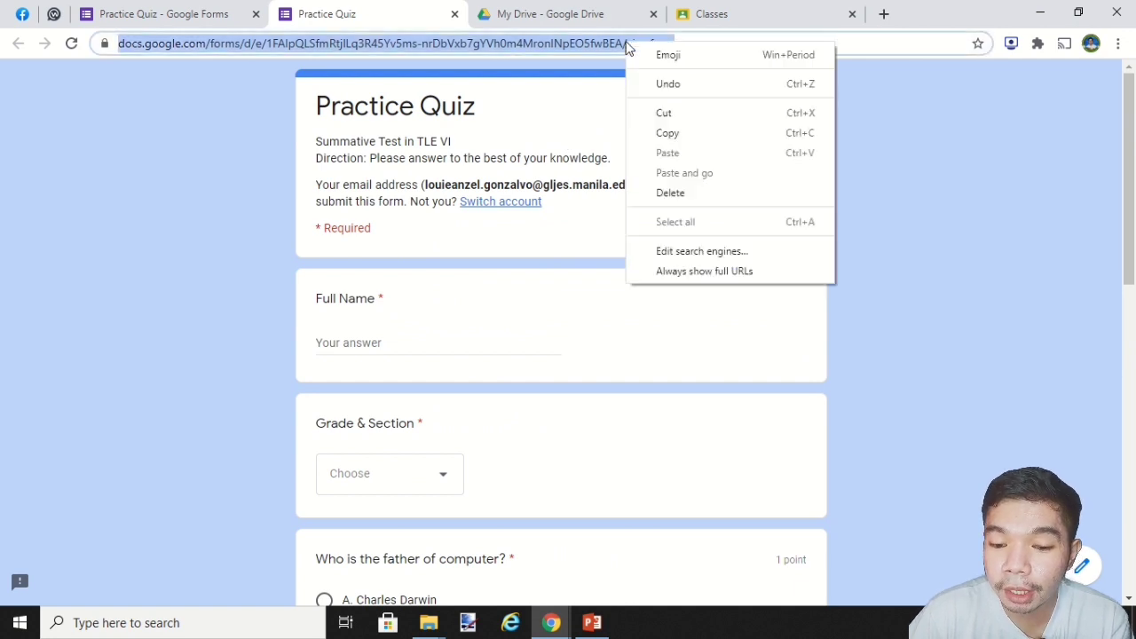
pyautogui.click(667, 134)
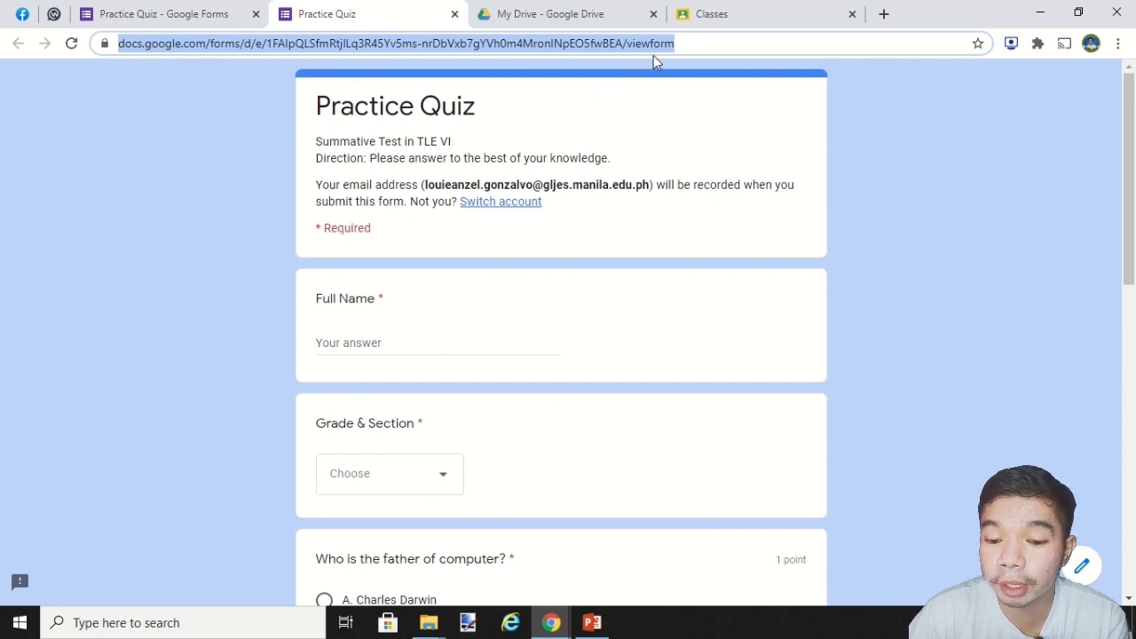
pyautogui.click(203, 10)
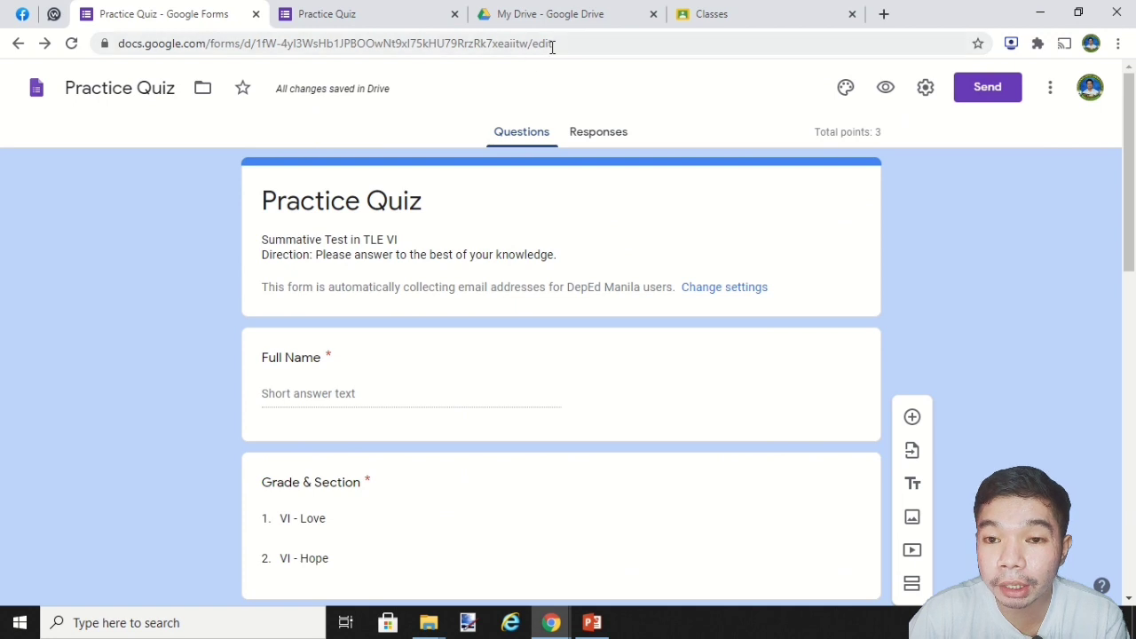
pyautogui.click(360, 11)
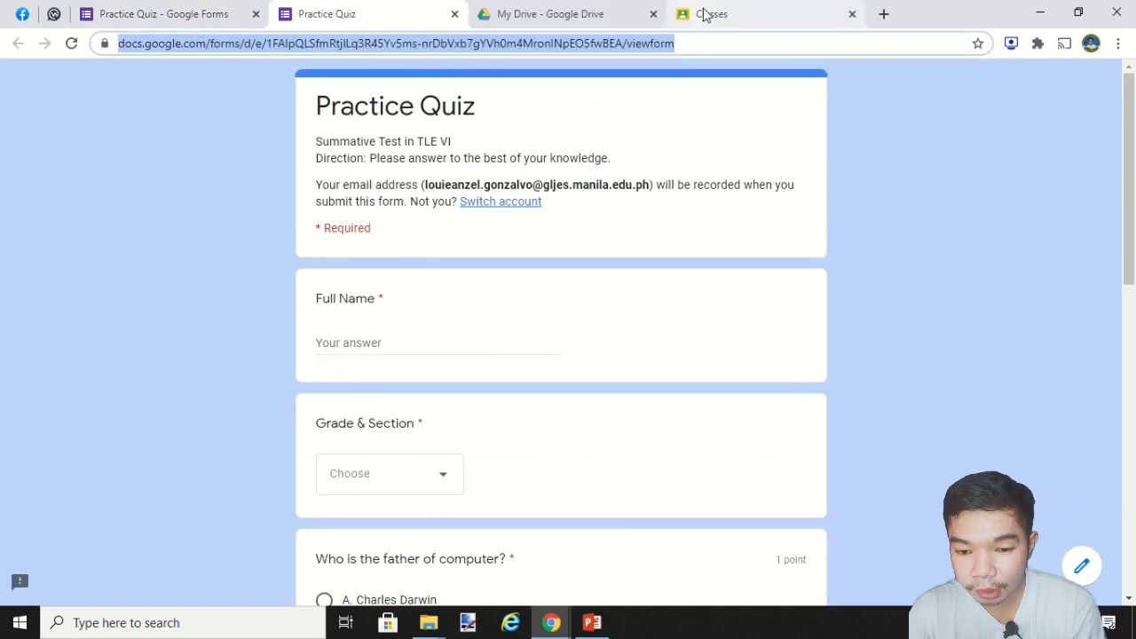
# - Switch to Google Classroom and create an assignment titled "Practice Test" in the TLE VI Love class
pyautogui.click(706, 15)
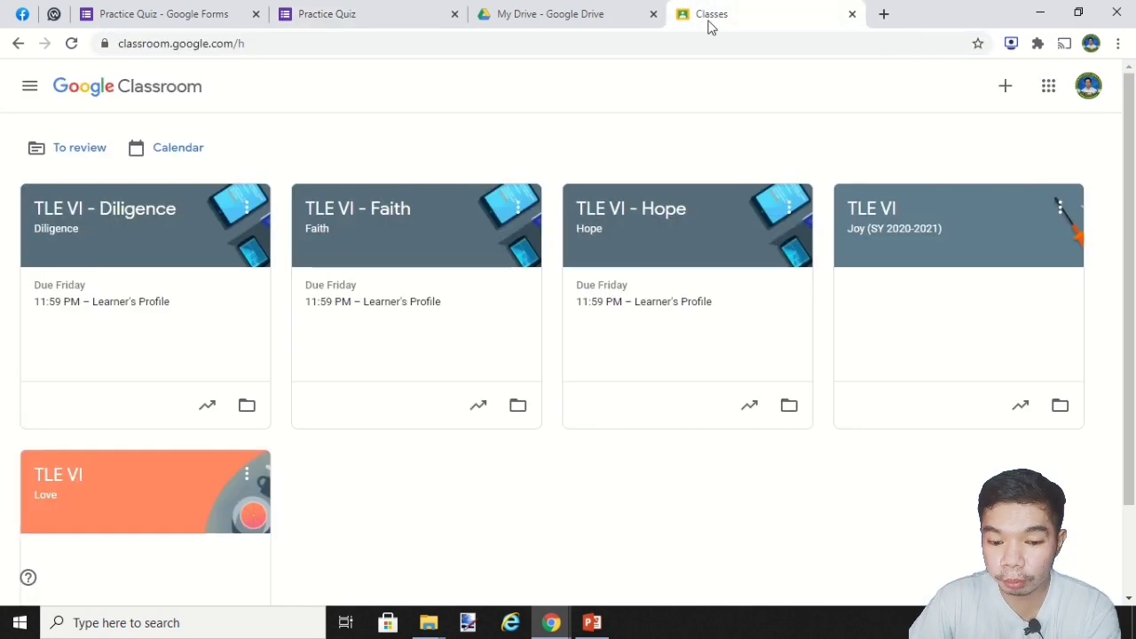
pyautogui.scroll(-2, 331, 311)
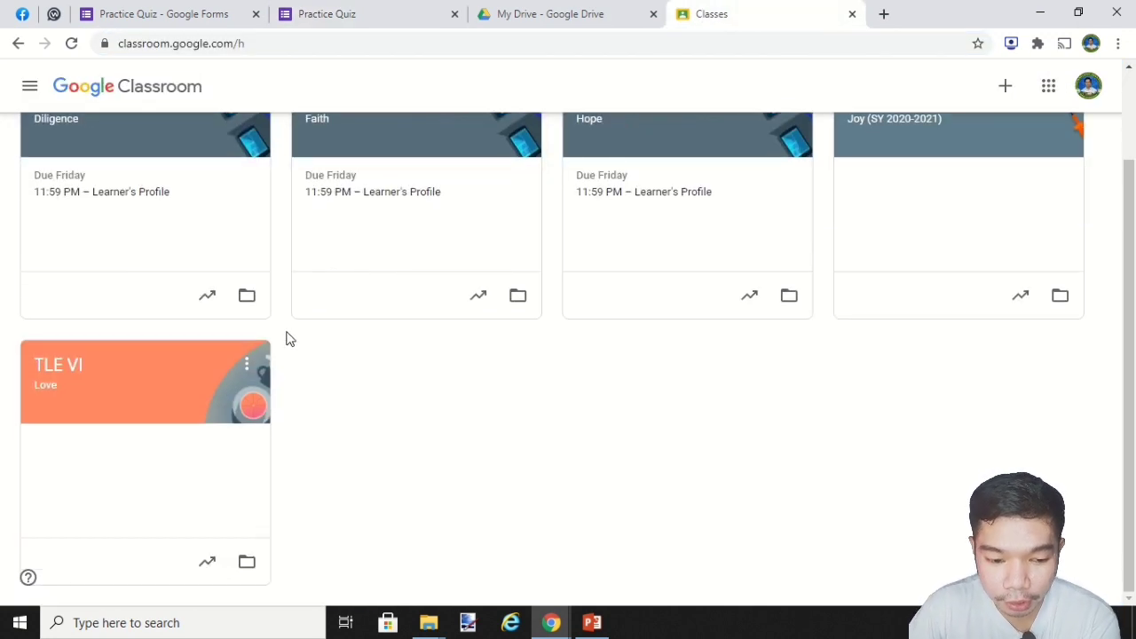
pyautogui.click(53, 368)
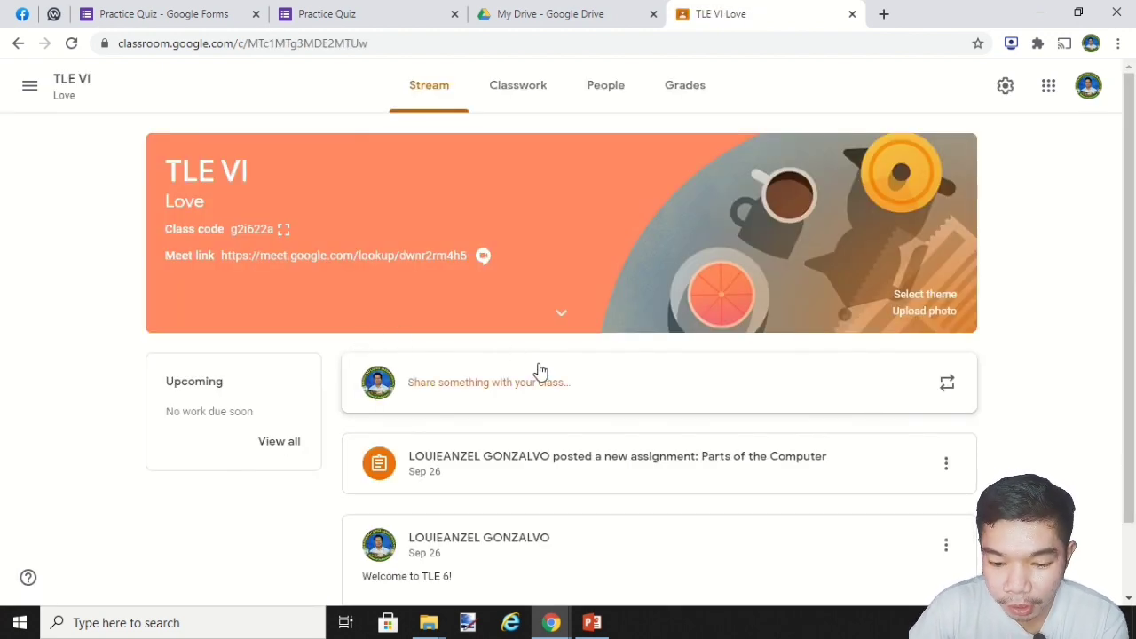
pyautogui.click(531, 109)
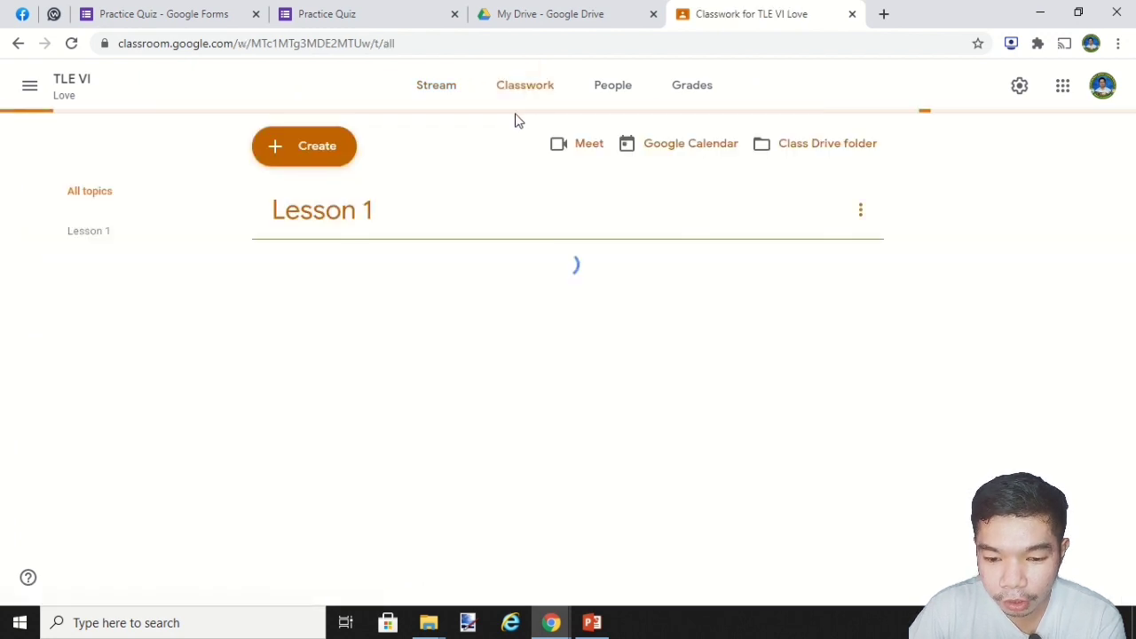
pyautogui.click(327, 160)
pyautogui.click(331, 198)
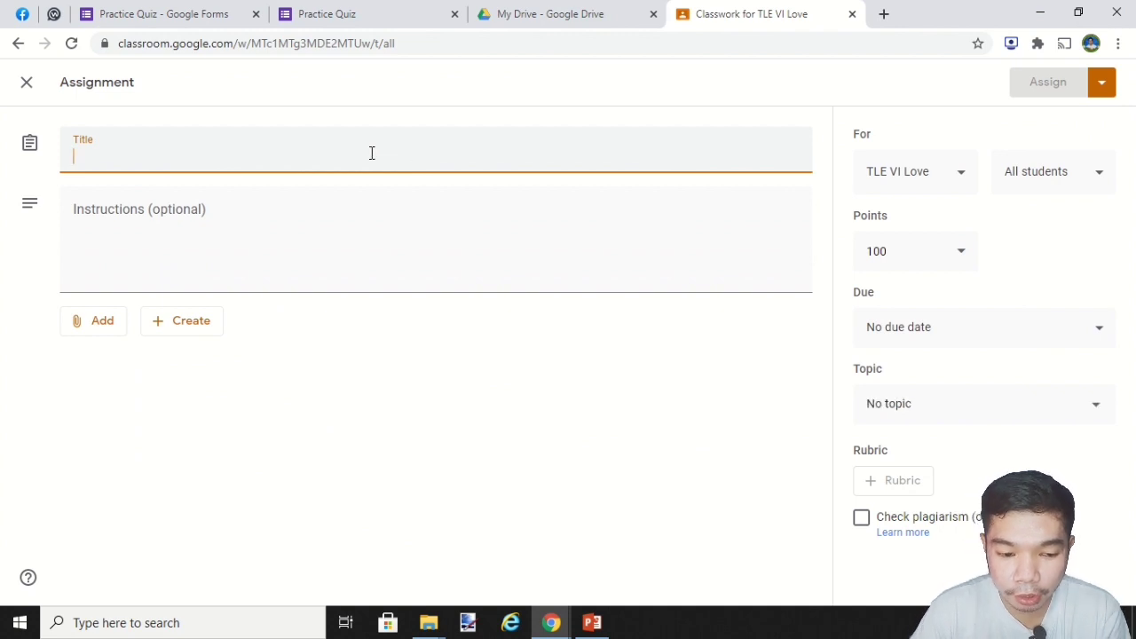
pyautogui.write('Practice Test')
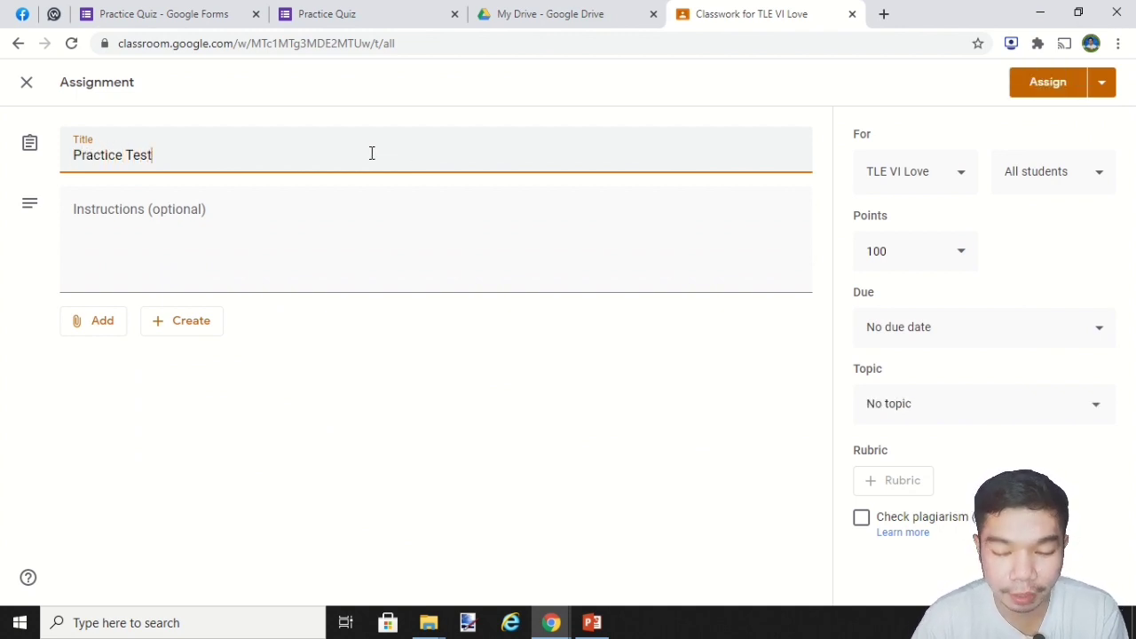
# - Attach the copied quiz web address to the Practice Test assignment as a link
pyautogui.click(100, 323)
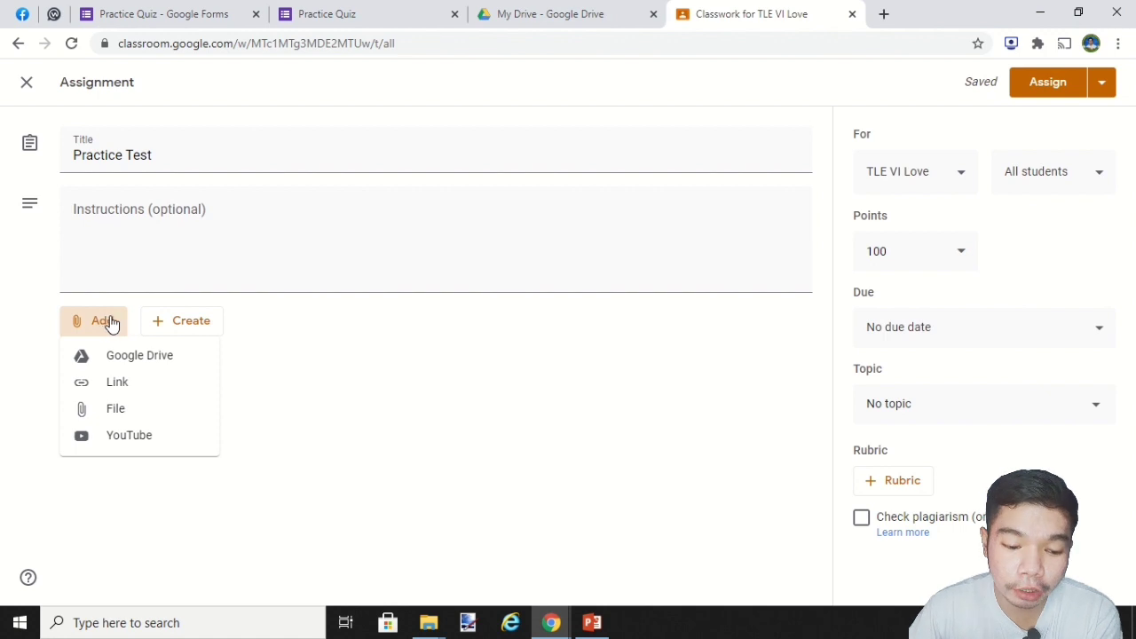
pyautogui.click(122, 384)
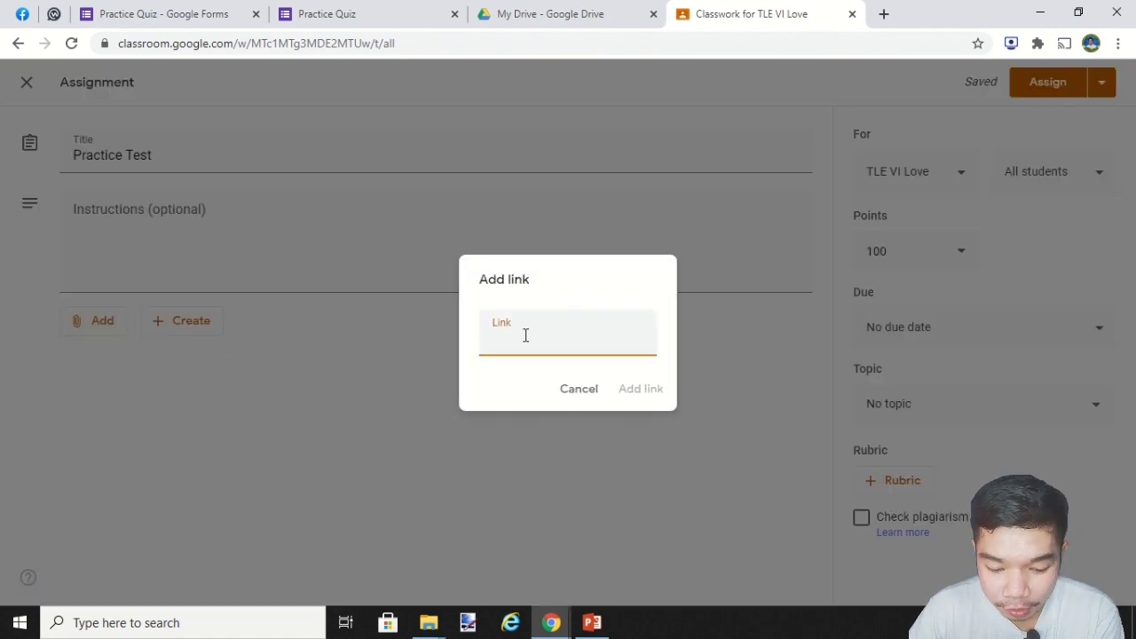
pyautogui.hotkey('ctrl', 'v')
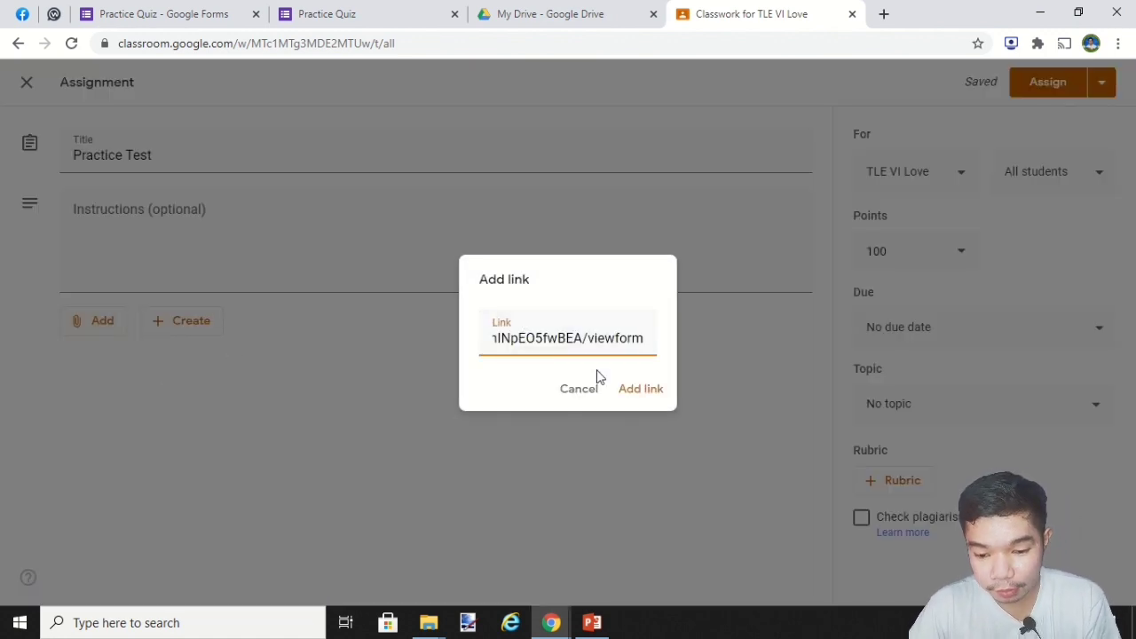
pyautogui.click(640, 392)
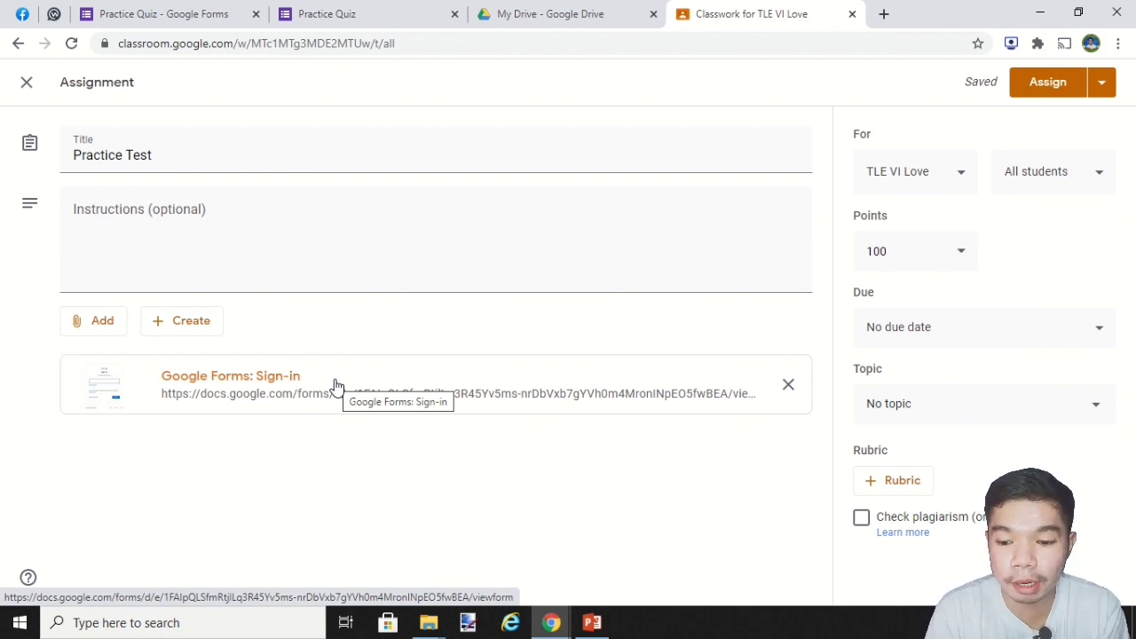
# - Set the assignment's points to Ungraded and review which classes and students it can be assigned to
pyautogui.click(956, 259)
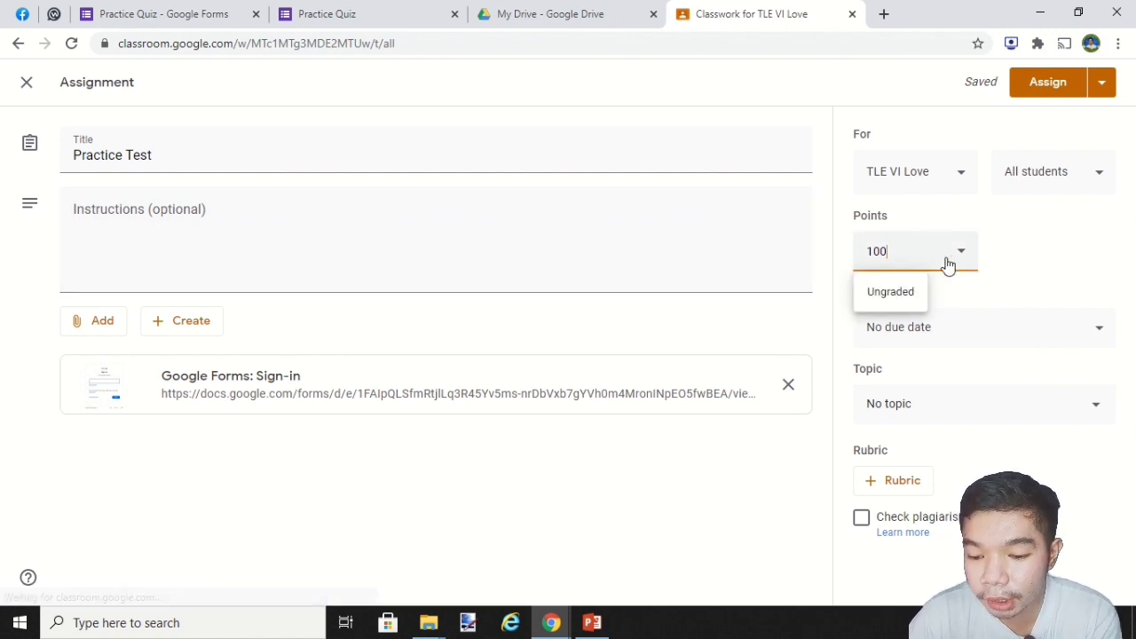
pyautogui.click(899, 297)
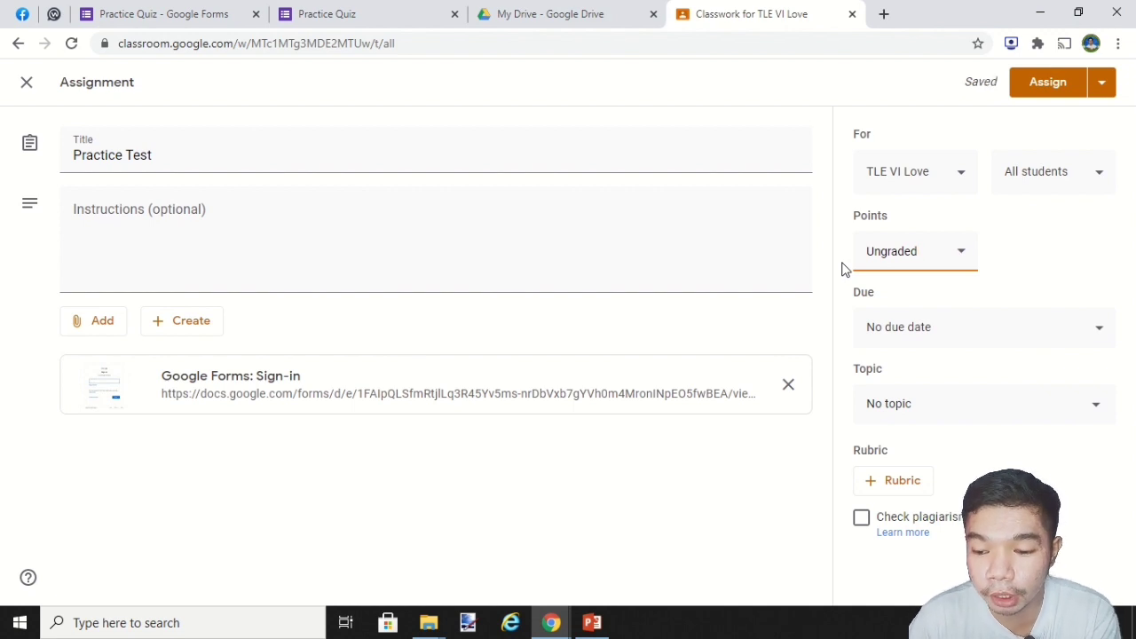
pyautogui.click(952, 175)
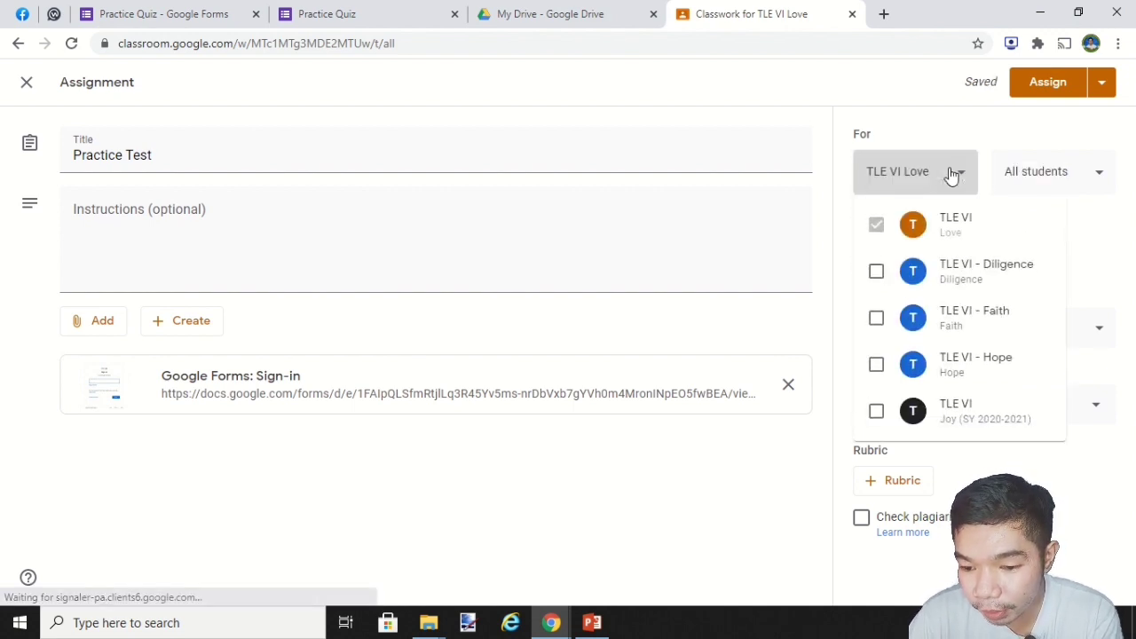
pyautogui.click(1008, 186)
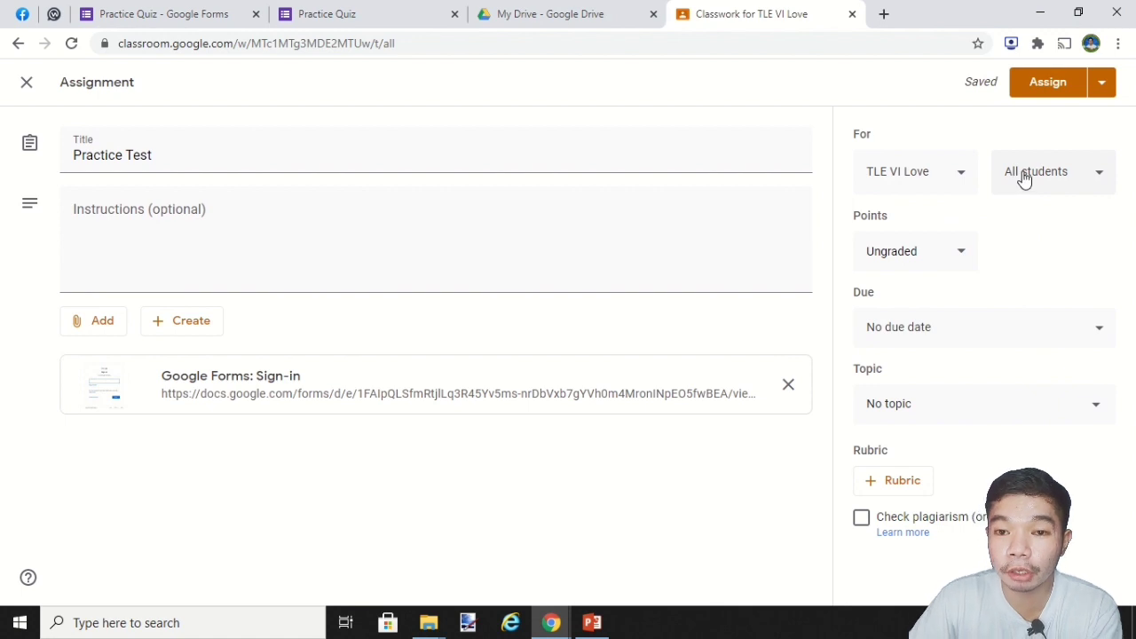
pyautogui.click(1025, 177)
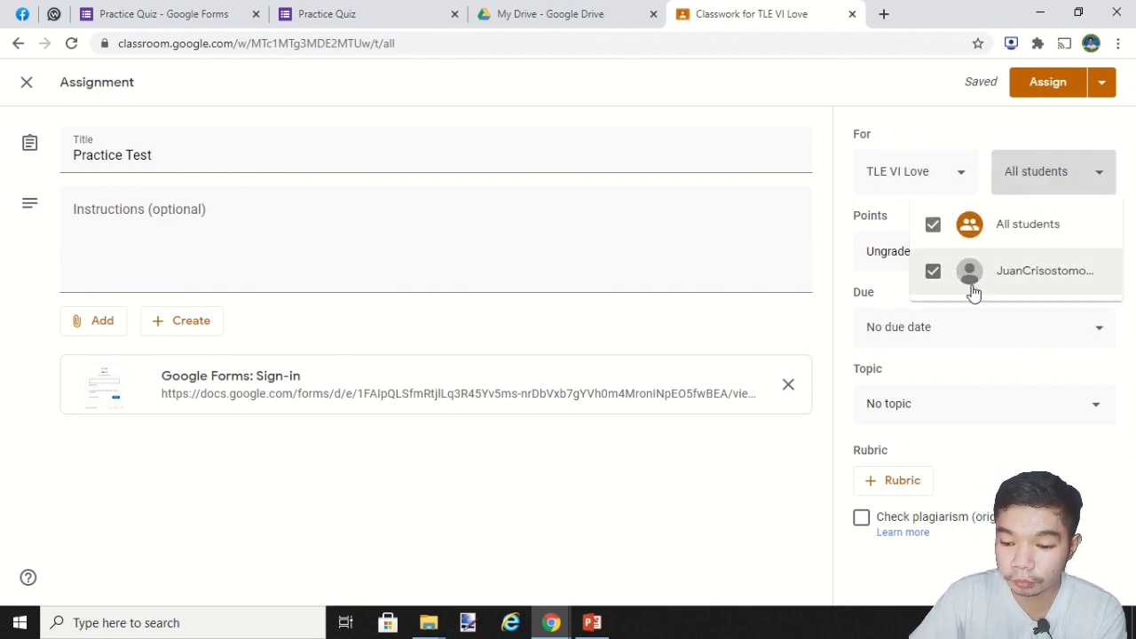
pyautogui.click(1046, 178)
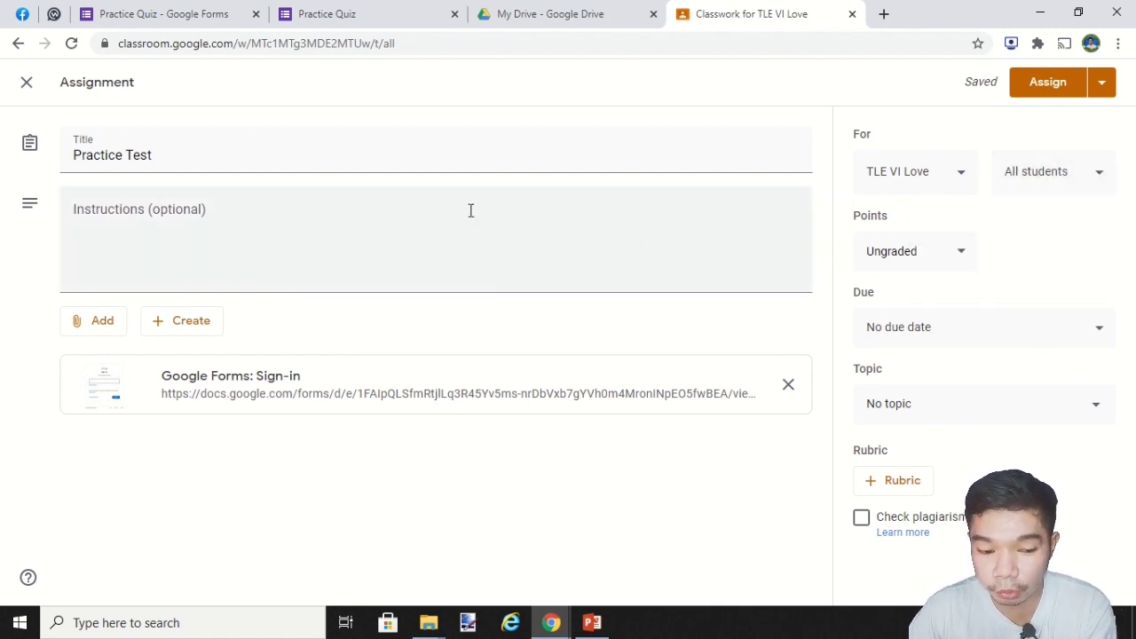
# - Assign the Practice Test with the instructions "Please answer this." and open its student work from the class stream
pyautogui.click(400, 242)
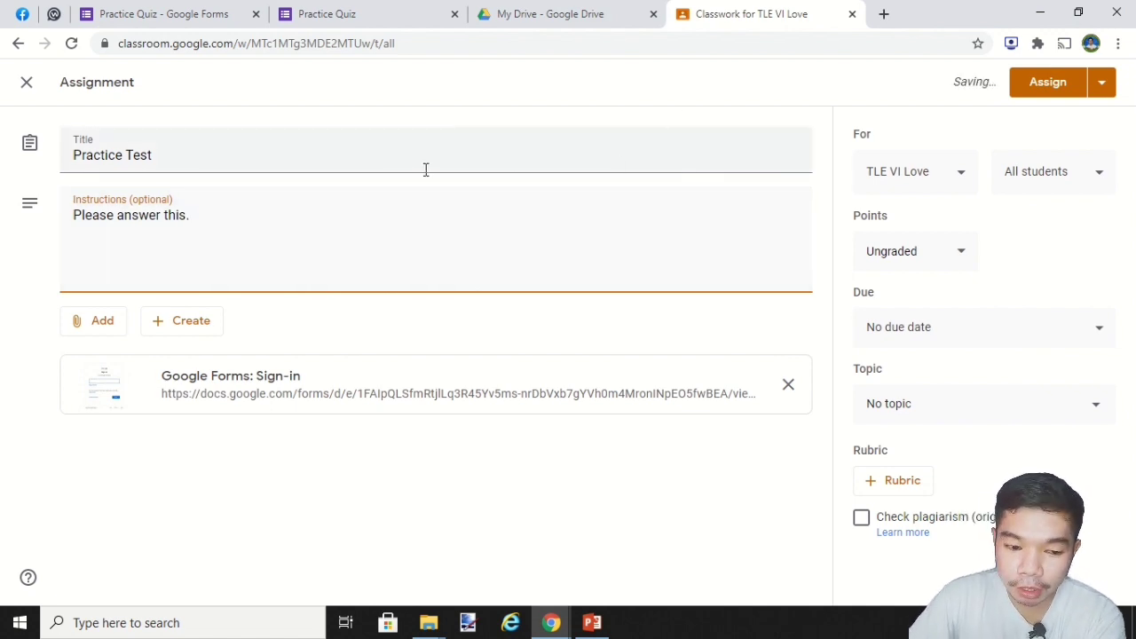
pyautogui.click(1020, 89)
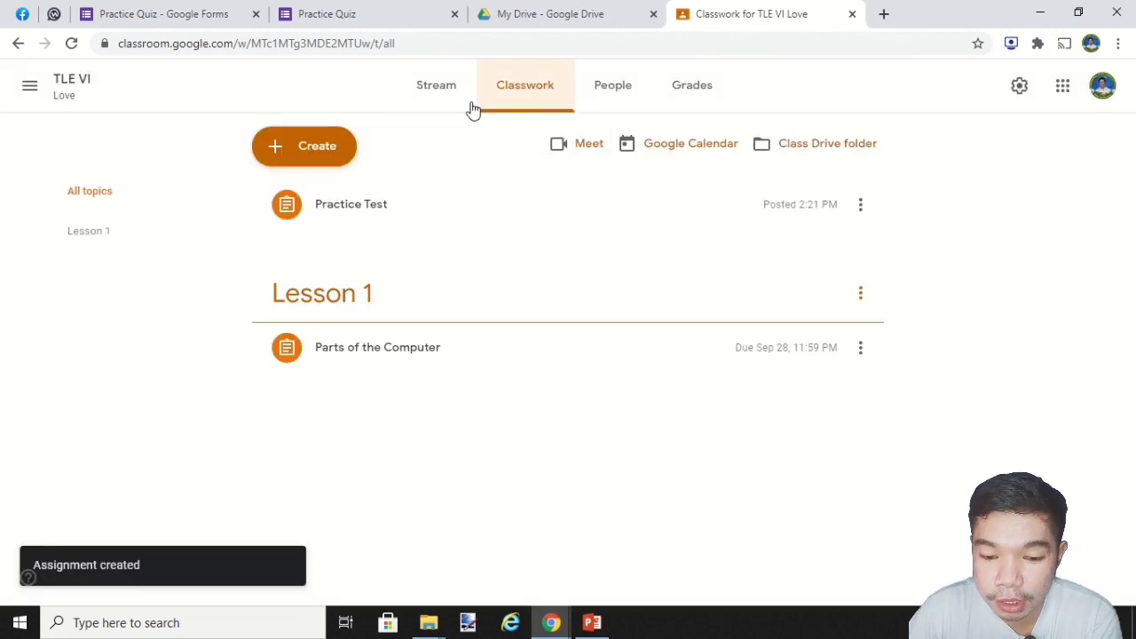
pyautogui.click(437, 90)
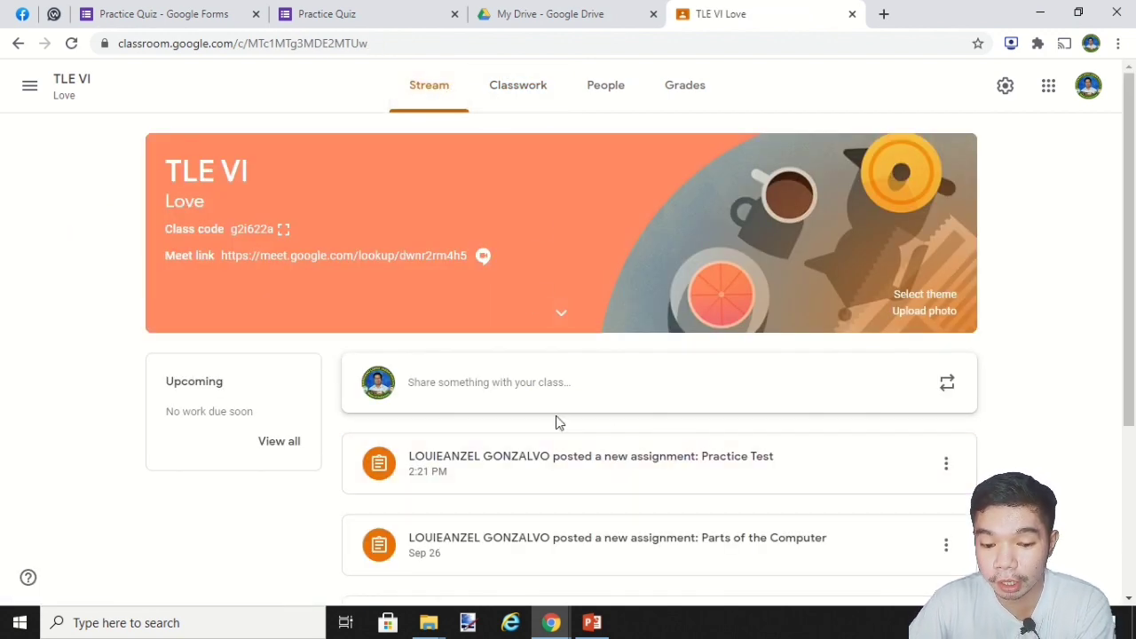
pyautogui.click(507, 468)
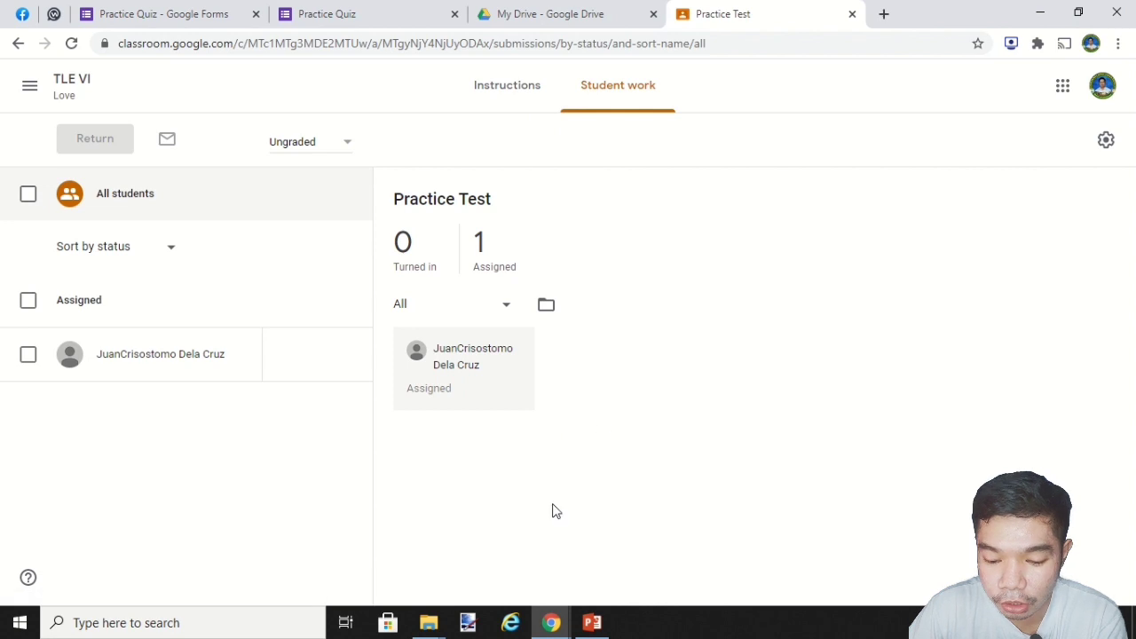
# - Switch to the student's incognito Chrome window and go to the Google Classroom class list
pyautogui.moveTo(551, 625)
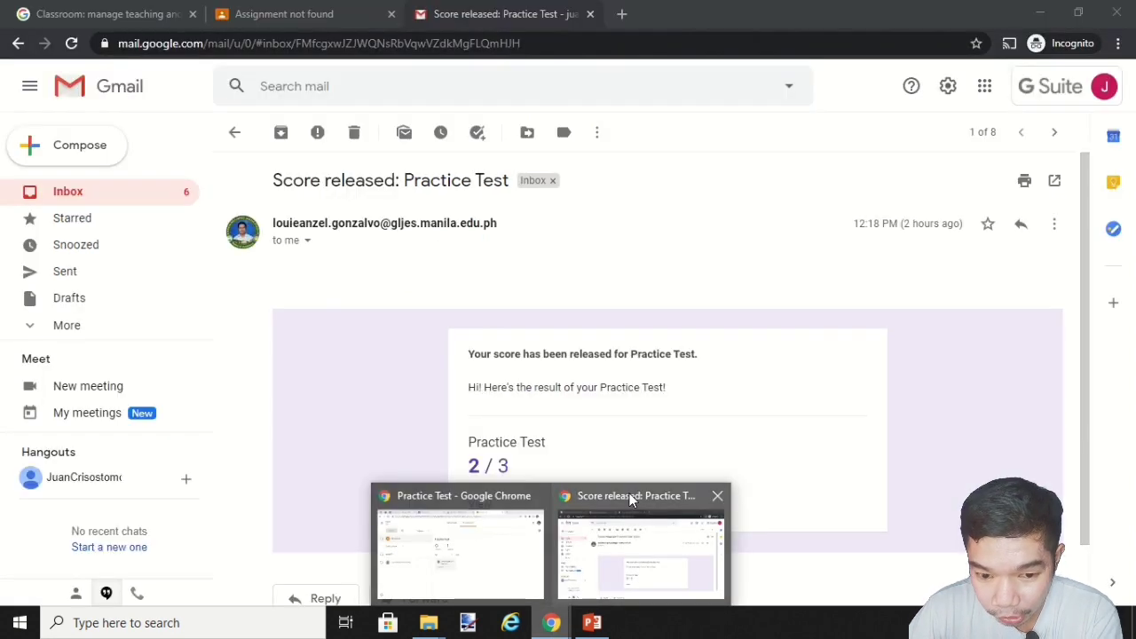
pyautogui.click(629, 500)
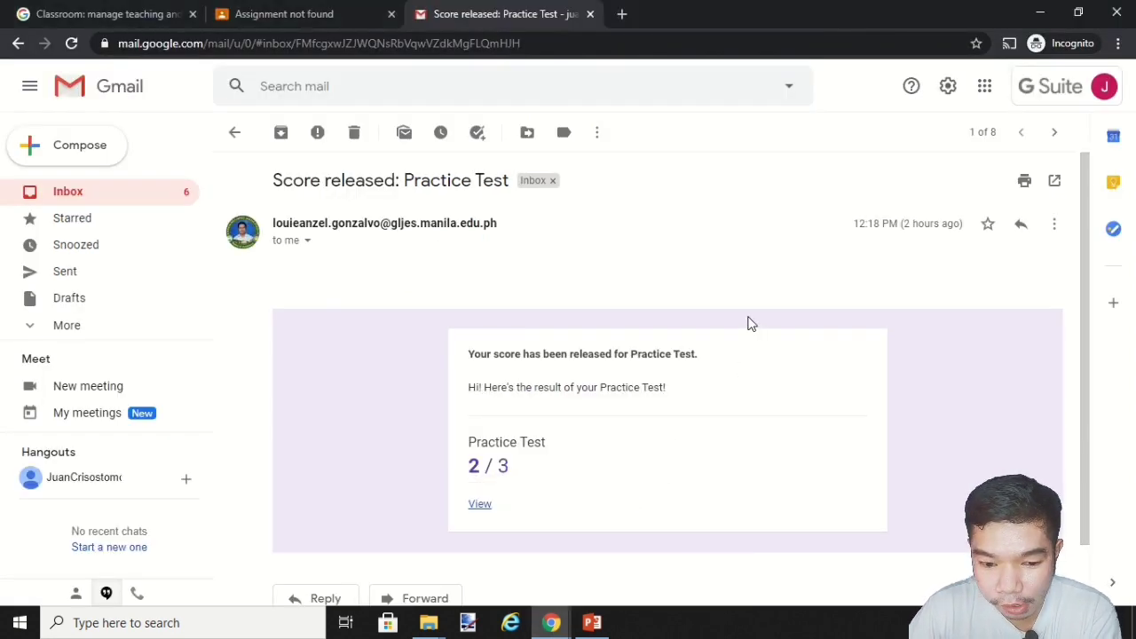
pyautogui.click(130, 194)
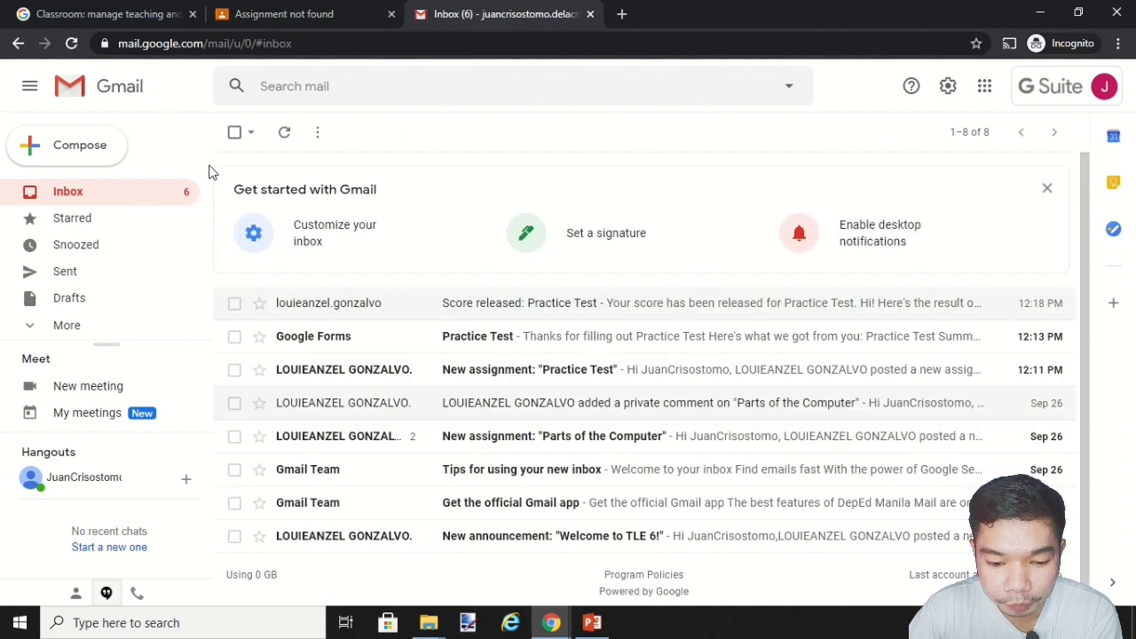
pyautogui.click(312, 14)
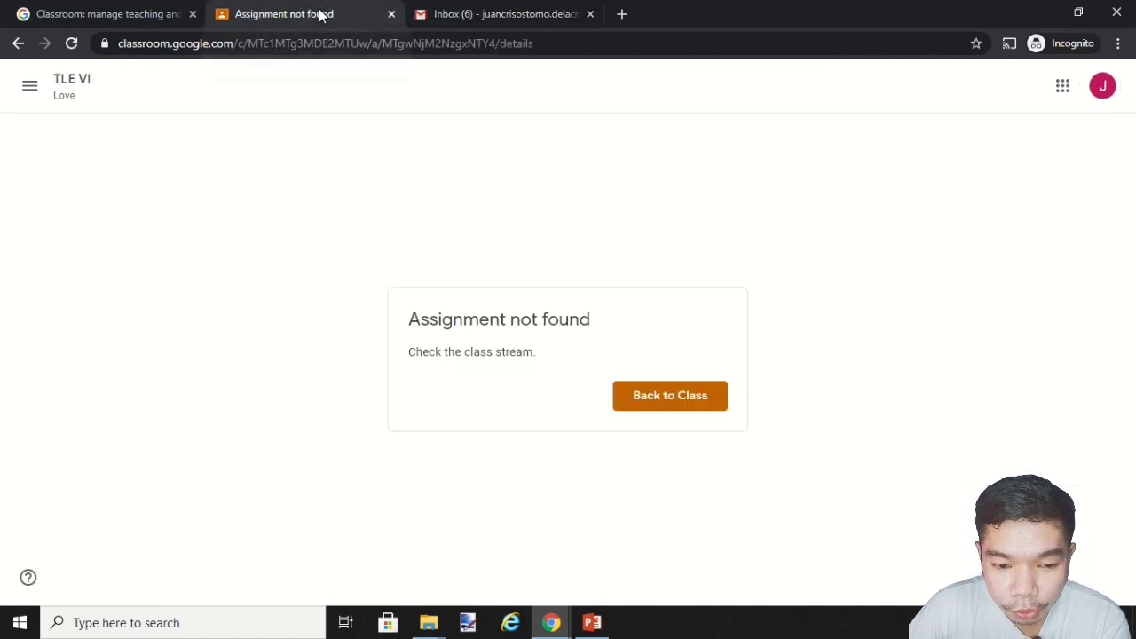
pyautogui.click(32, 94)
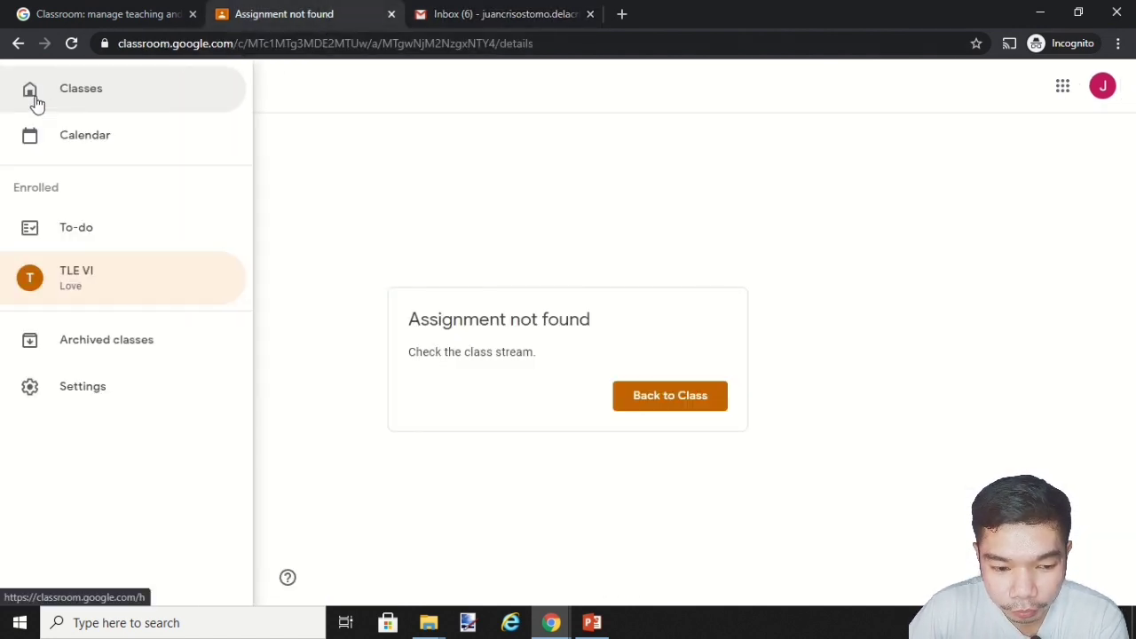
pyautogui.click(74, 102)
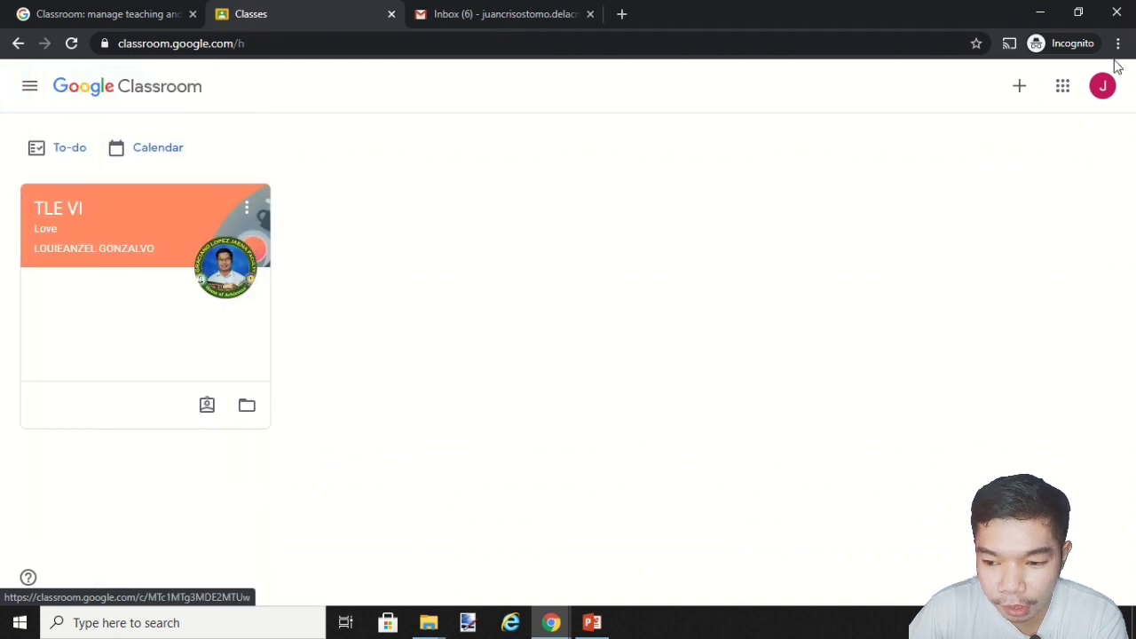
pyautogui.click(1104, 88)
pyautogui.click(1105, 90)
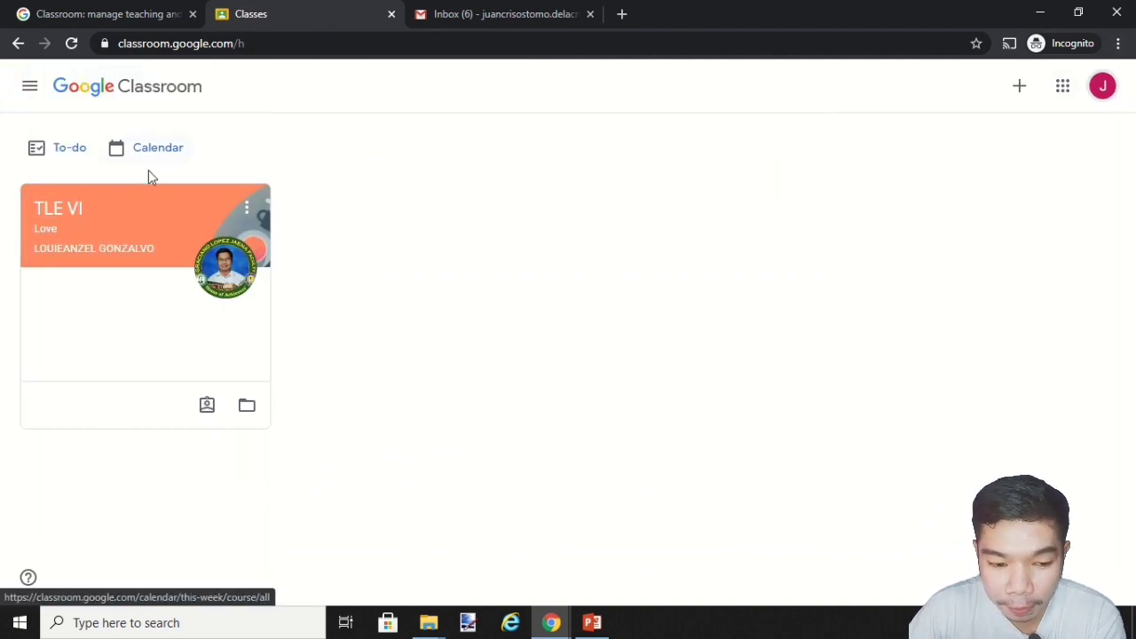
# - Open the Practice Test assignment in the student's TLE VI Love class and follow its attached quiz link
pyautogui.click(64, 207)
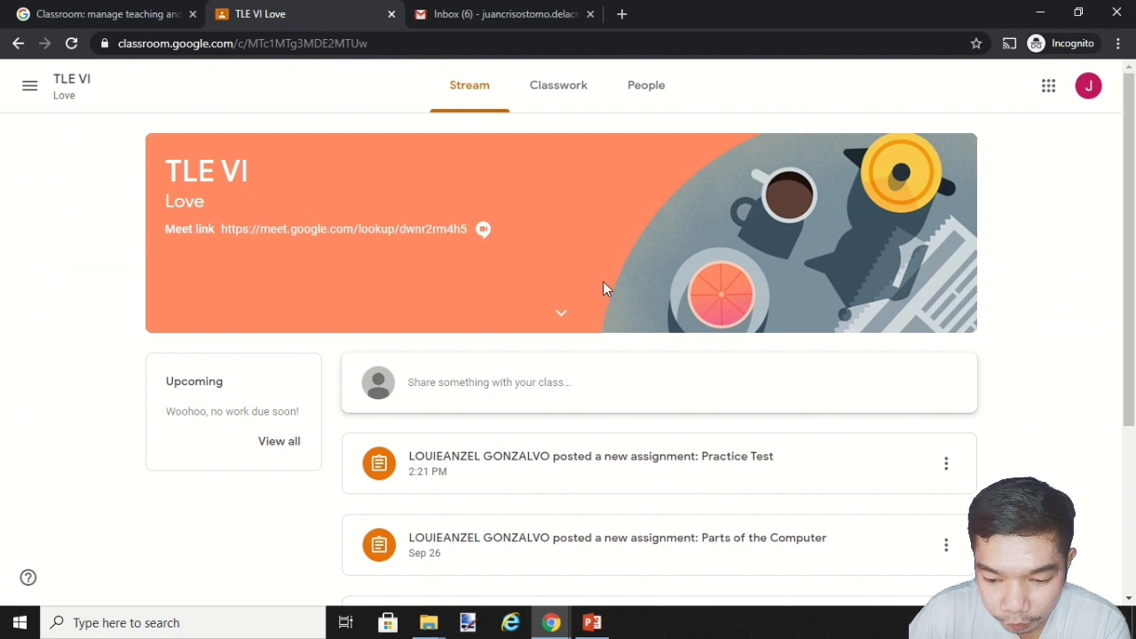
pyautogui.click(620, 470)
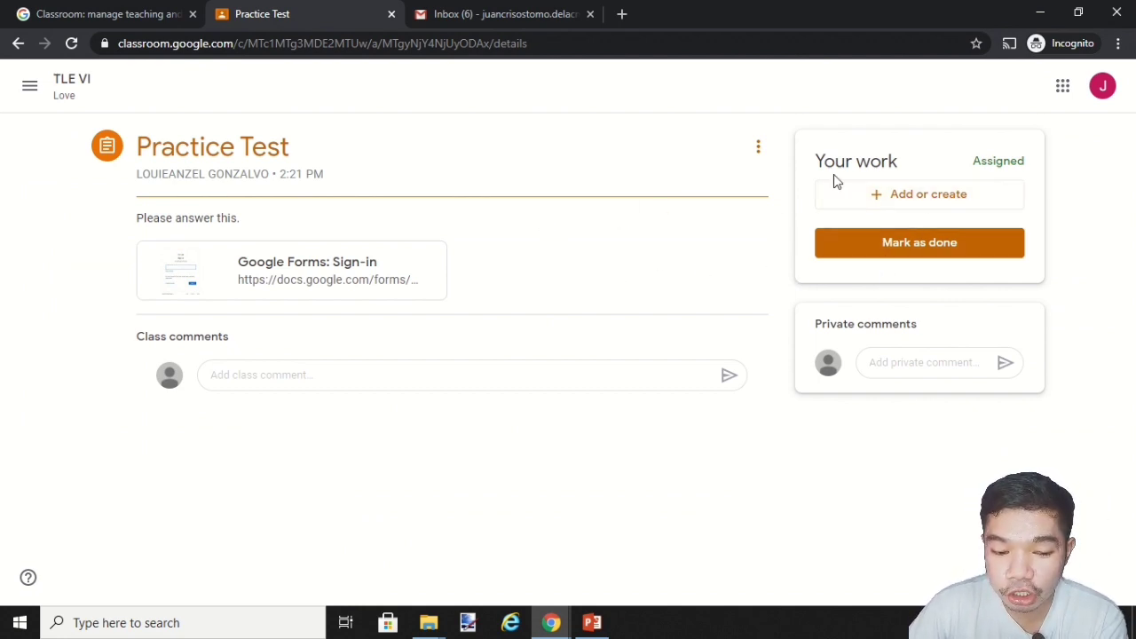
pyautogui.click(272, 269)
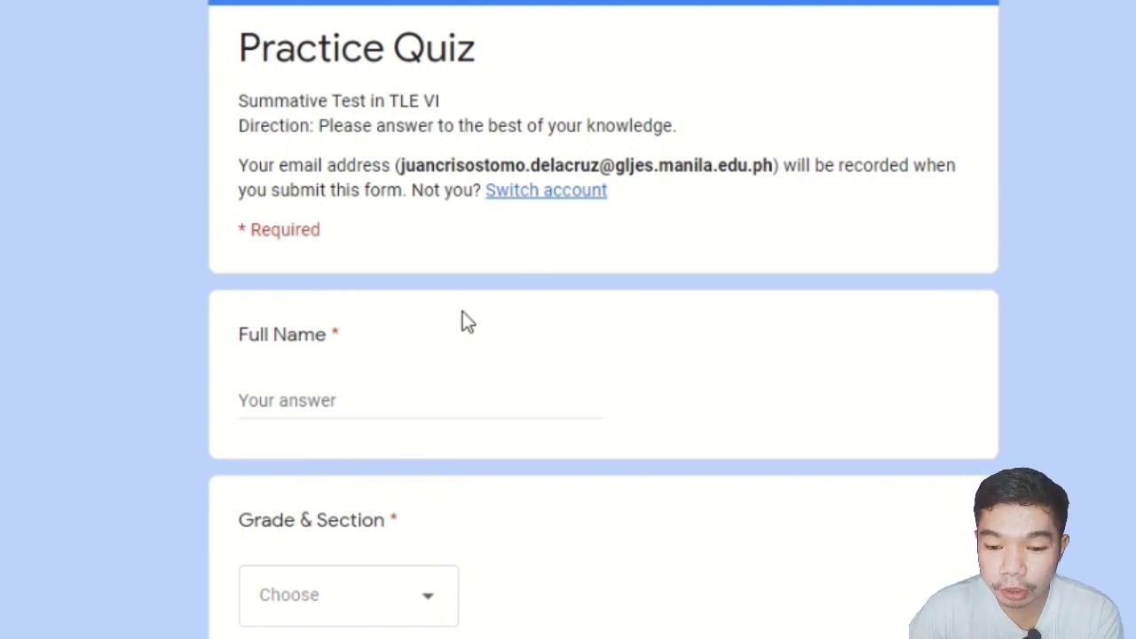
# - Enter the student's full name in the quiz's Full Name question
pyautogui.scroll(-1, 452, 324)
pyautogui.click(400, 283)
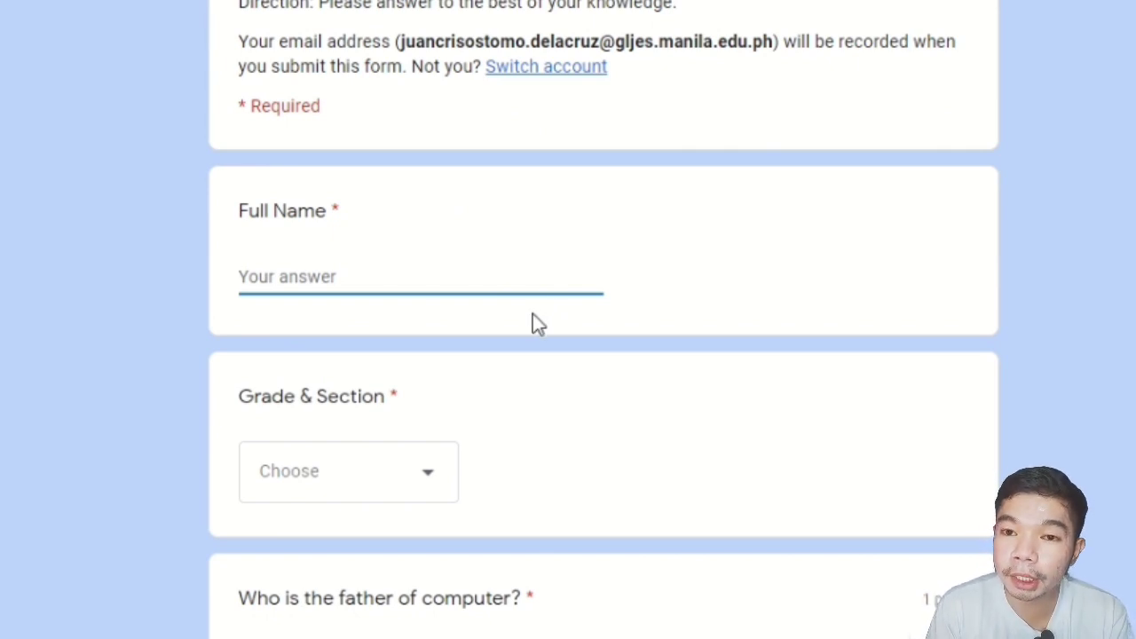
pyautogui.write('J')
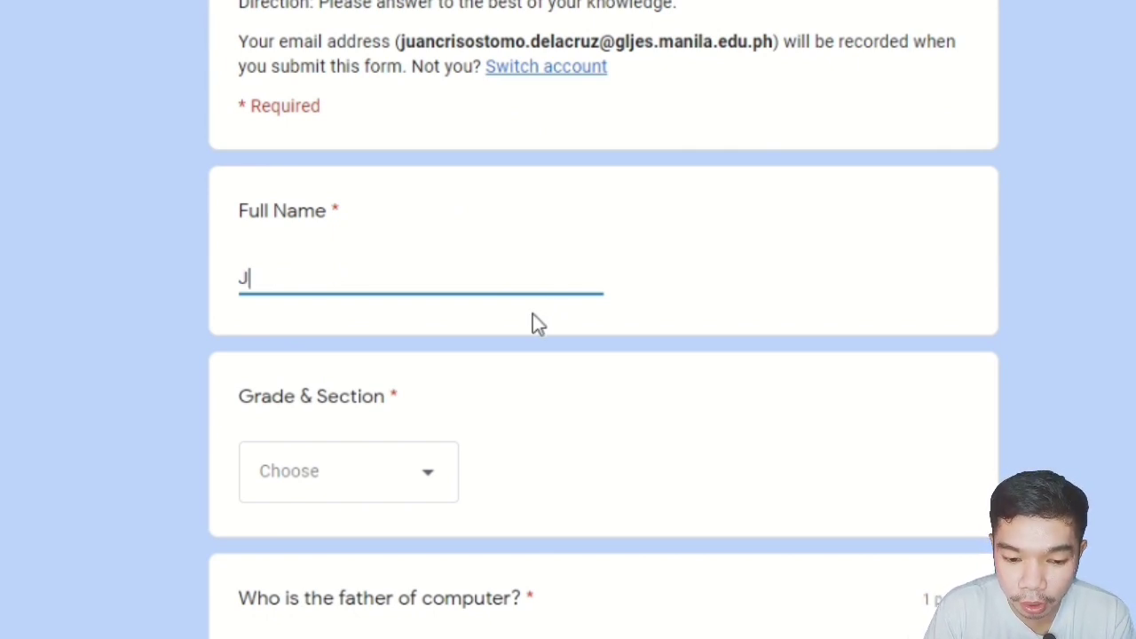
pyautogui.write('uan Cris')
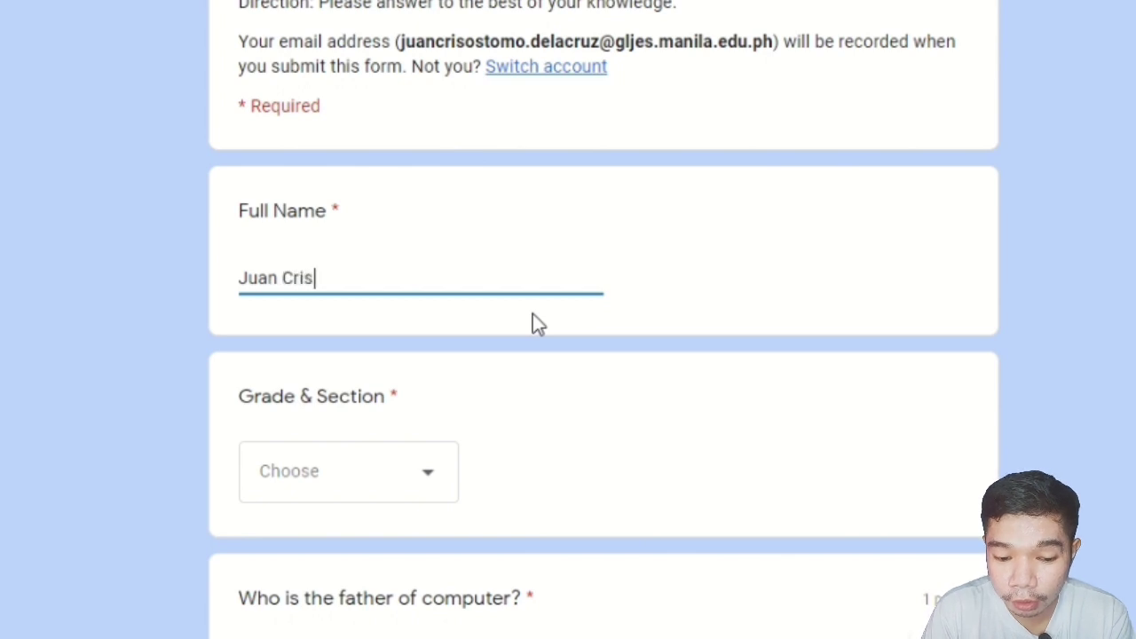
pyautogui.write('ostomo ')
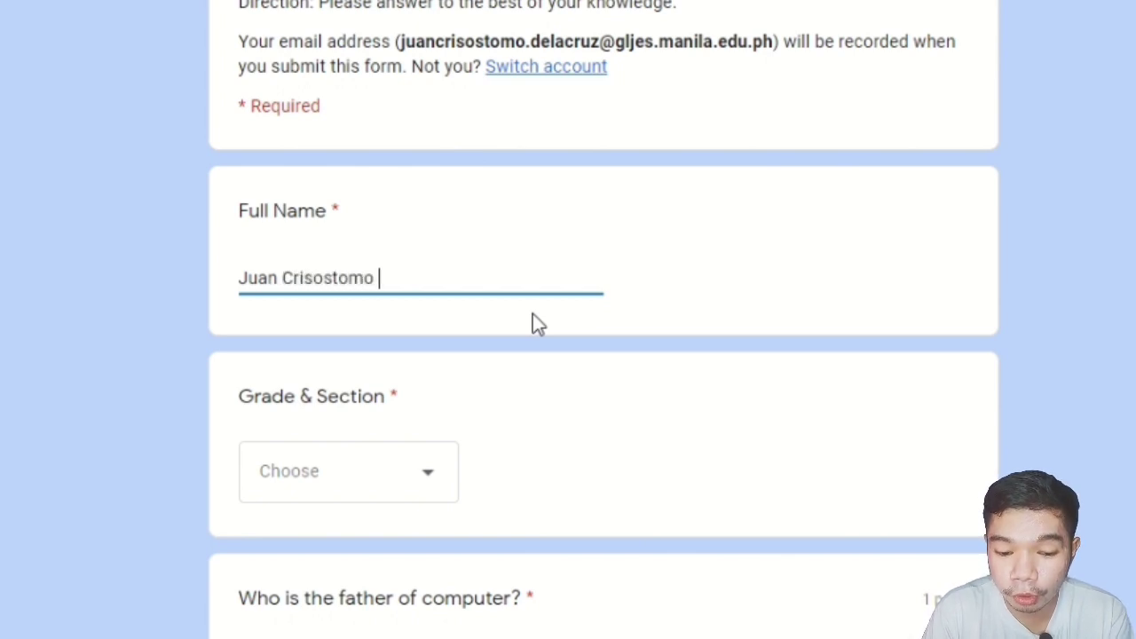
pyautogui.write('Dela Cruz')
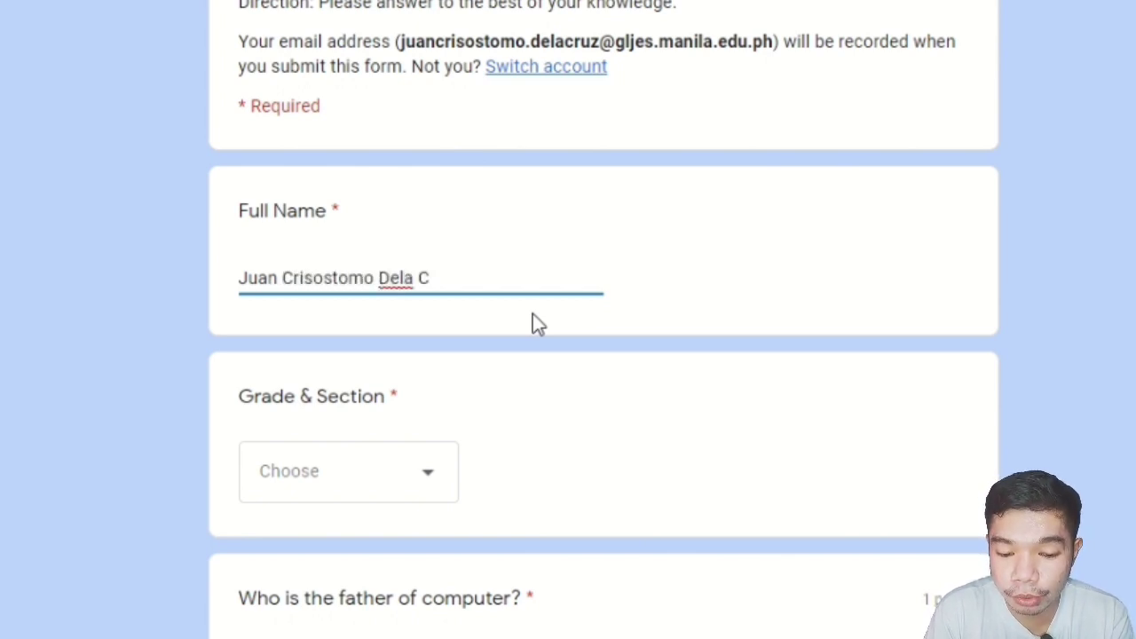
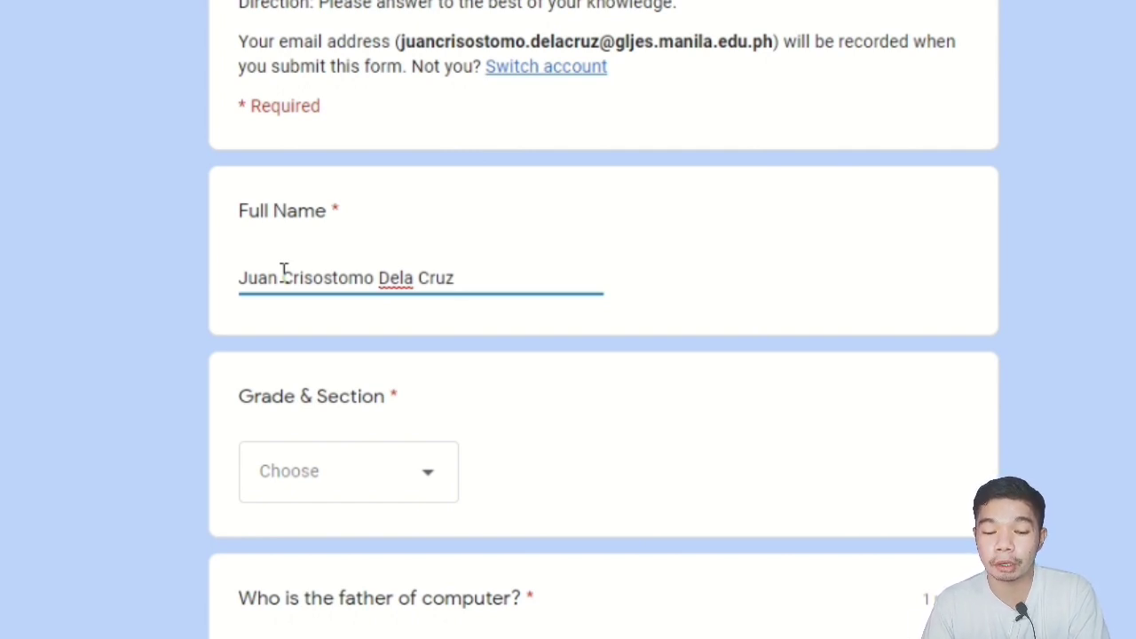
# - Choose VI - Love as the Grade & Section and try to submit the quiz with its three computer questions unanswered
pyautogui.click(395, 470)
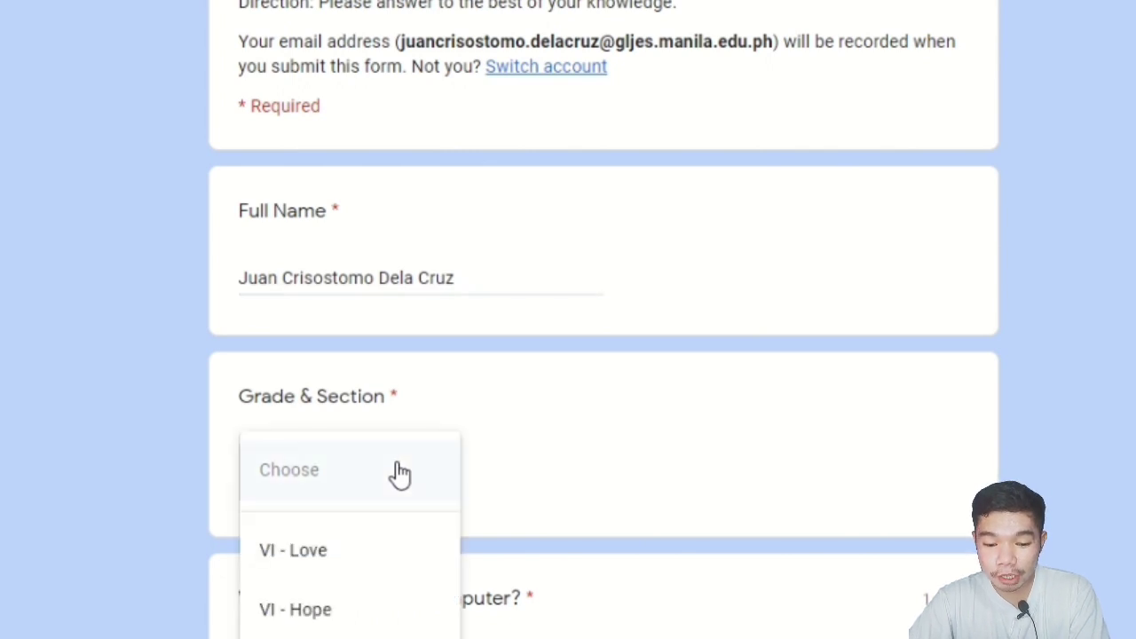
pyautogui.click(335, 571)
pyautogui.scroll(-3, 701, 448)
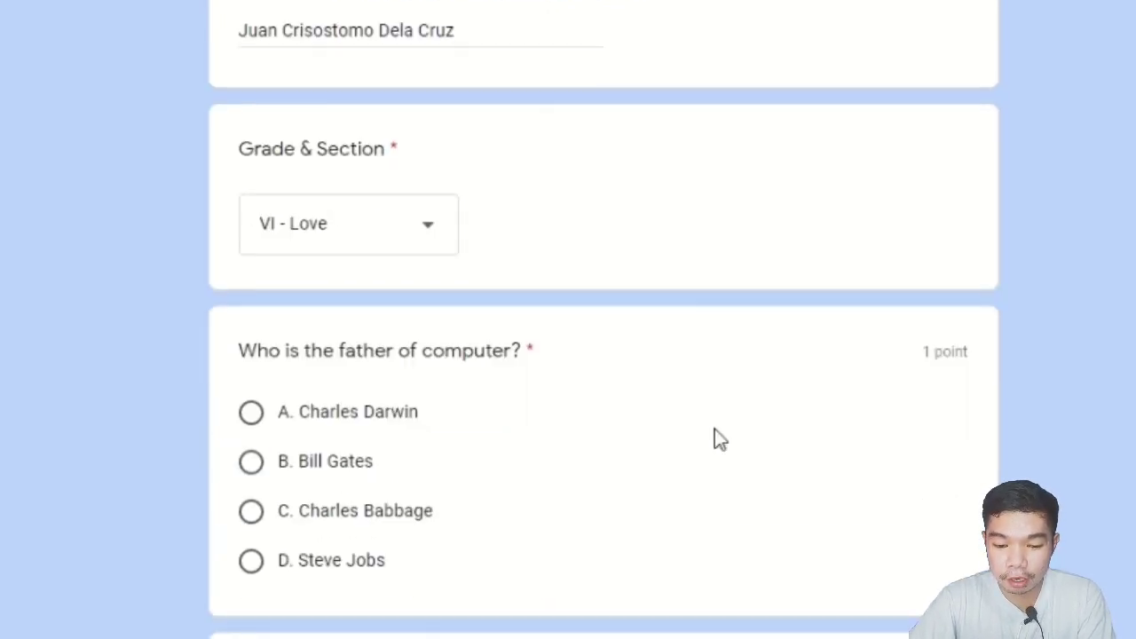
pyautogui.scroll(-2, 715, 439)
pyautogui.scroll(-3, 806, 310)
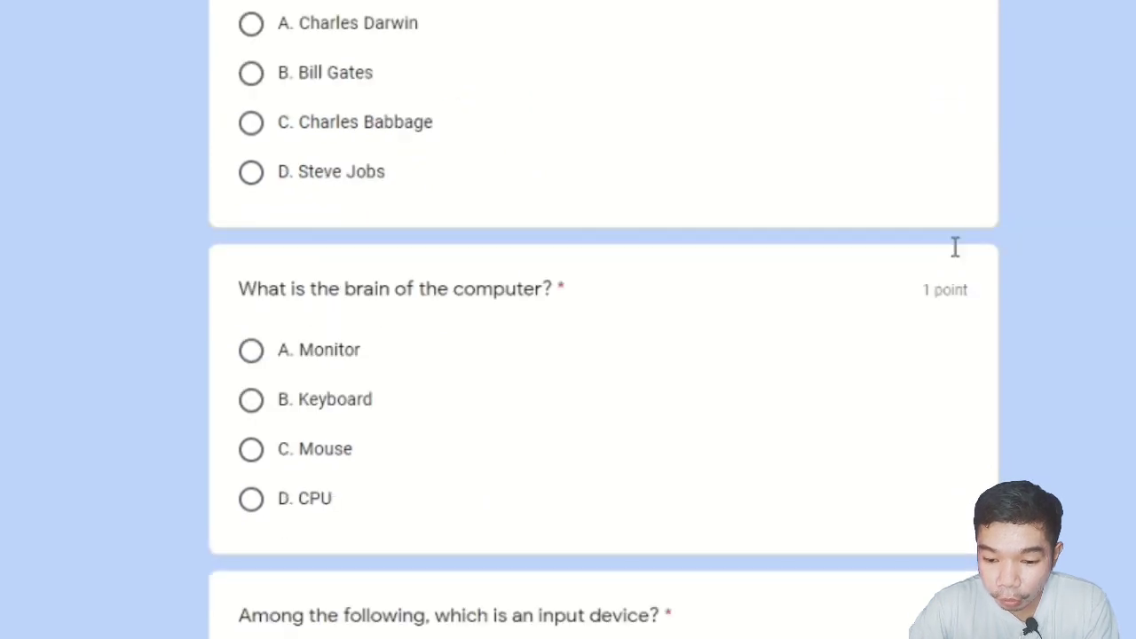
pyautogui.scroll(-1, 946, 482)
pyautogui.scroll(4, 856, 408)
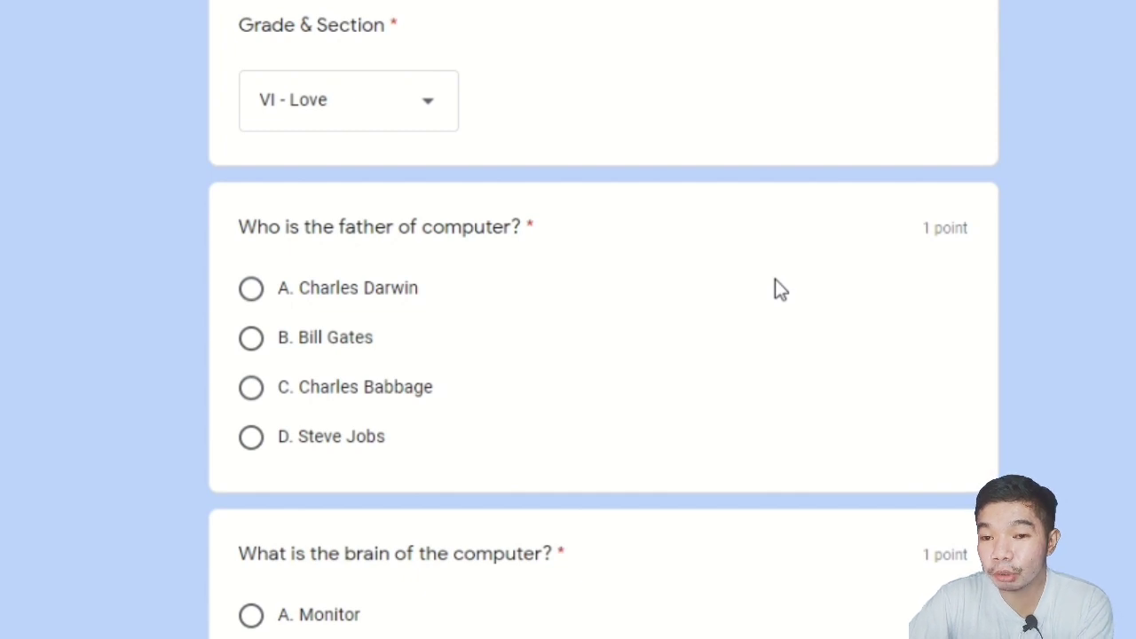
pyautogui.scroll(-8, 687, 306)
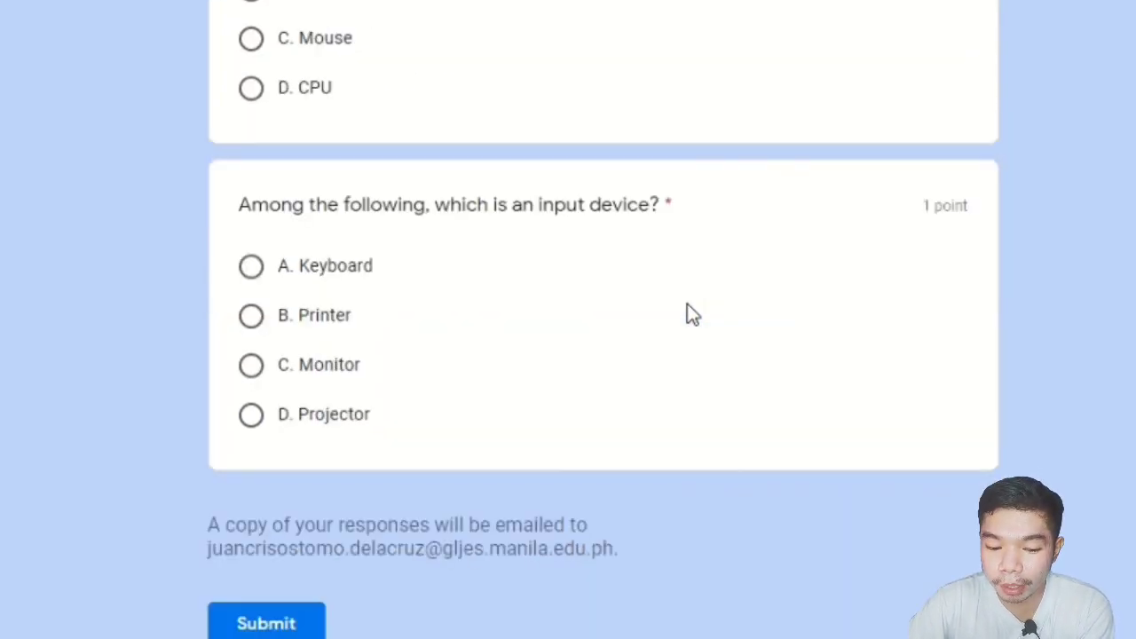
pyautogui.click(240, 586)
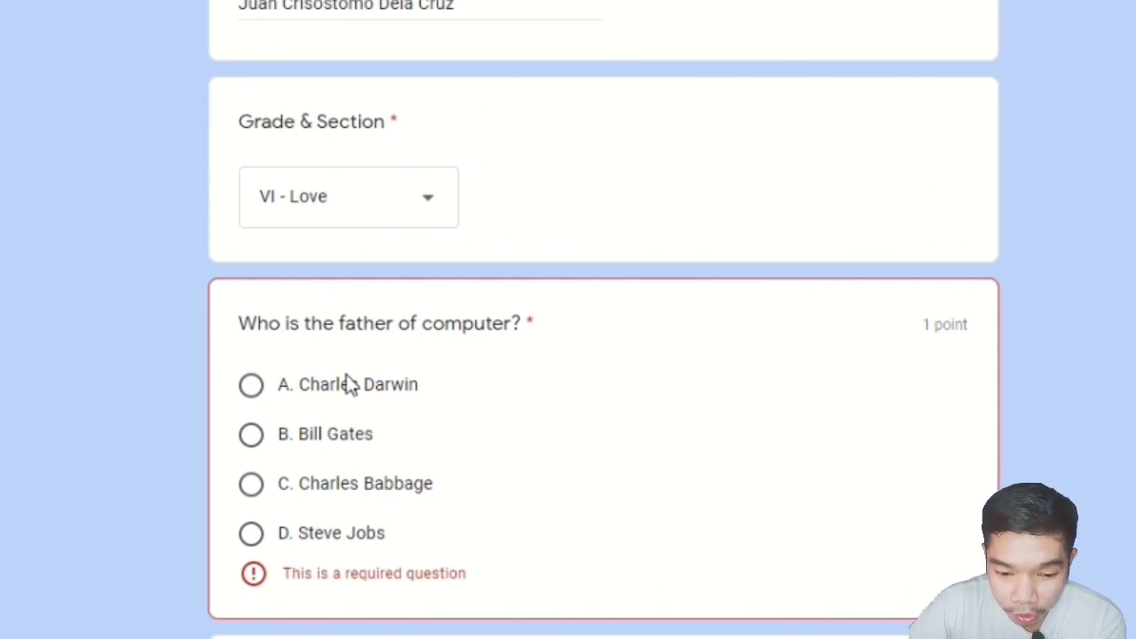
# - Answer the quiz with C. Charles Babbage as father of computer, D. CPU as the computer's brain, and B. Printer as input device
pyautogui.click(346, 488)
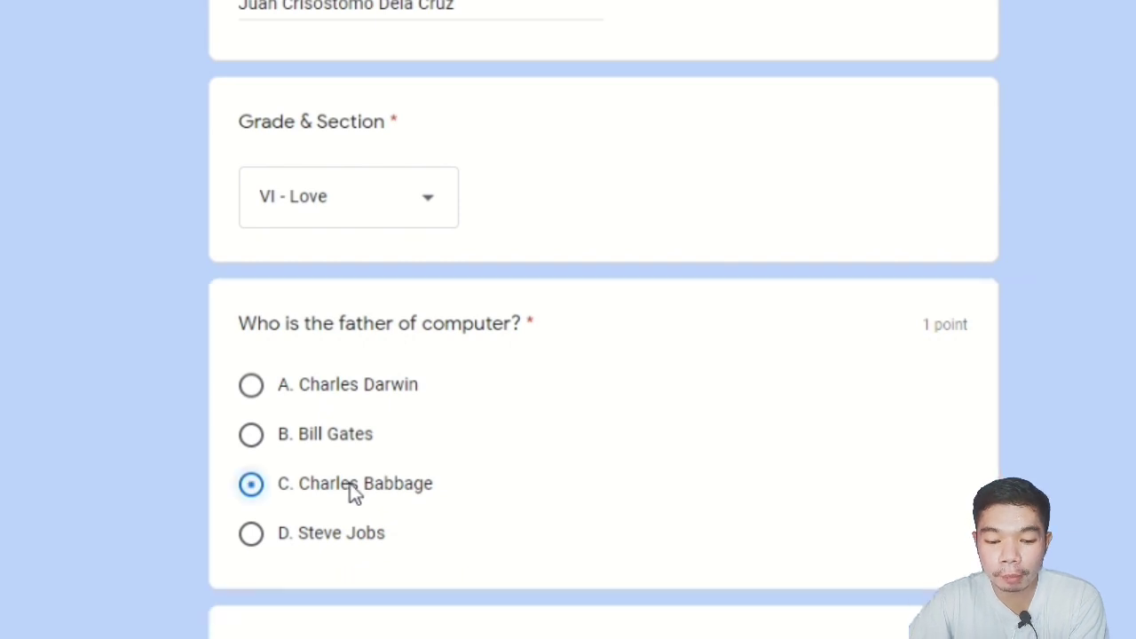
pyautogui.scroll(-4, 607, 470)
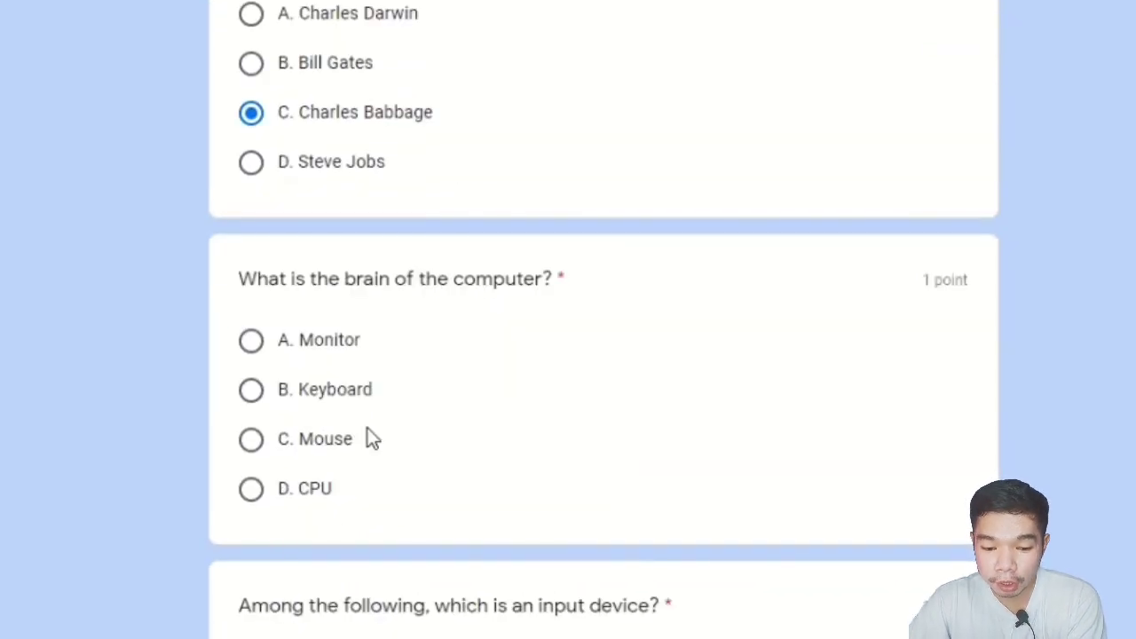
pyautogui.click(278, 490)
pyautogui.scroll(-3, 609, 482)
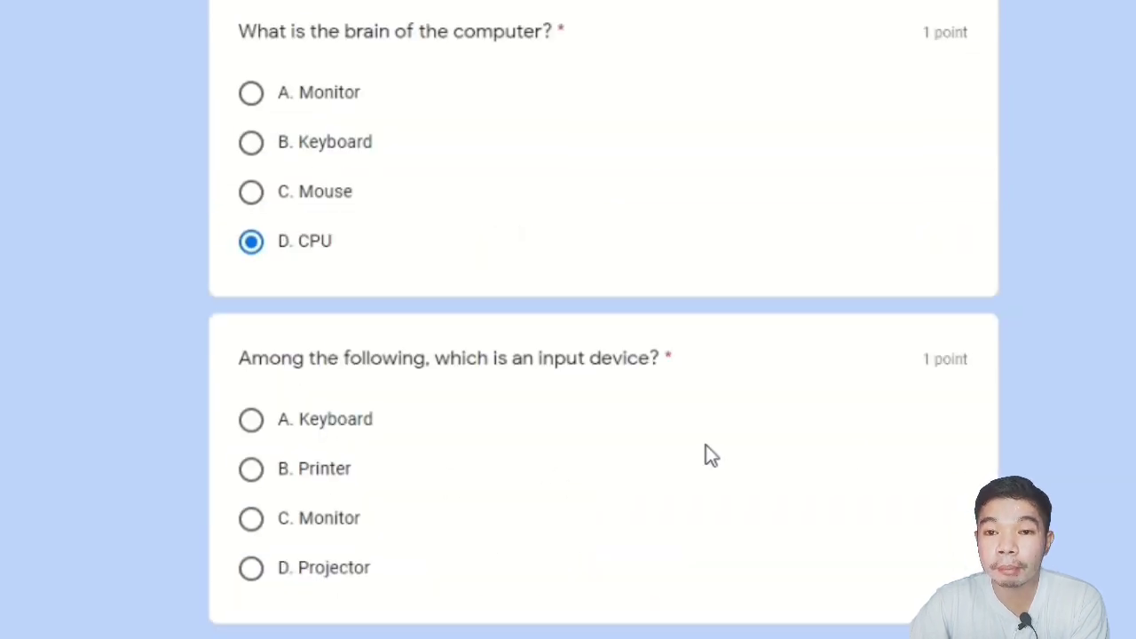
pyautogui.click(292, 472)
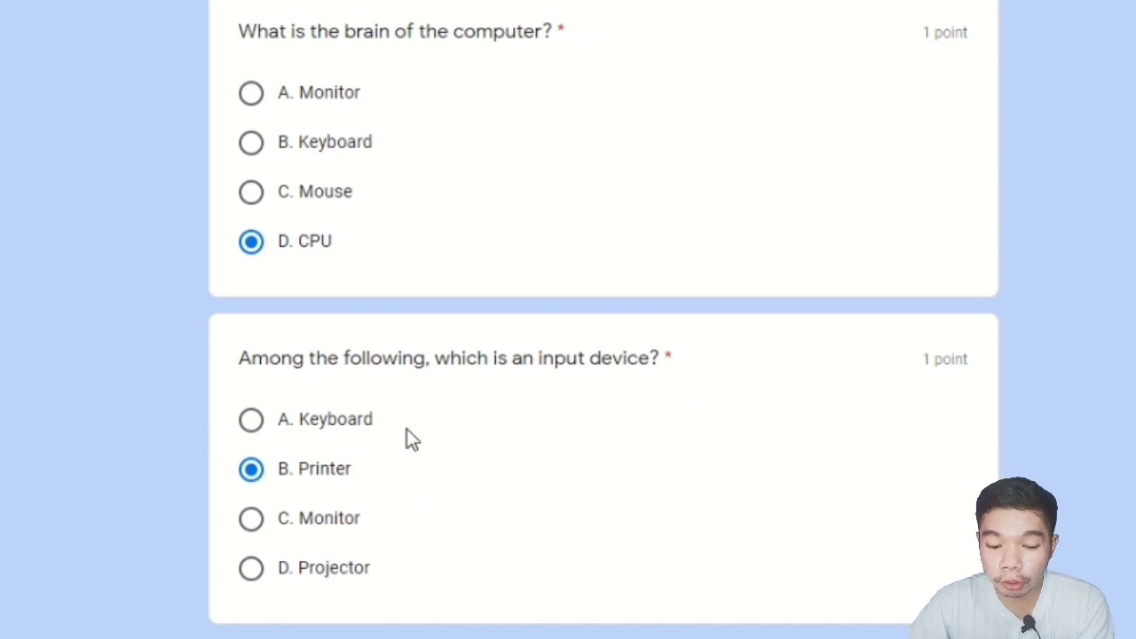
pyautogui.scroll(-2, 404, 467)
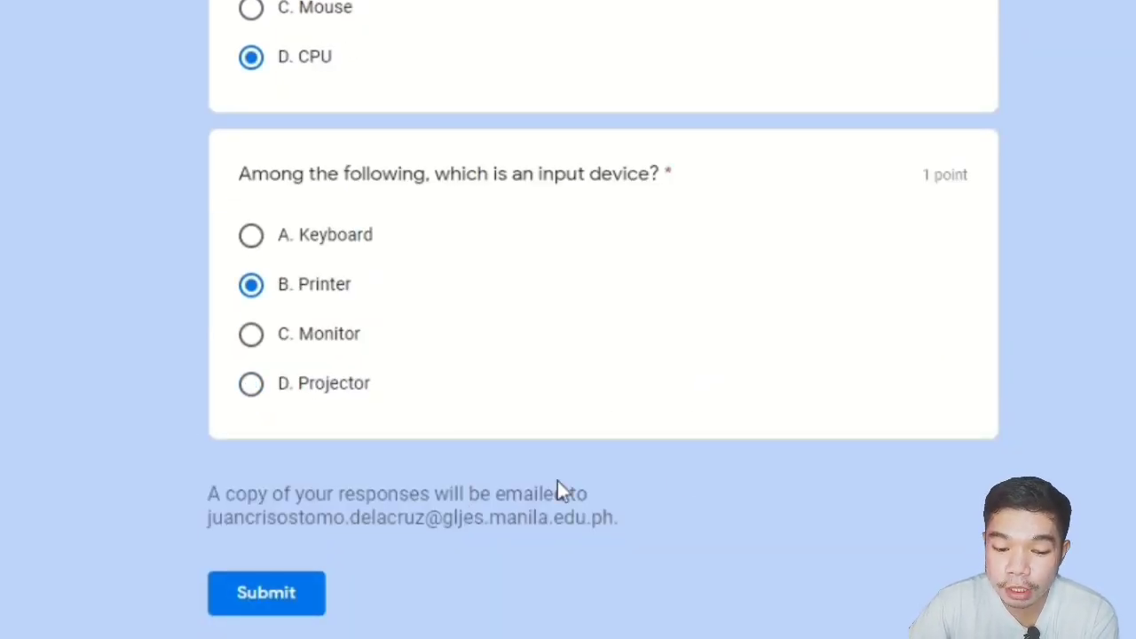
# - Review the completed answers and the notice about the emailed response copy, and submit the quiz
pyautogui.moveTo(364, 494); pyautogui.dragTo(319, 521)
pyautogui.click(586, 494)
pyautogui.click(382, 518)
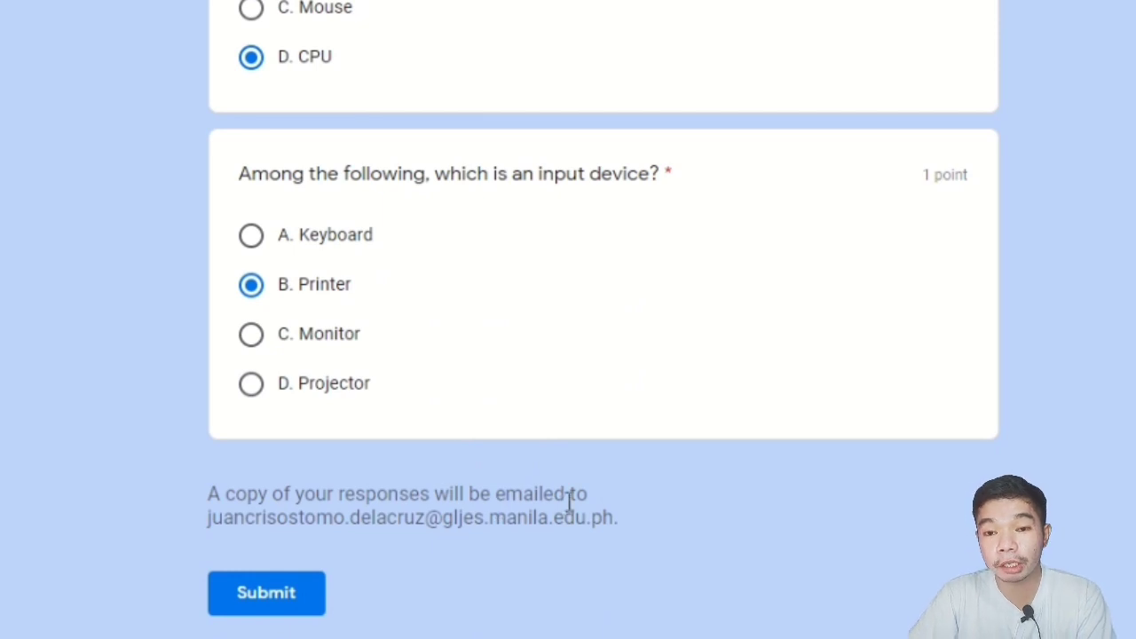
pyautogui.scroll(15, 413, 500)
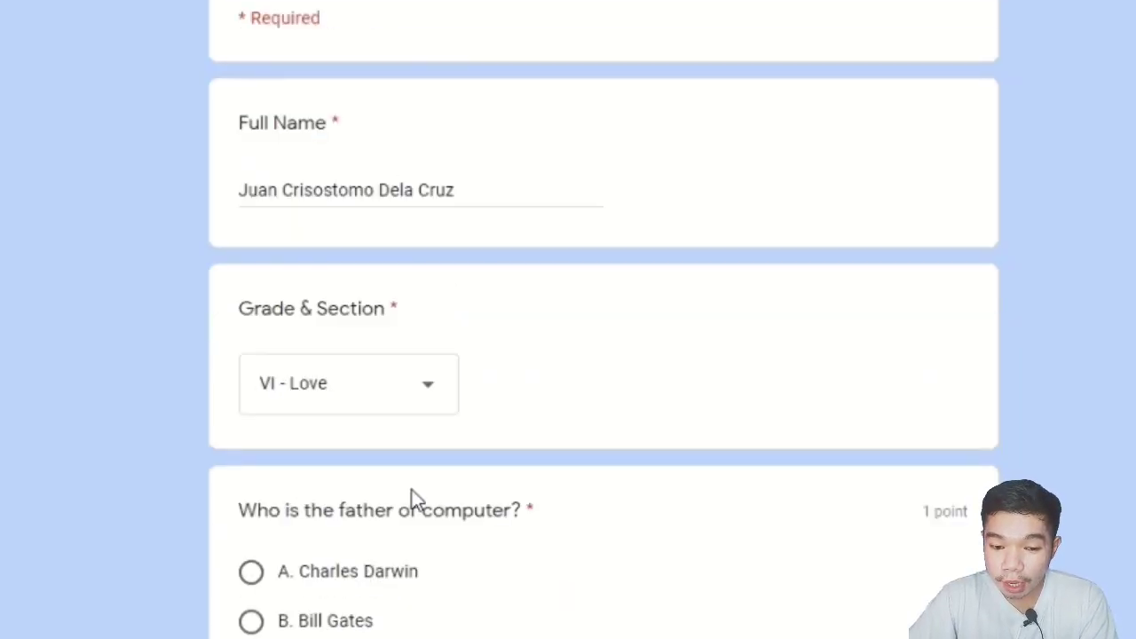
pyautogui.scroll(-15, 456, 466)
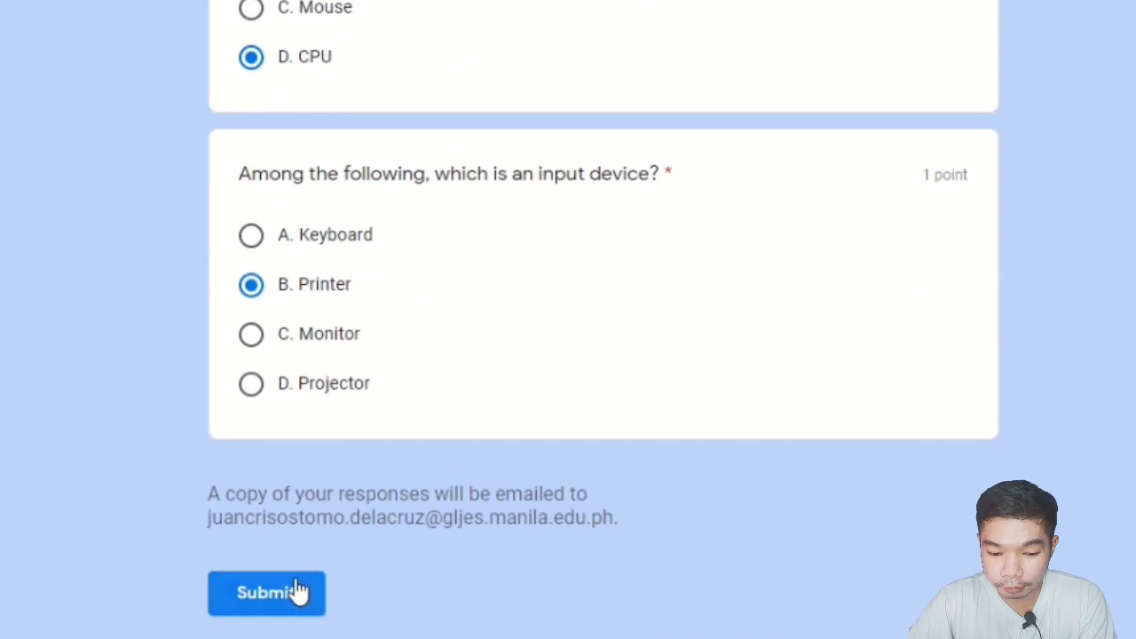
pyautogui.click(296, 591)
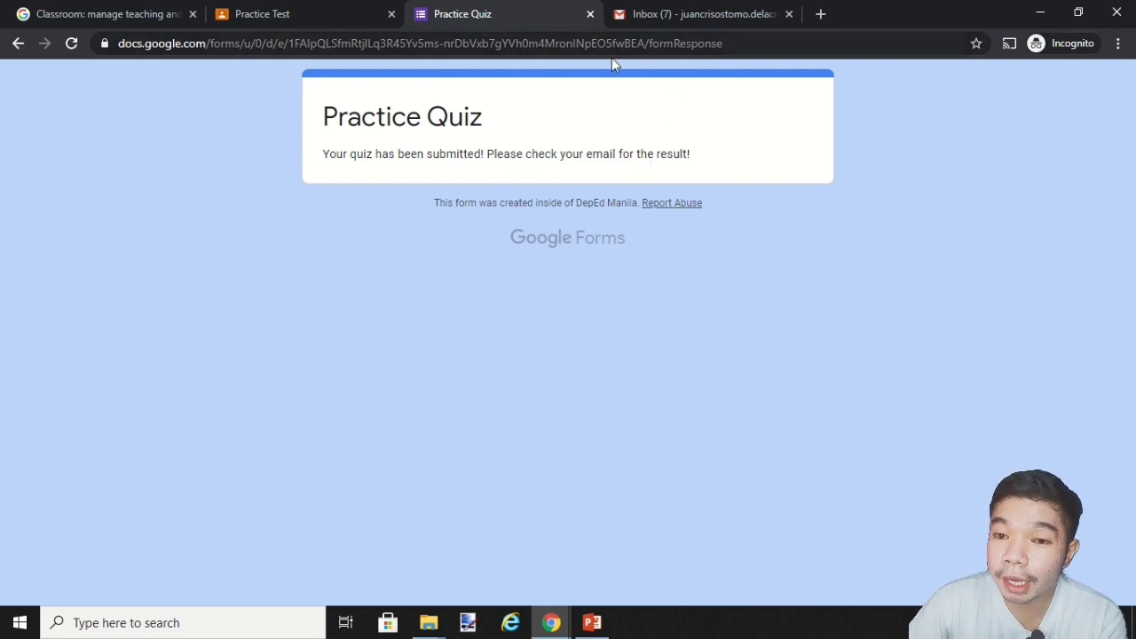
# - Open the Practice Quiz email from Google Forms in the student's Gmail inbox and read through the recorded answers
pyautogui.click(684, 17)
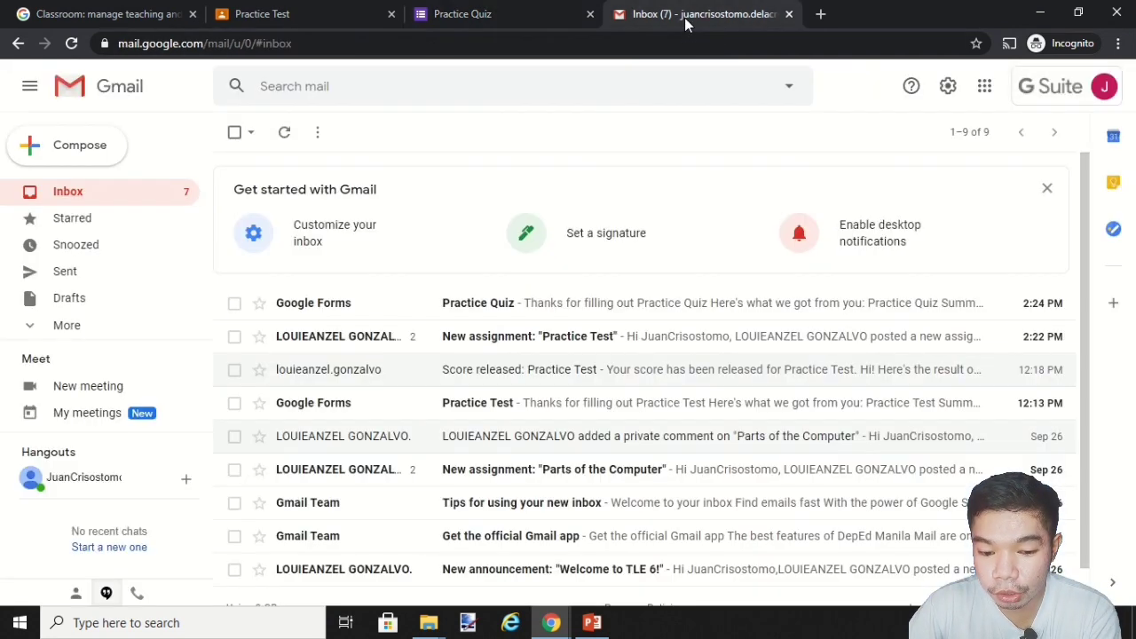
pyautogui.click(533, 305)
pyautogui.scroll(-1, 547, 298)
pyautogui.scroll(-1, 546, 302)
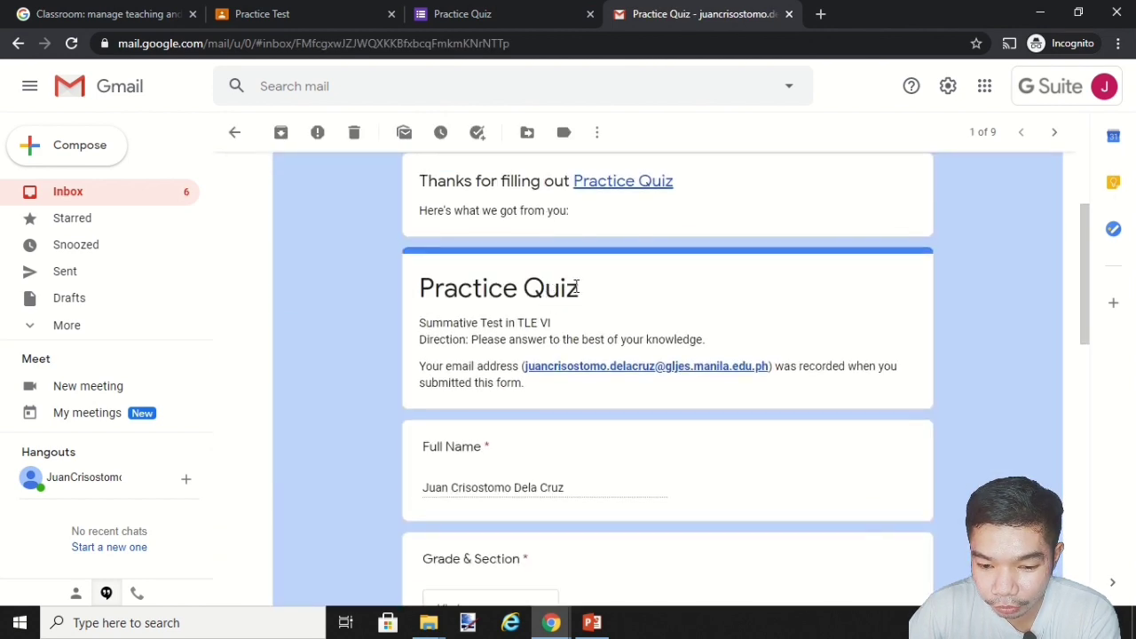
pyautogui.scroll(1, 568, 289)
pyautogui.scroll(-5, 576, 293)
pyautogui.scroll(-6, 575, 302)
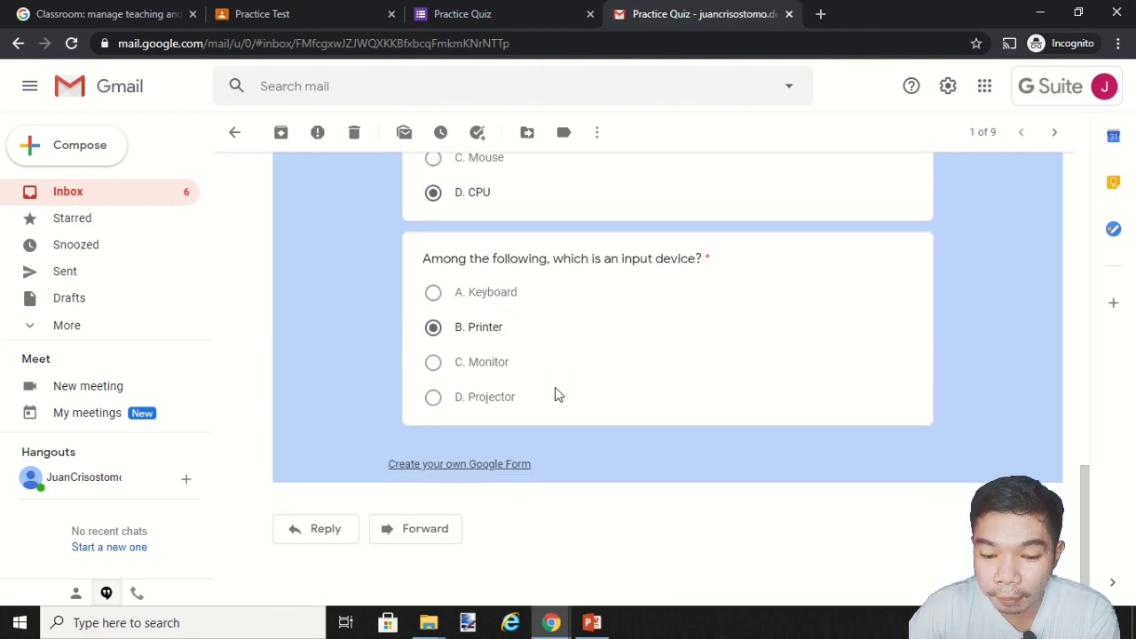
pyautogui.scroll(10, 559, 391)
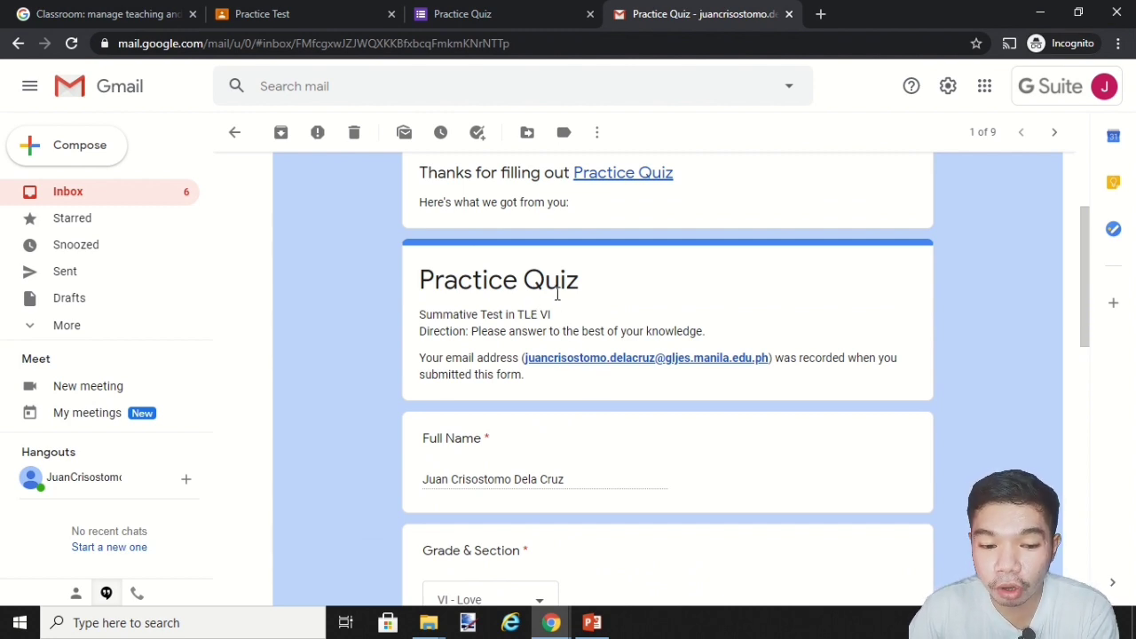
# - Check the Practice Test's student work in the teacher's Chrome window and return to the student's incognito window
pyautogui.click(551, 622)
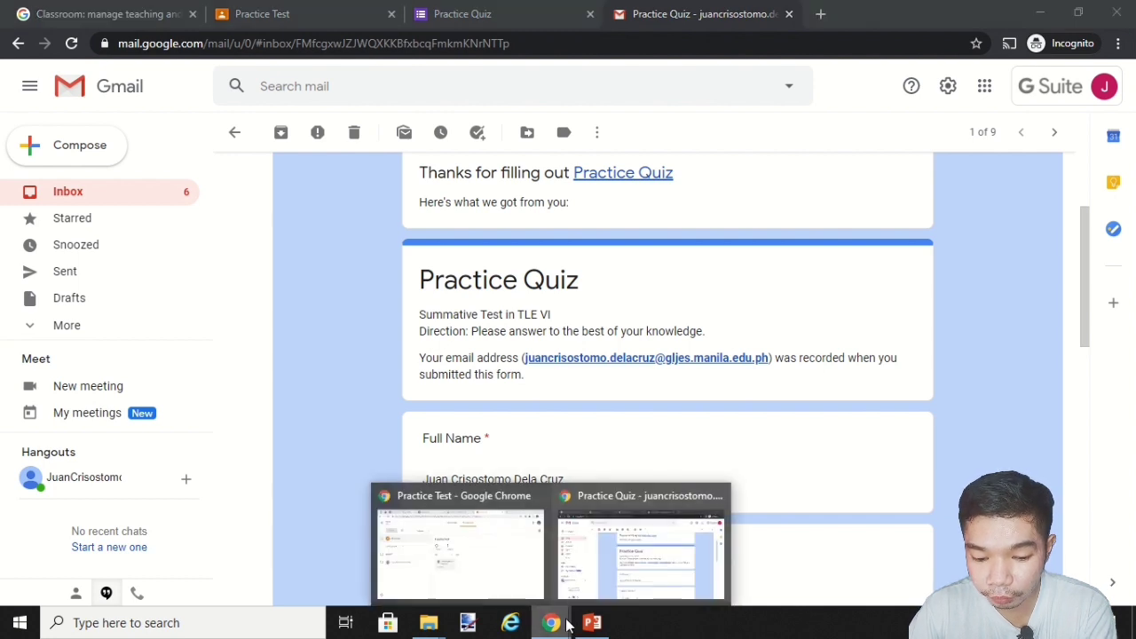
pyautogui.click(471, 543)
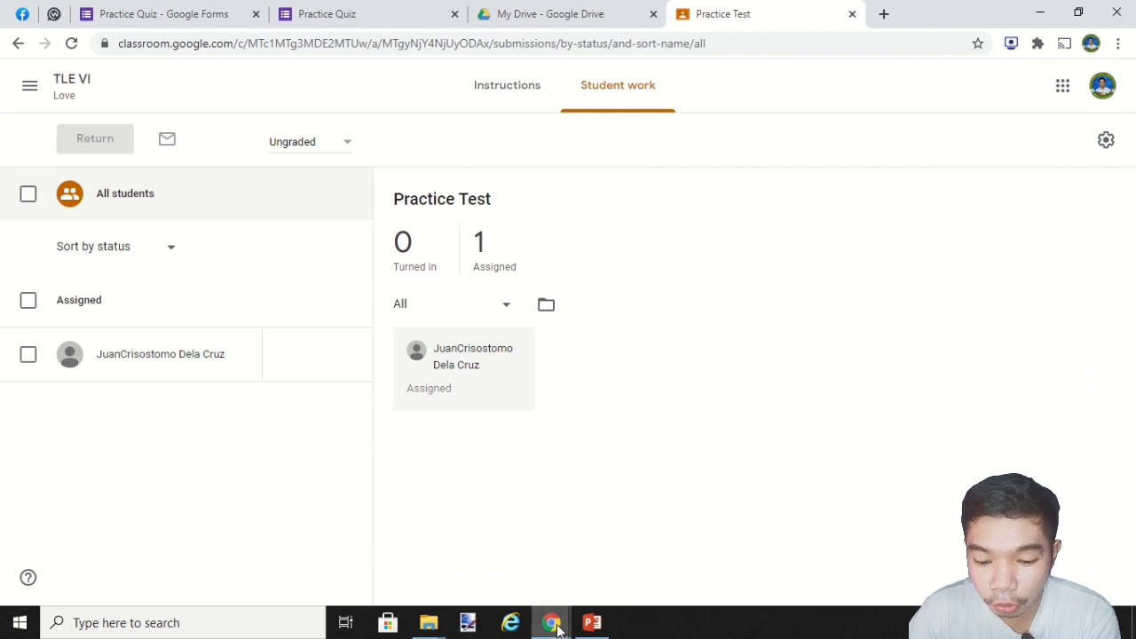
pyautogui.moveTo(556, 629)
pyautogui.click(619, 495)
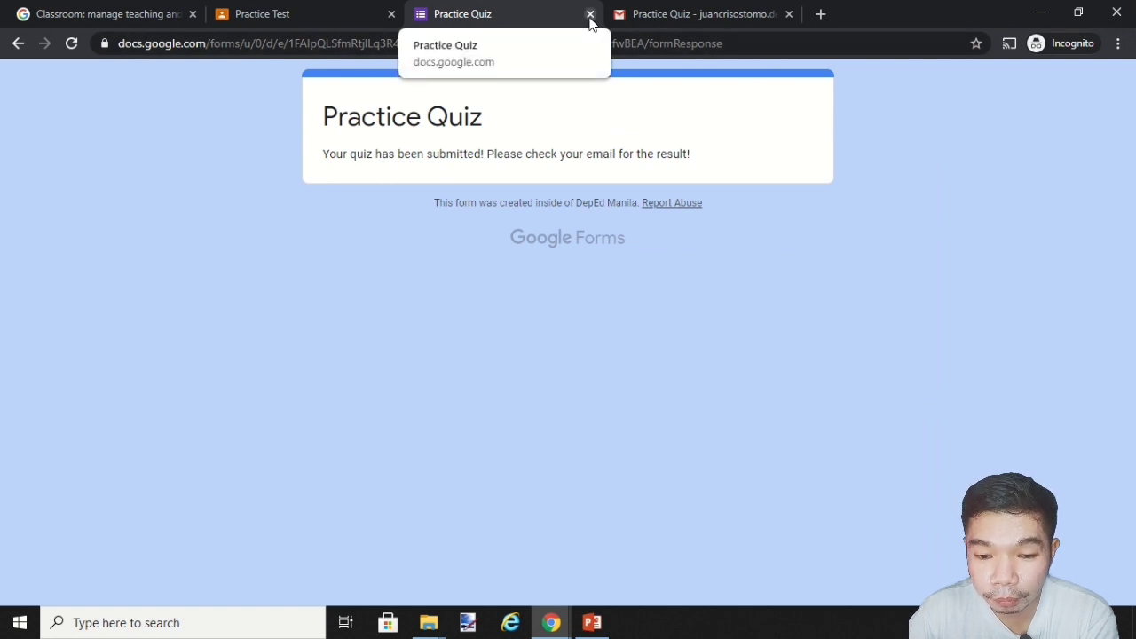
# - Close the submitted quiz page and mark the Practice Test assignment as done in the student's Google Classroom
pyautogui.click(589, 15)
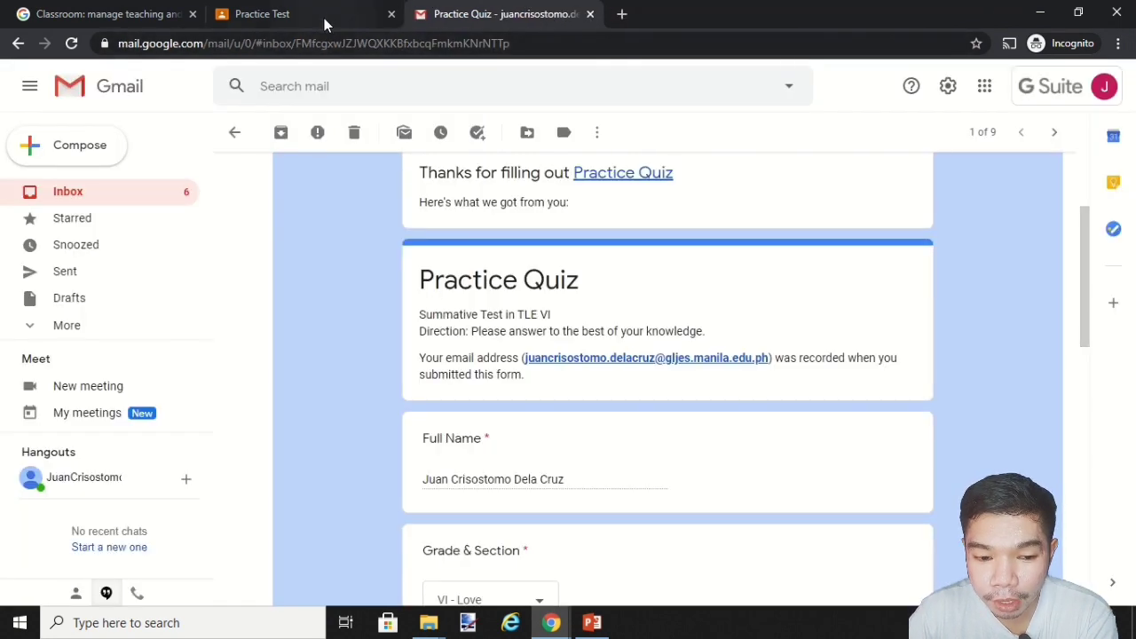
pyautogui.click(293, 14)
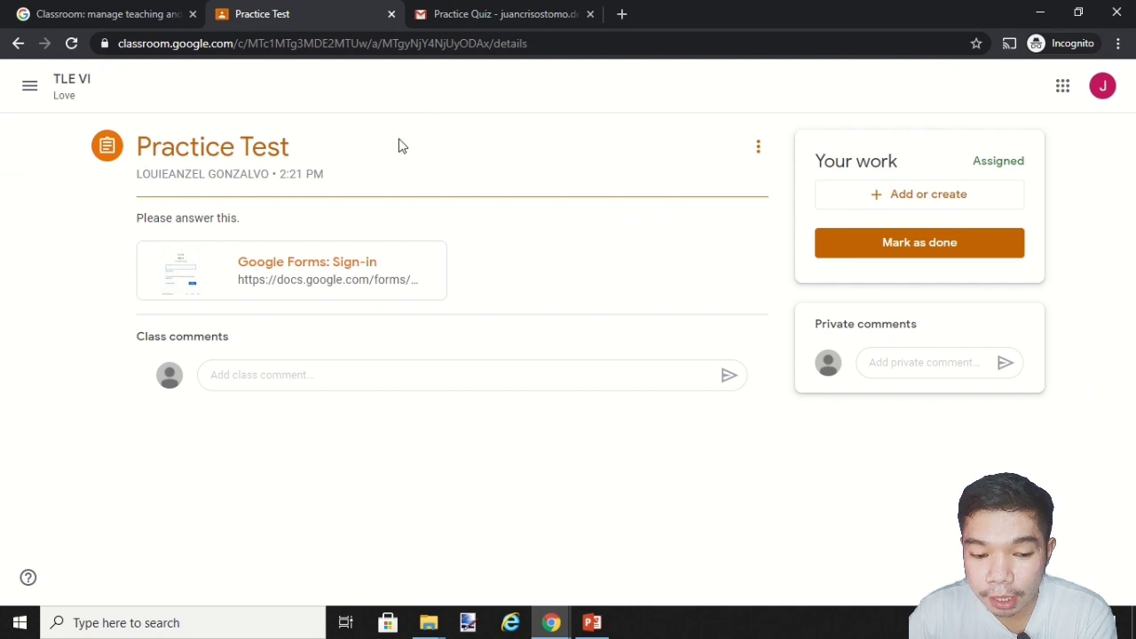
pyautogui.click(941, 244)
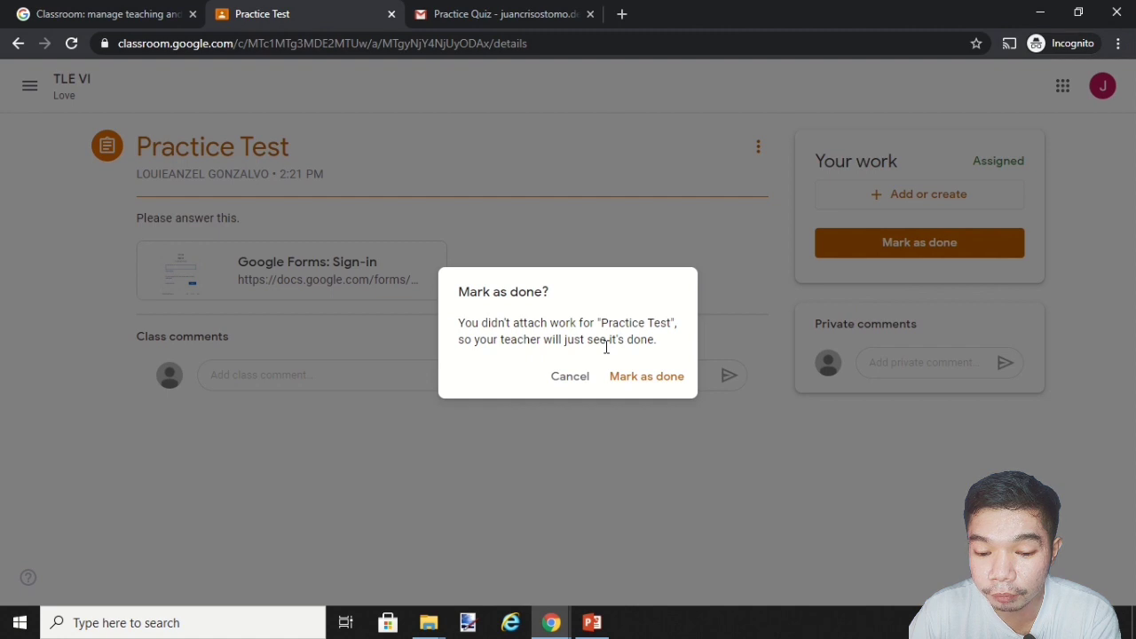
pyautogui.click(645, 380)
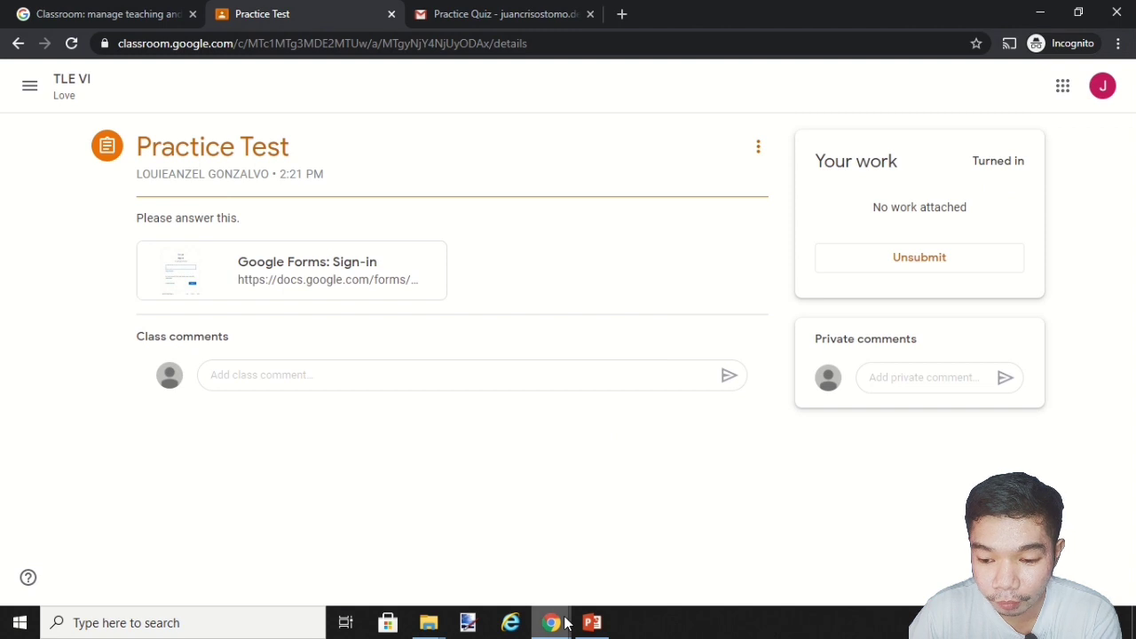
# - Switch to the teacher's Chrome window and filter the Practice Test's student work to Turned in
pyautogui.moveTo(551, 621)
pyautogui.click(497, 543)
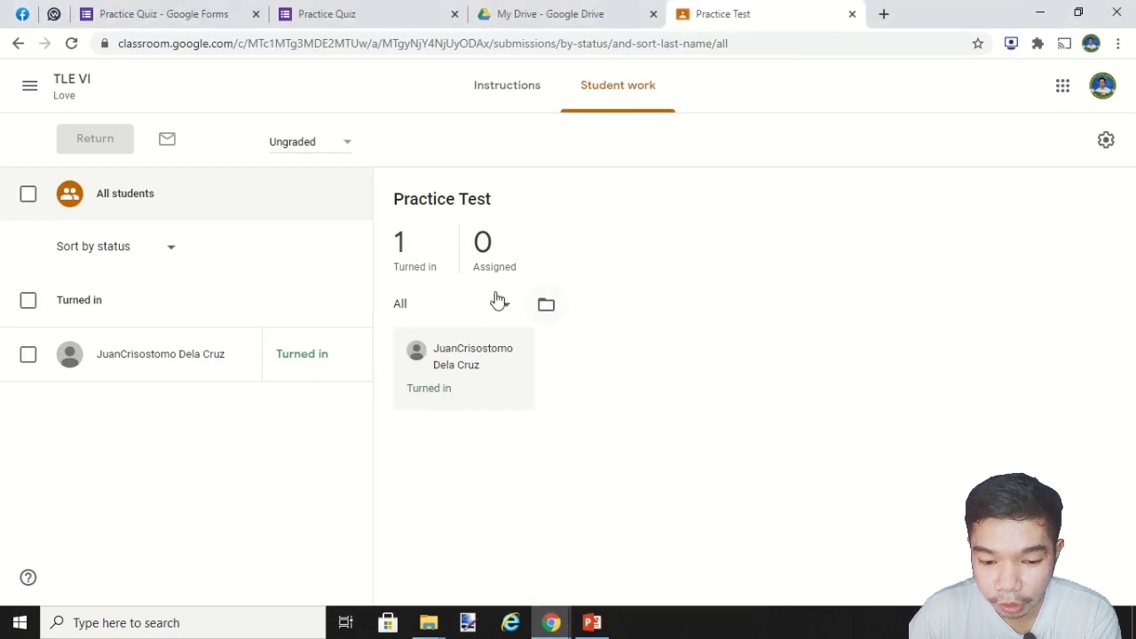
pyautogui.click(414, 270)
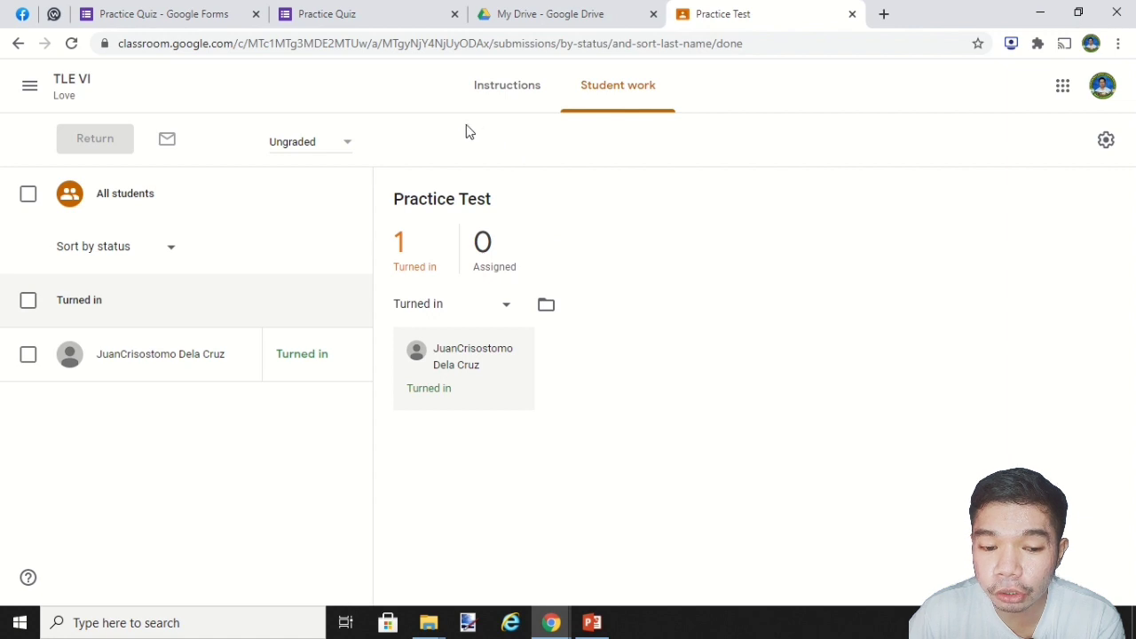
# - Close the live Practice Quiz form page and go to the quiz's Google Forms editor
pyautogui.click(406, 11)
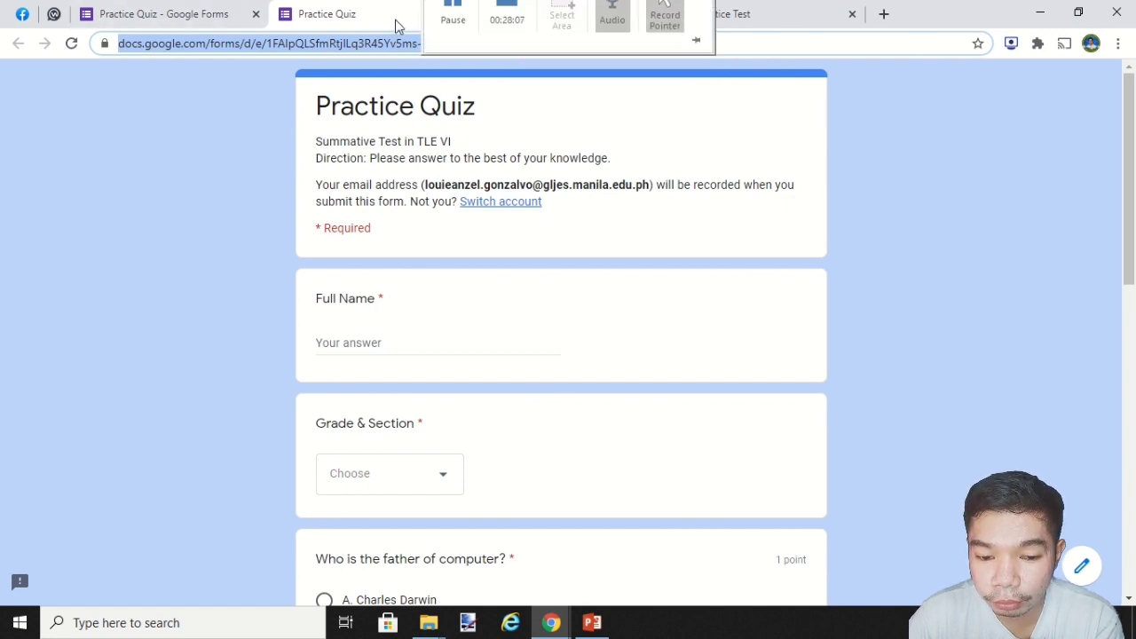
pyautogui.click(454, 15)
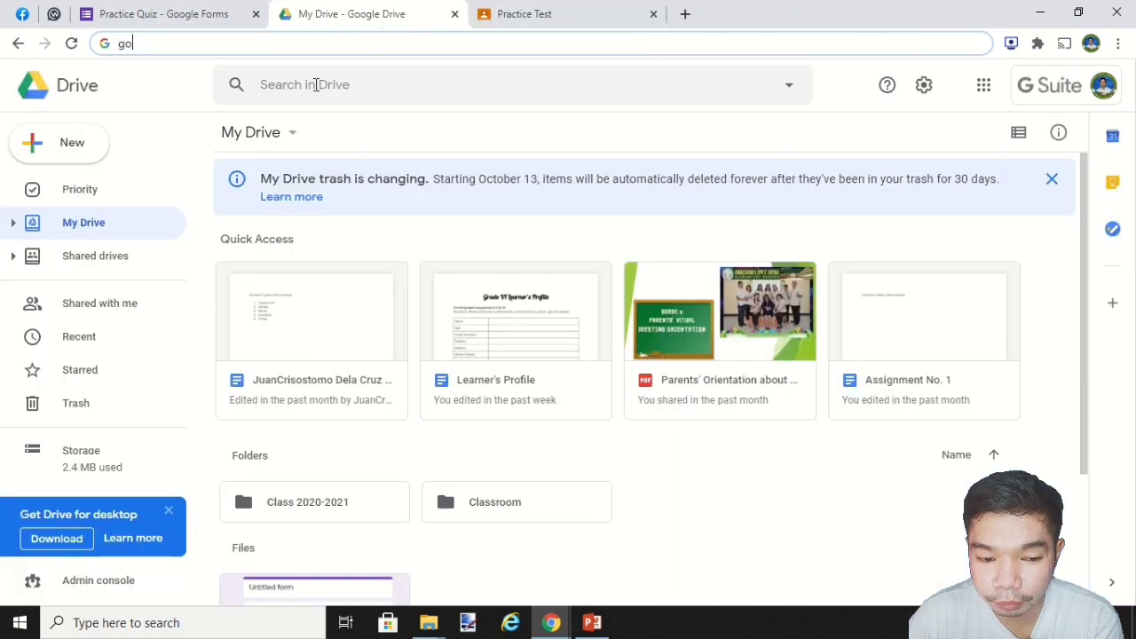
pyautogui.click(178, 13)
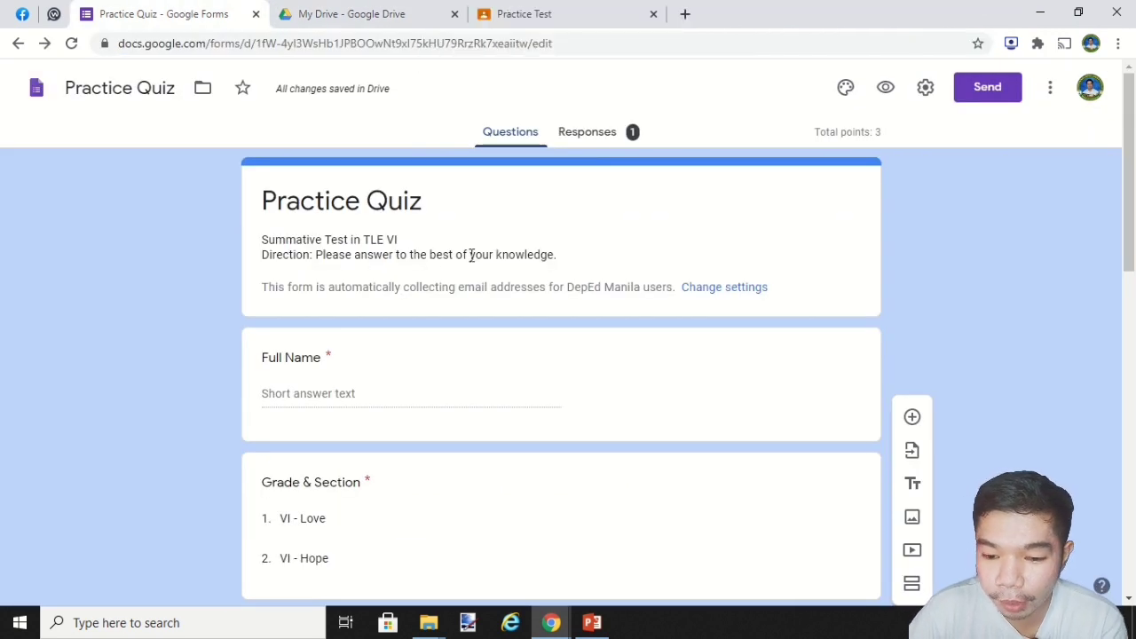
# - Open the Practice Quiz responses and examine the summary's insights, points distribution and frequently missed questions
pyautogui.click(598, 139)
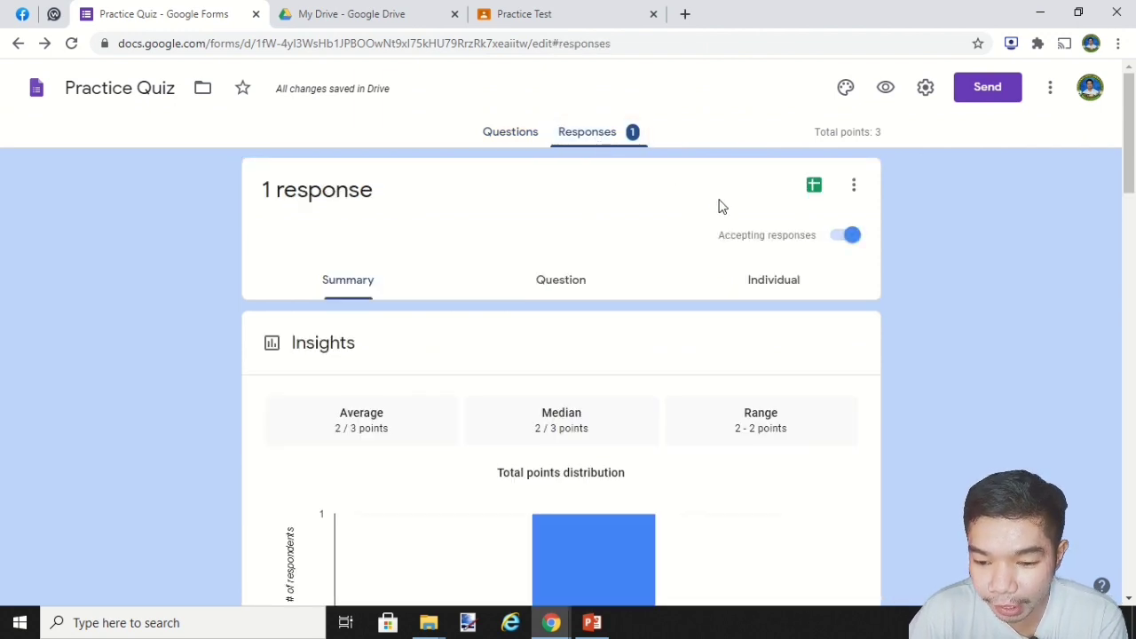
pyautogui.scroll(-2, 721, 205)
pyautogui.scroll(-2, 654, 266)
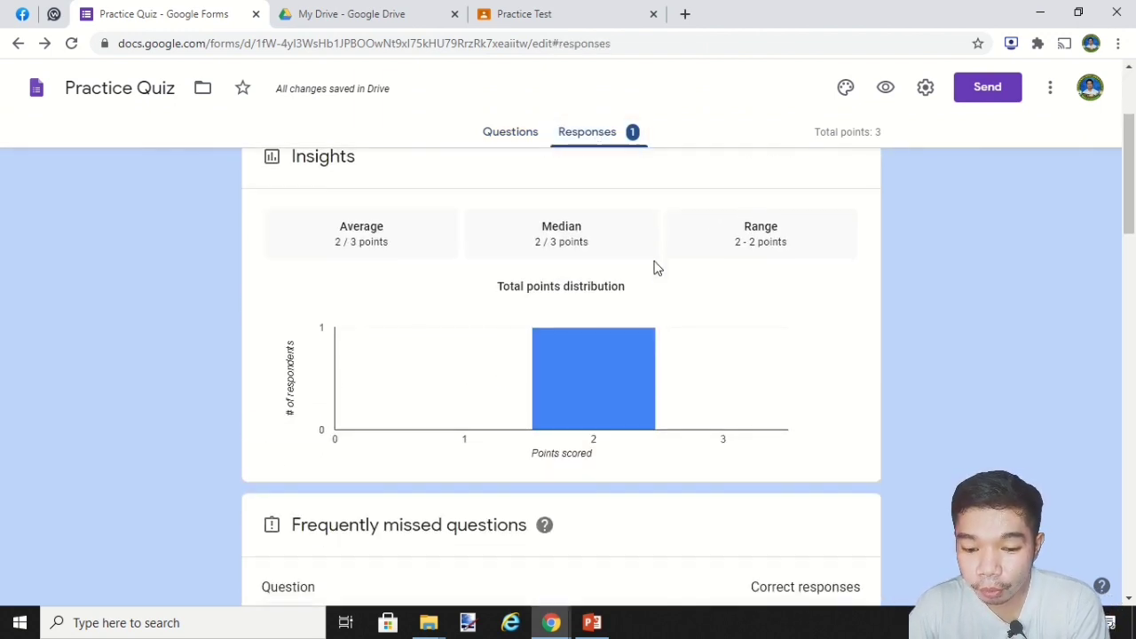
pyautogui.moveTo(568, 246)
pyautogui.scroll(1, 572, 234)
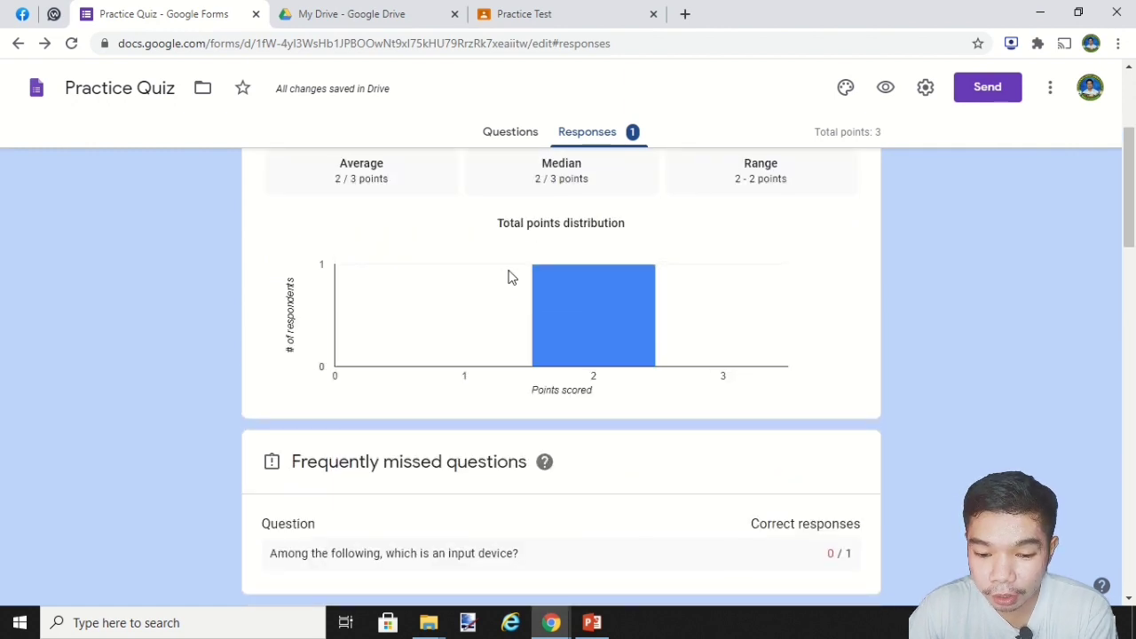
# - Examine the response summary's scores, respondent details and answer charts for each quiz question
pyautogui.scroll(1, 565, 242)
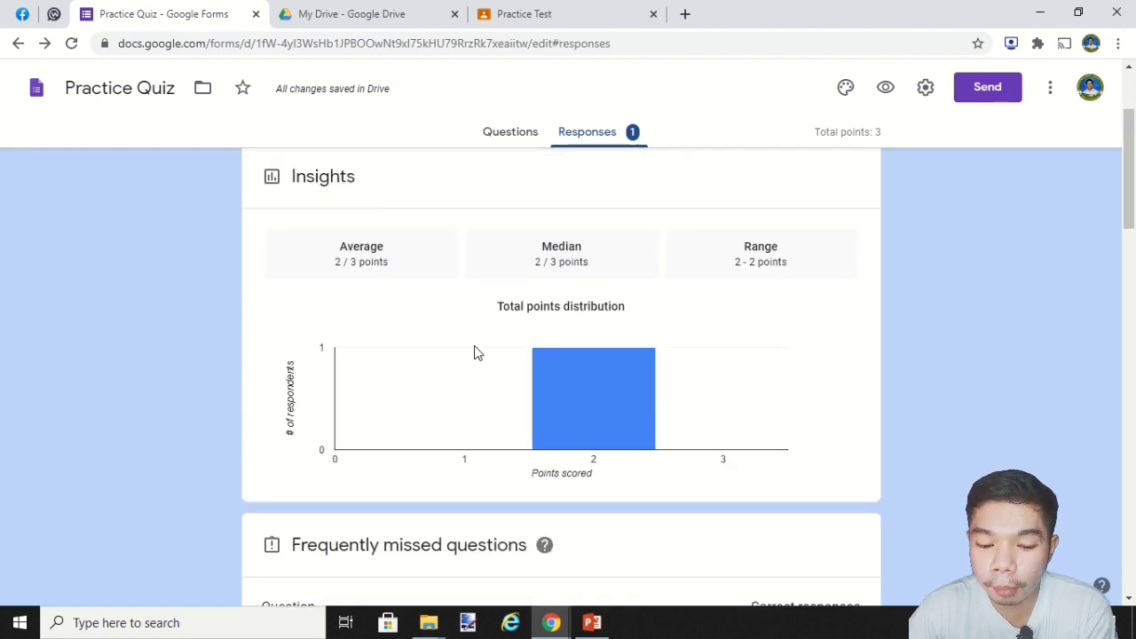
pyautogui.scroll(-2, 491, 340)
pyautogui.scroll(2, 496, 340)
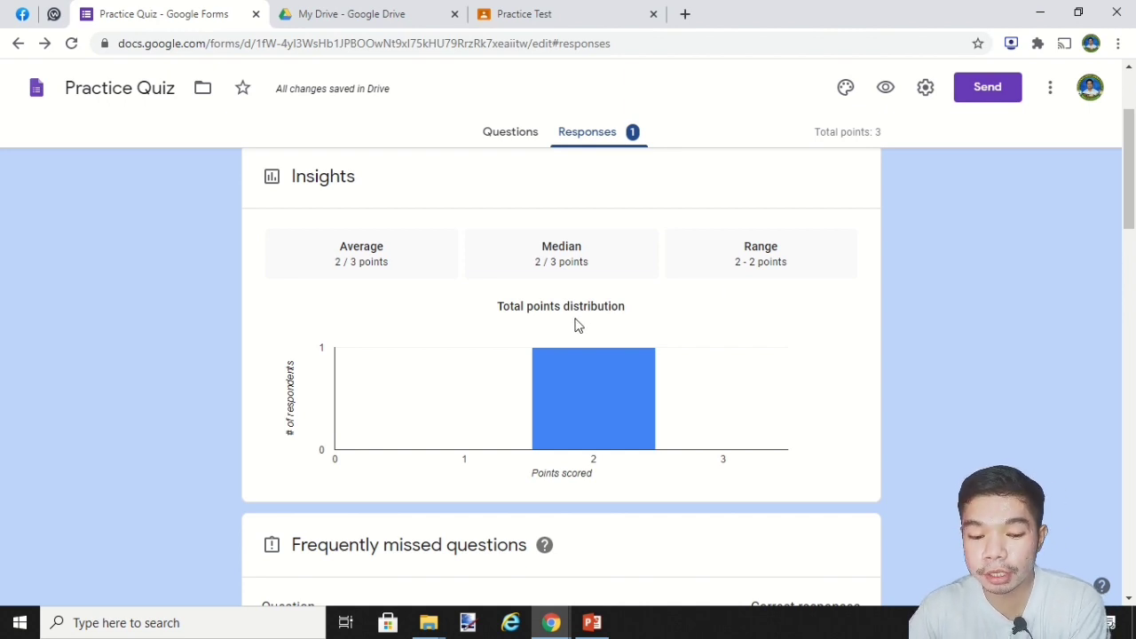
pyautogui.scroll(-3, 604, 335)
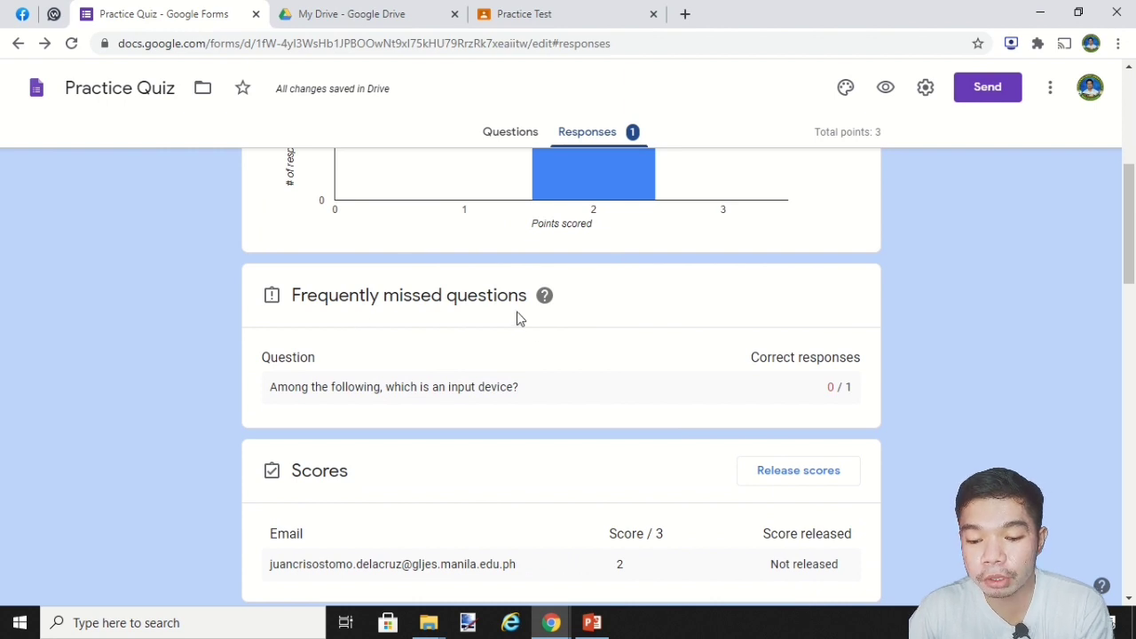
pyautogui.scroll(-2, 489, 373)
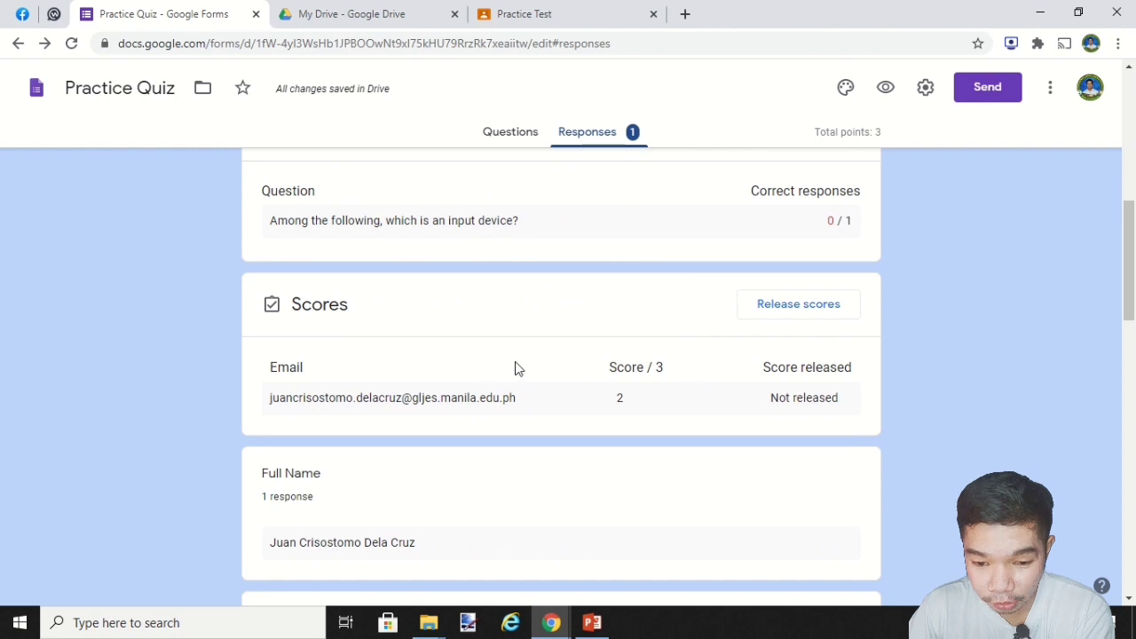
pyautogui.scroll(-3, 406, 446)
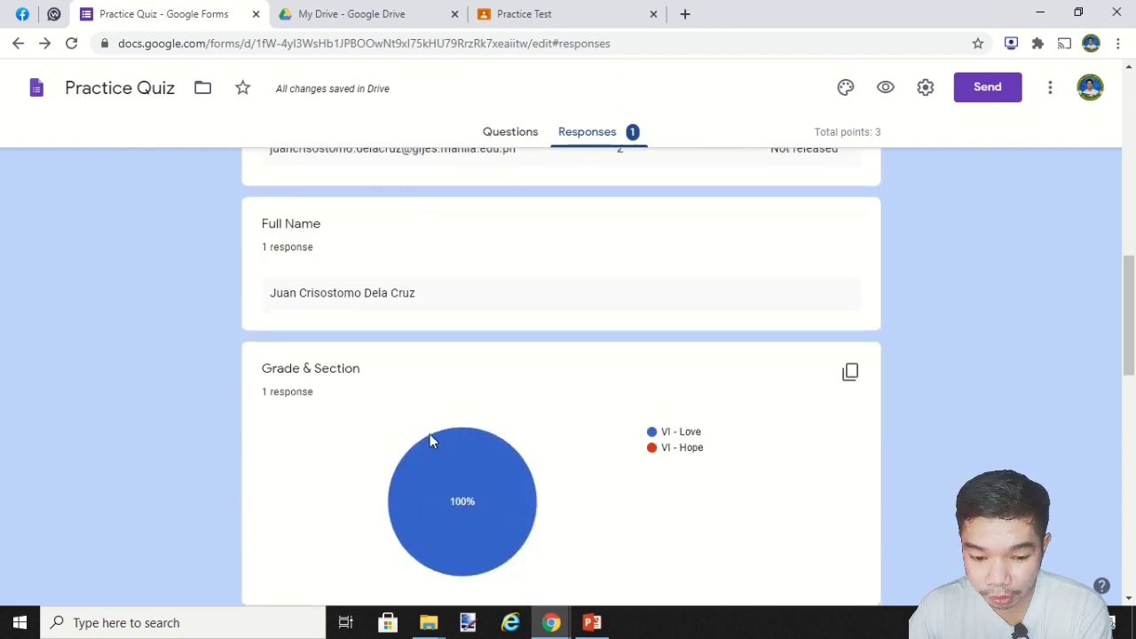
pyautogui.scroll(-3, 461, 418)
pyautogui.scroll(-2, 471, 410)
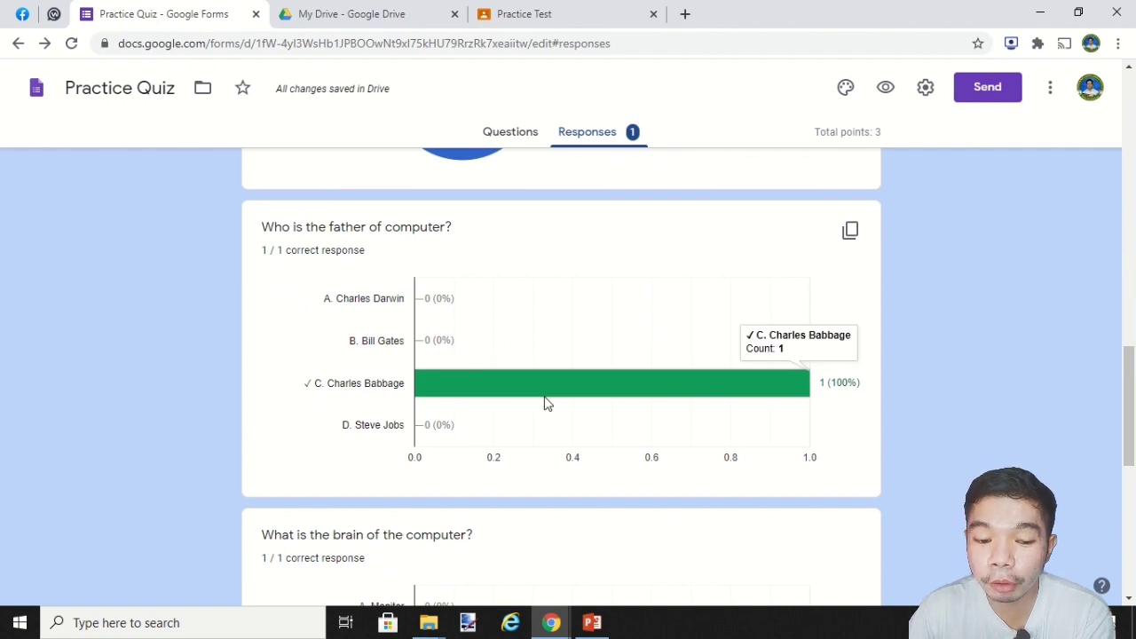
pyautogui.scroll(-4, 543, 400)
pyautogui.scroll(-3, 544, 400)
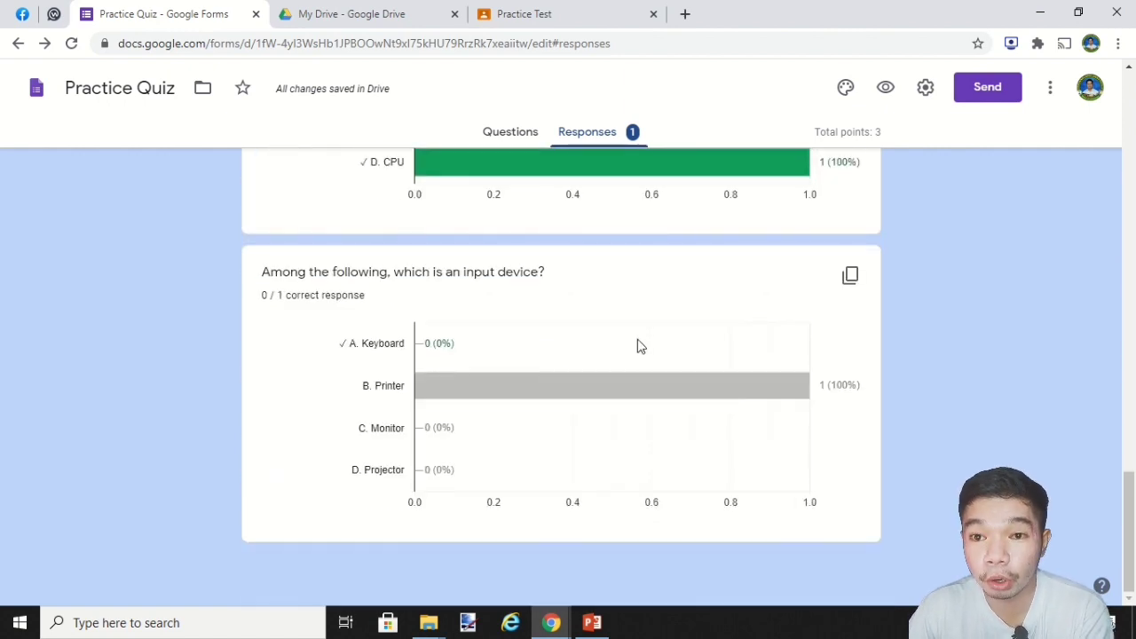
pyautogui.moveTo(473, 387)
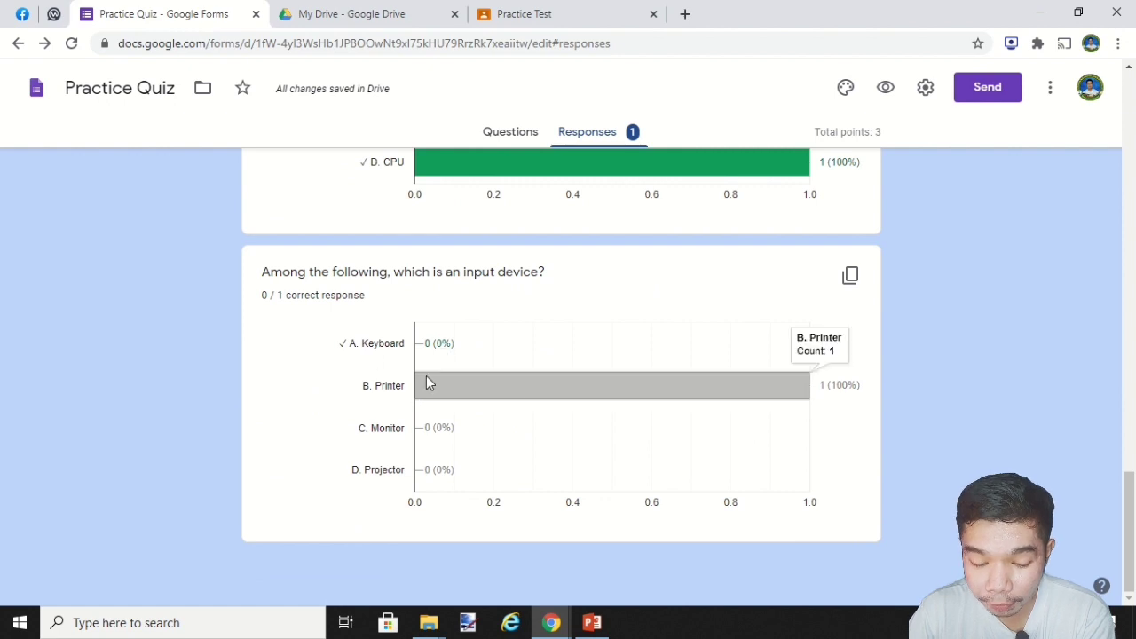
pyautogui.scroll(1, 552, 357)
pyautogui.scroll(12, 600, 364)
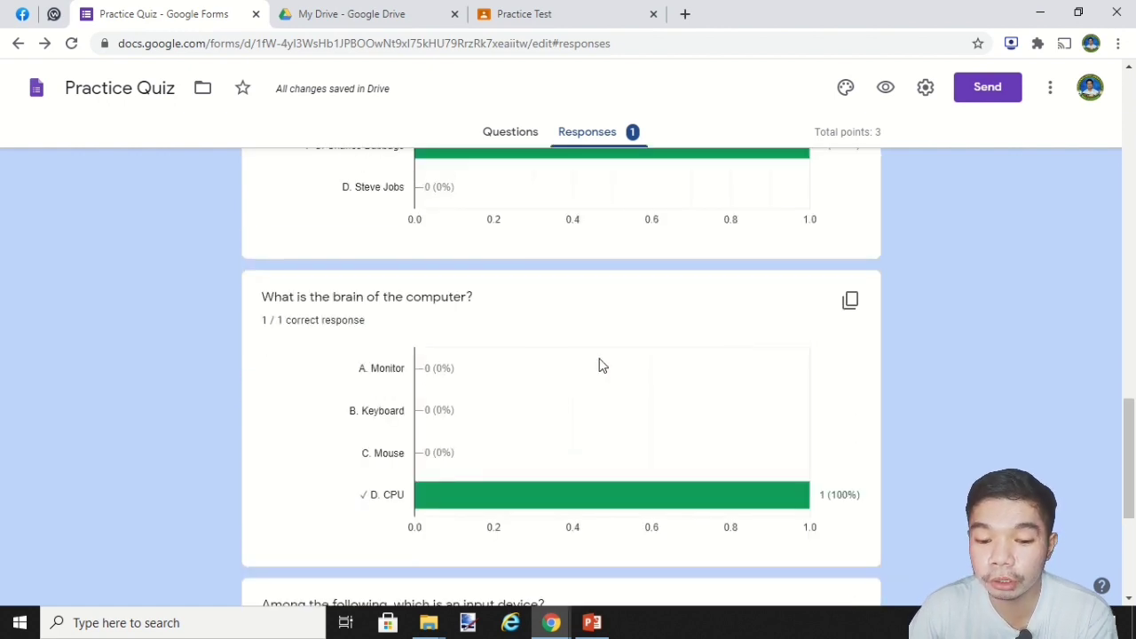
pyautogui.scroll(8, 600, 364)
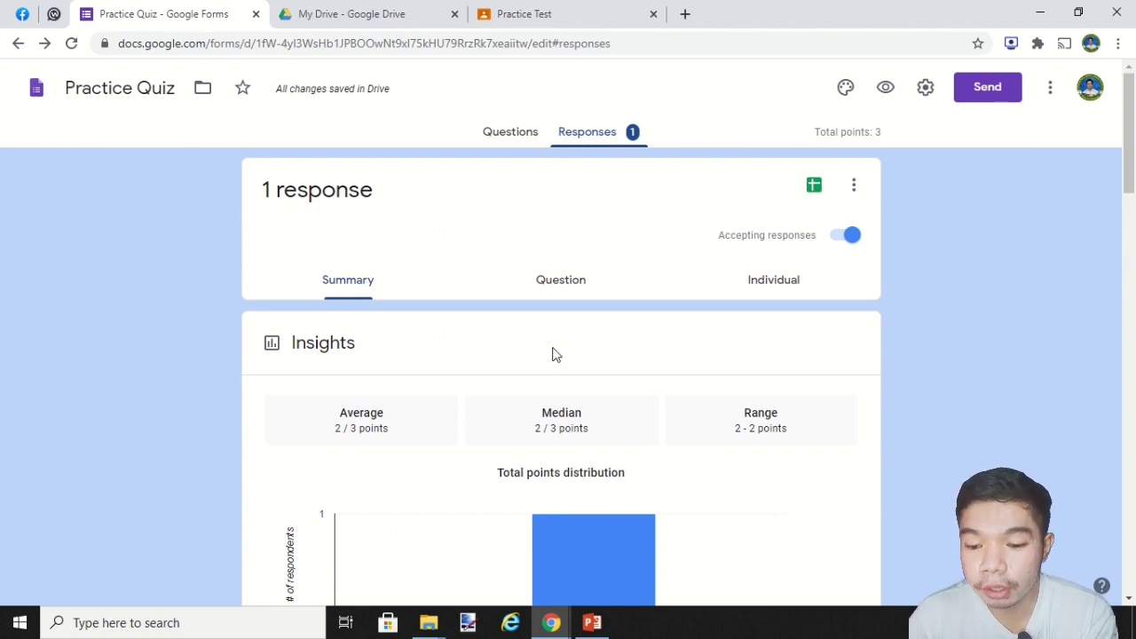
# - Create a new response spreadsheet named Practice Quiz (Responses) and check the student's email and score entries in it before closing it
pyautogui.click(814, 188)
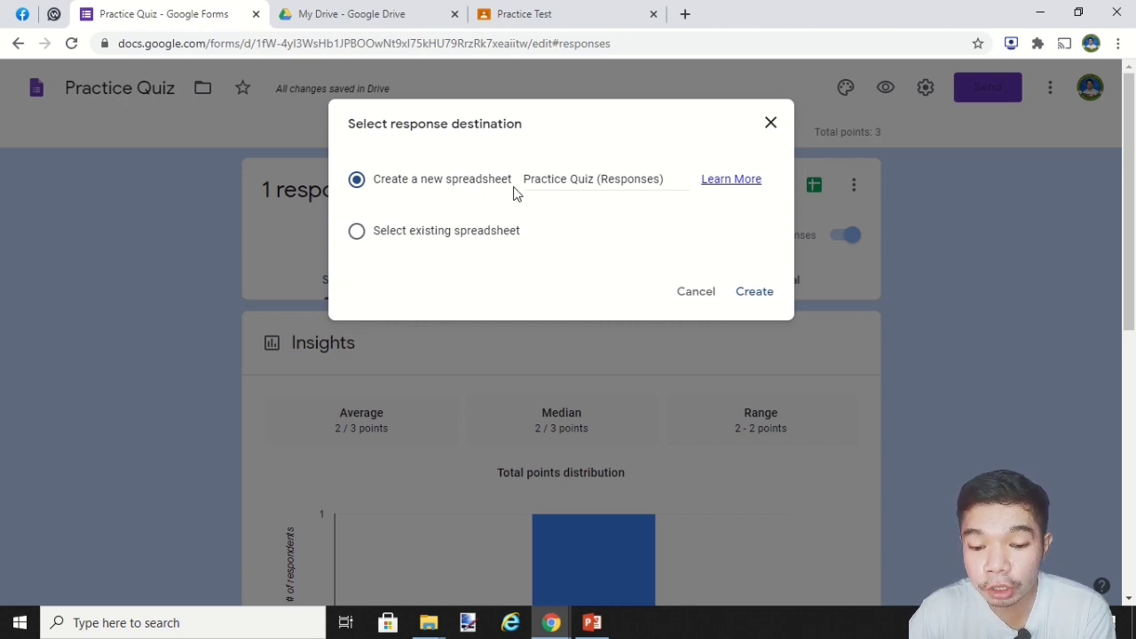
pyautogui.click(755, 293)
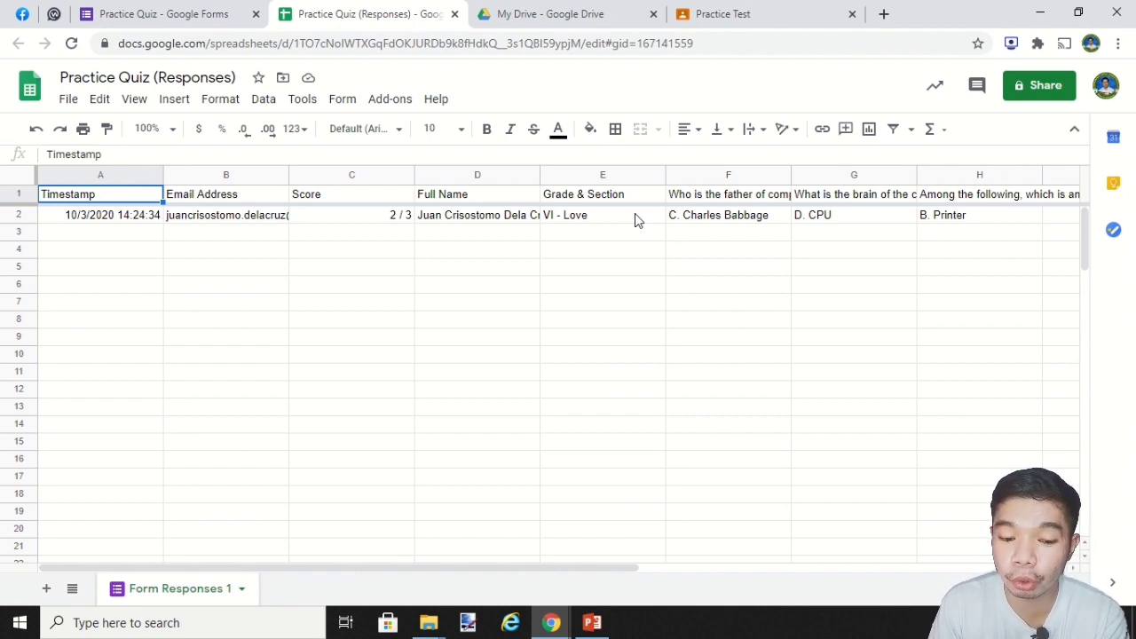
pyautogui.click(241, 226)
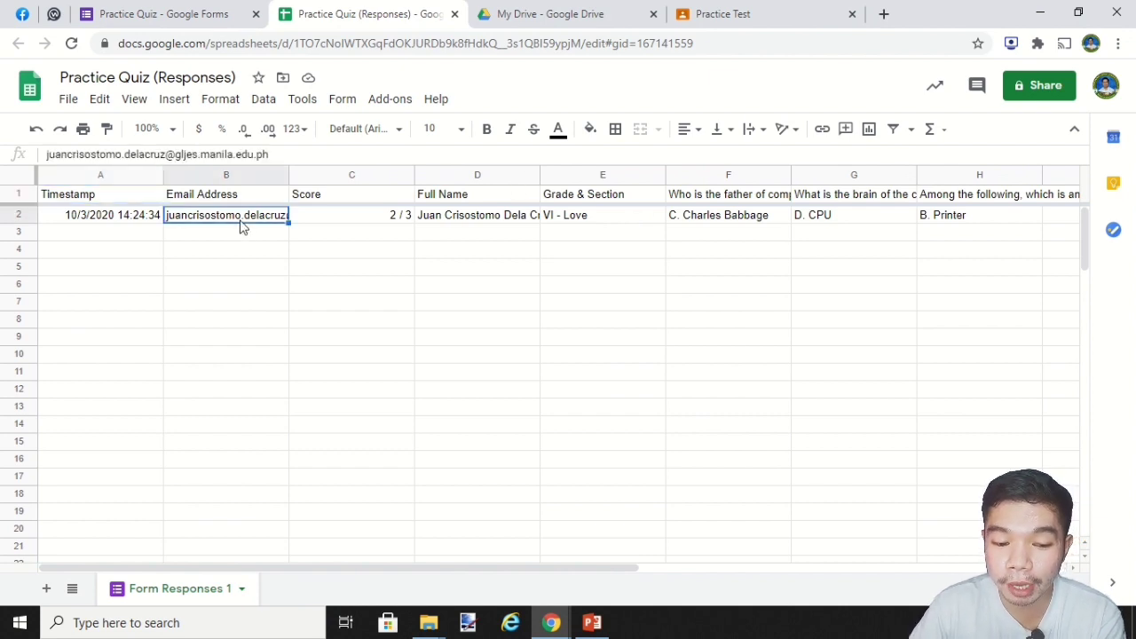
pyautogui.click(356, 219)
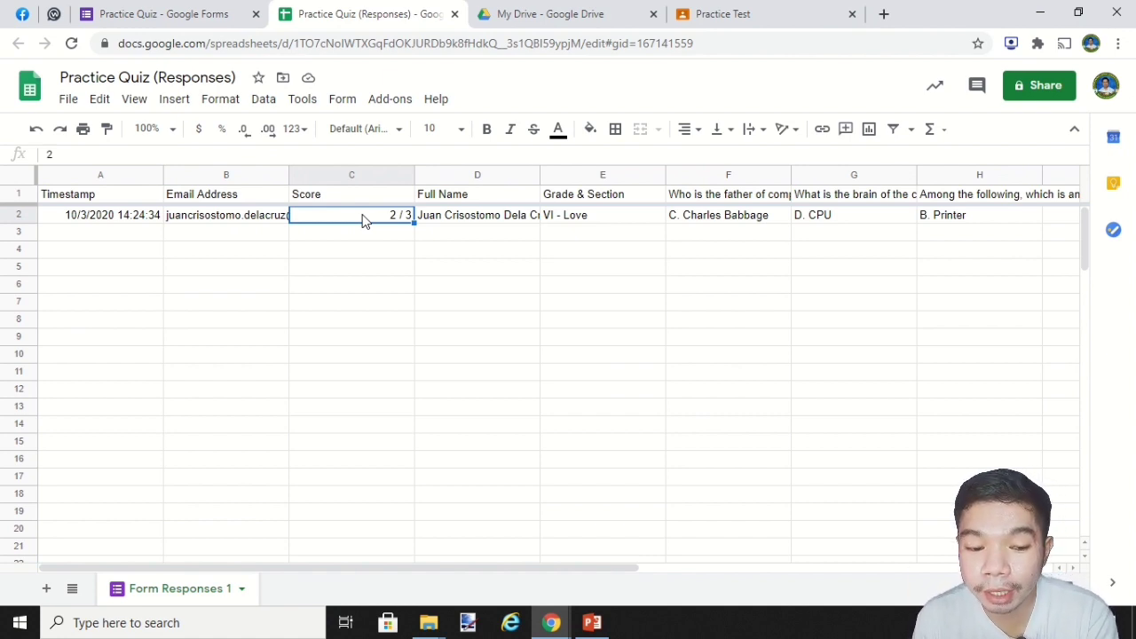
pyautogui.click(454, 15)
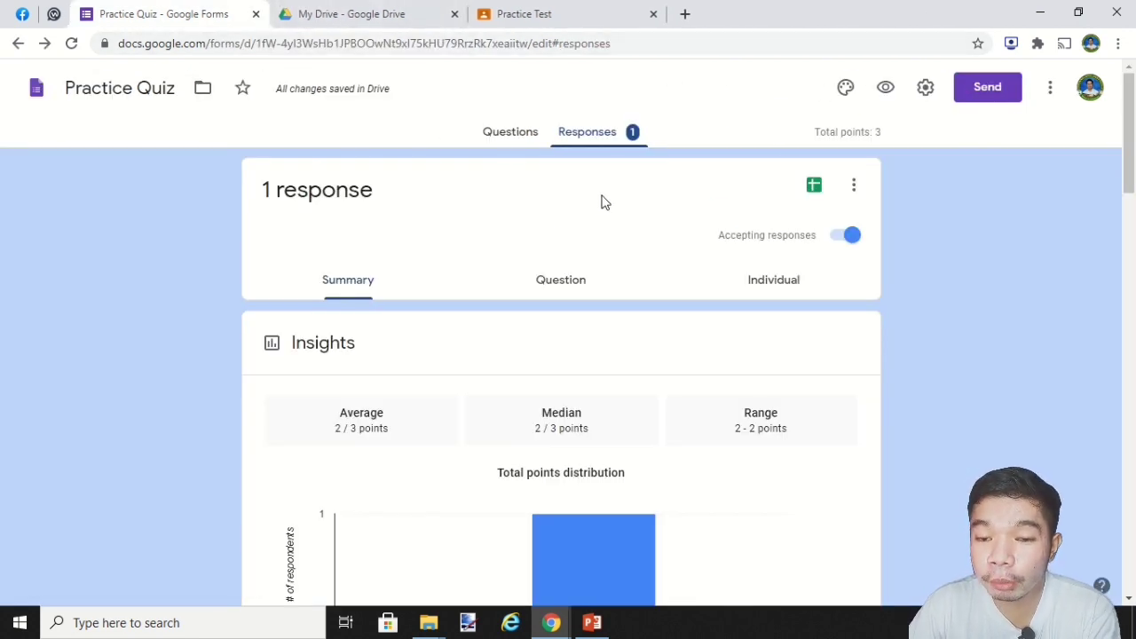
# - Look over the missed question and scores sections, view the quiz's questions briefly and return to the responses
pyautogui.scroll(-5, 602, 203)
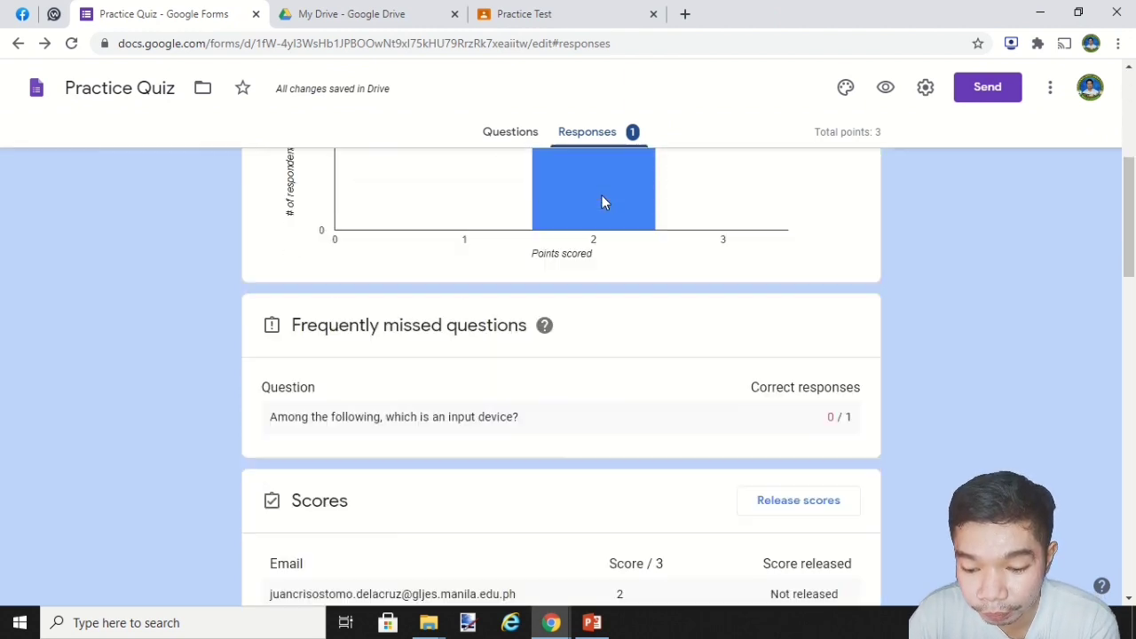
pyautogui.scroll(-2, 602, 202)
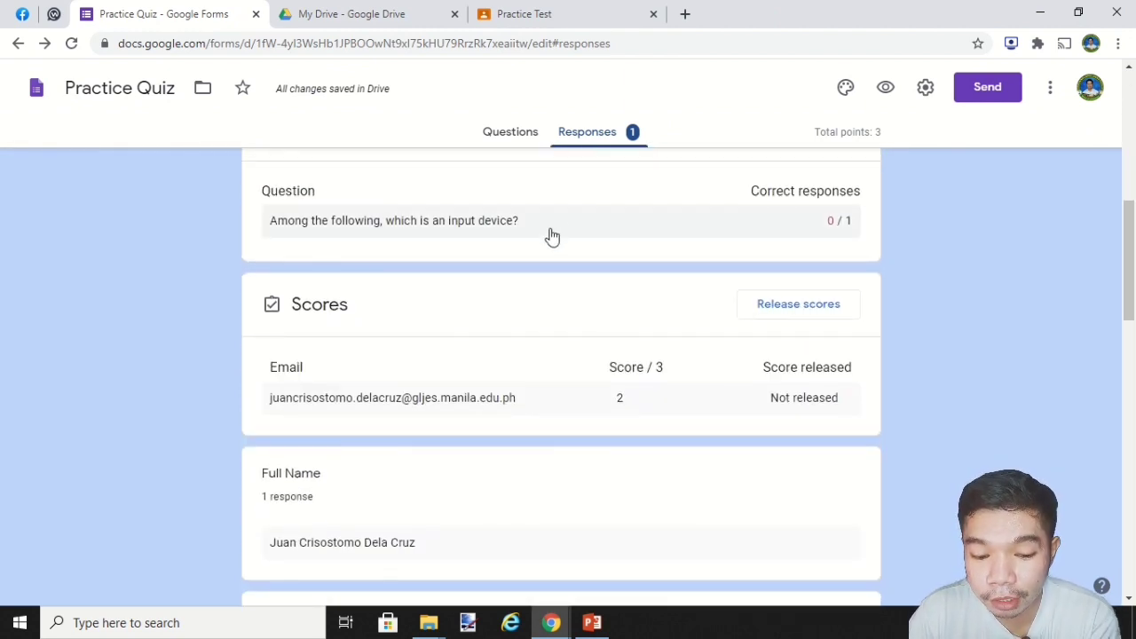
pyautogui.scroll(5, 636, 246)
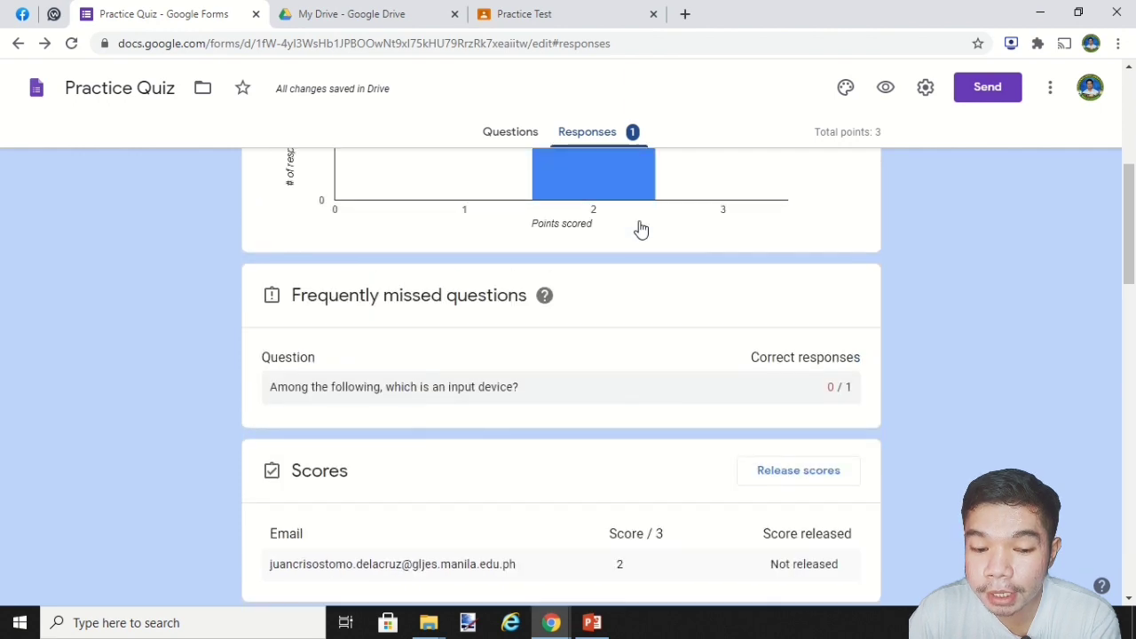
pyautogui.click(528, 144)
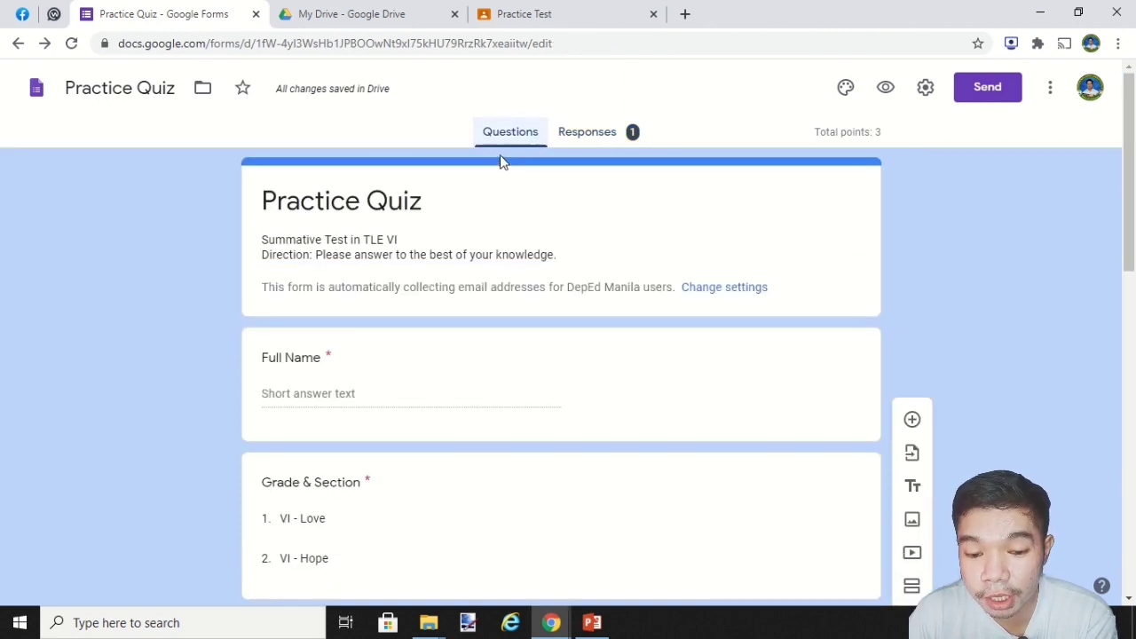
pyautogui.click(590, 138)
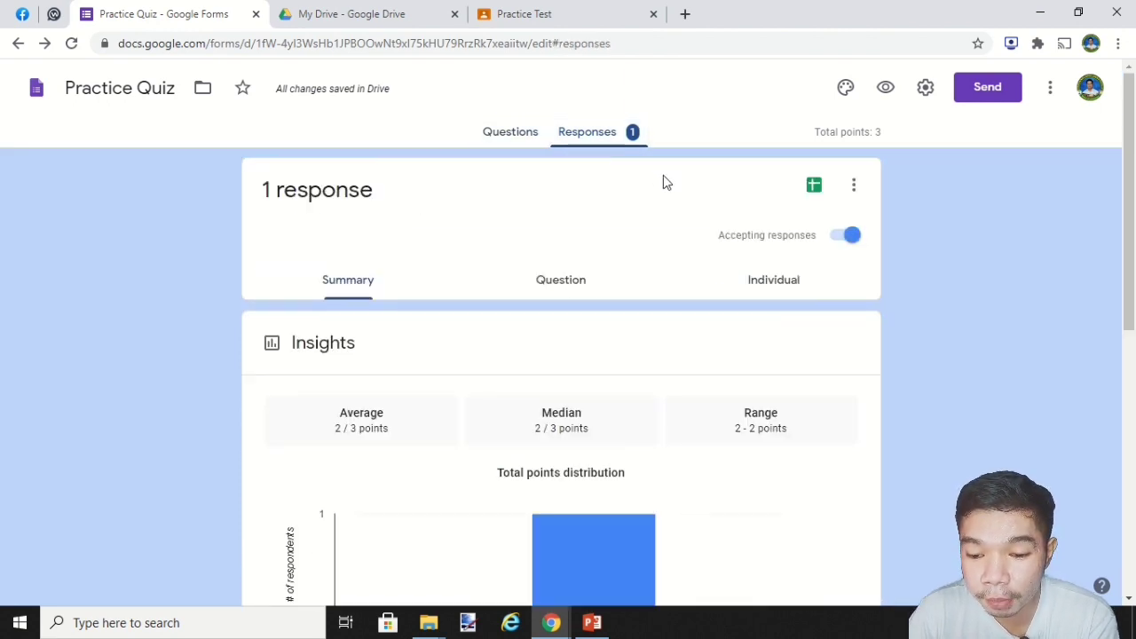
# - Release the quiz scores by email to all respondents with the message "Hi! Here is the result of your test!"
pyautogui.scroll(-5, 664, 175)
pyautogui.scroll(-2, 621, 231)
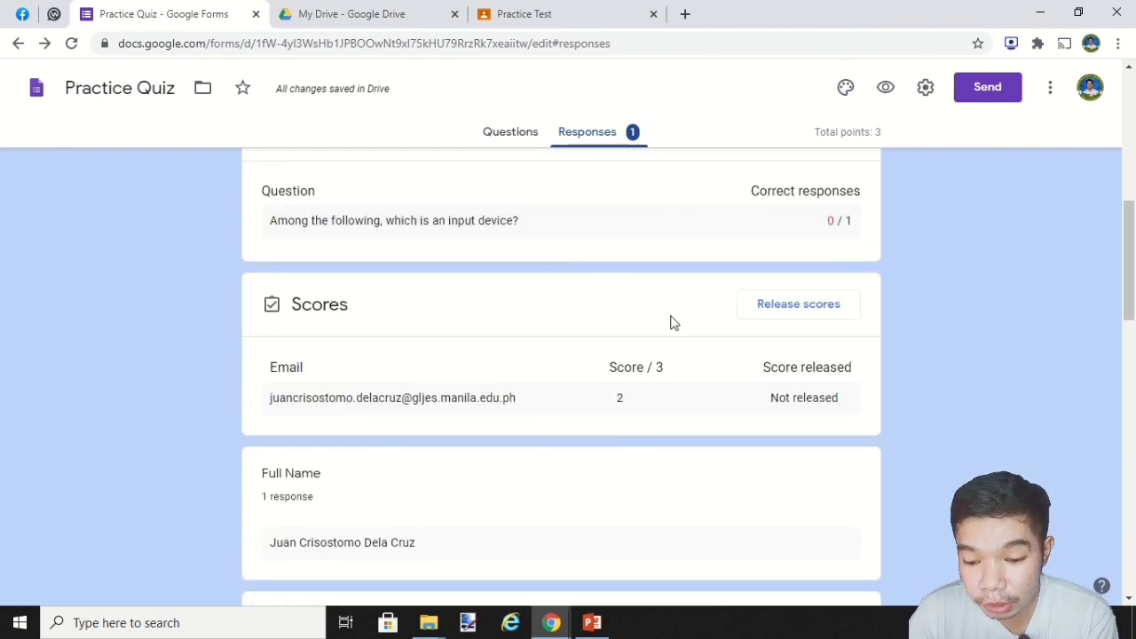
pyautogui.click(778, 316)
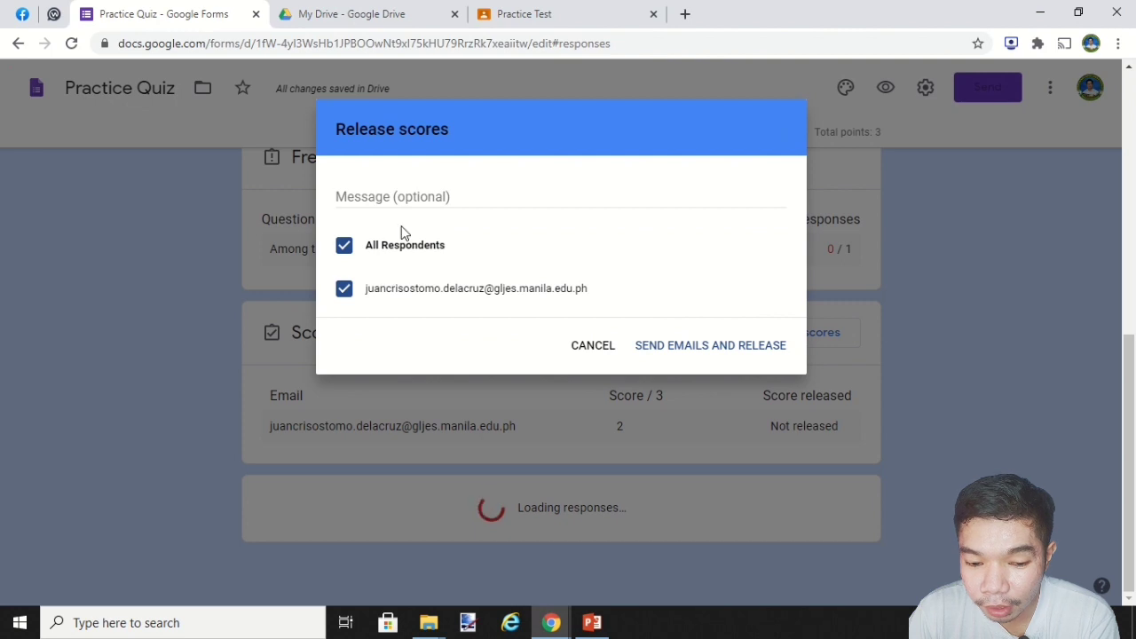
pyautogui.click(458, 196)
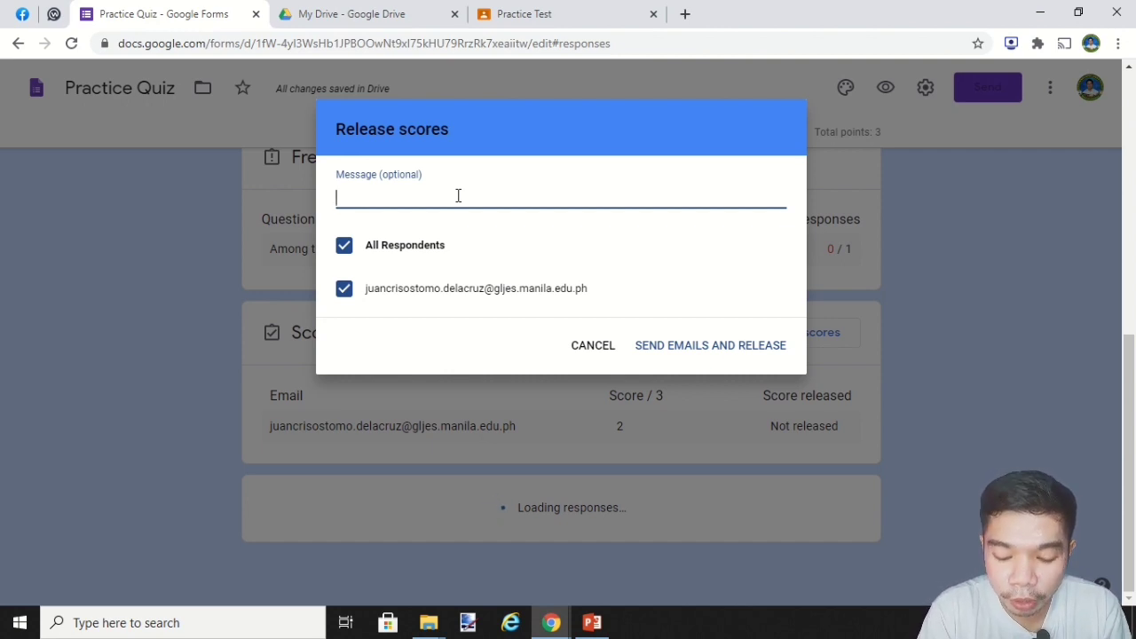
pyautogui.write('Hi! T')
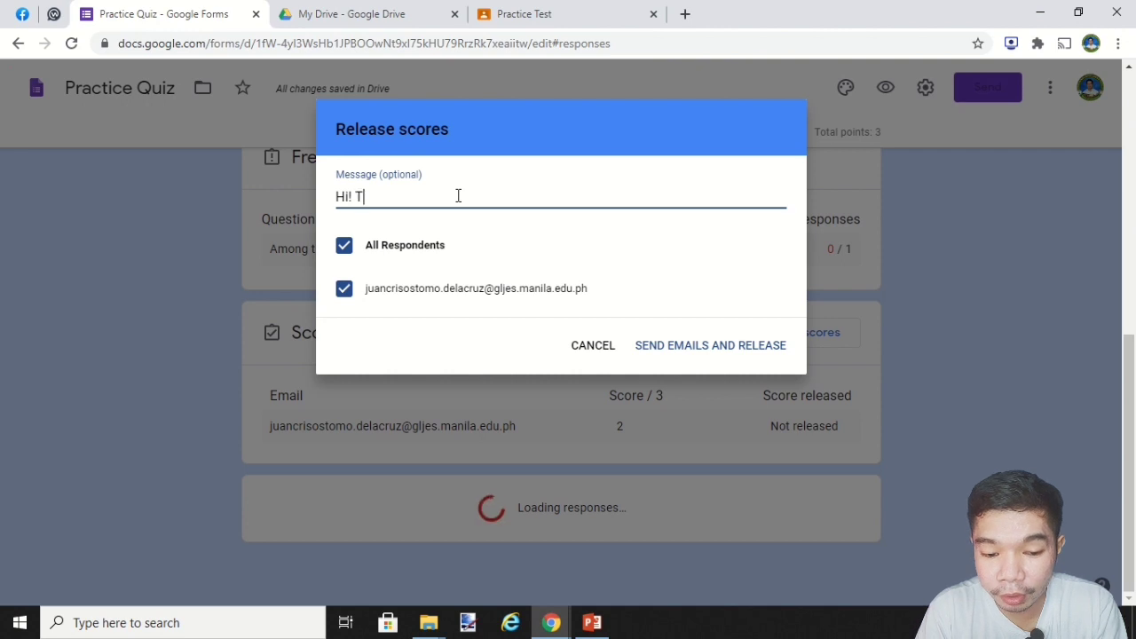
pyautogui.press('BackSpace')
pyautogui.write('Her')
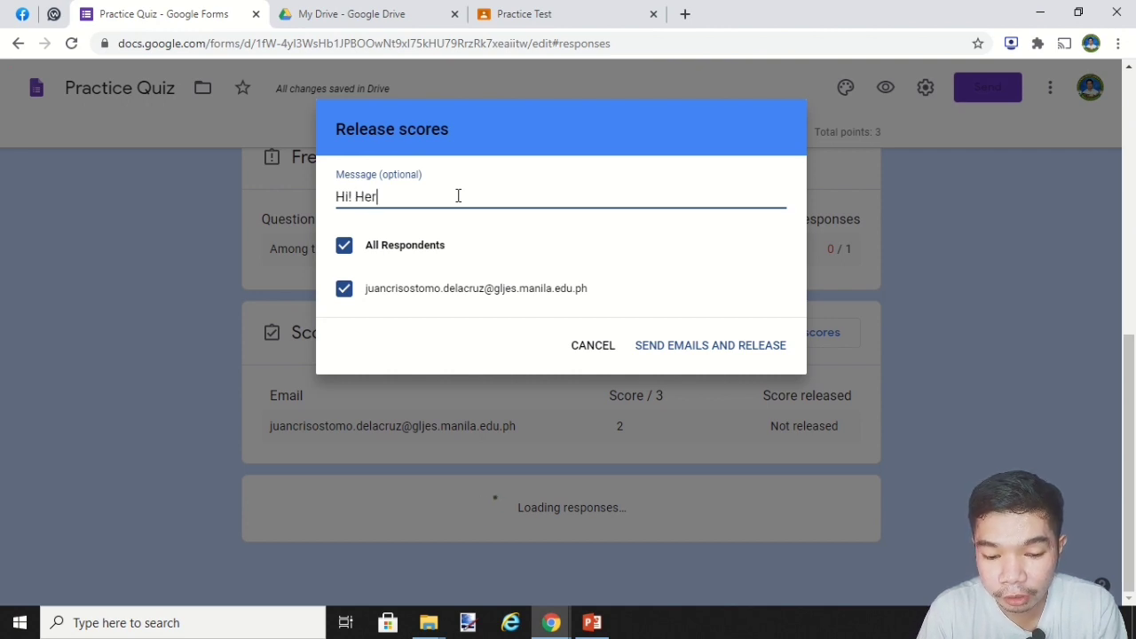
pyautogui.write('e is th')
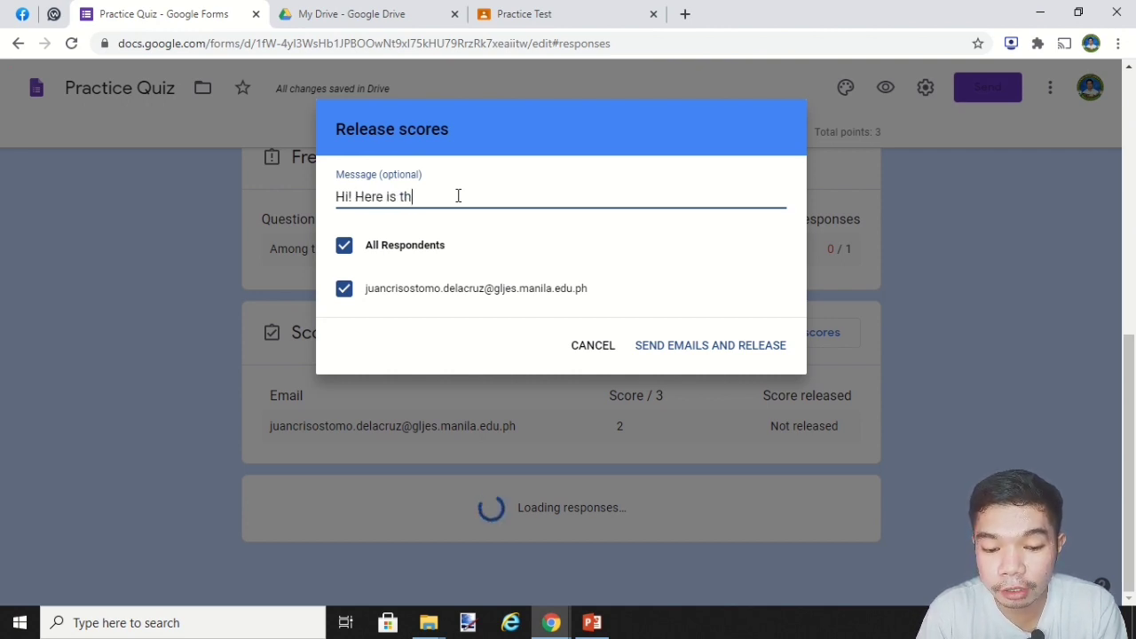
pyautogui.write('e result')
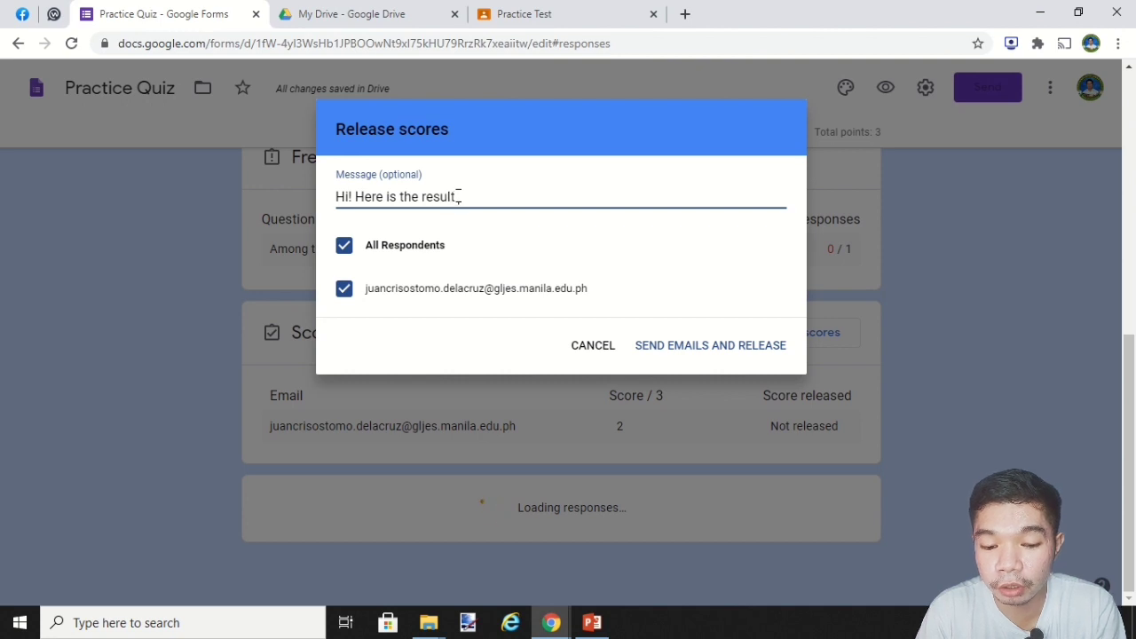
pyautogui.write(' of your tes')
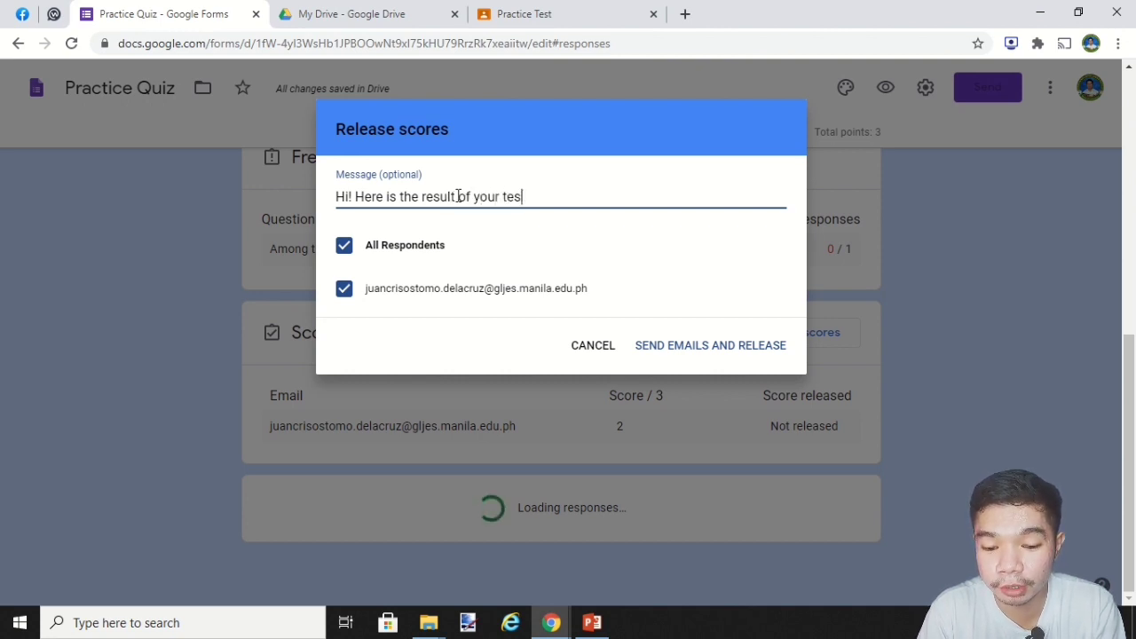
pyautogui.write('t1')
pyautogui.press('BackSpace')
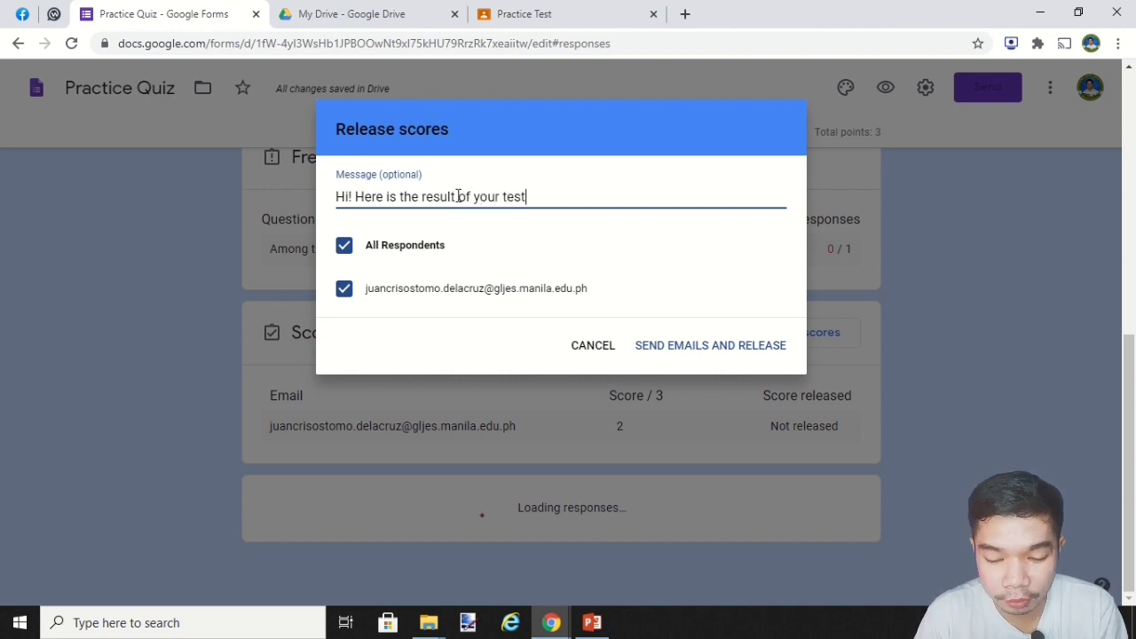
pyautogui.write('!')
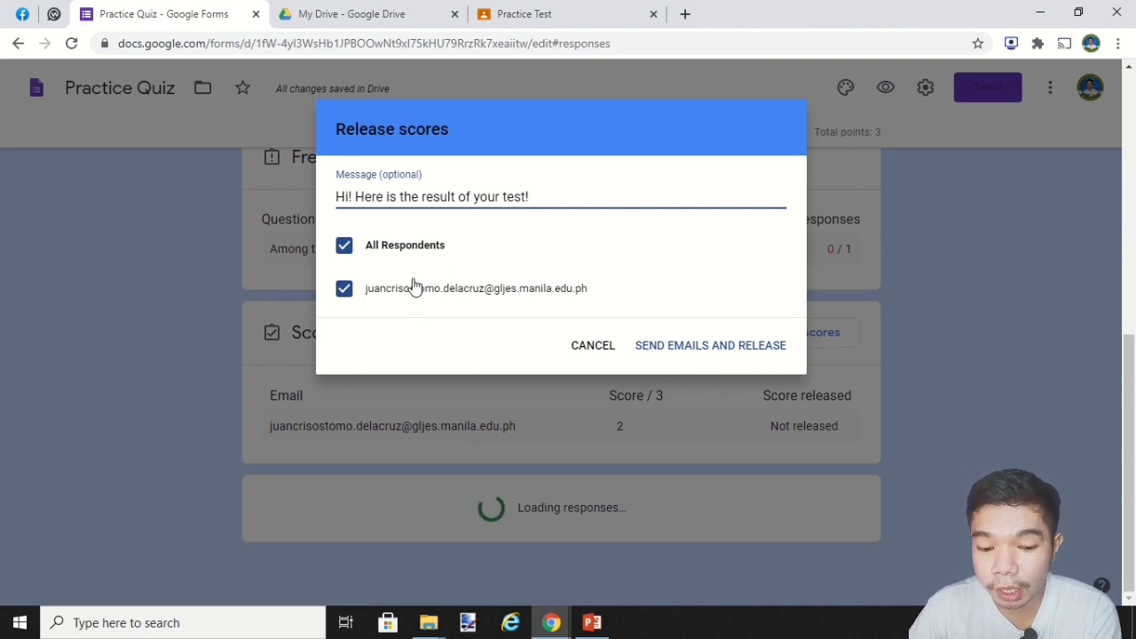
pyautogui.click(711, 348)
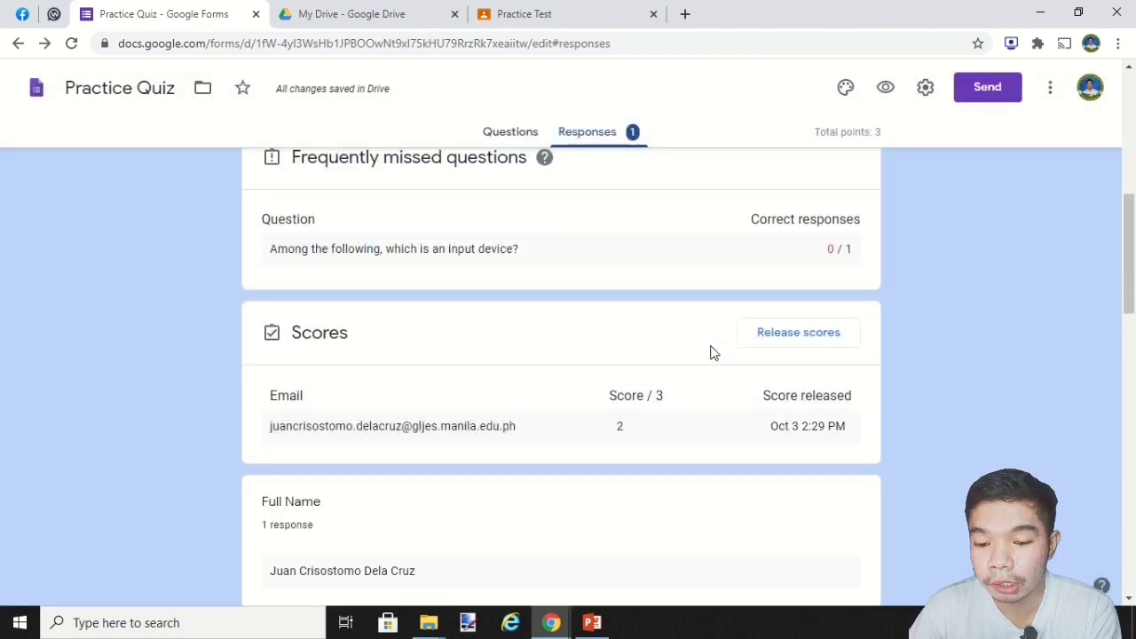